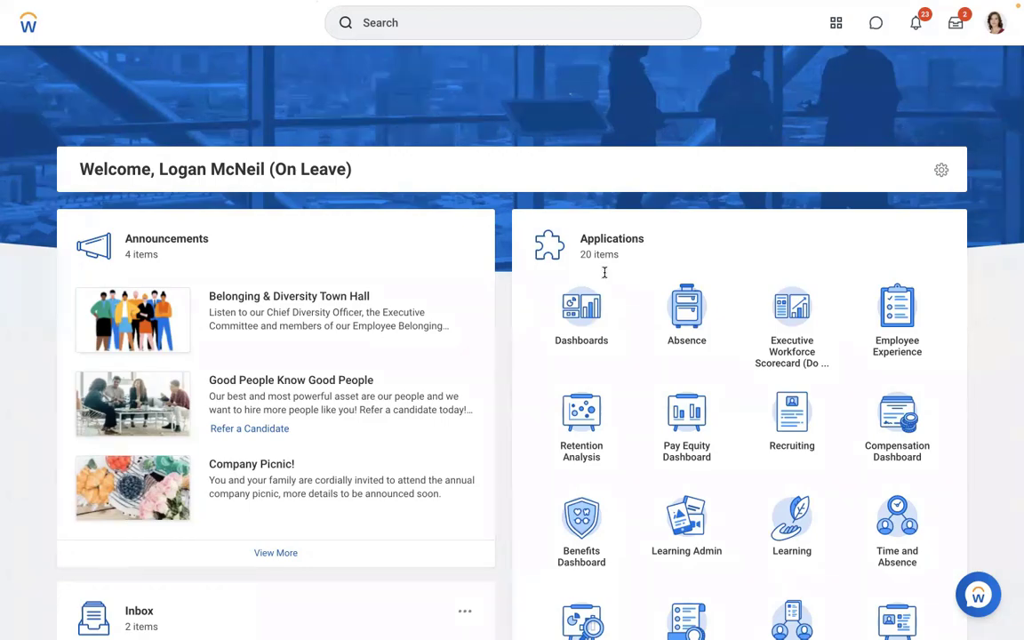
Switch to the Word notes and add blank lines below the MANAGER lines
key(ctrl+Left)
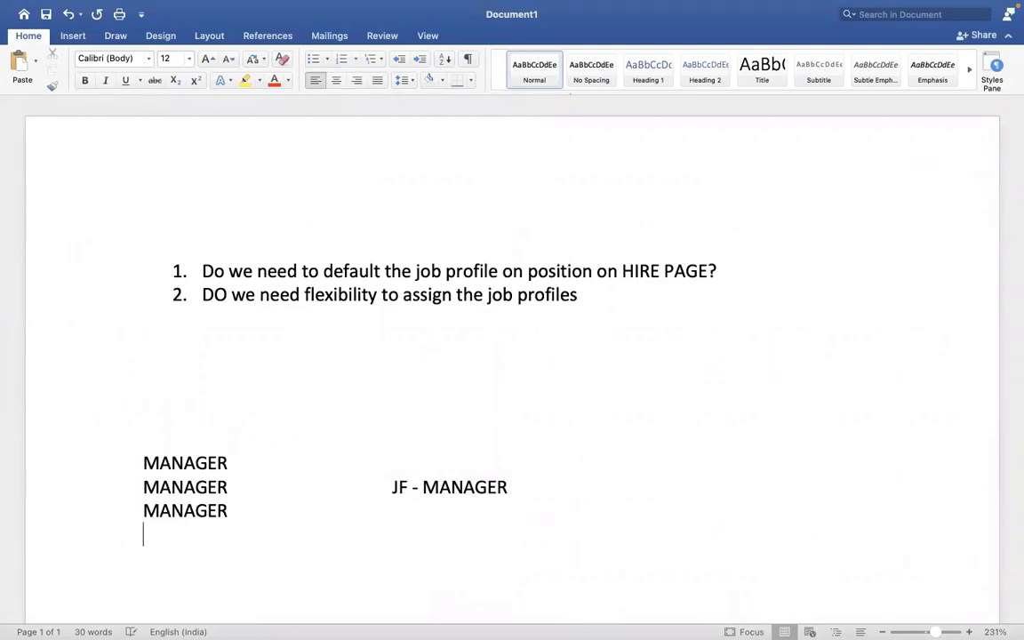
key(Return)
key(Return)
key(Return)
key(Return)
key(Return)
key(Return)
key(Return)
key(Return)
key(Return)
key(Return)
key(Return)
key(Return)
key(Return)
key(Return)
key(Return)
key(Return)
key(Return)
key(Return)
key(Return)
key(Return)
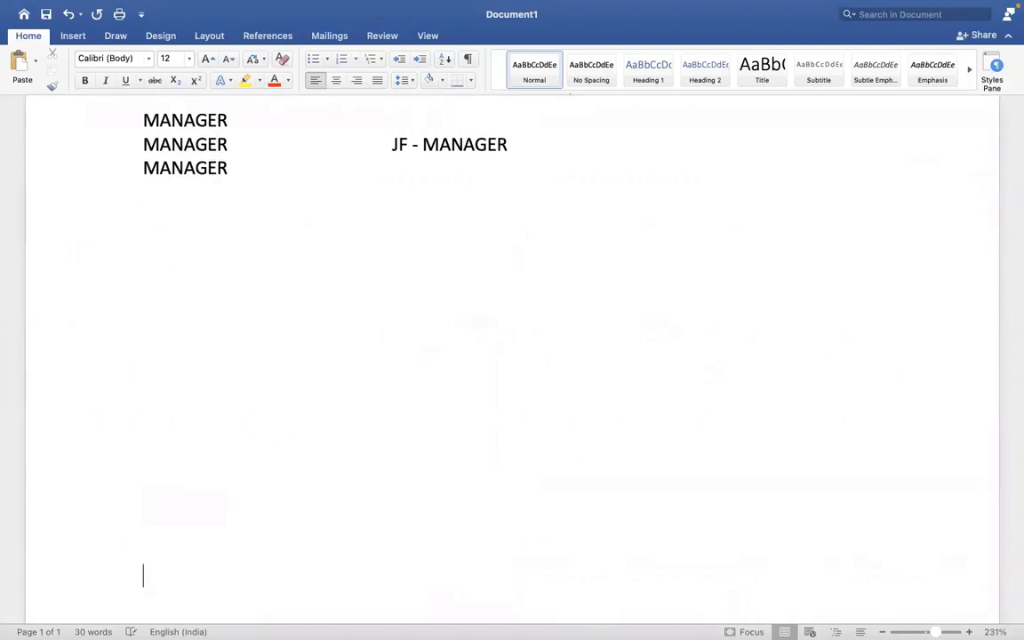
key(Return)
key(Return)
key(Return)
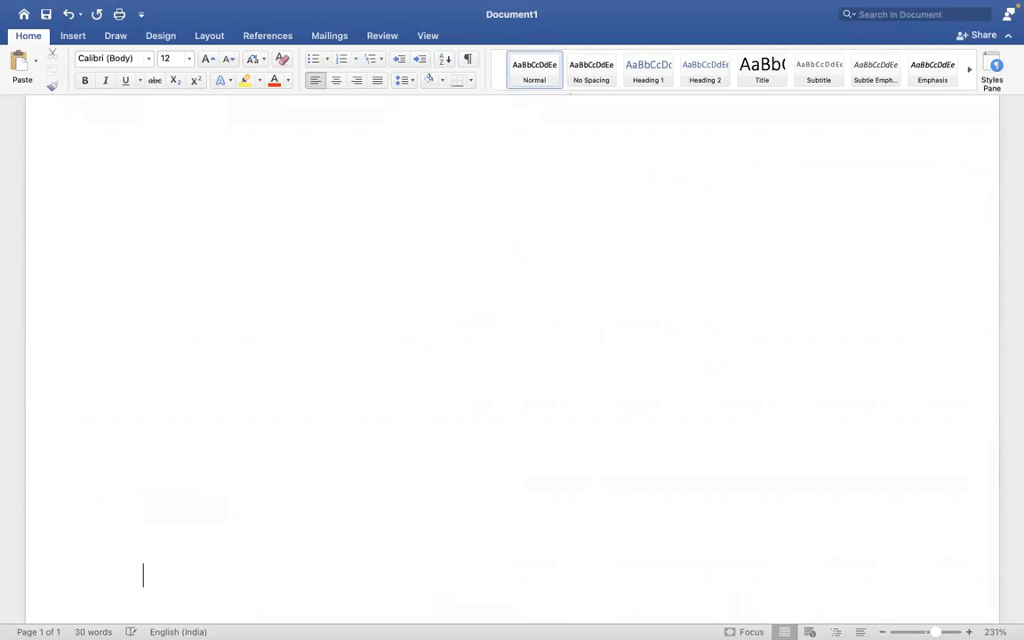
click(237, 225)
Type the 'Payroll Earning' heading and the line 'What is the earning name : car allowance'
text(Payroll Earn)
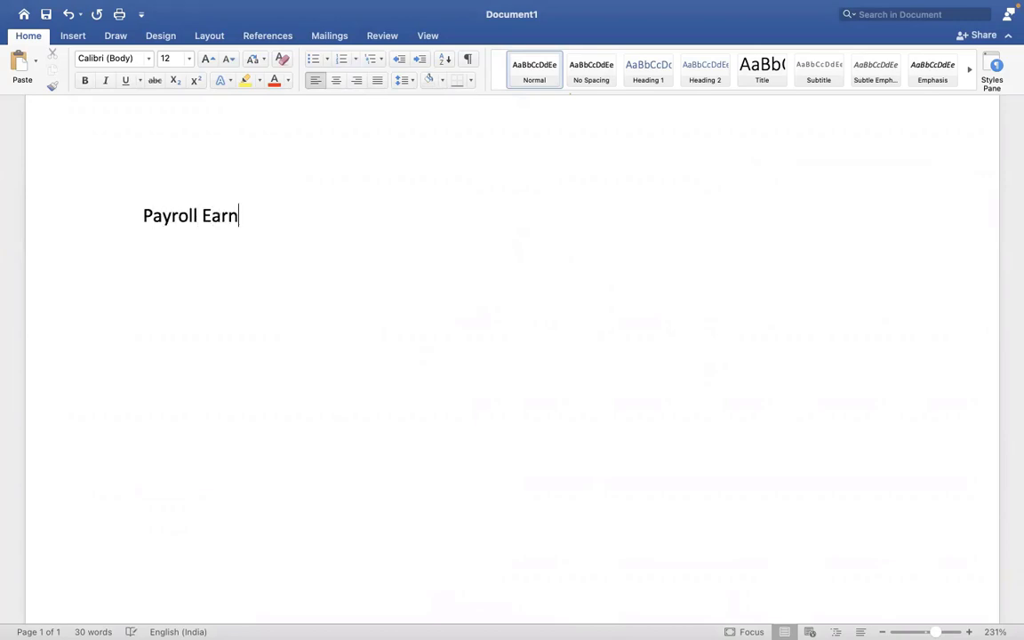
text(ing)
key(Return)
text(What is )
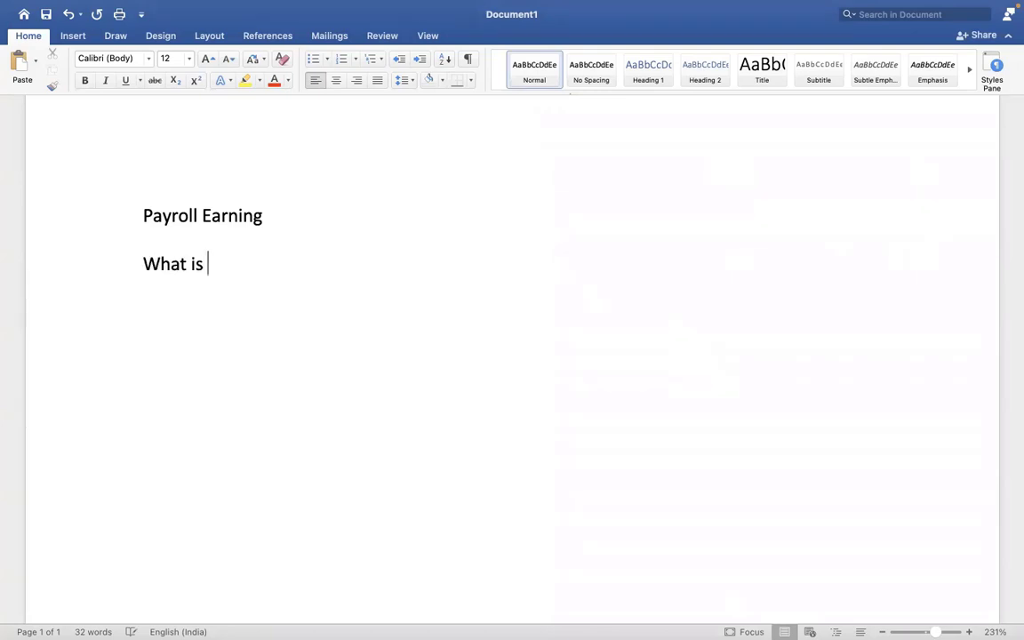
text(the earning)
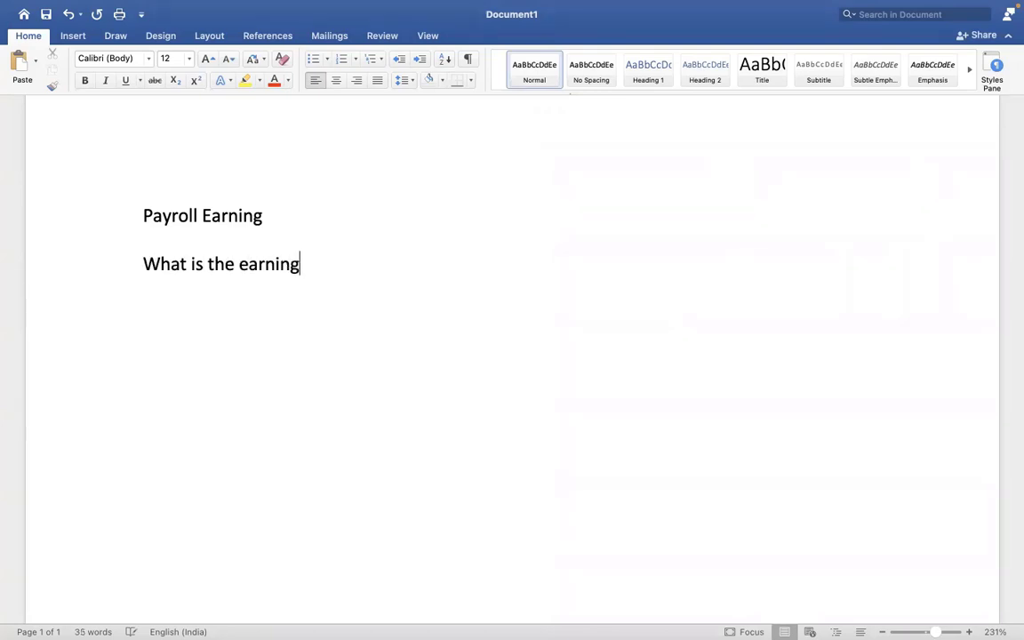
text( name )
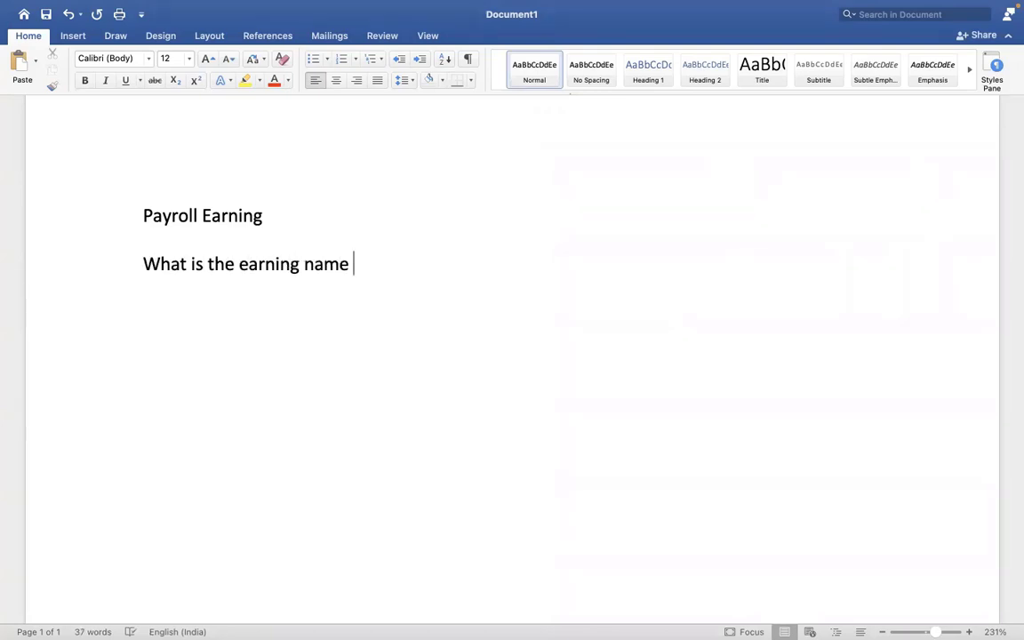
text(: car allowance)
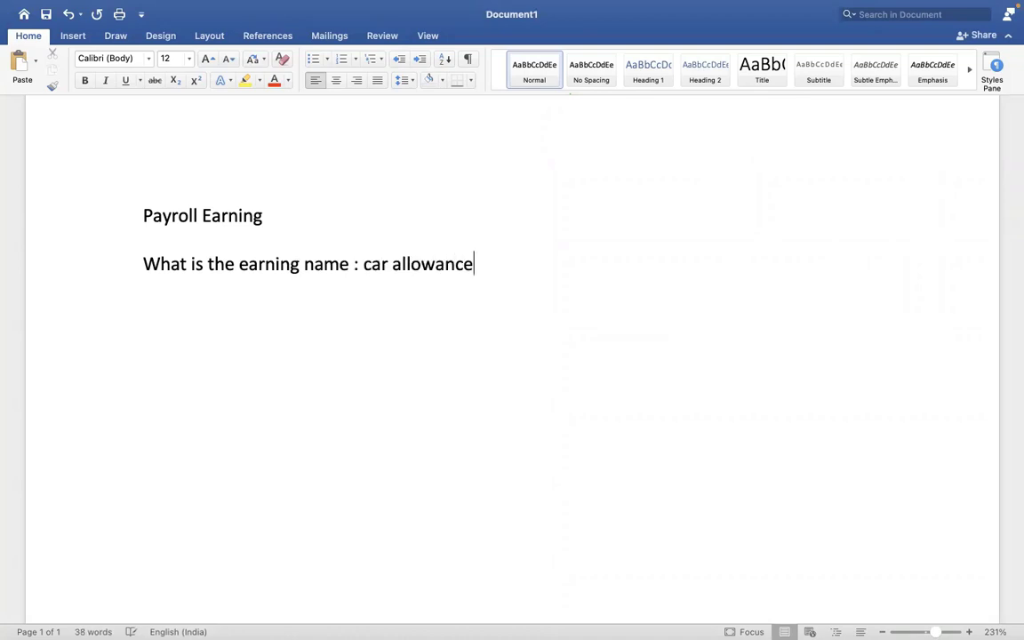
key(Return)
Add the lines 'who is eligible for this earning' and 'what is the frequency'
text(who is elig)
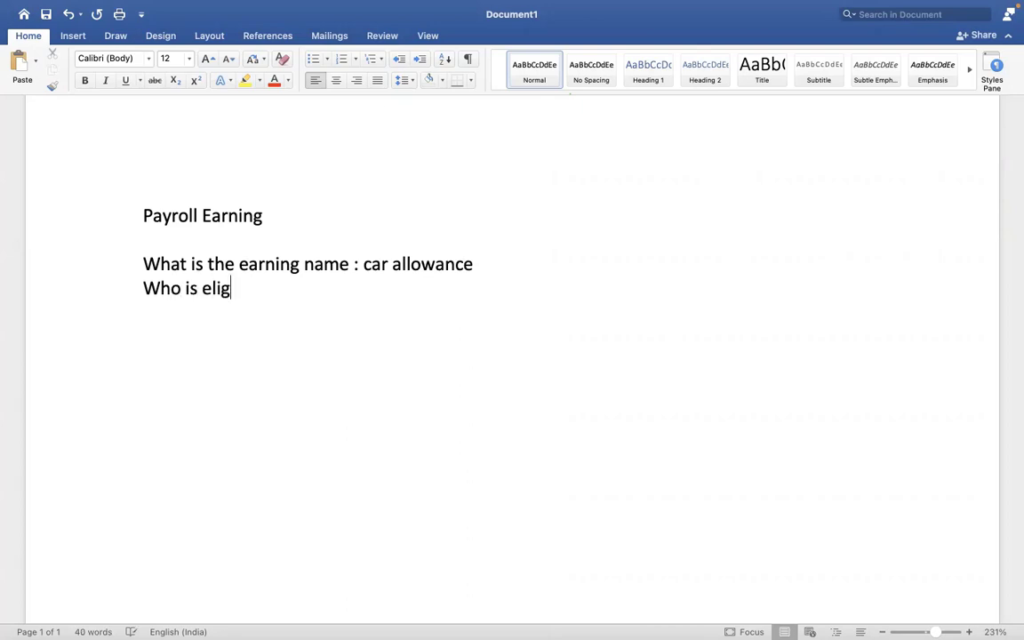
text(ible for thie)
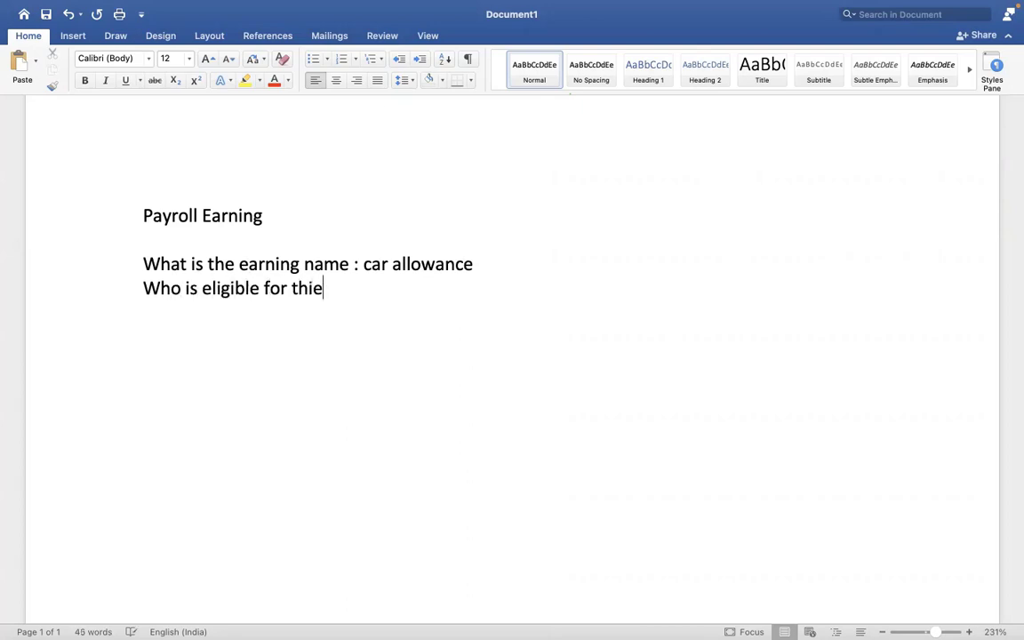
key(BackSpace)
key(BackSpace)
text(s earning)
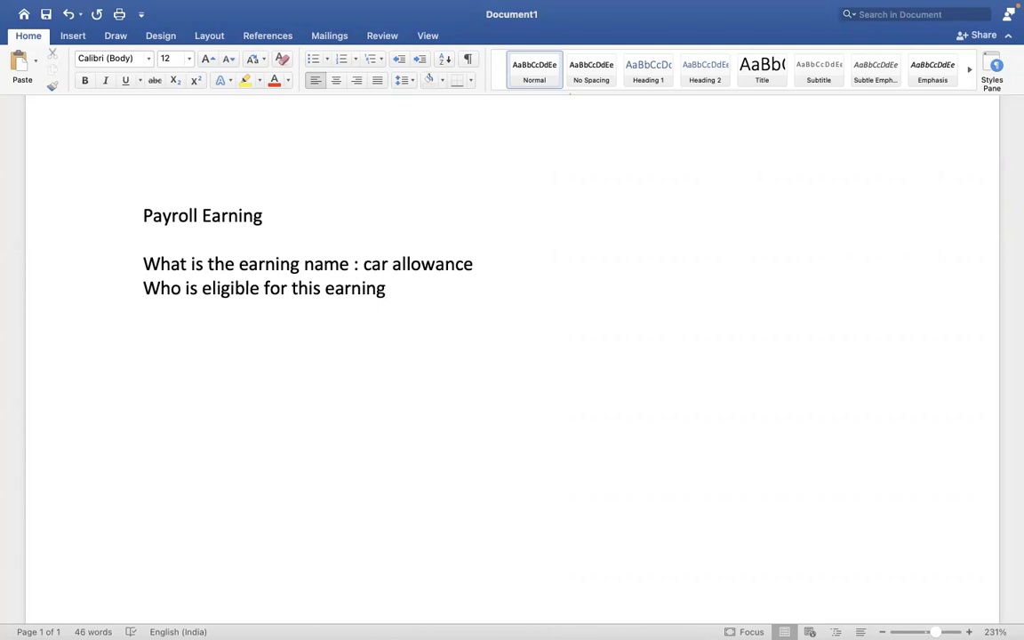
text(=)
key(Return)
text(what is the fre)
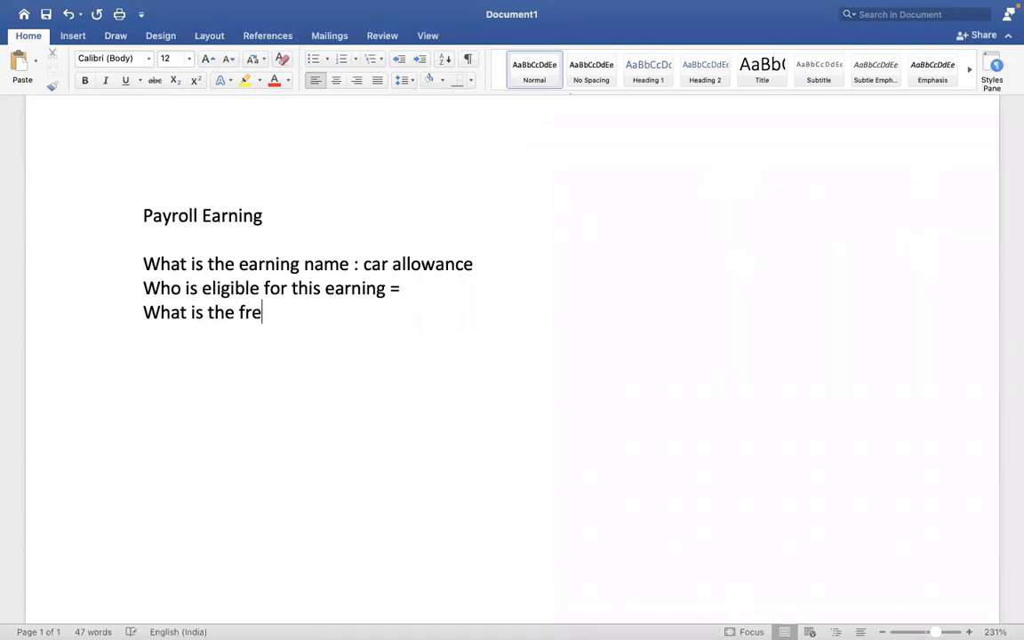
text(quency)
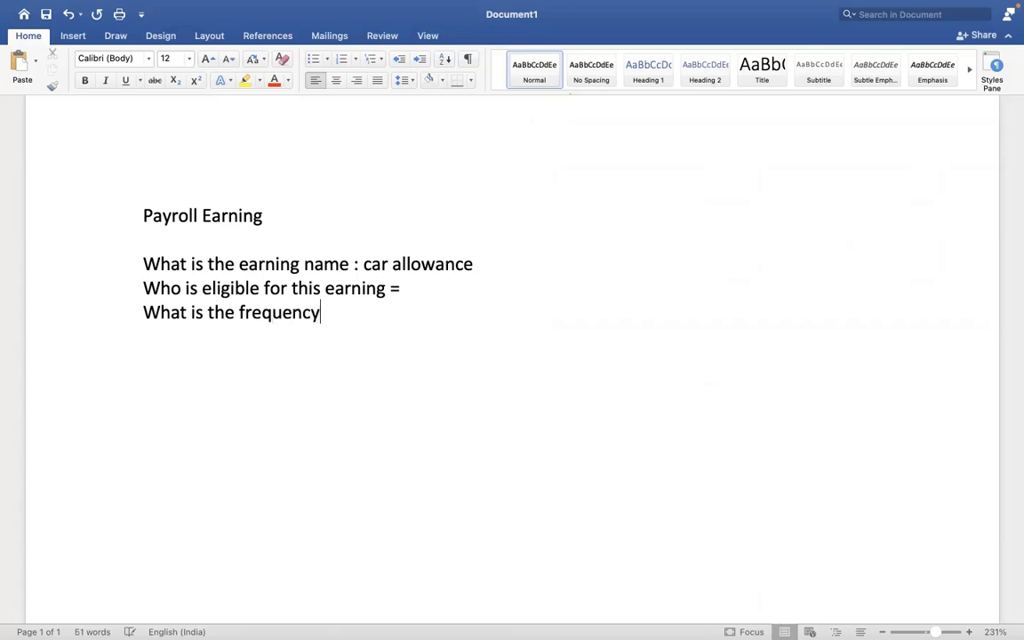
key(Return)
click(331, 311)
Add notes: 'prorate the earning amount', 'what are all taxes impacting this earning', 'benefit deduction happen on this earning'
key(Return)
text(prora)
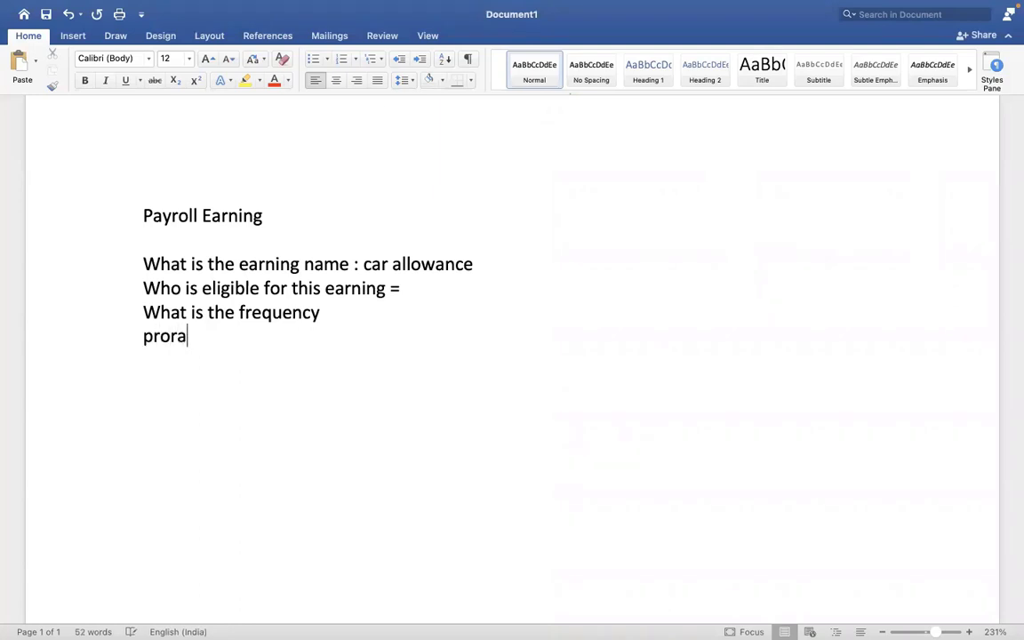
text(te the earn)
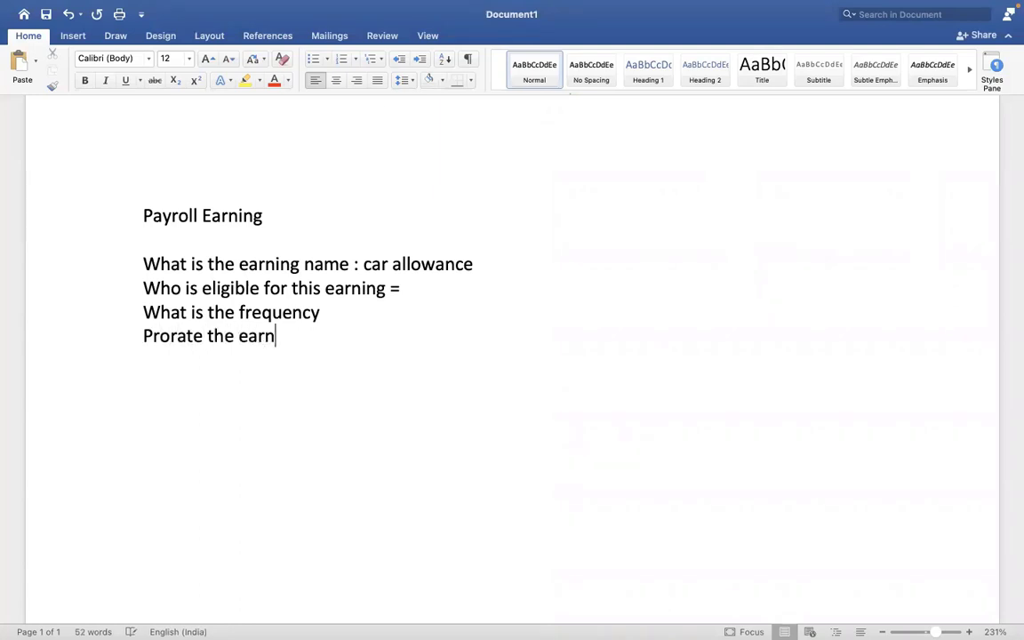
text(ing maount)
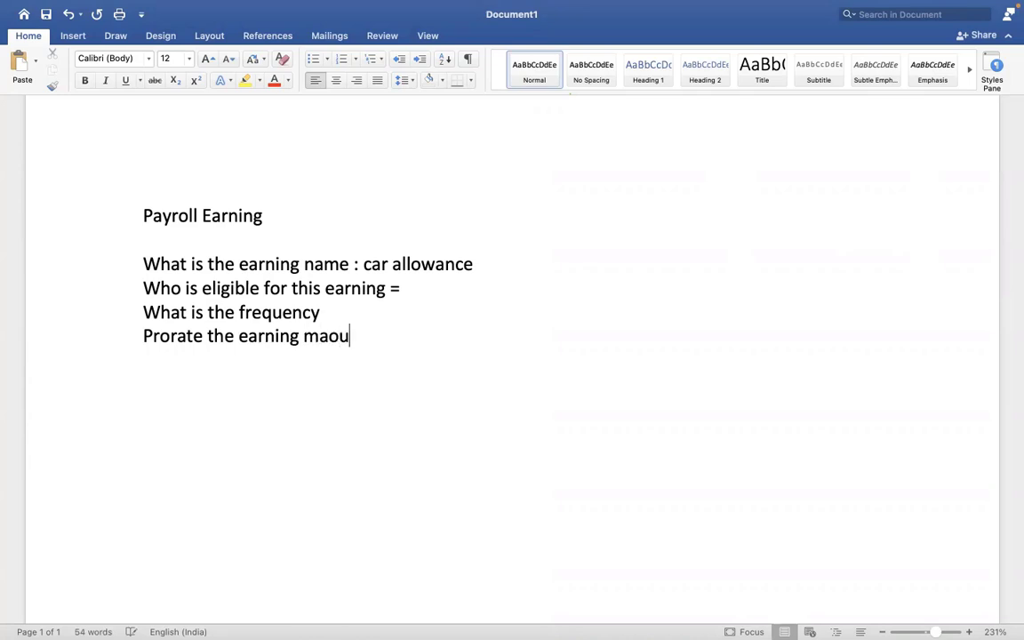
key(BackSpace)
key(BackSpace)
key(BackSpace)
key(BackSpace)
key(BackSpace)
key(BackSpace)
text(amountwhat are a)
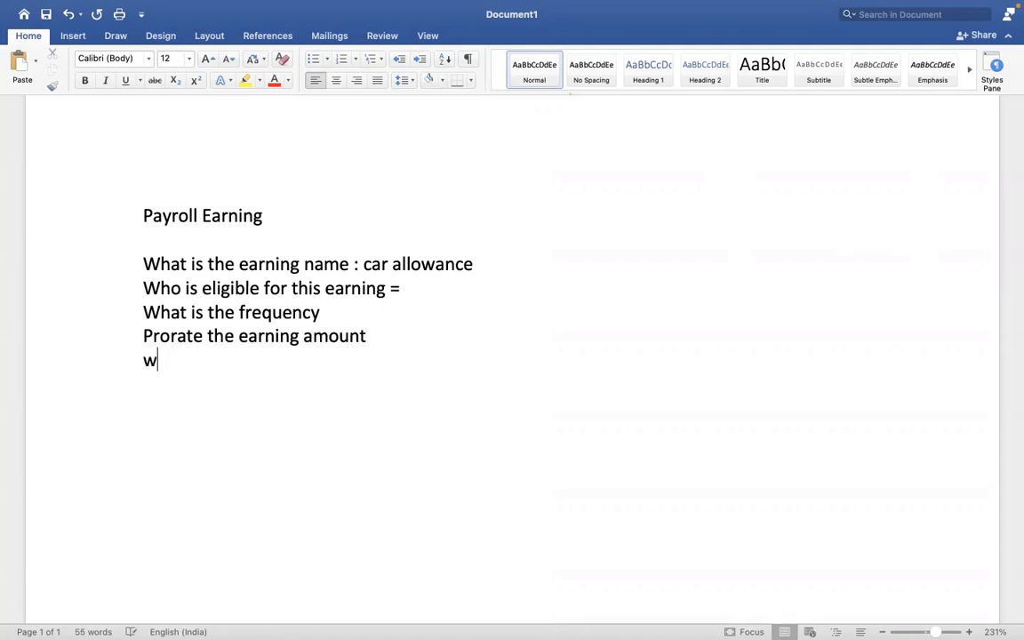
text(ll)
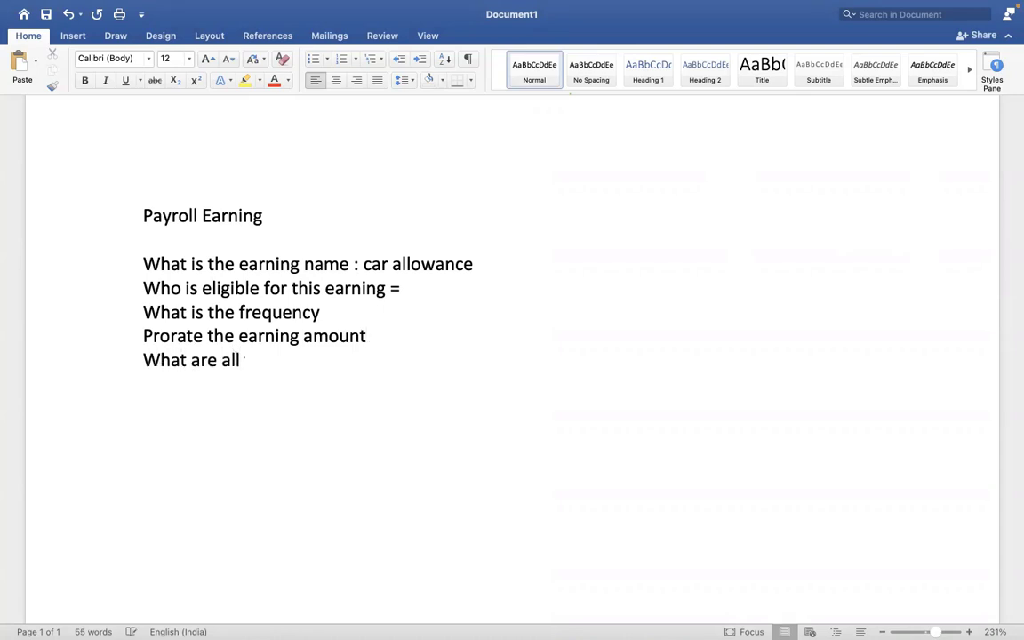
text( taxes im)
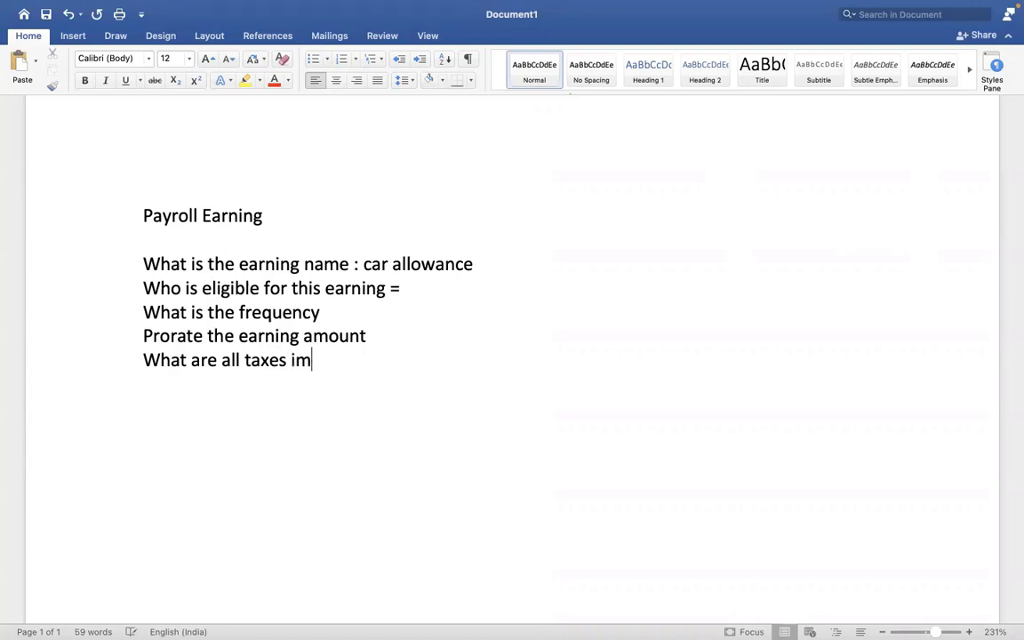
text(pacting this earning)
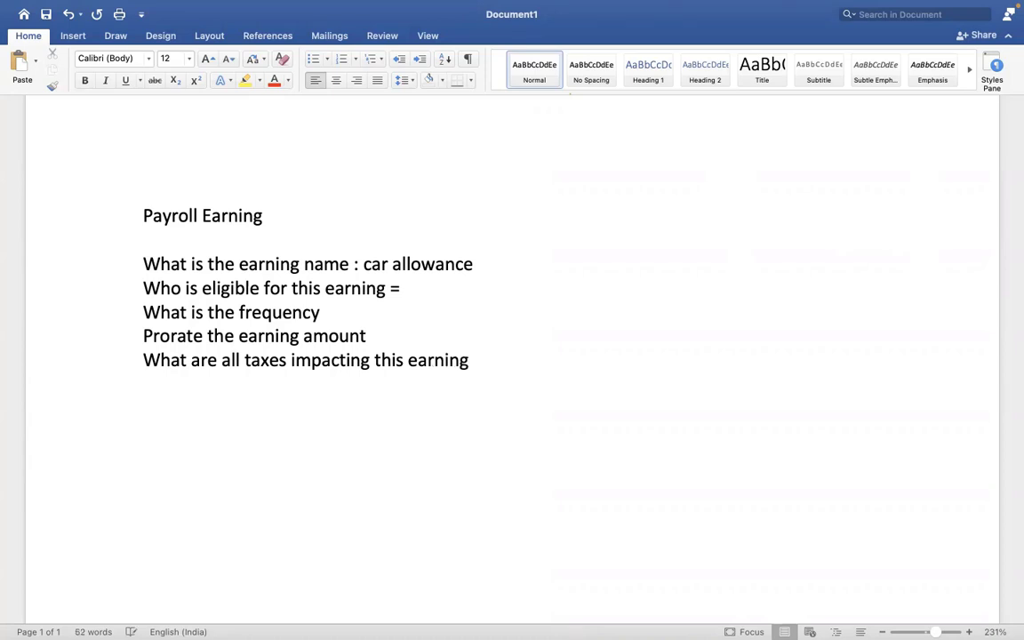
key(Return)
text(benefit deduc)
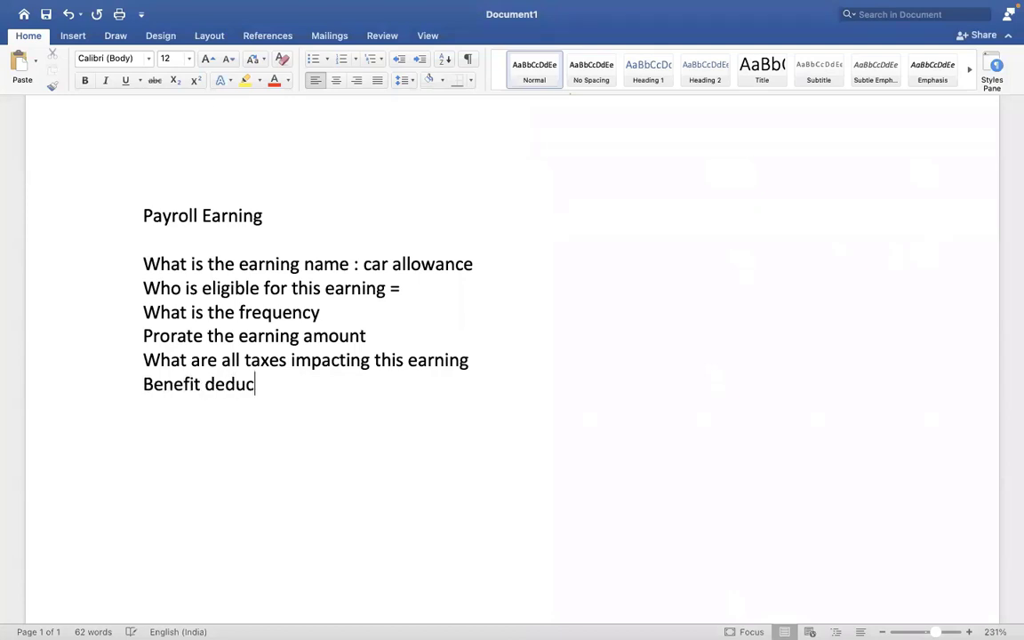
text(tion happen)
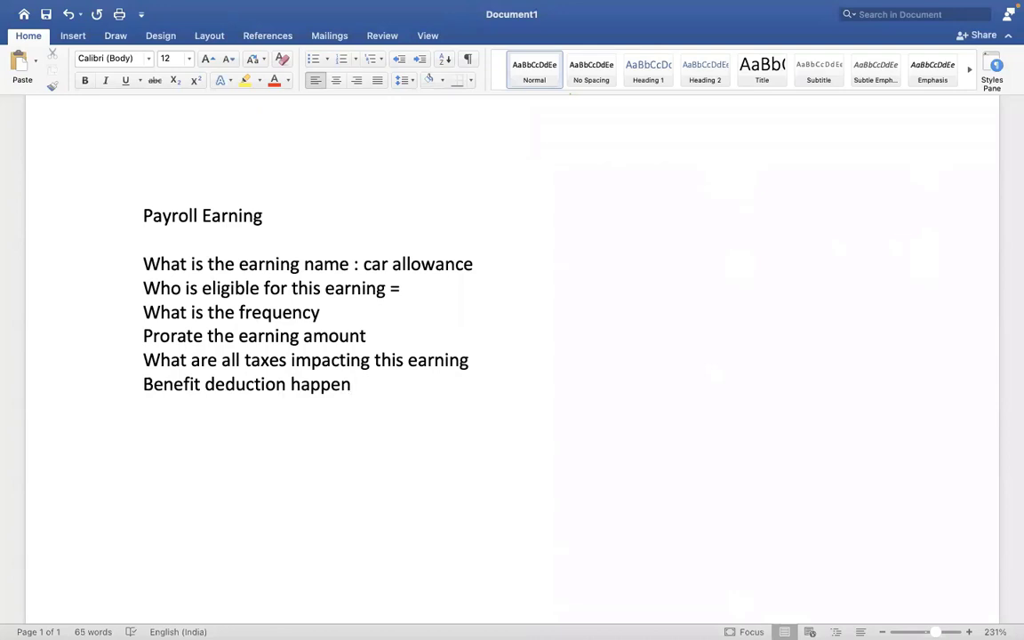
text( on this earning)
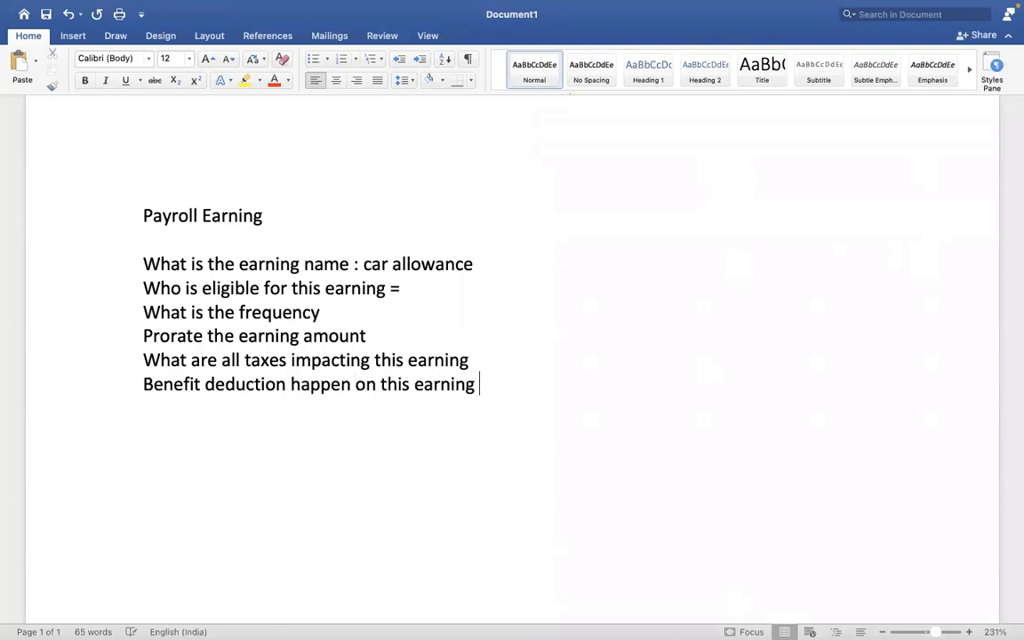
key(Return)
In Workday, search for the employee by name and open their worker profile
key(ctrl+Right)
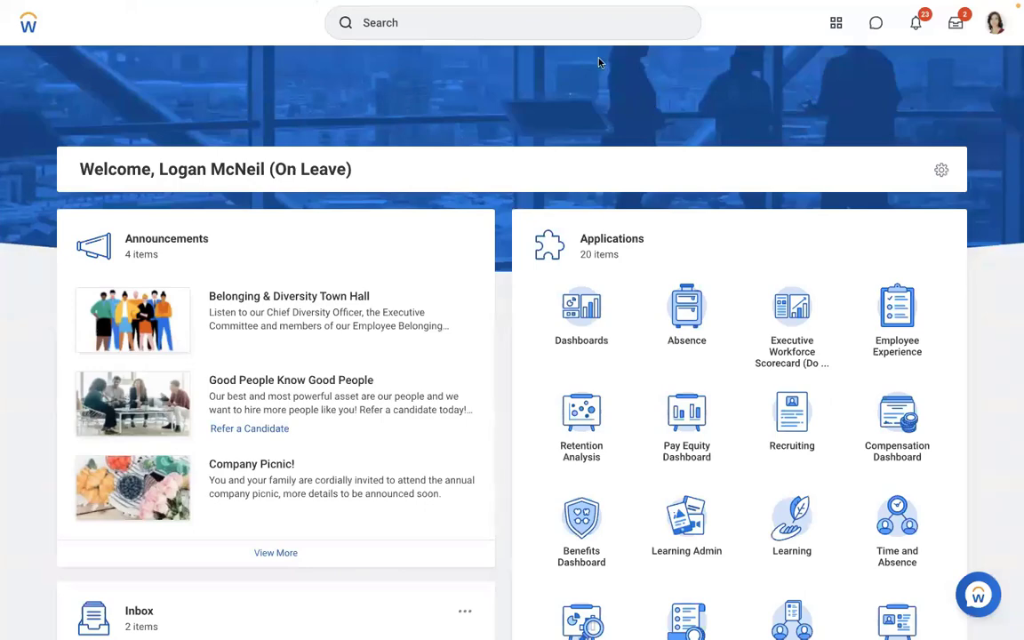
click(501, 36)
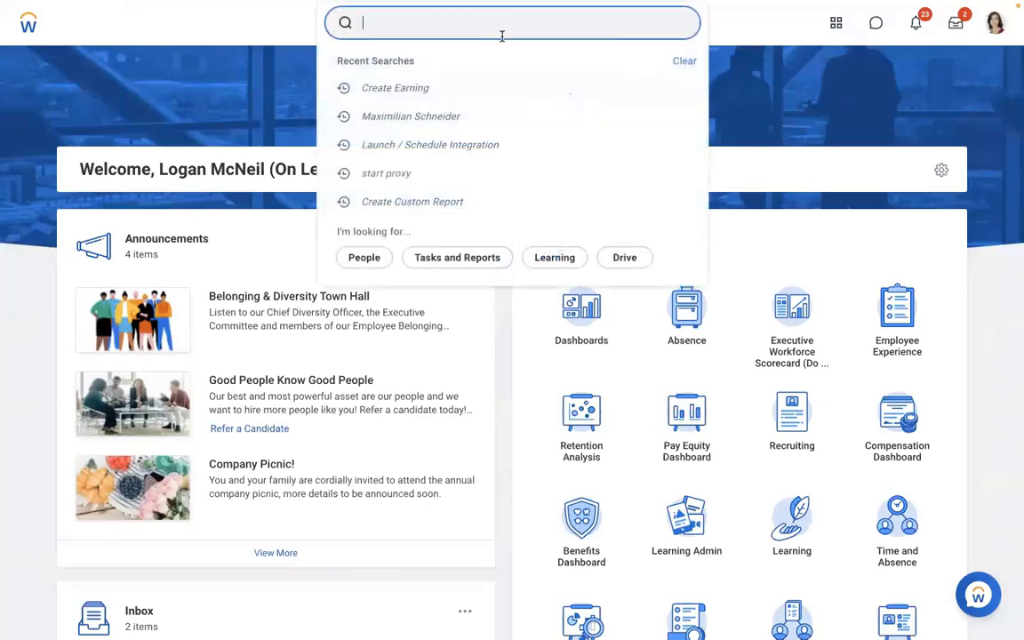
text(run pay calc)
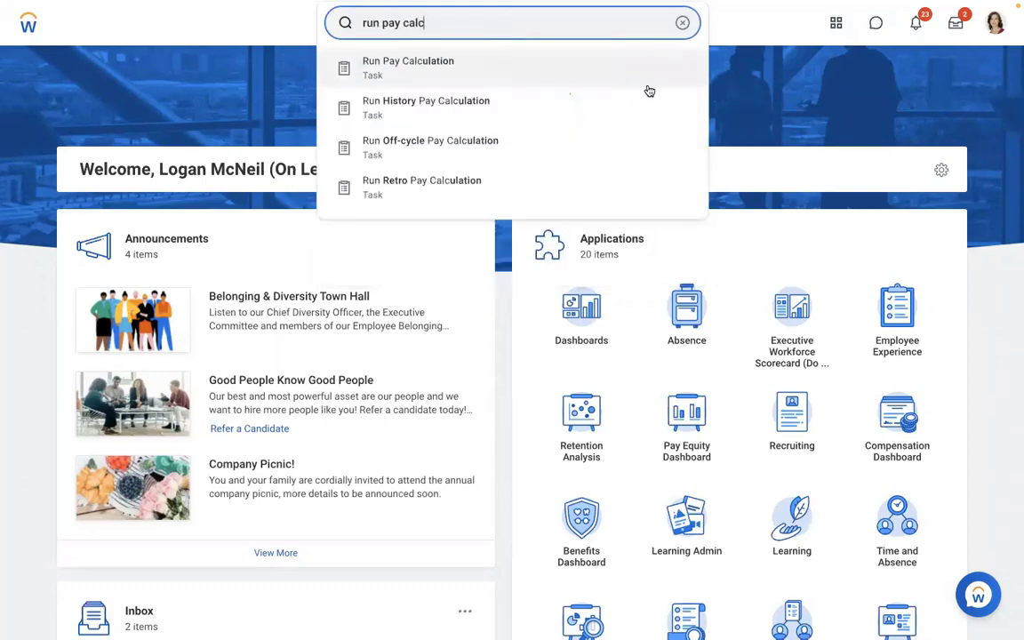
click(784, 97)
click(682, 23)
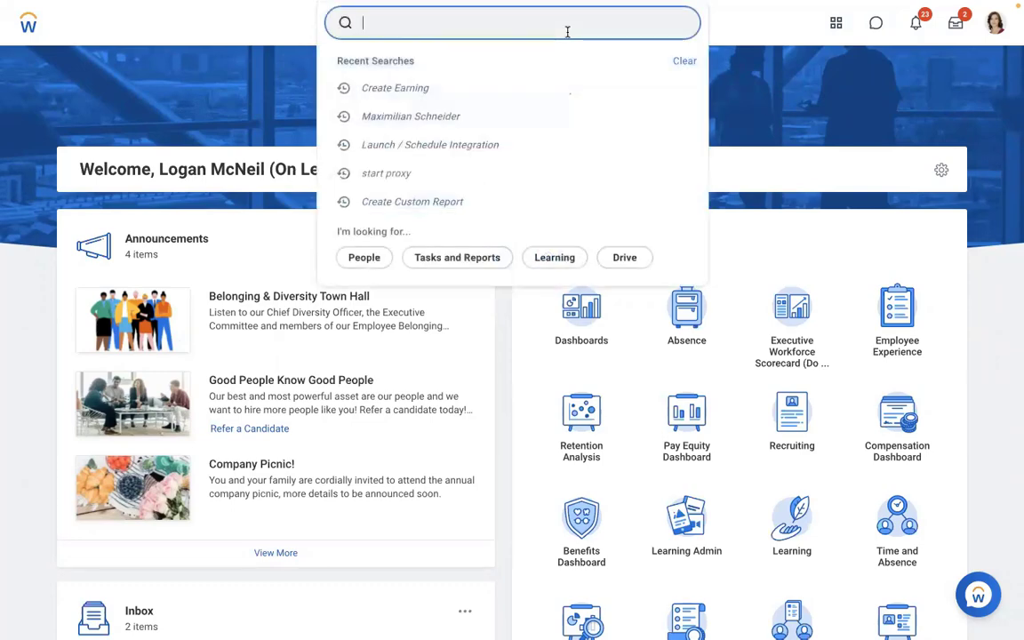
text(john chen)
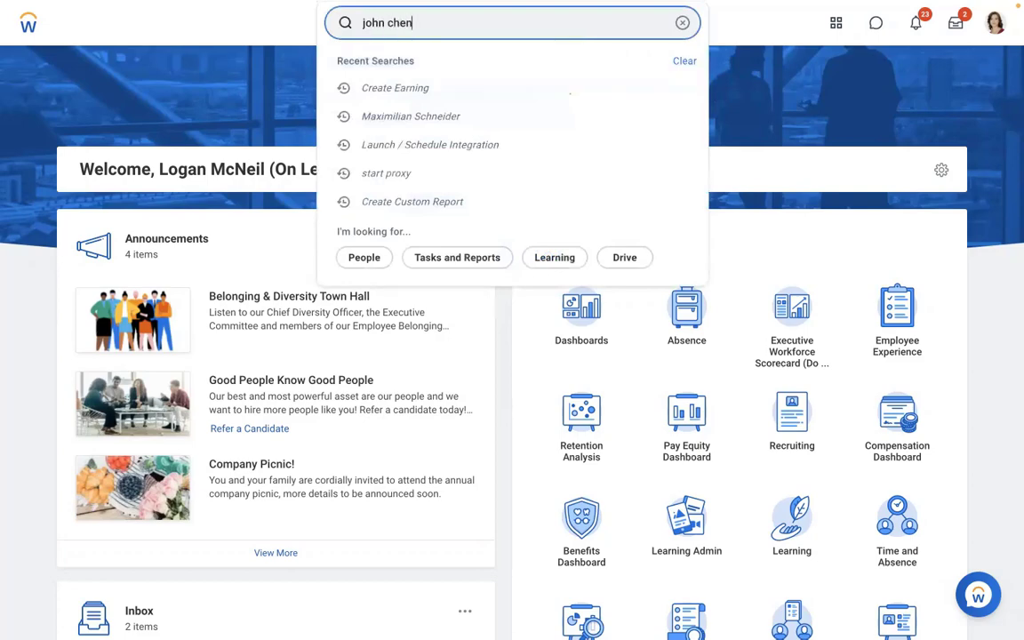
click(445, 77)
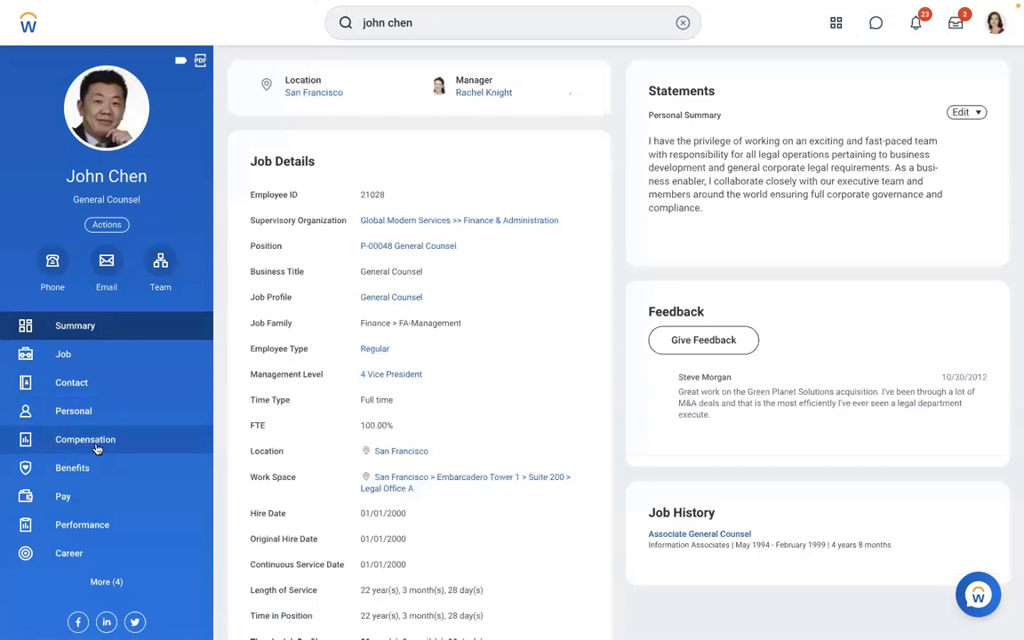
Open the Compensation tab and select the 198,778.00 USD Annual salary in Plan Assignments
click(94, 443)
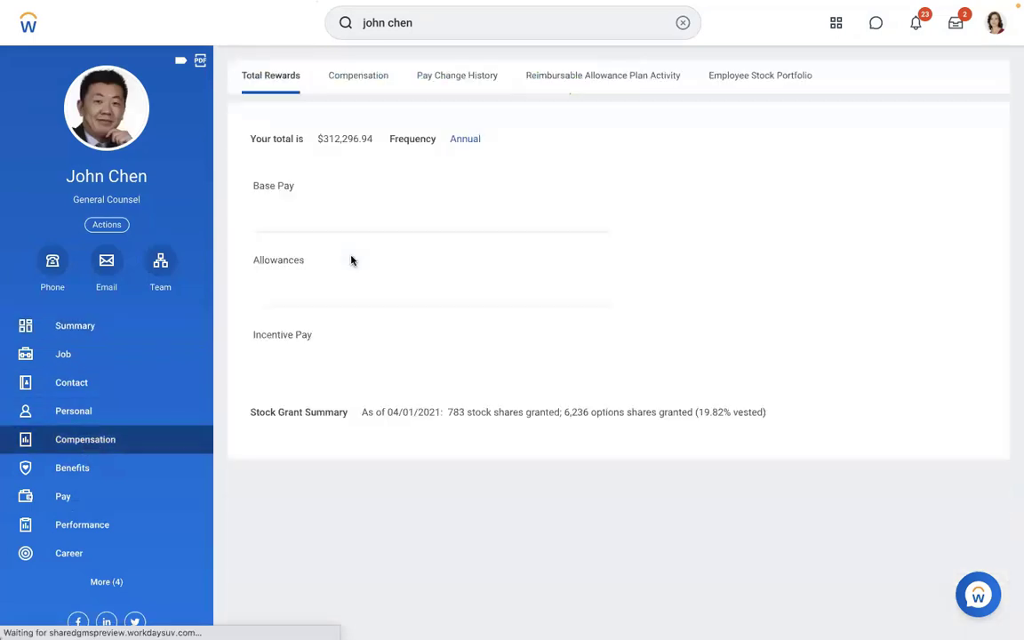
click(360, 89)
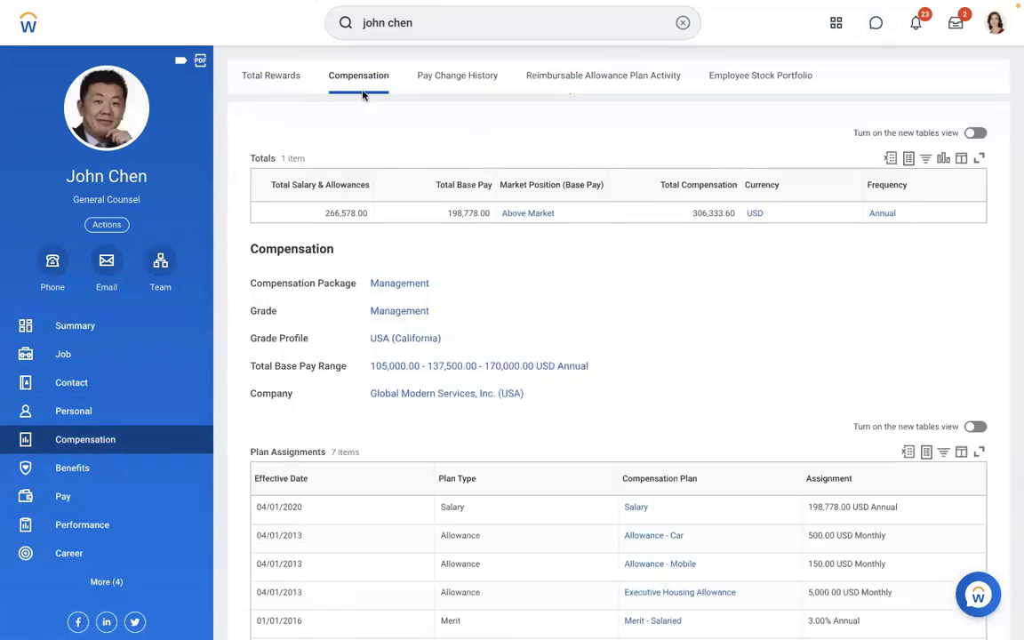
scroll(526, 279, down, 5)
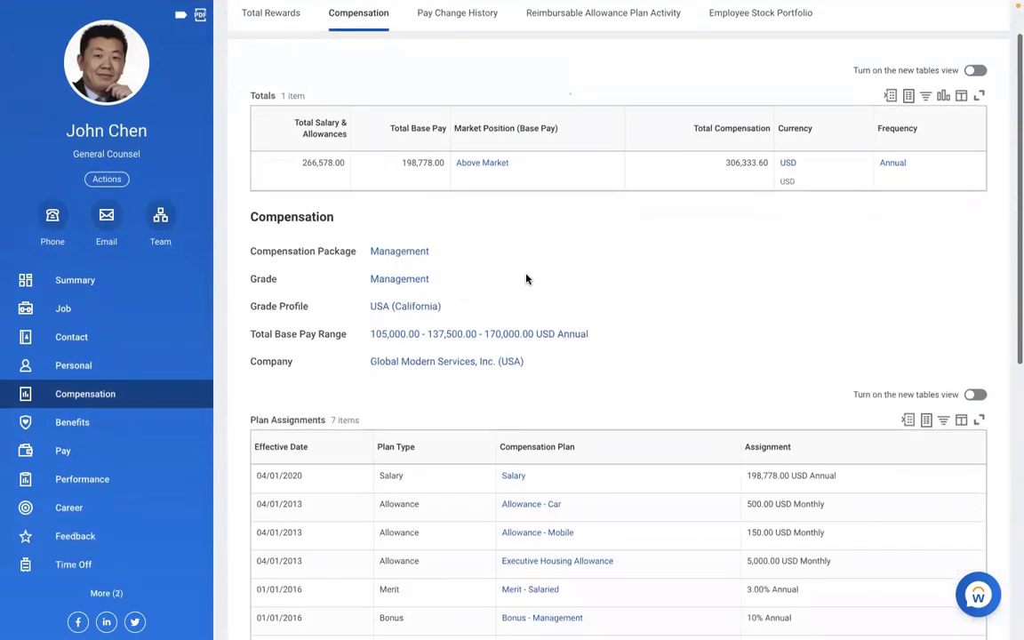
scroll(528, 279, down, 4)
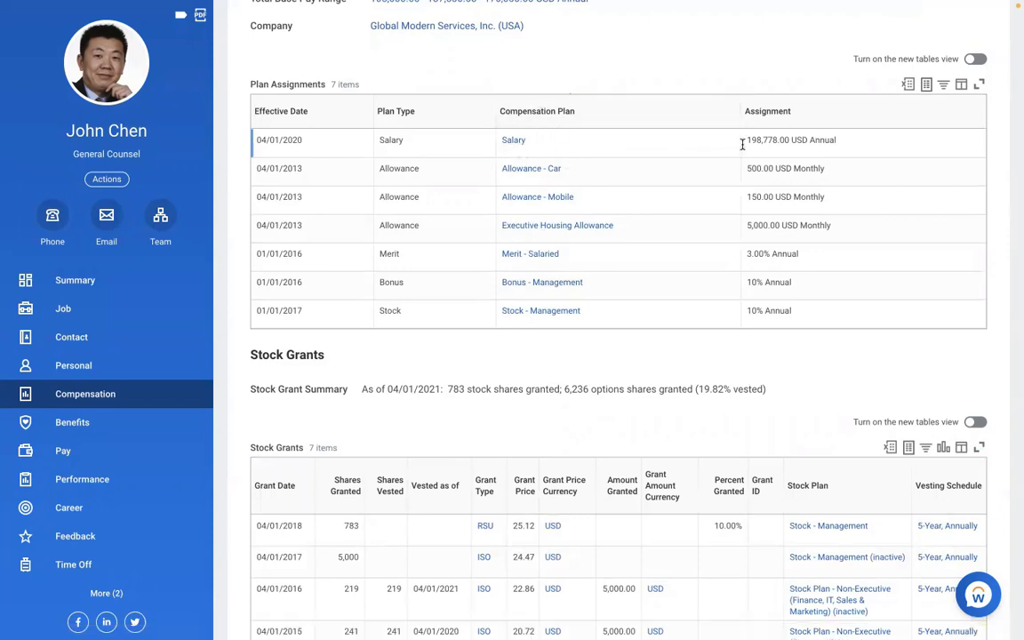
drag(746, 142, 847, 151)
key(super+c)
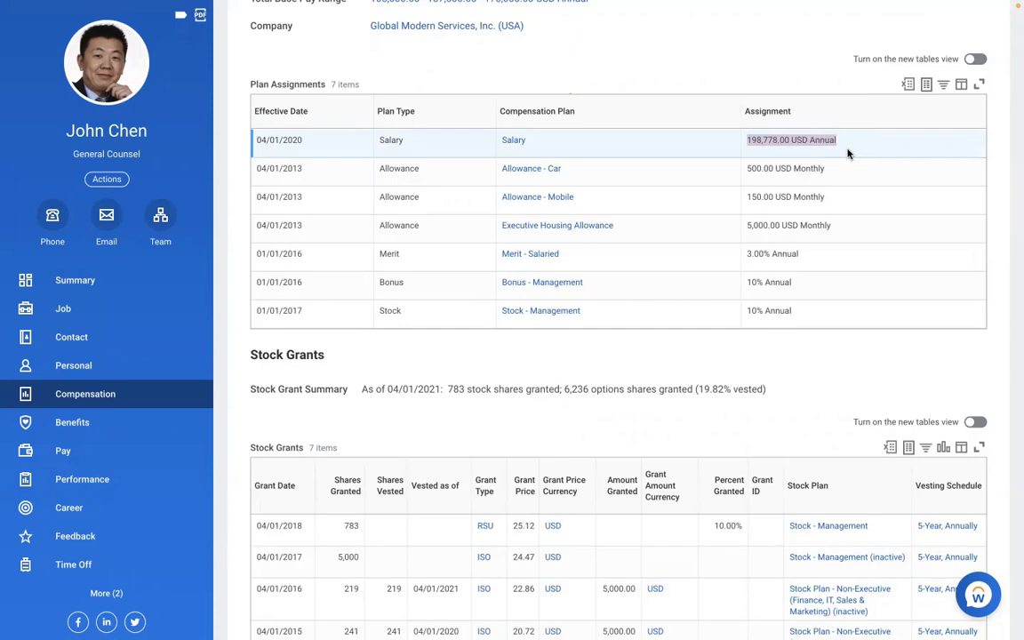
Paste the salary in Word, followed by '. Then de annualised based on employee pay frequency'
key(ctrl+Left)
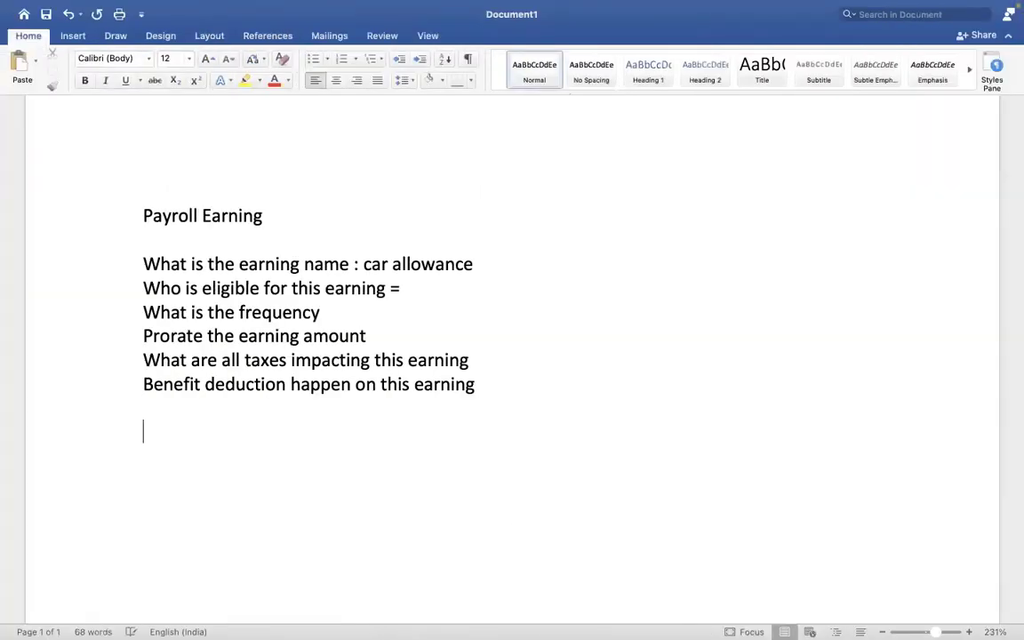
key(super+v)
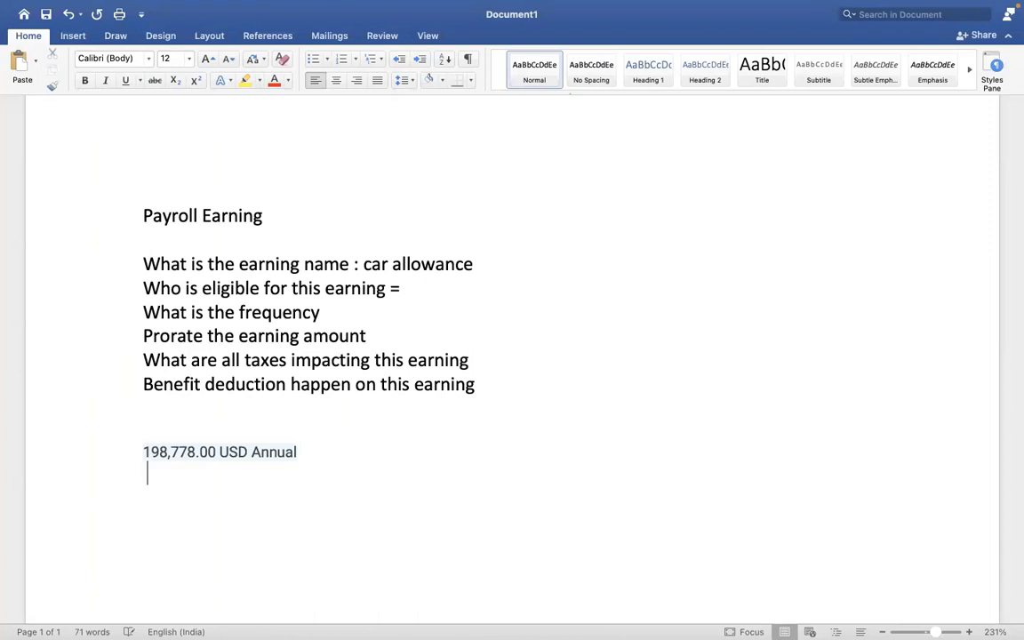
click(338, 452)
key(BackSpace)
text(. then d)
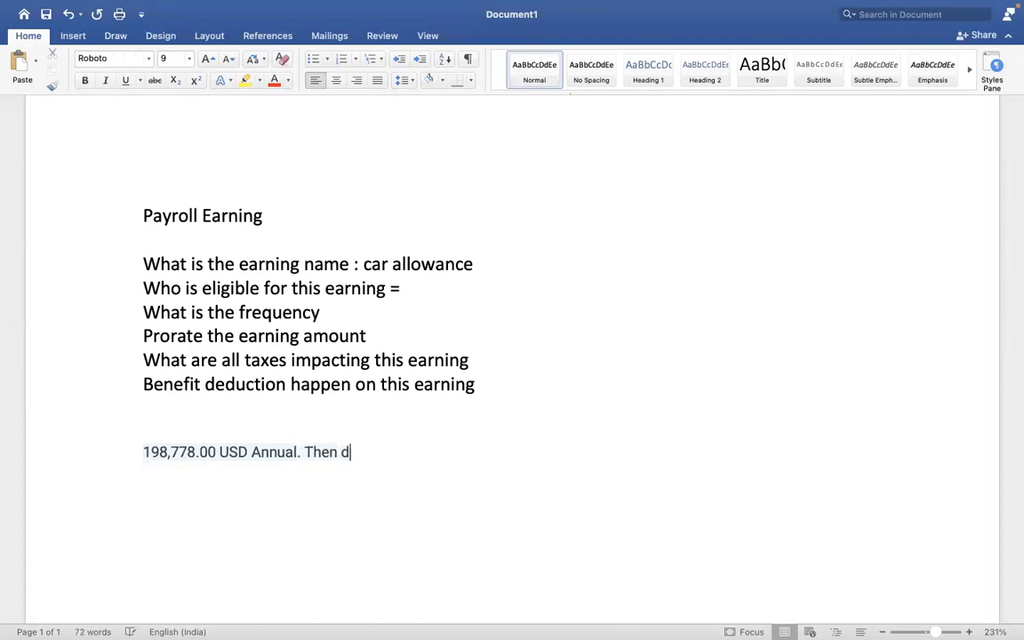
text(eannualise)
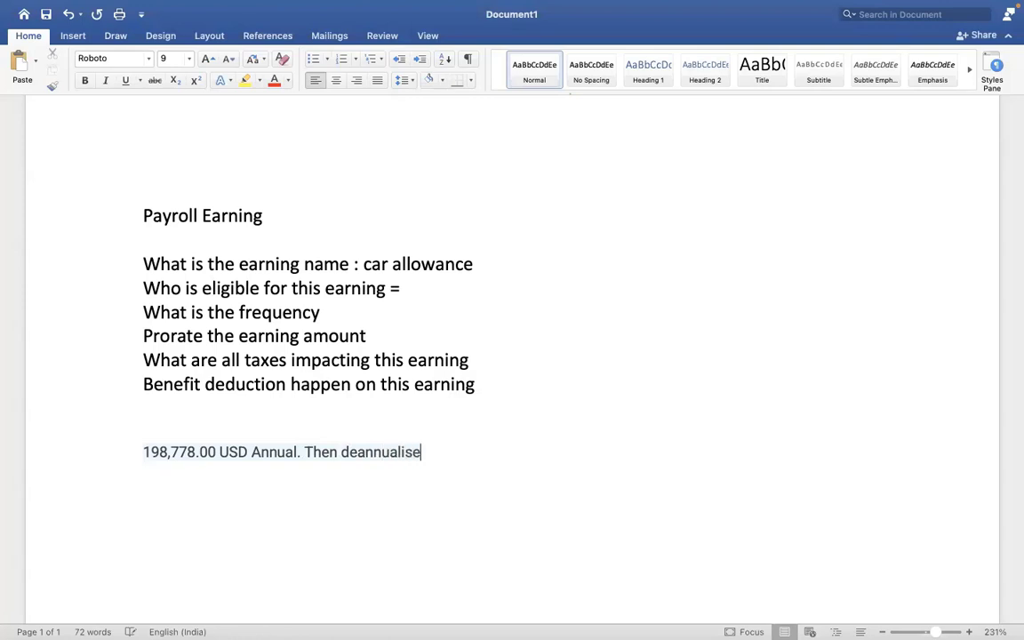
text(d based o)
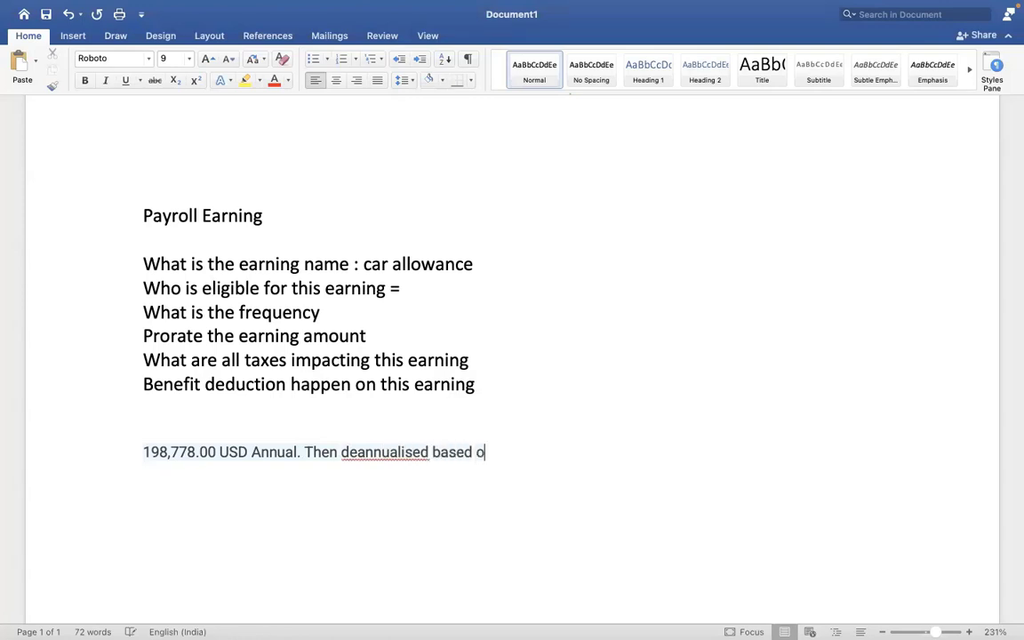
text(n employee )
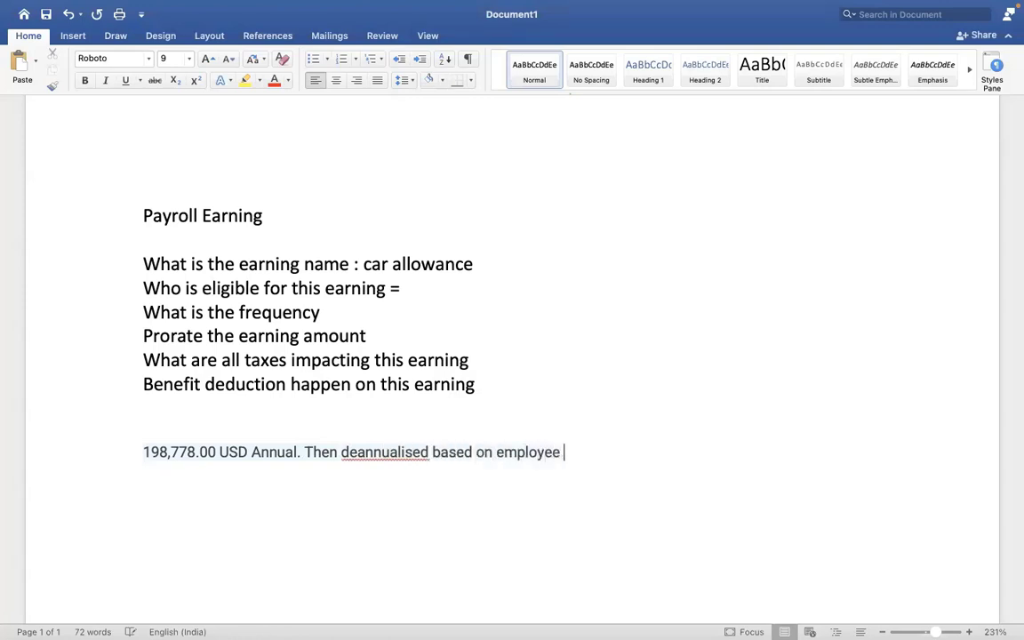
text(pay freq)
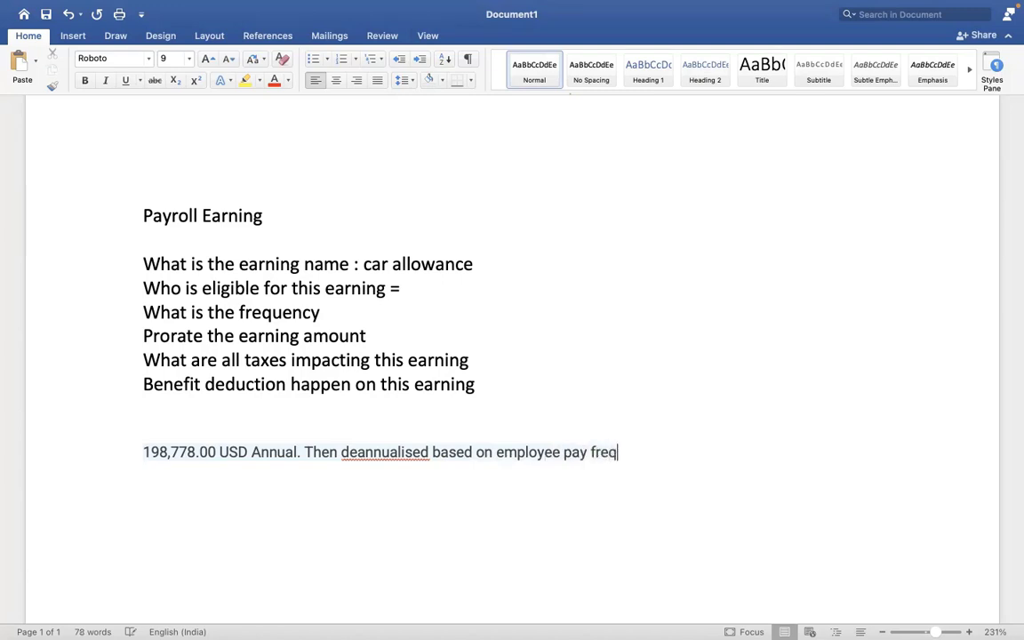
text(uency)
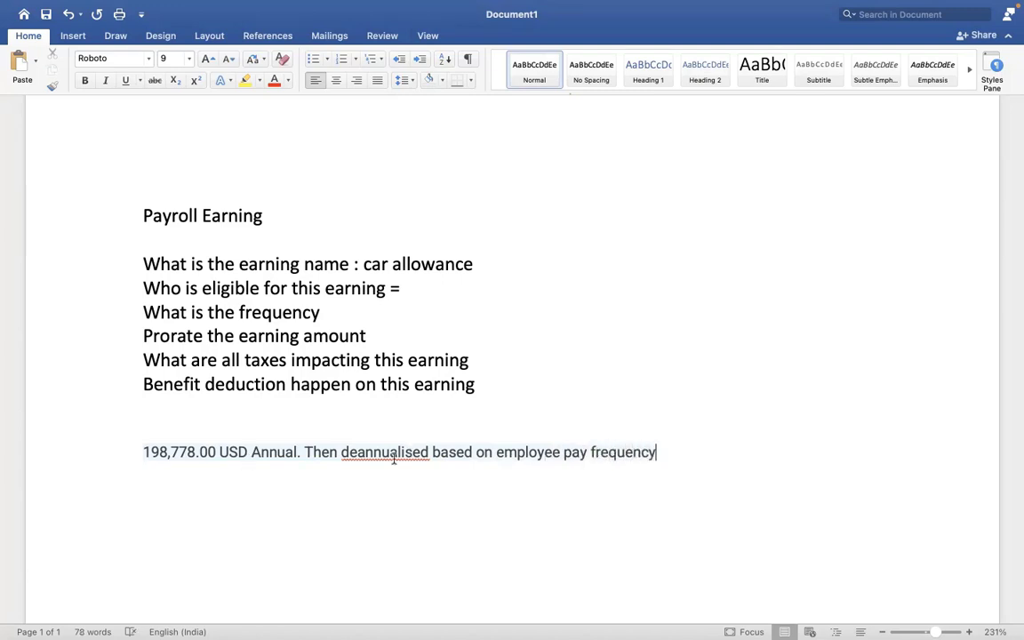
right_click(395, 453)
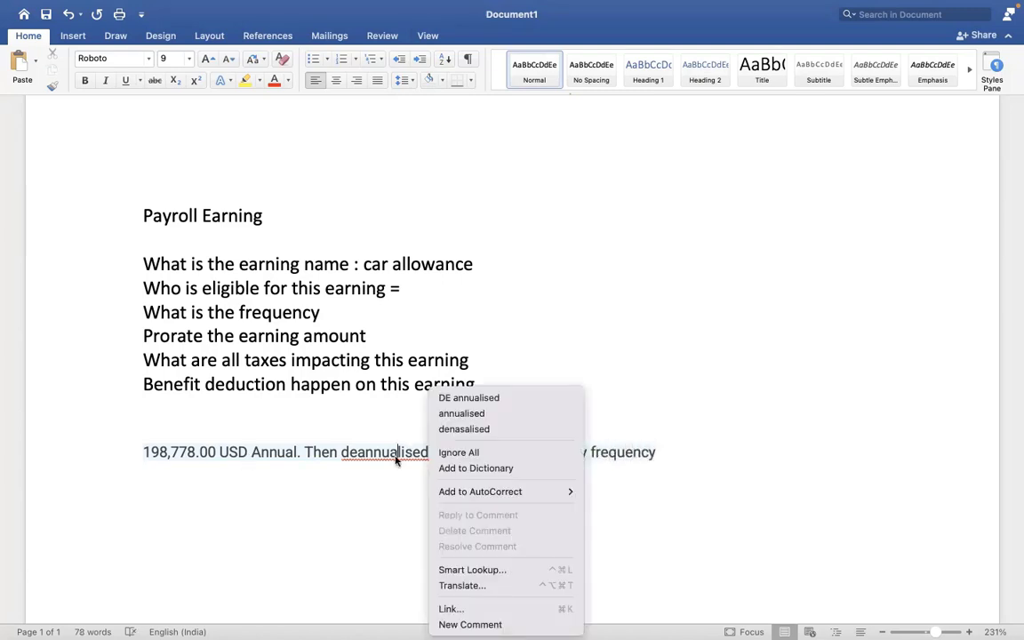
click(480, 413)
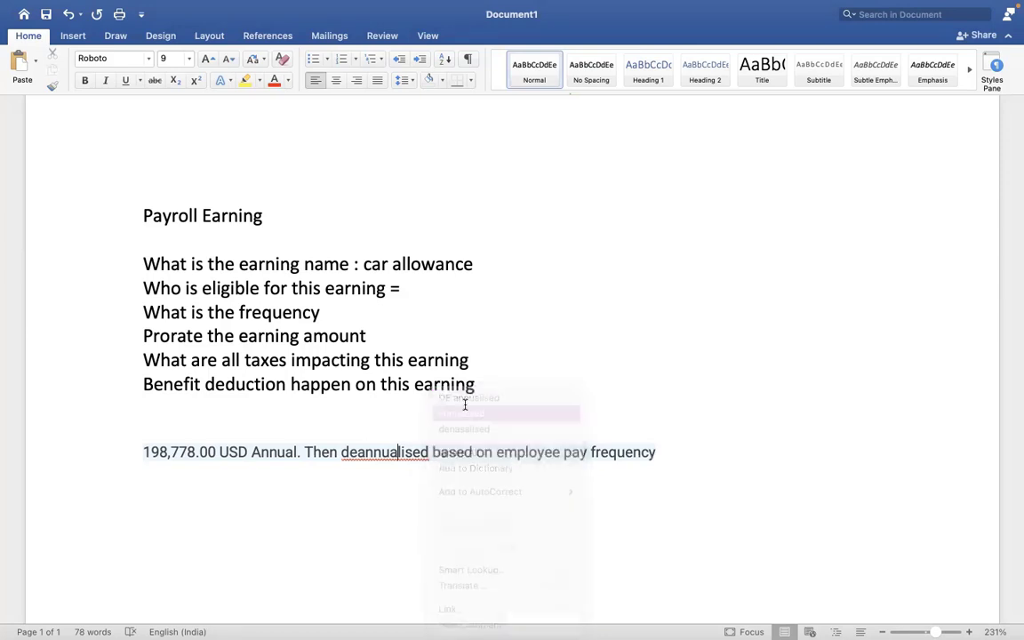
click(343, 454)
text(de)
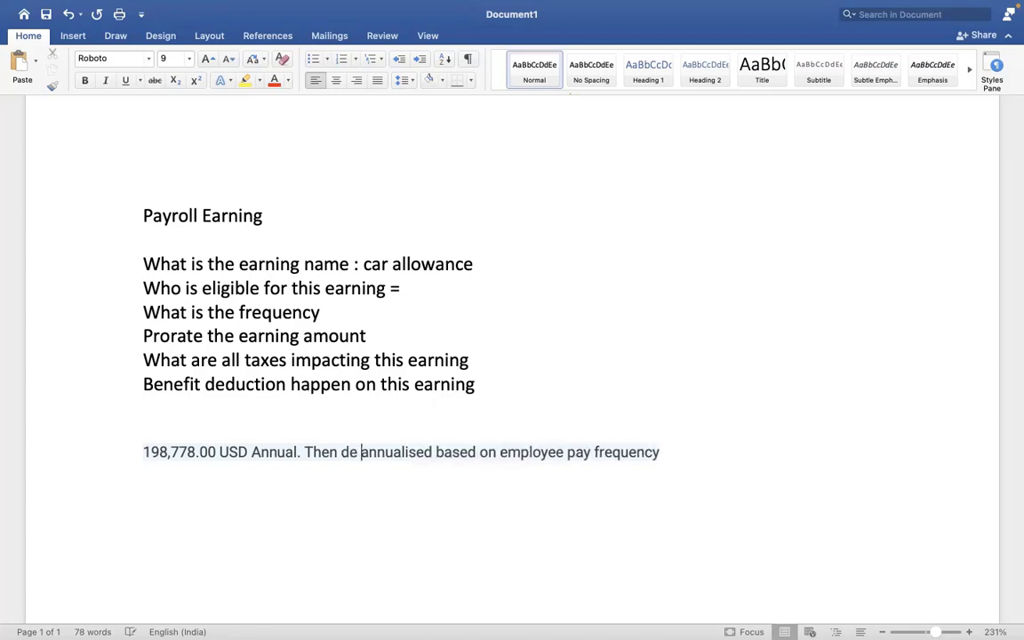
Paste the 198,778.00 USD Annual salary again on a new line
click(664, 452)
key(Return)
key(super+v)
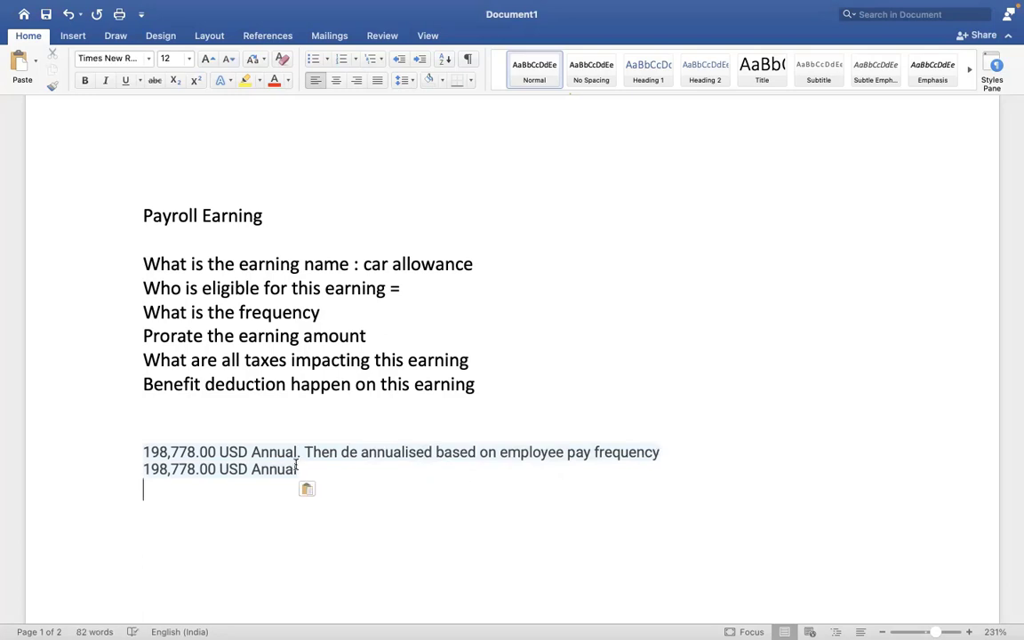
key(BackSpace)
Finish the line with '- Monthly frequency = 16564.83' and paste the salary on a new line
text(- )
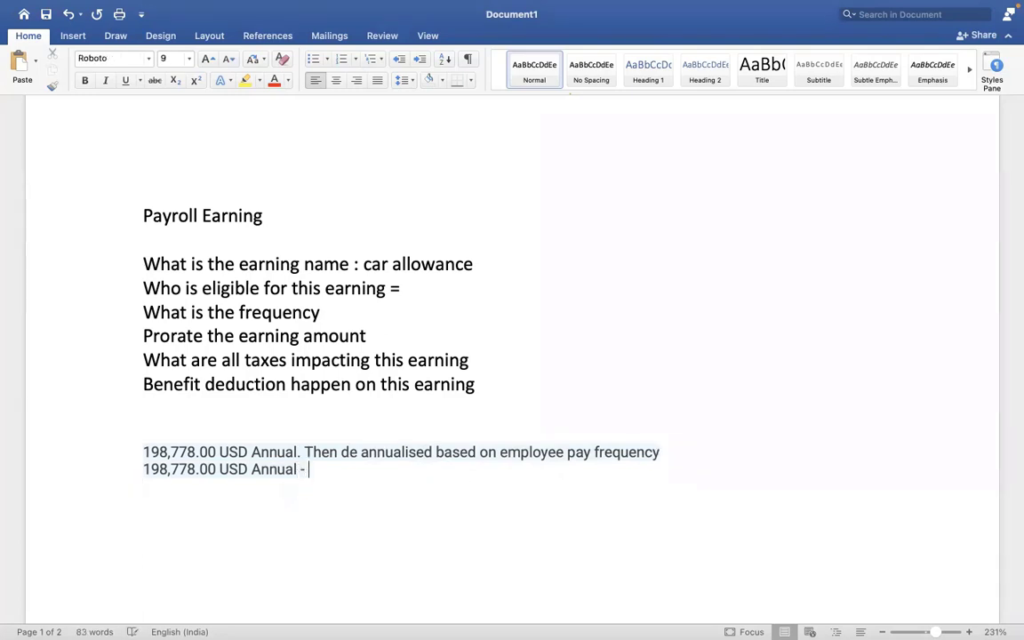
text(Monthly)
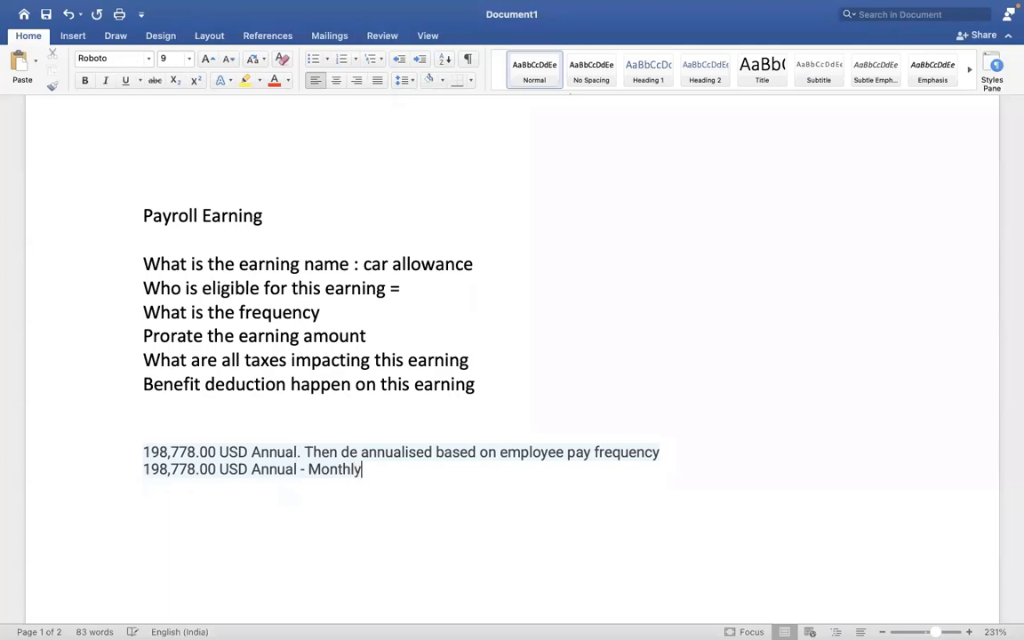
text( frequen)
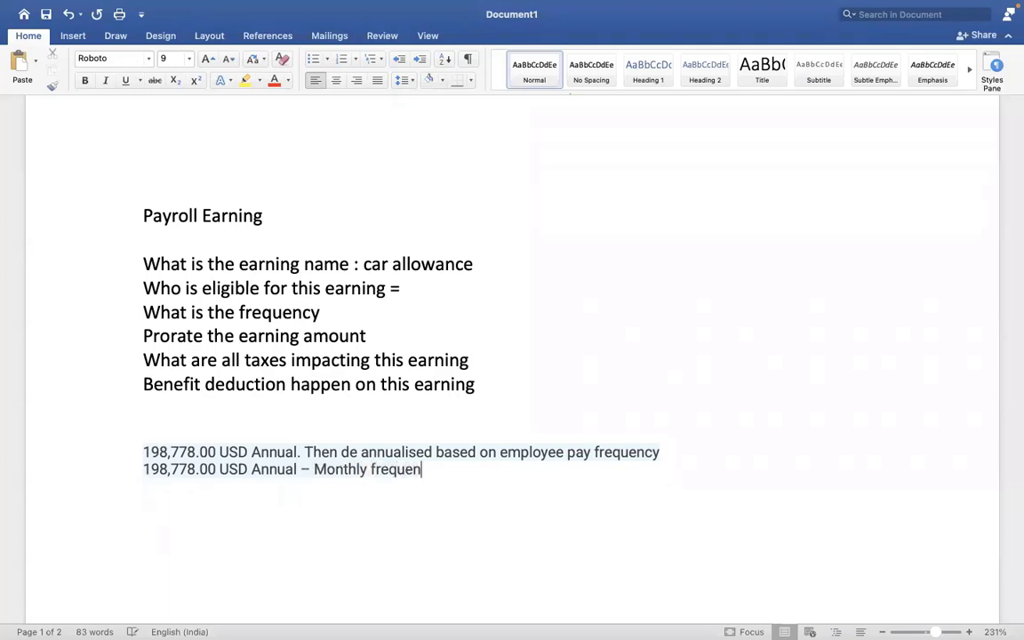
text(cy =)
text(16)
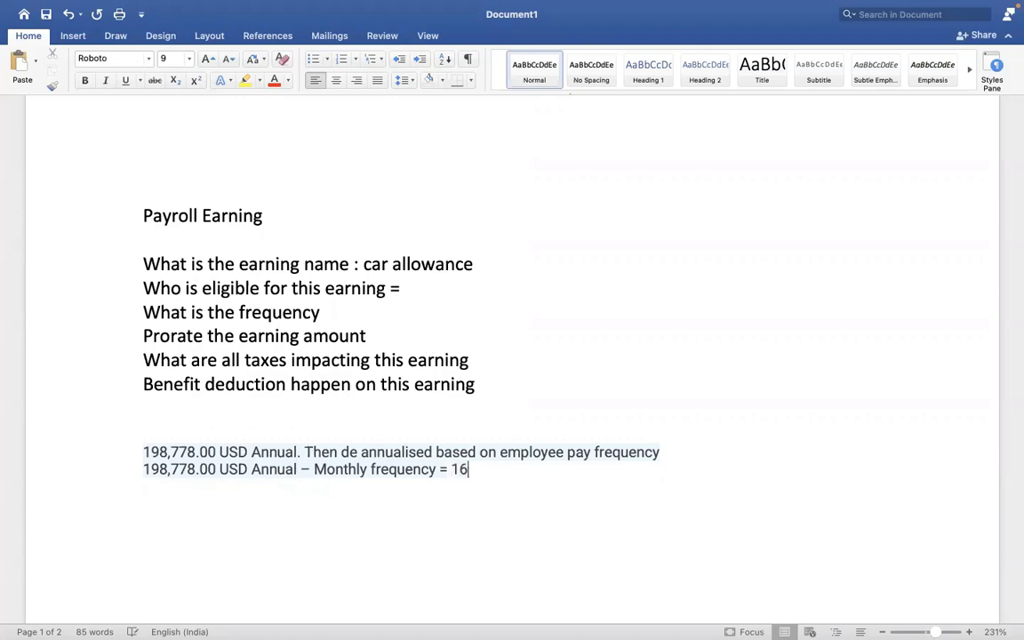
text(564.83)
key(Return)
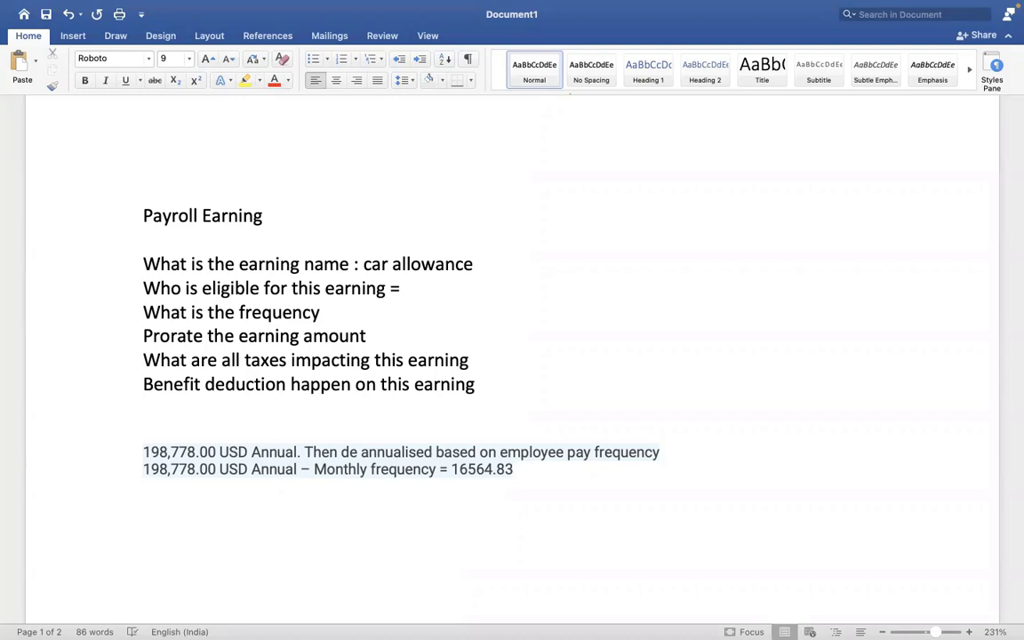
text(198,778.00 USD Annual)
key(Return)
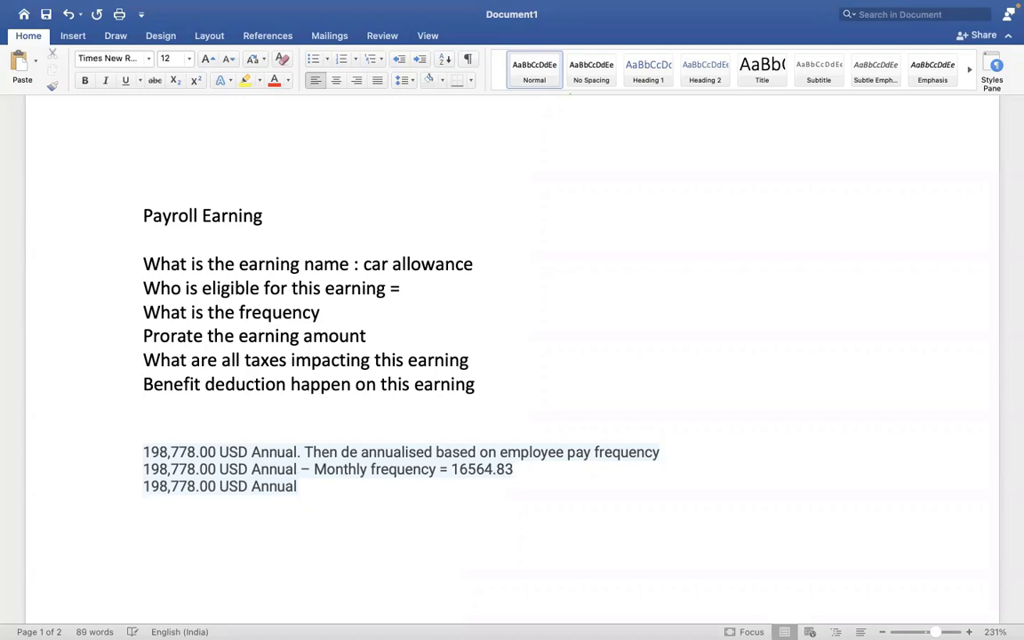
Append '- Semi Monthly frequency = 8282.41' to the third salary line
click(327, 484)
text(- Sem)
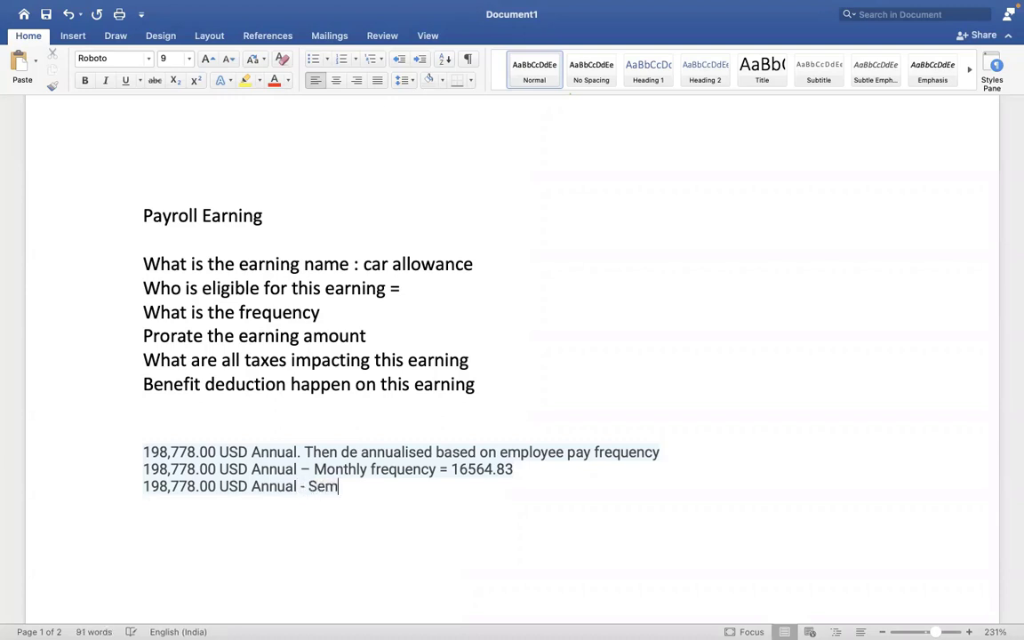
text(i mONTHLY)
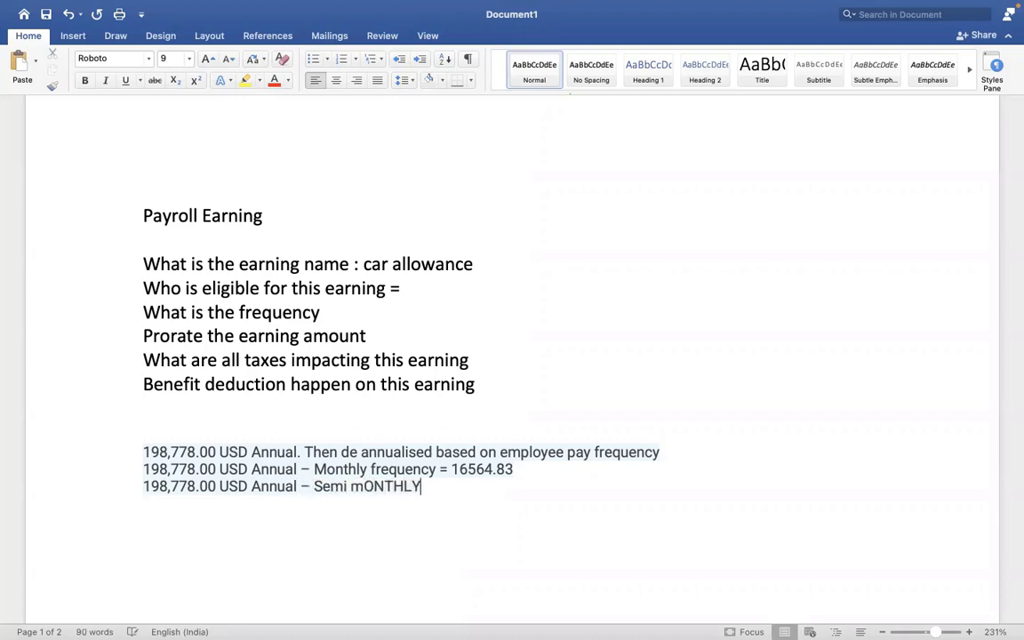
key(BackSpace)
key(BackSpace)
key(BackSpace)
key(BackSpace)
key(BackSpace)
key(BackSpace)
key(BackSpace)
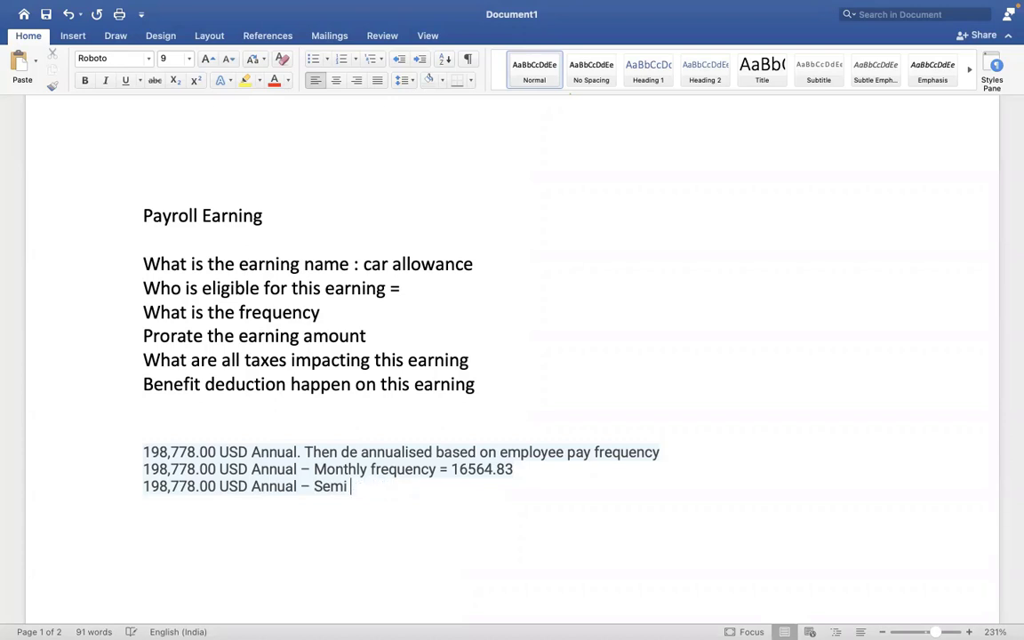
text(Monthly f)
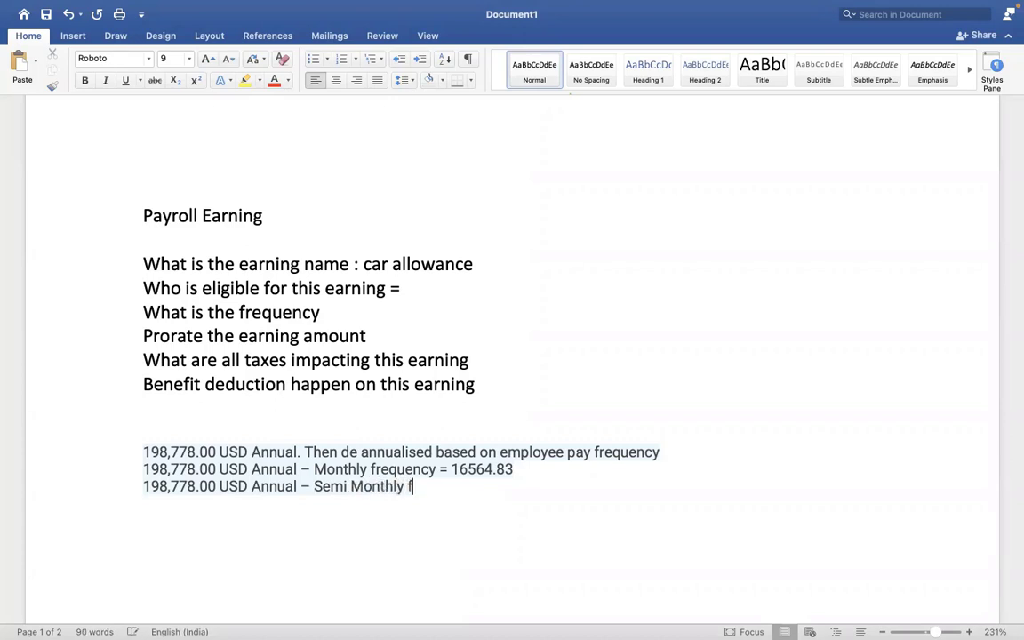
text(requenc)
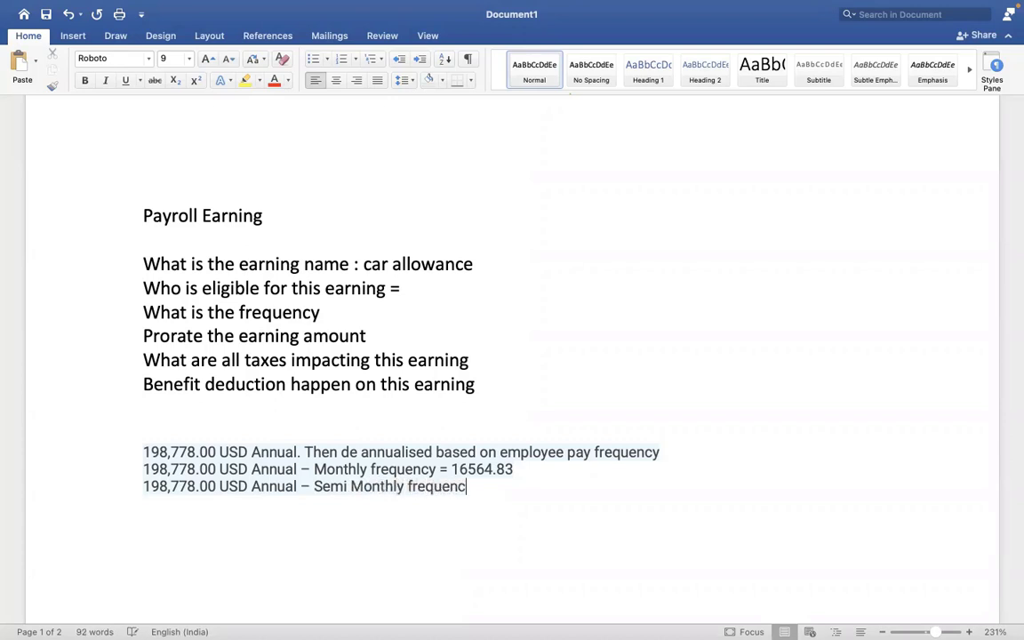
text(y =)
text(8282)
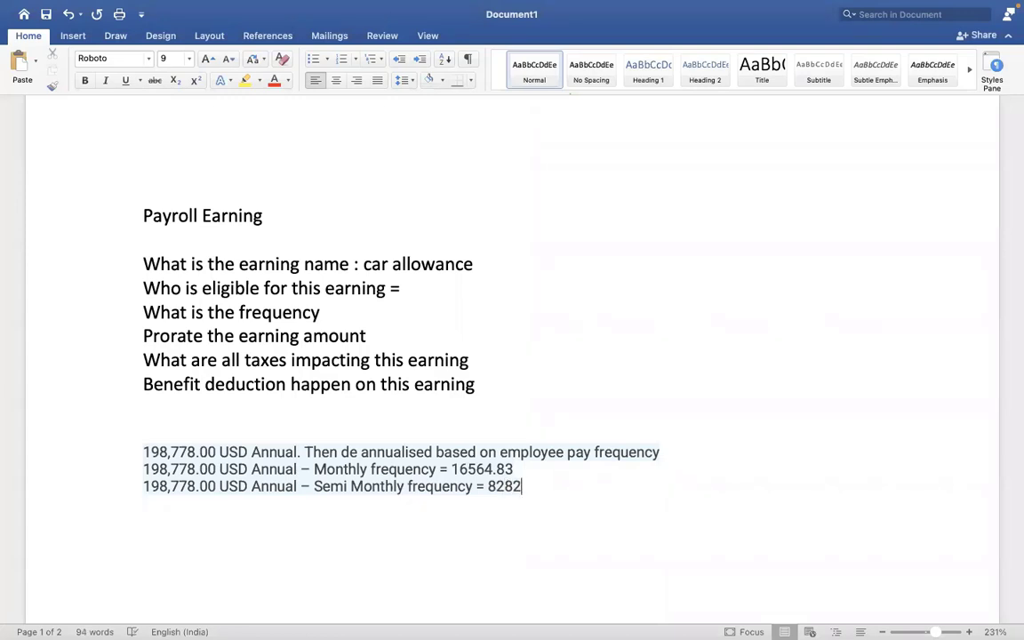
text(.41)
Back in Workday, view the employee's pay group and frequency, then reopen Compensation
key(ctrl+Left)
key(ctrl+Right)
key(ctrl+Right)
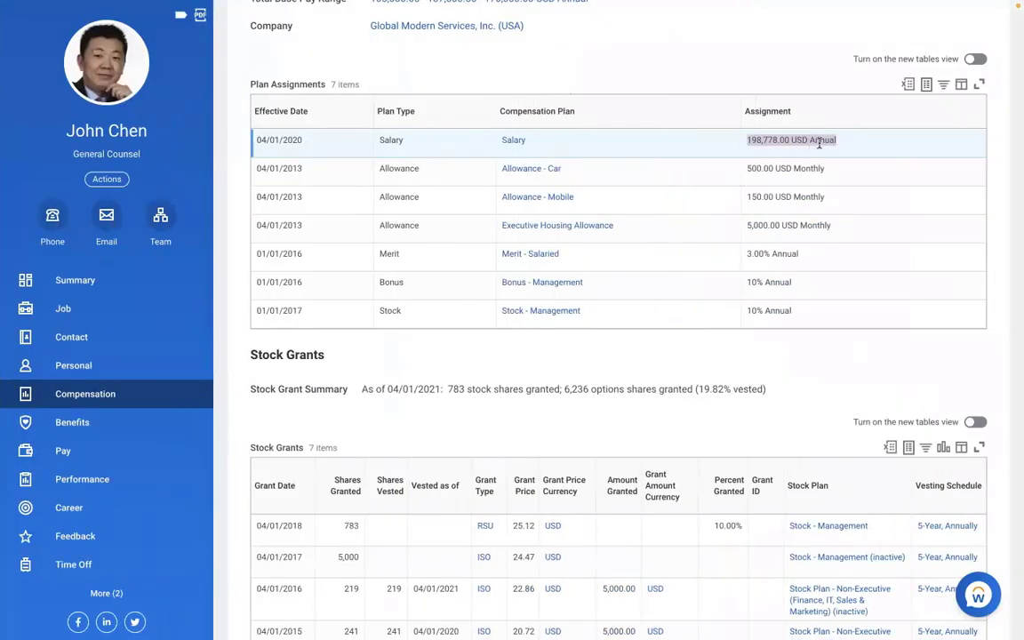
click(844, 153)
click(67, 450)
click(558, 76)
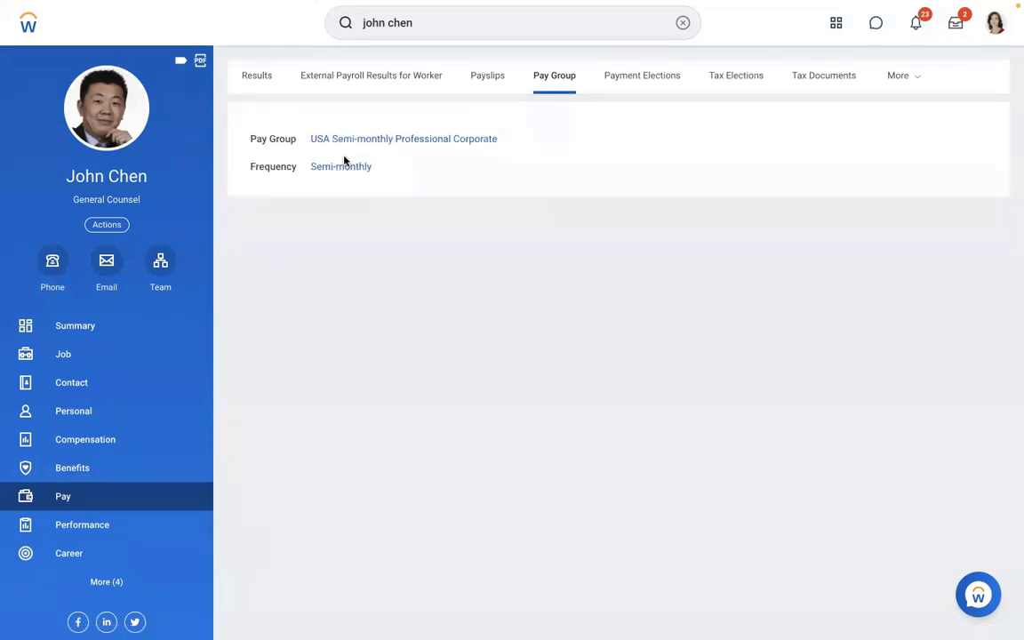
click(80, 437)
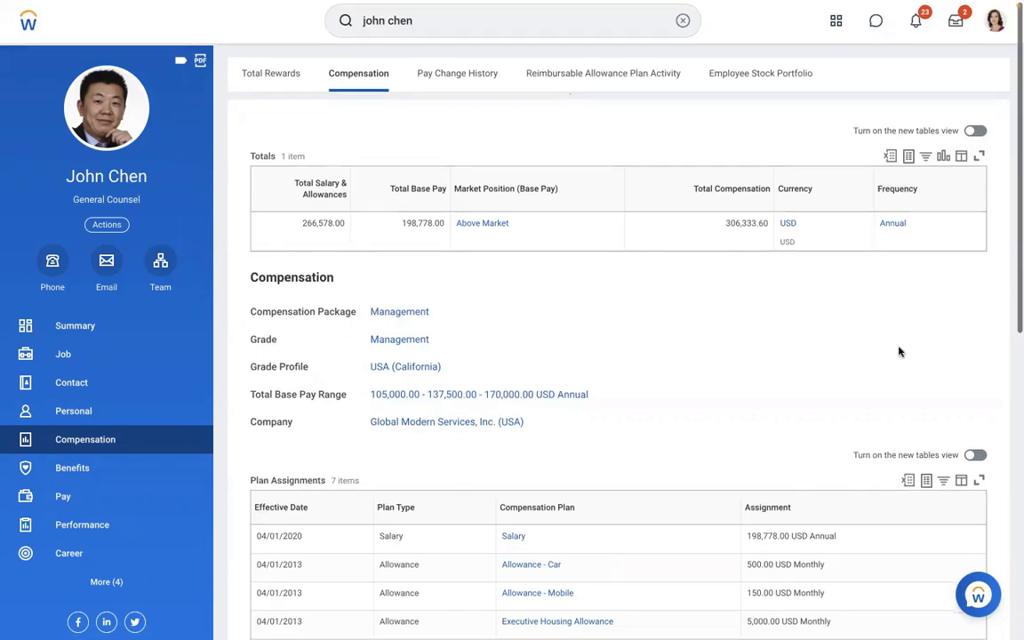
Scroll through the seven compensation plan assignments, then clear the previous search
scroll(898, 349, down, 1)
scroll(898, 350, down, 1)
scroll(900, 353, down, 1)
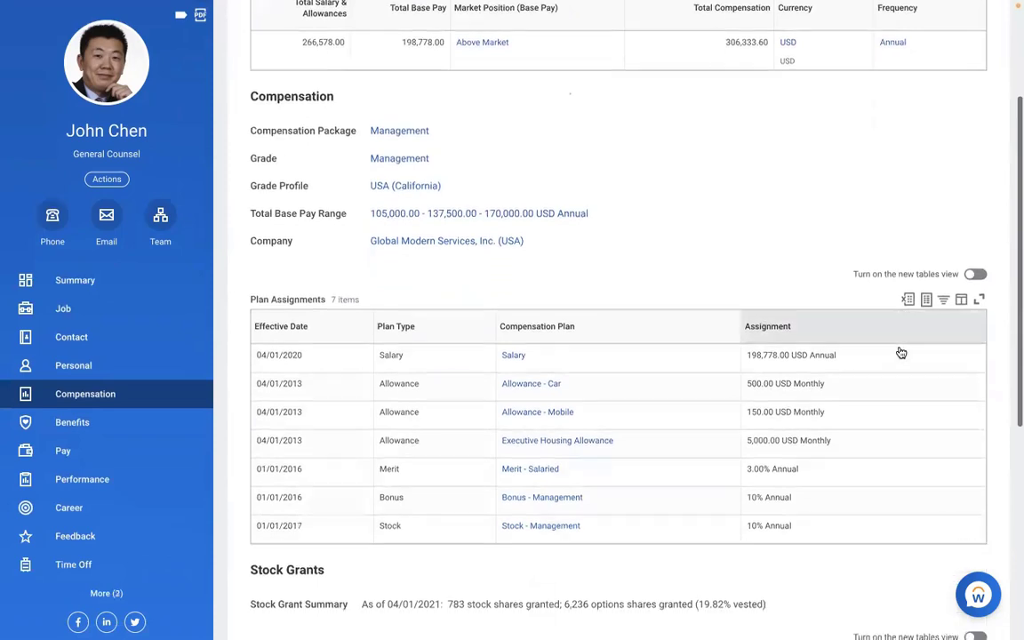
scroll(893, 359, down, 1)
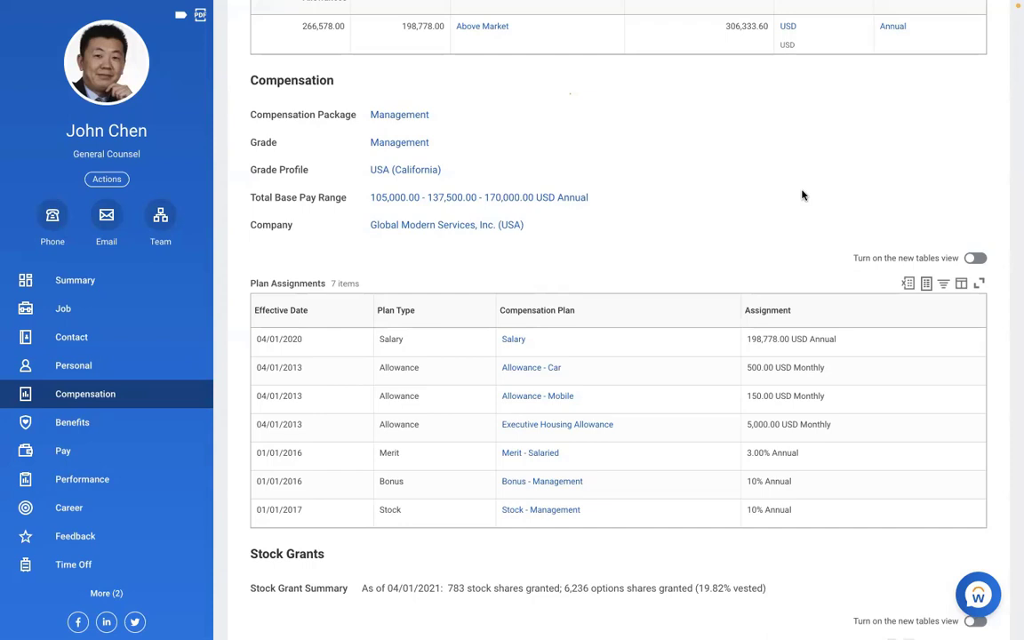
scroll(801, 195, up, 1)
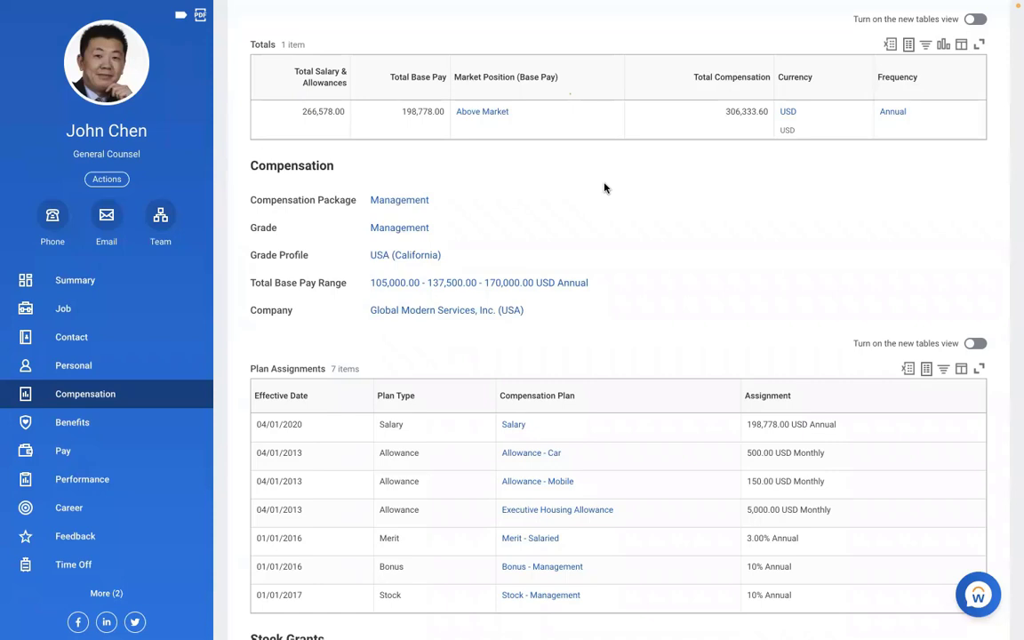
scroll(604, 187, up, 3)
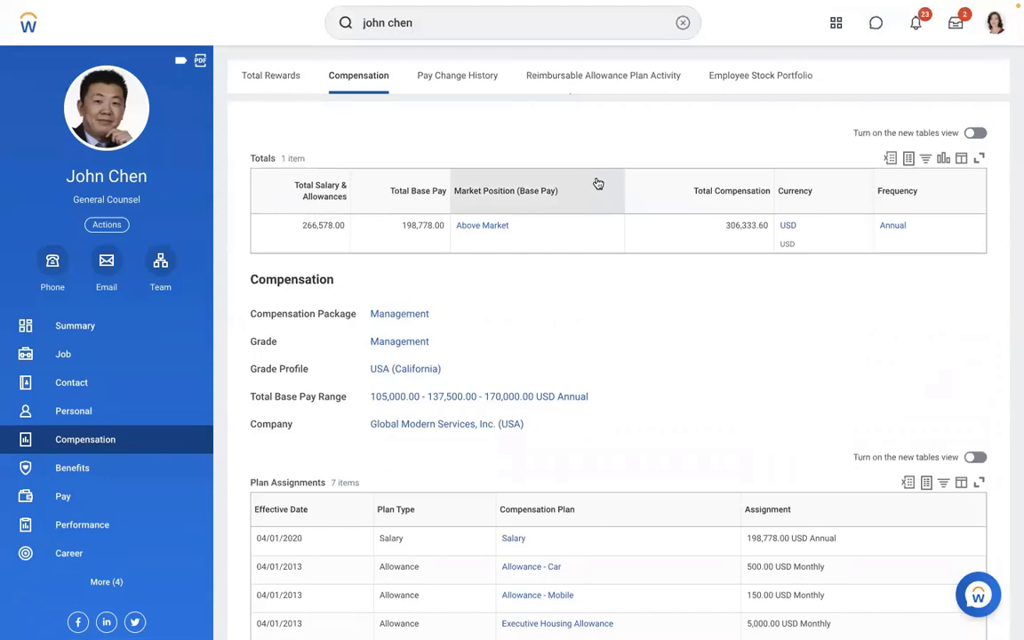
click(681, 24)
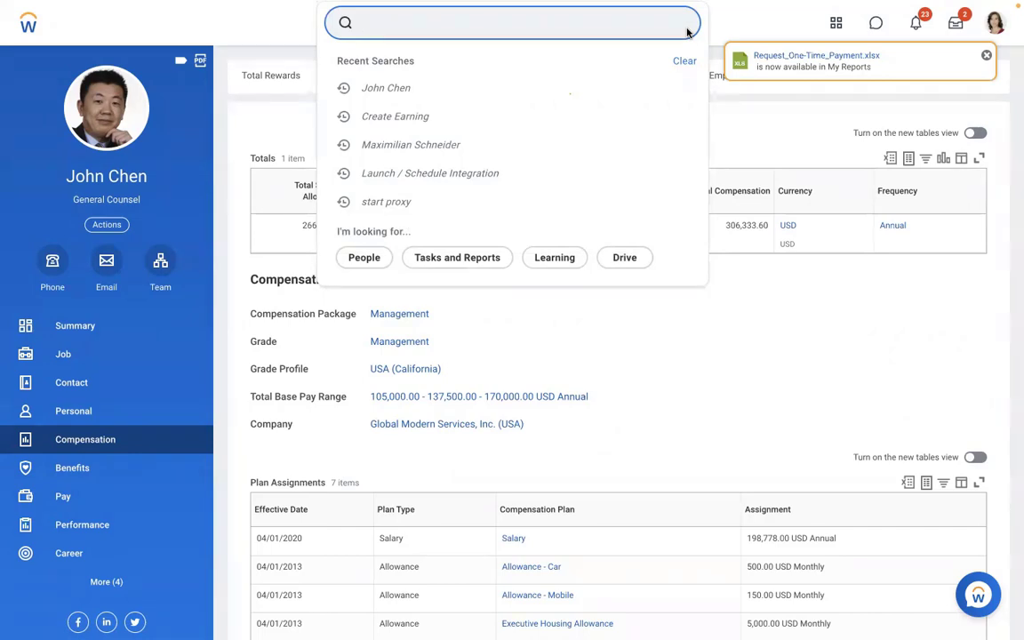
click(684, 443)
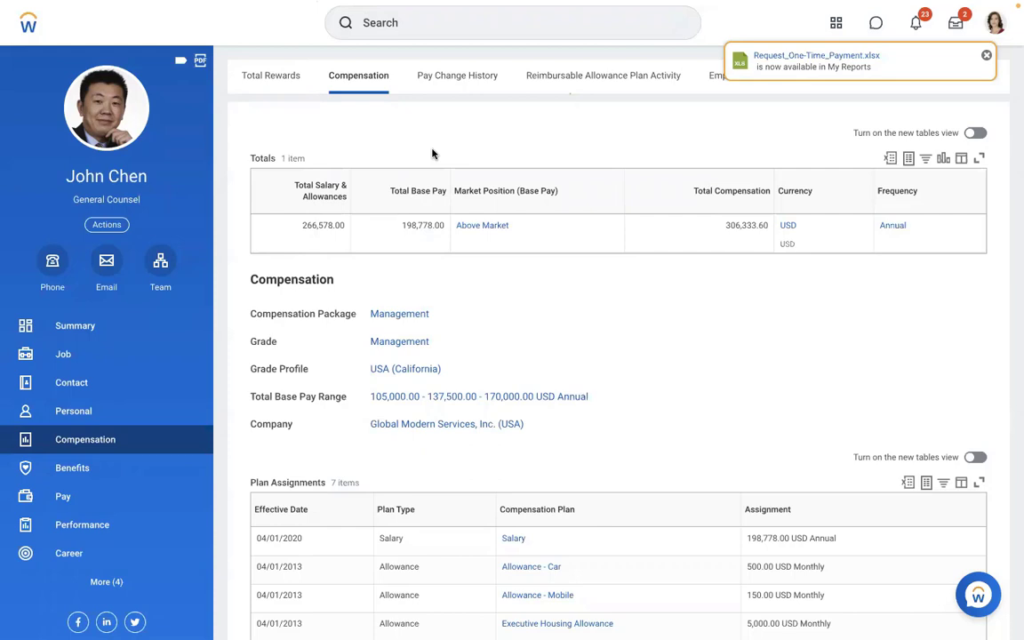
click(463, 30)
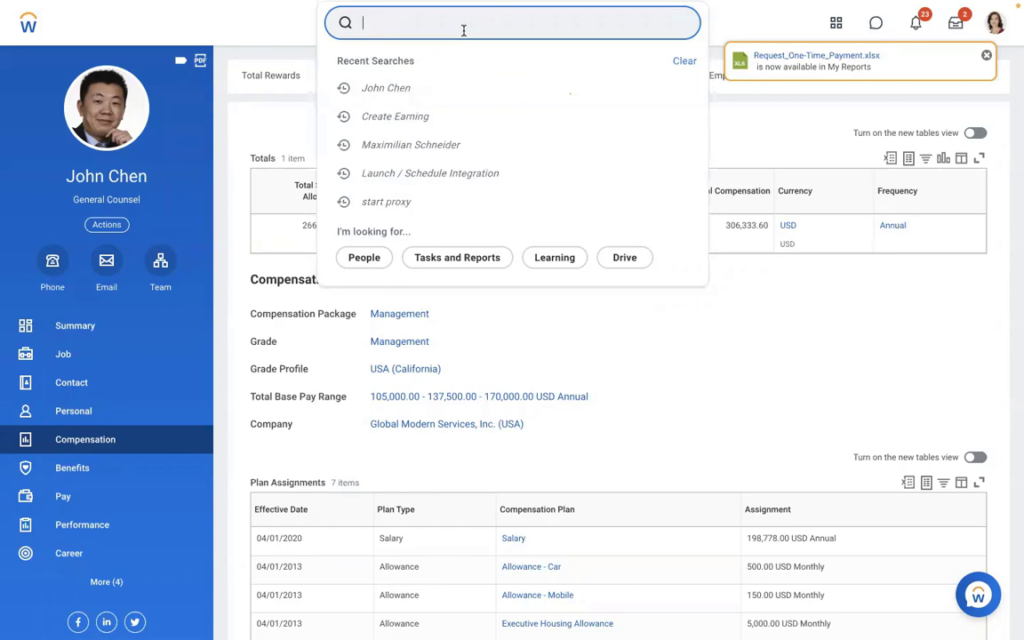
text(create)
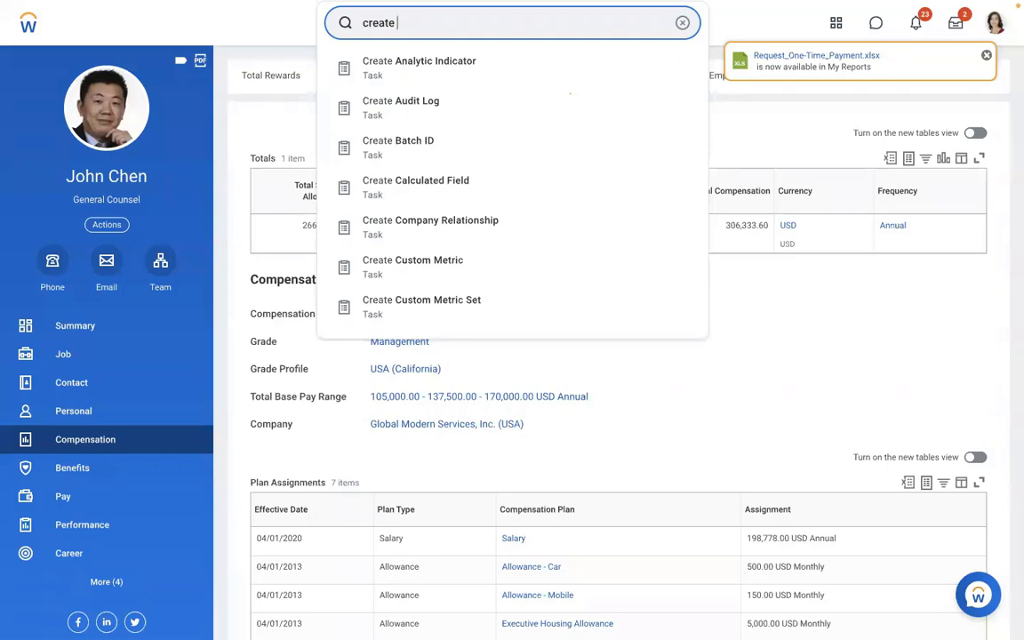
text(allowance plan)
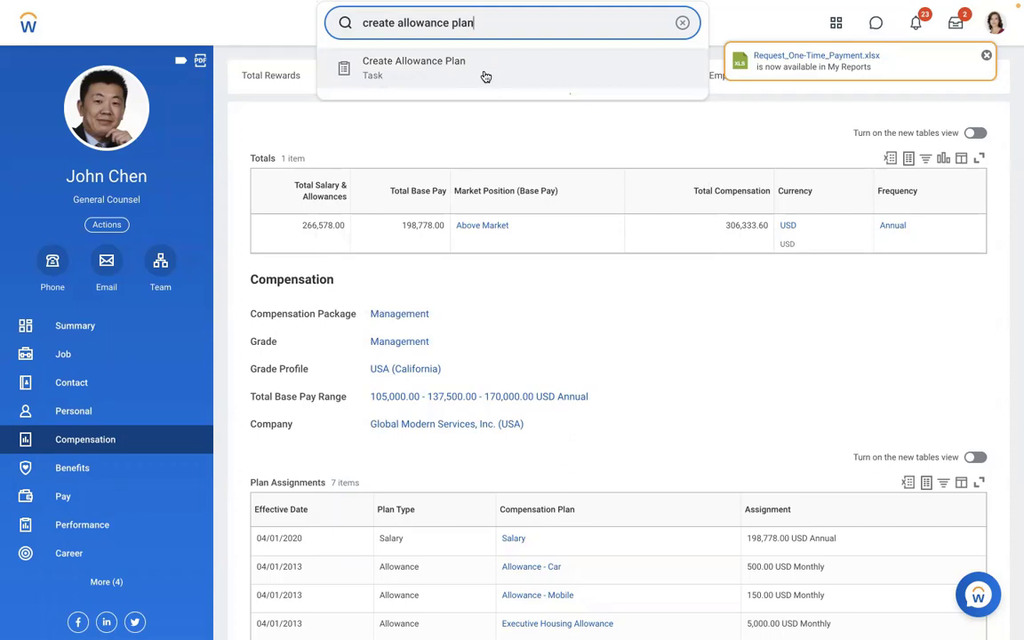
click(486, 69)
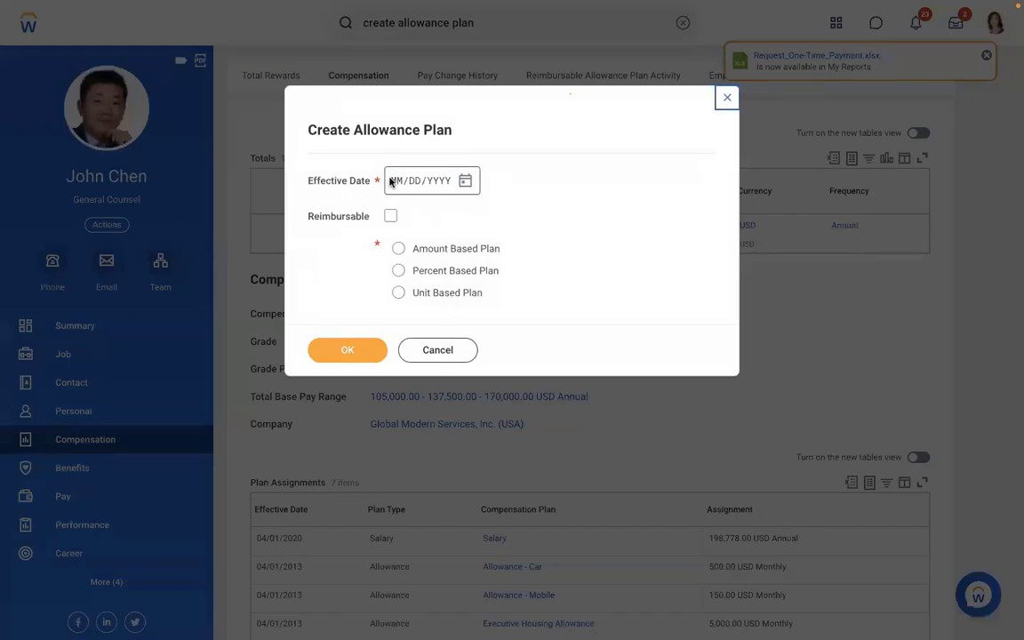
click(723, 97)
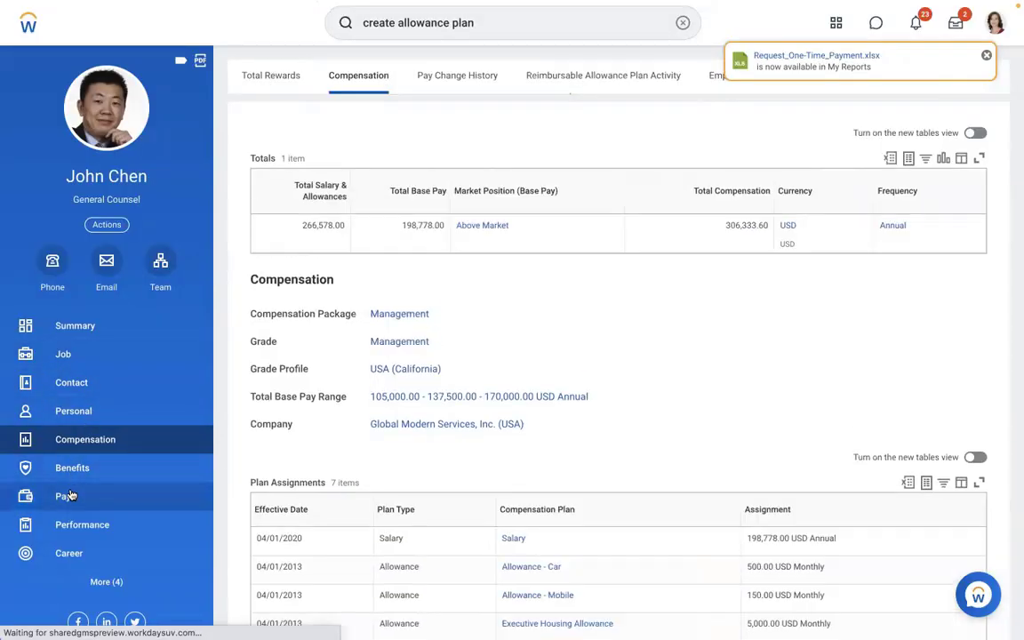
Find and open the Run Pay Calculation task with a 'run pay calc' search
click(71, 496)
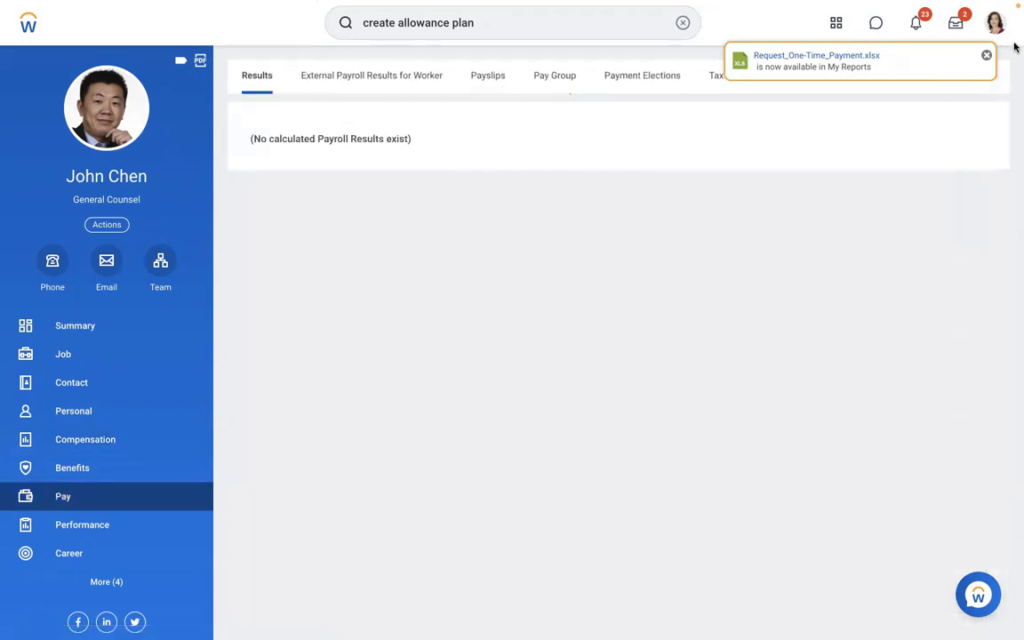
click(986, 55)
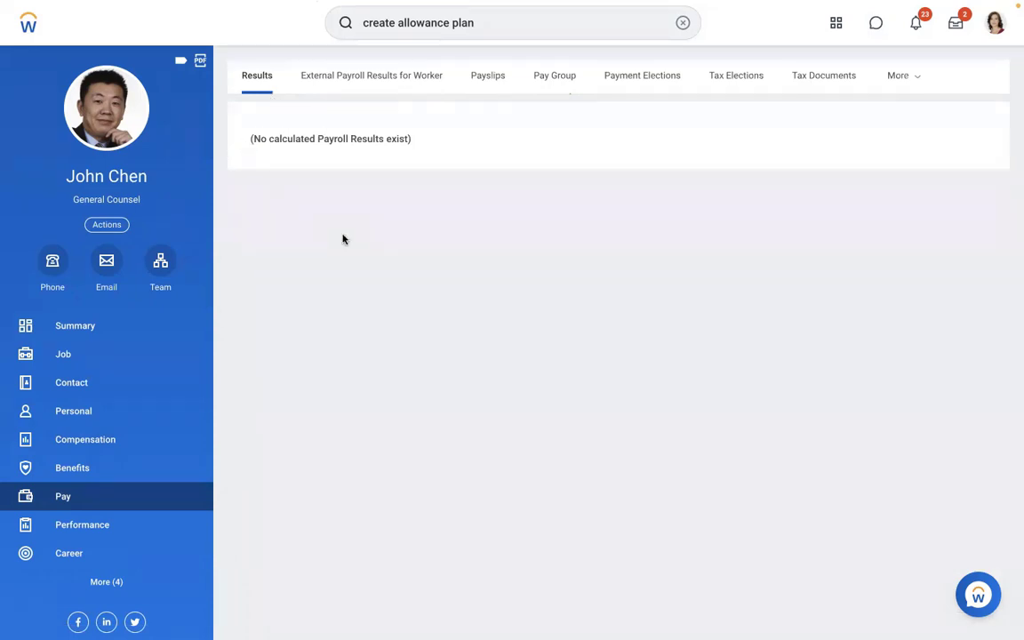
click(673, 28)
text(run )
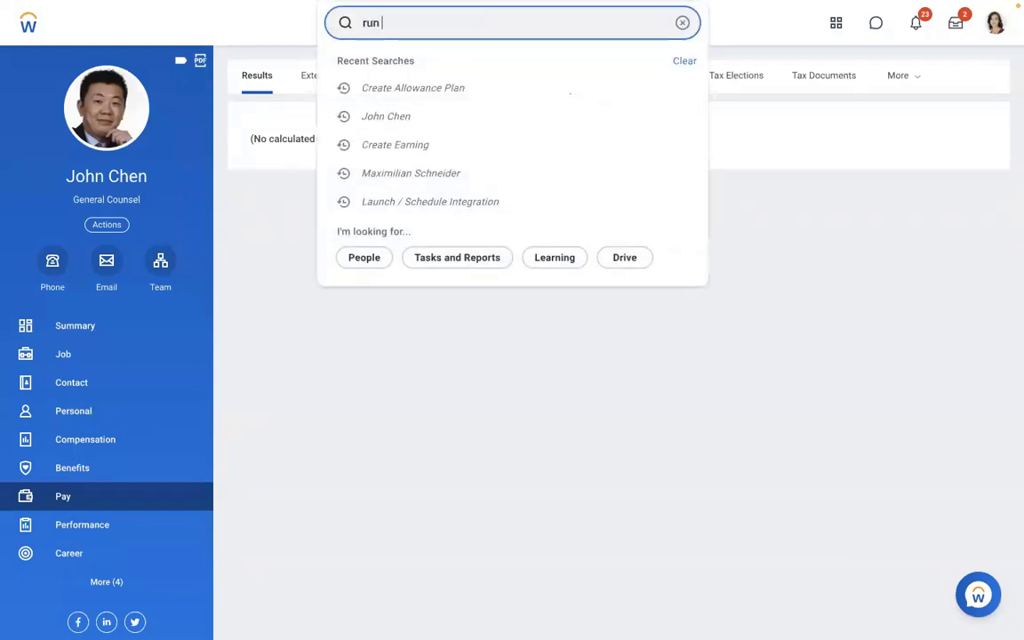
text(pay calc)
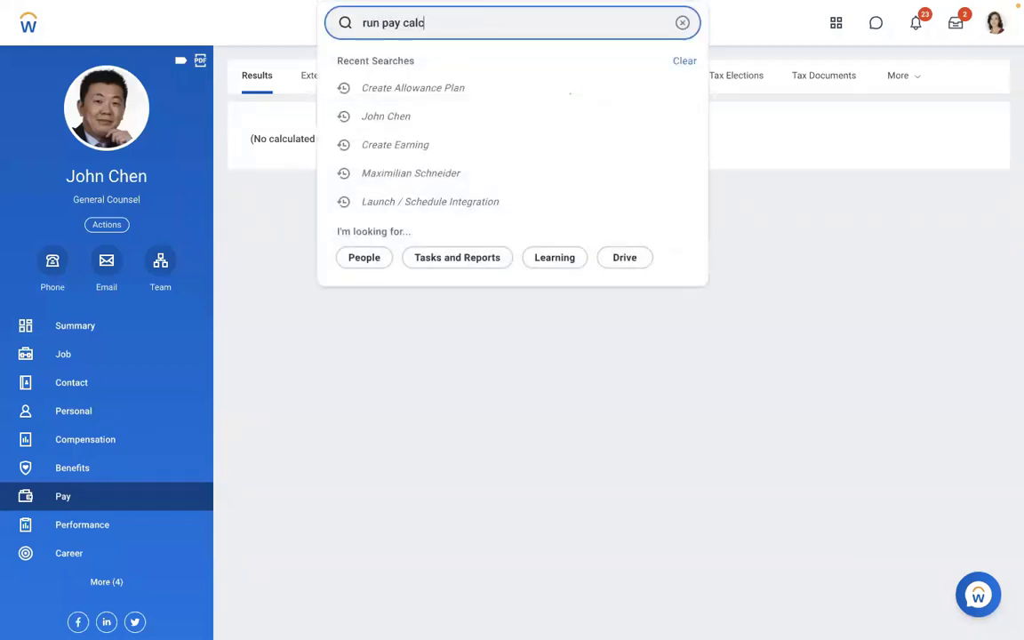
click(418, 76)
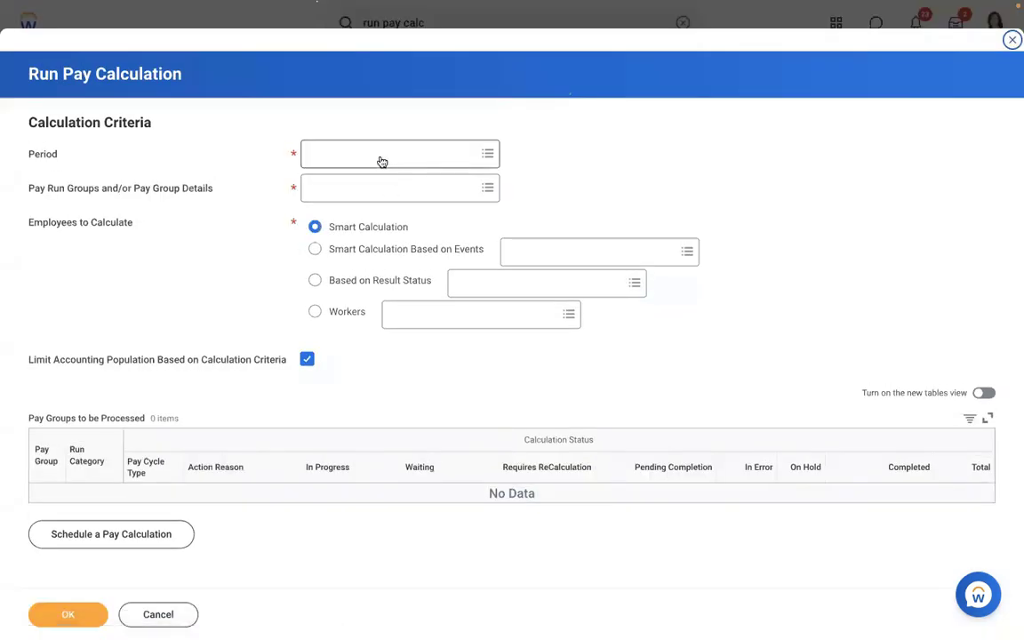
Choose the 01/01/2019 - 01/15/2019 (Semi-monthly) pay period
click(371, 154)
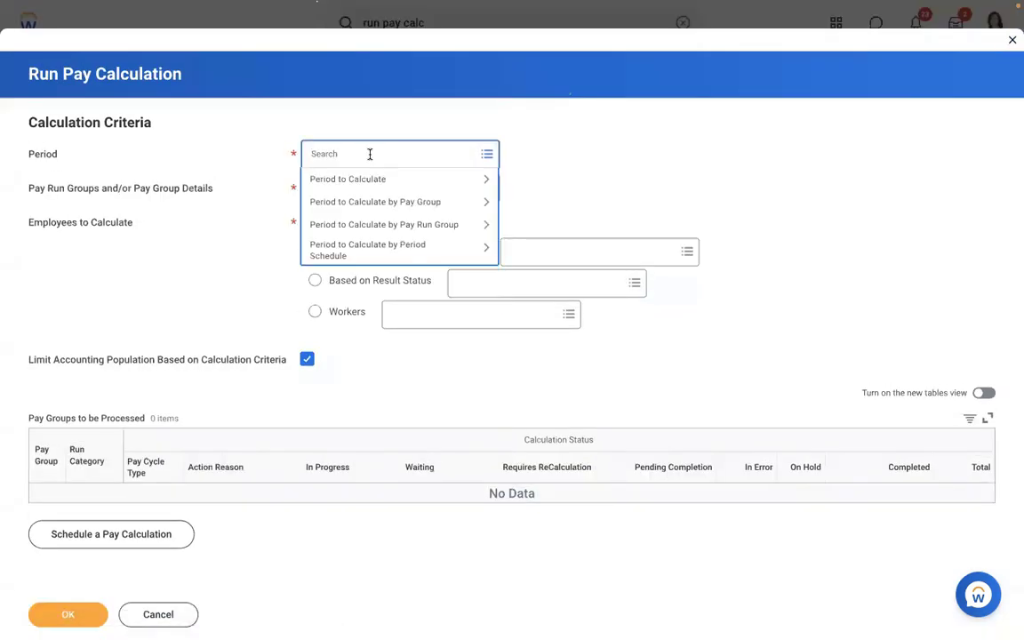
click(353, 204)
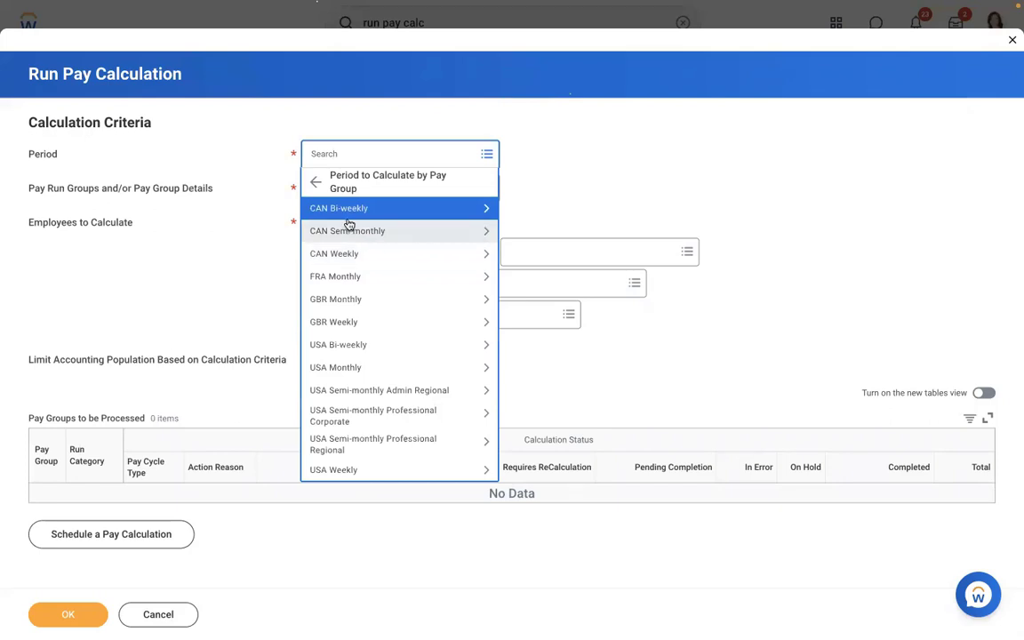
click(335, 394)
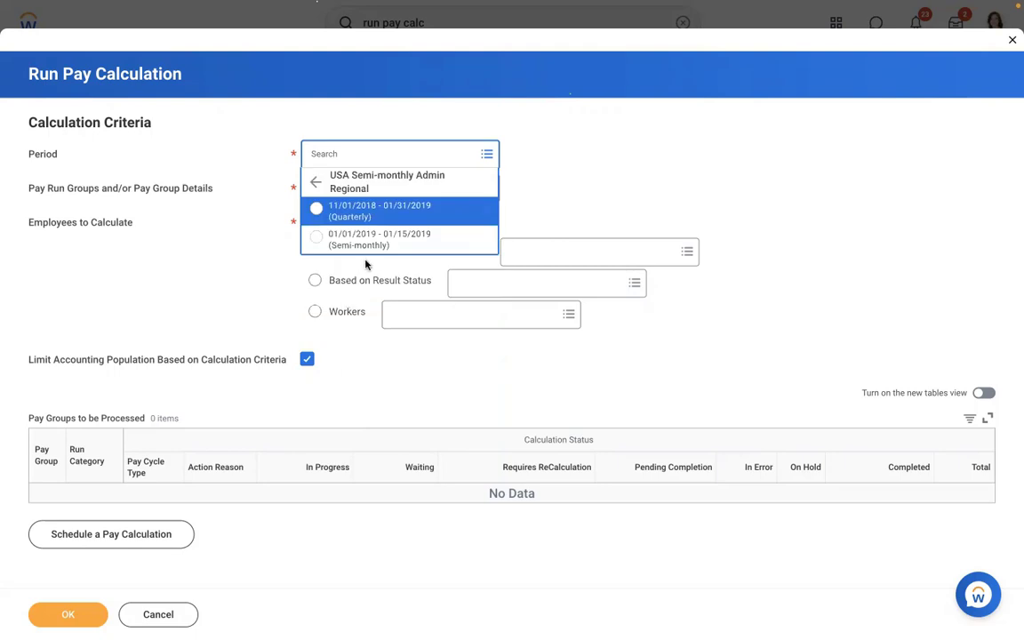
click(343, 240)
Include the Admin Regional, Professional Corporate and Professional Regional semi-monthly pay groups, then submit
click(425, 194)
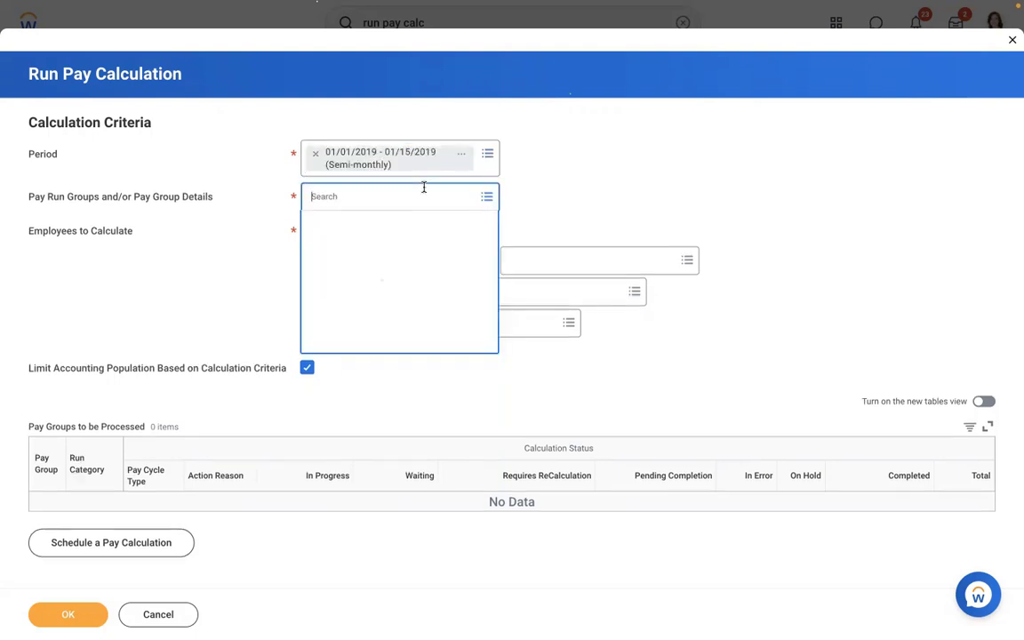
click(347, 249)
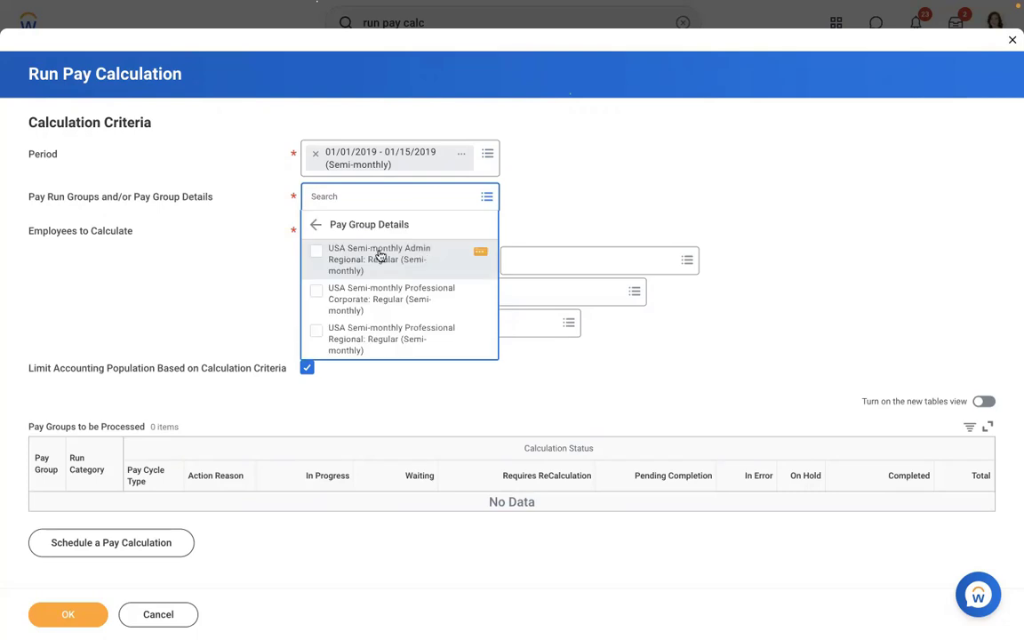
click(380, 256)
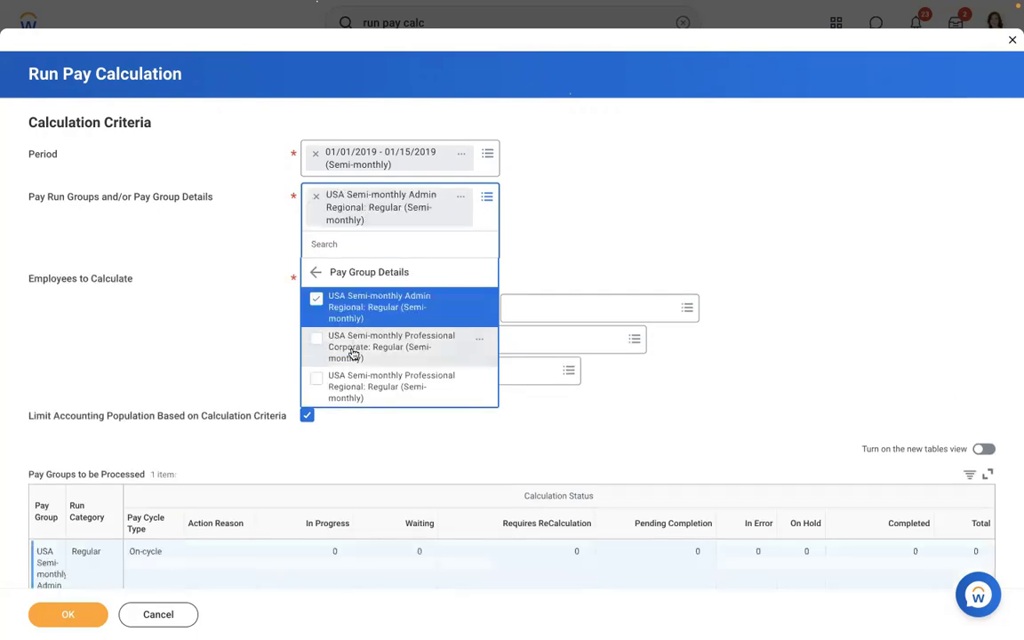
click(355, 356)
click(359, 429)
click(694, 168)
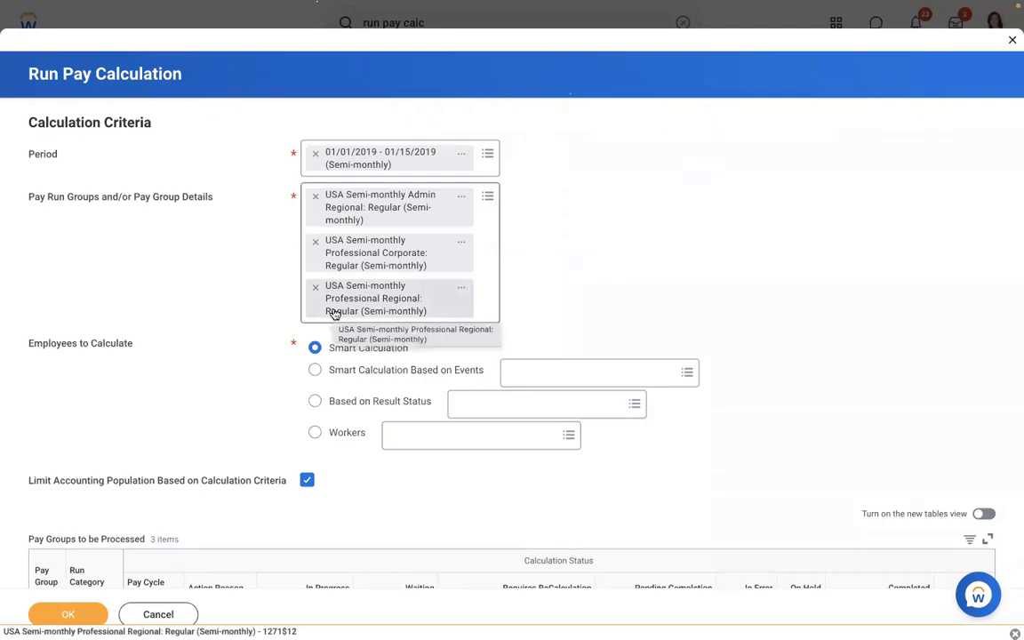
click(62, 616)
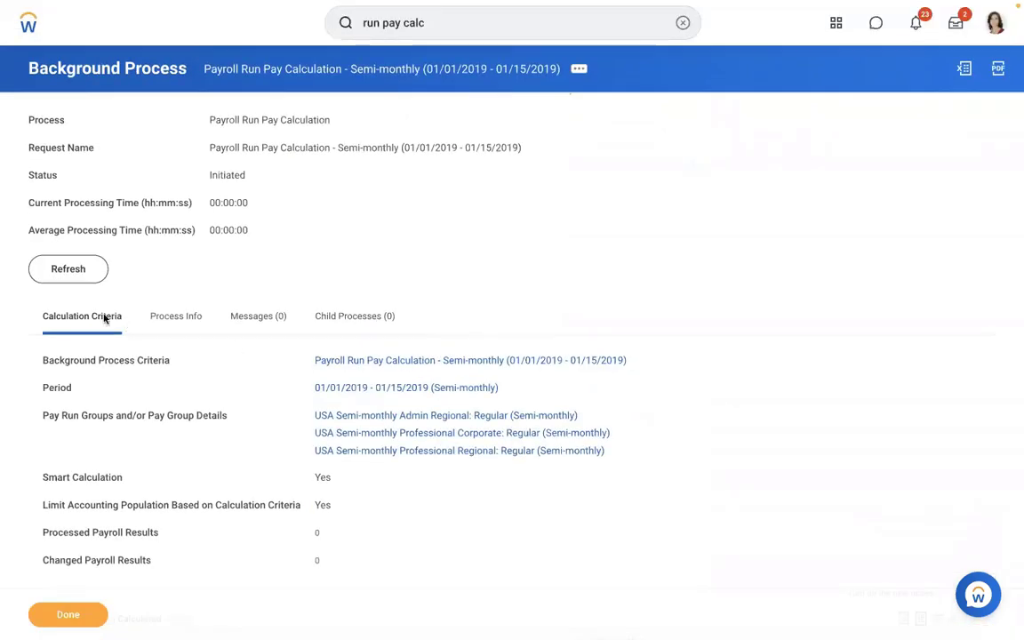
Refresh the background process repeatedly until it shows Completed with 152 processed results
click(58, 272)
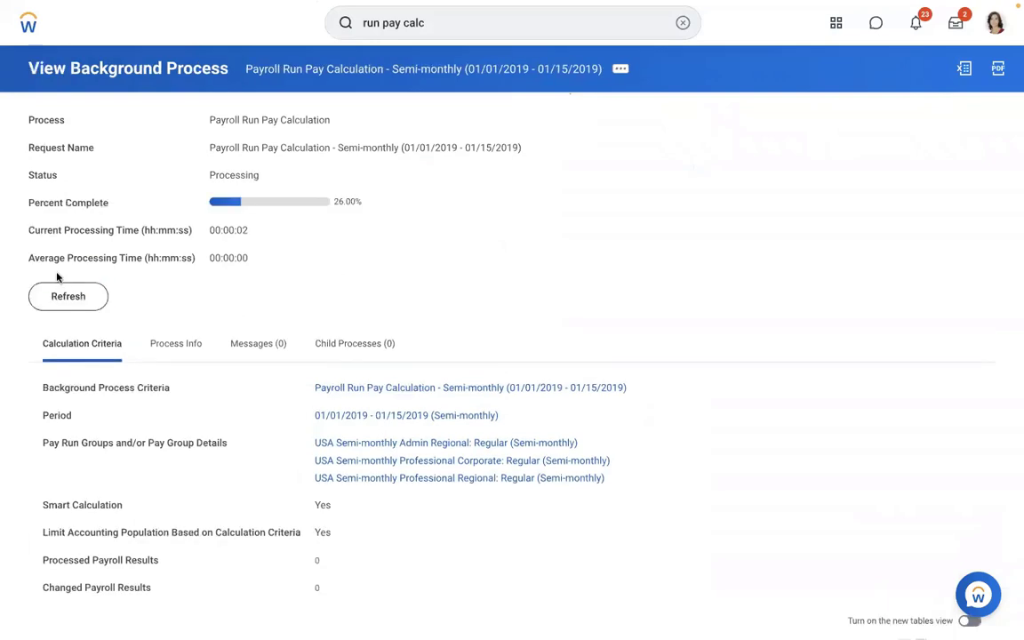
click(66, 304)
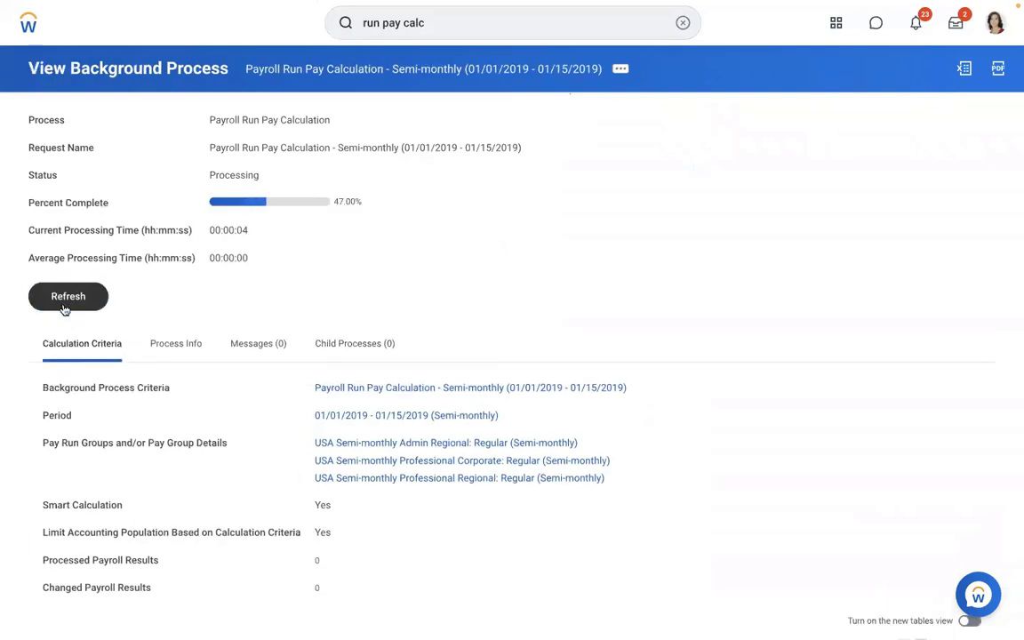
click(64, 302)
click(64, 302)
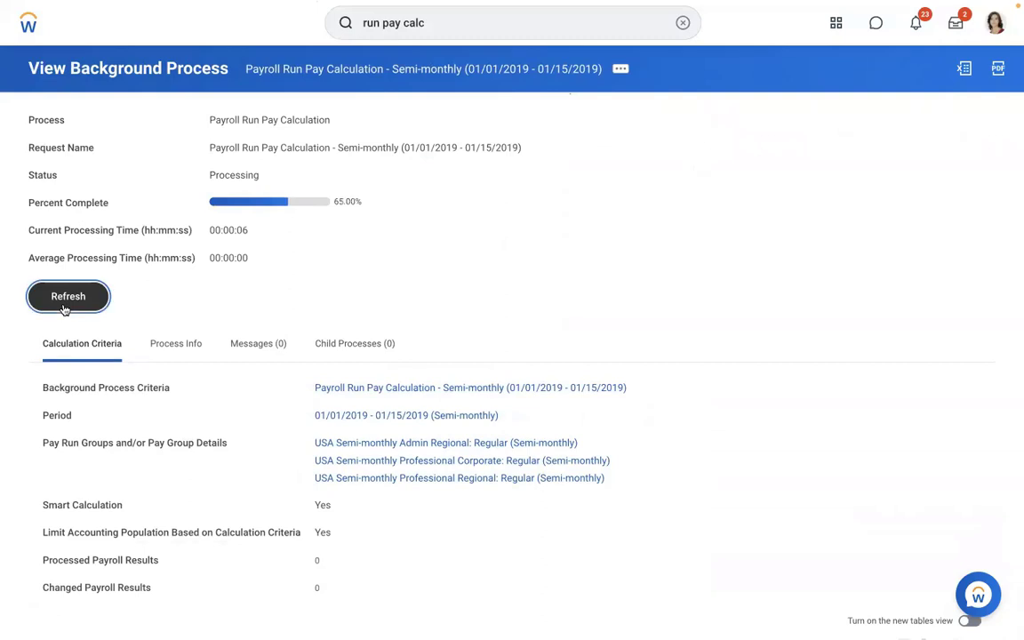
click(64, 304)
click(64, 305)
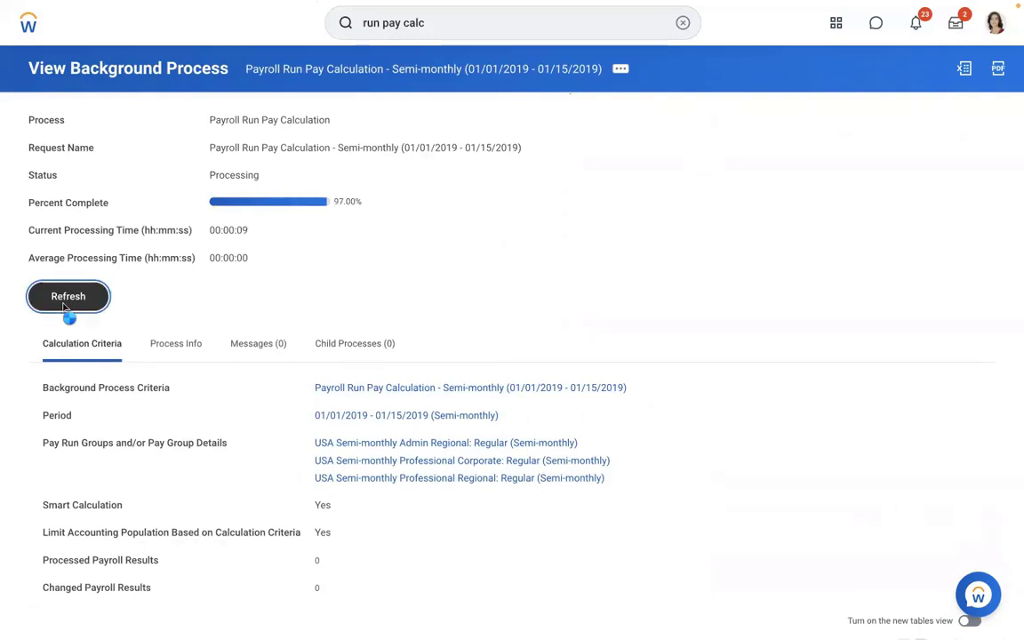
click(64, 305)
click(63, 302)
scroll(711, 244, down, 2)
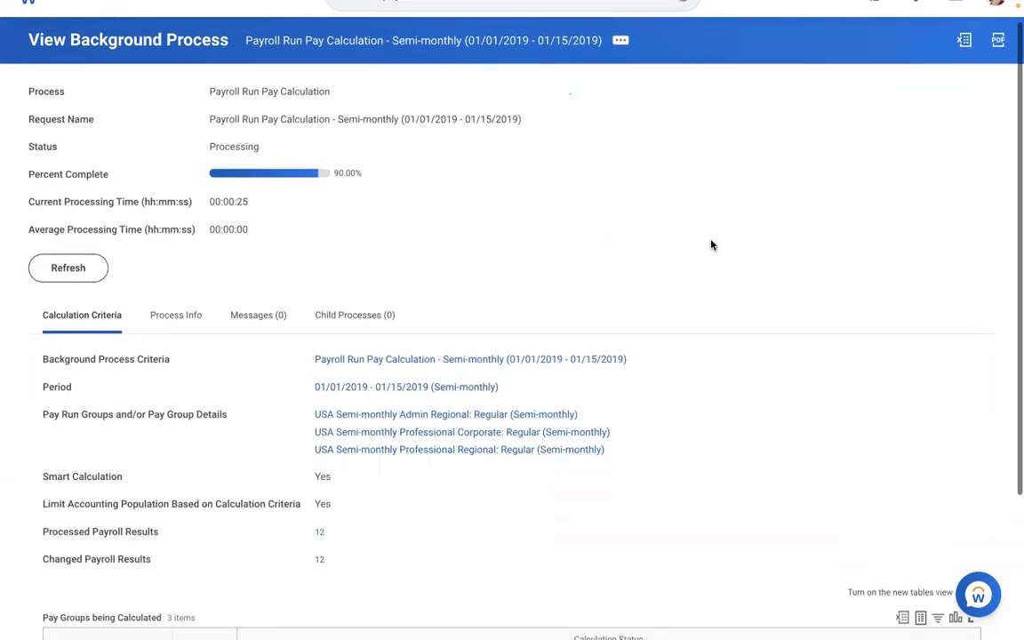
scroll(711, 245, down, 3)
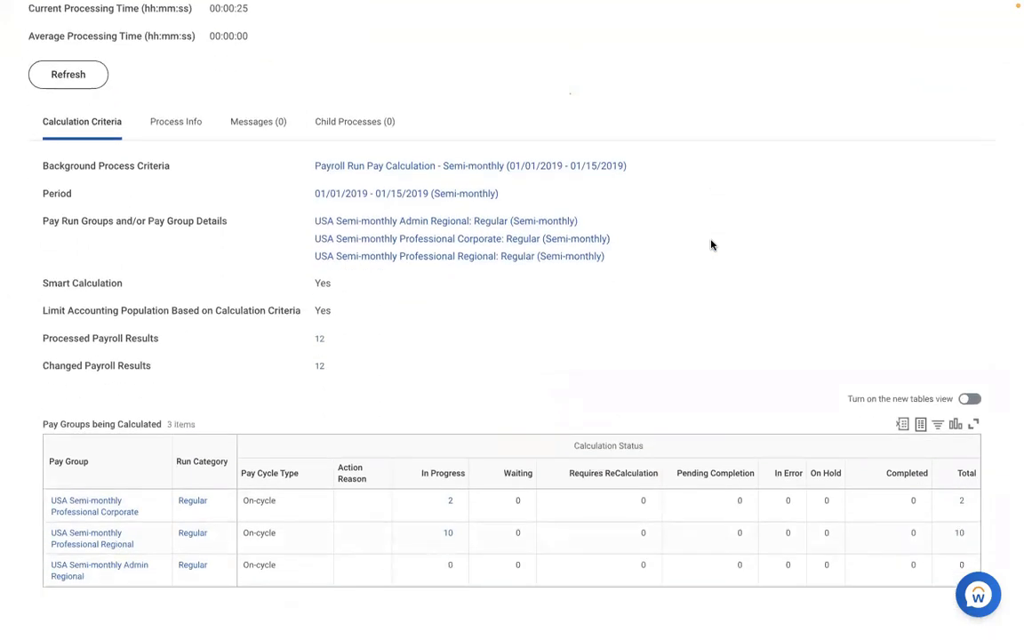
scroll(710, 244, up, 3)
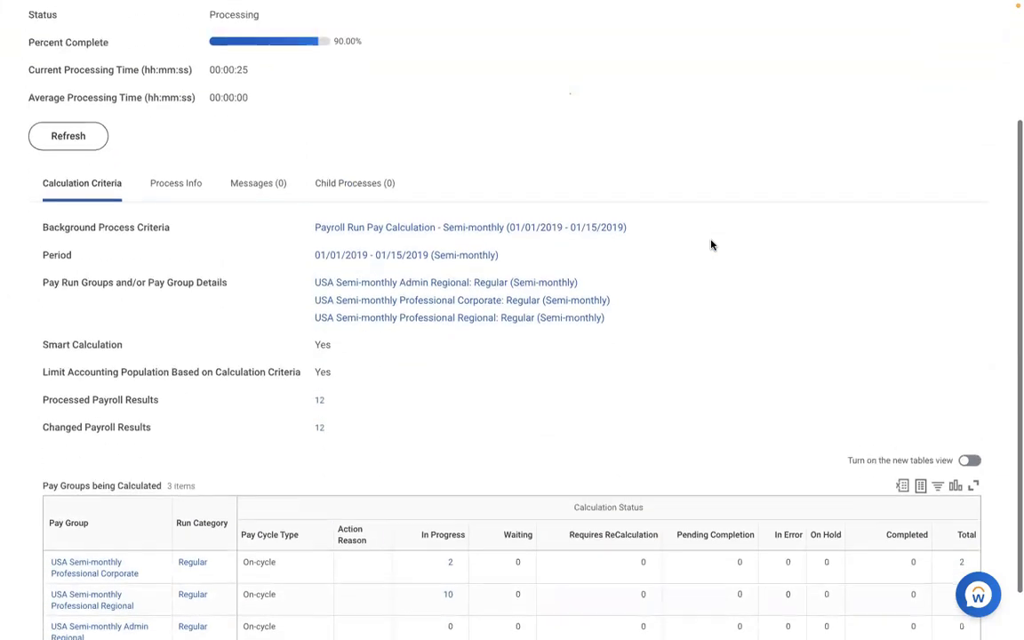
click(67, 216)
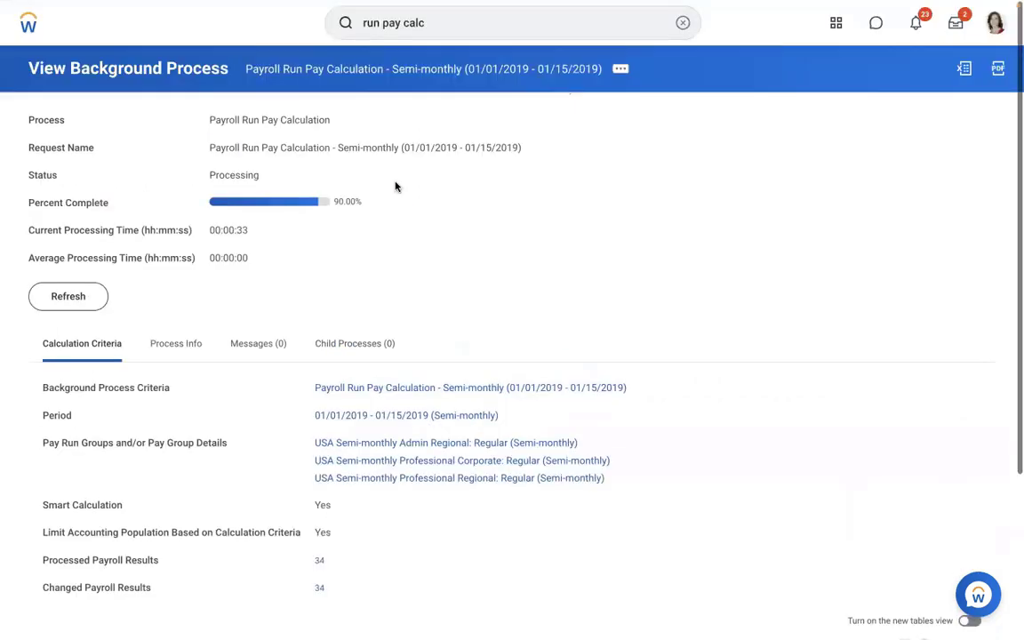
click(80, 305)
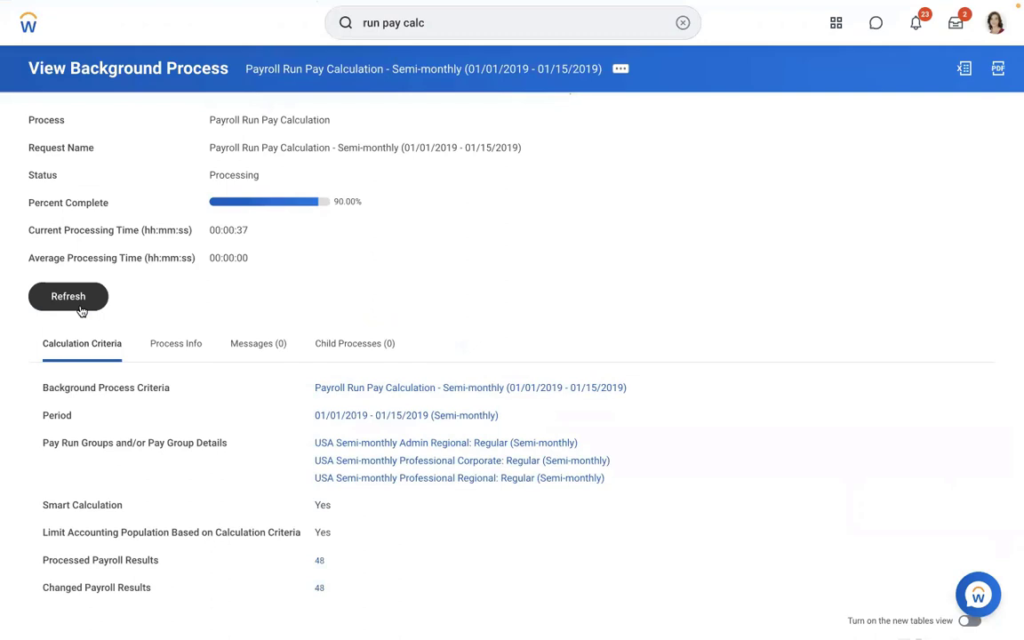
click(80, 309)
click(80, 309)
click(80, 309)
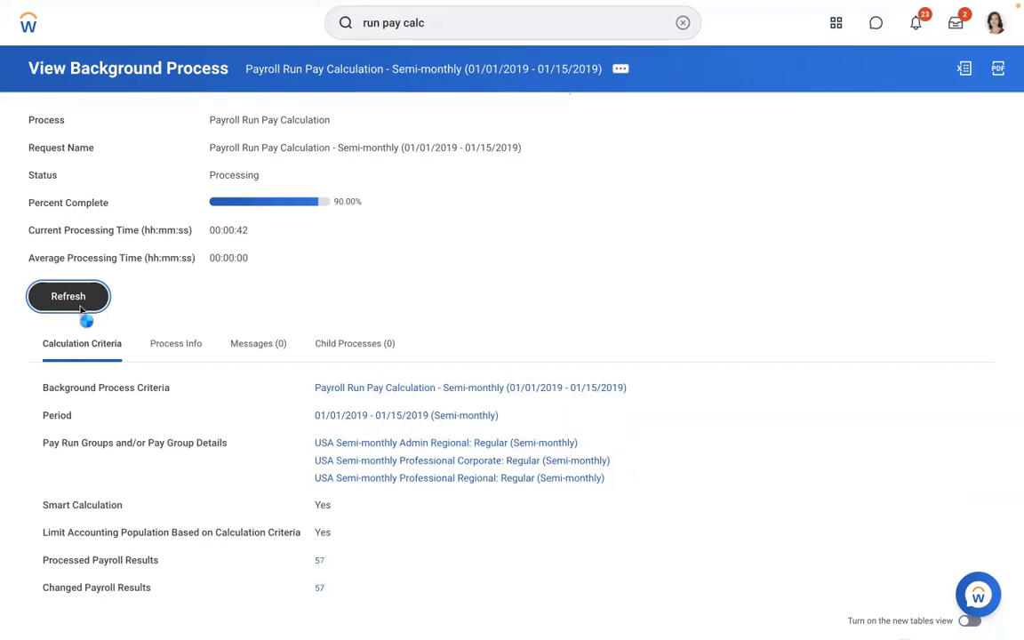
click(80, 309)
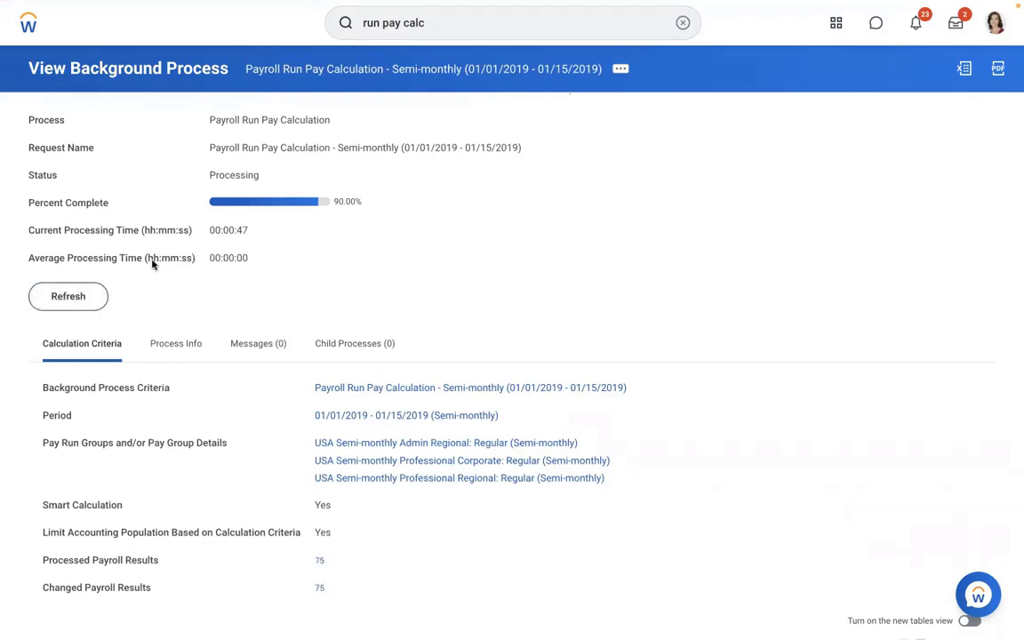
click(71, 296)
click(60, 299)
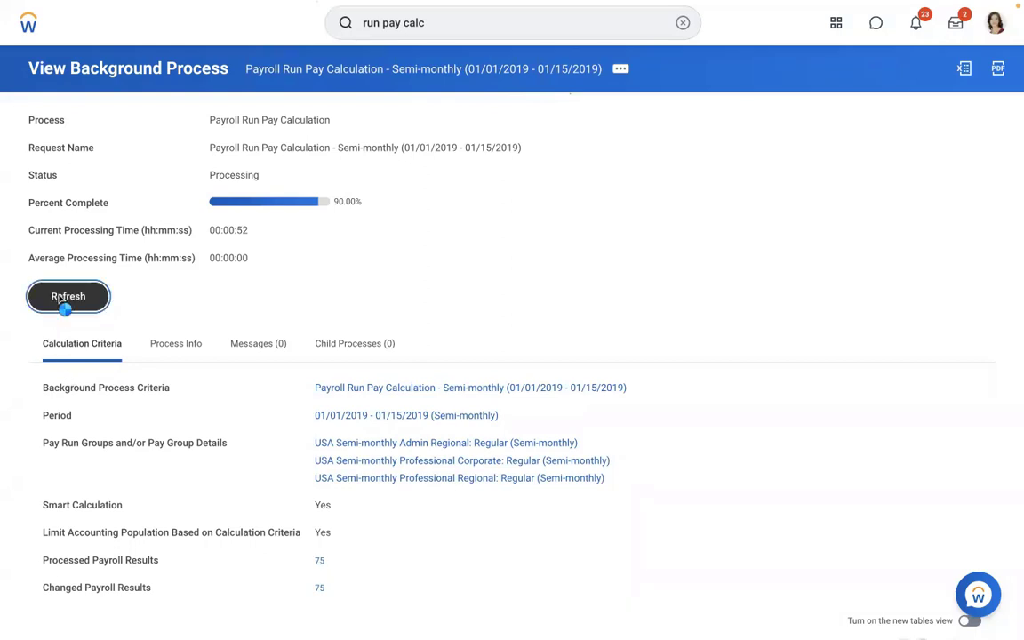
click(59, 300)
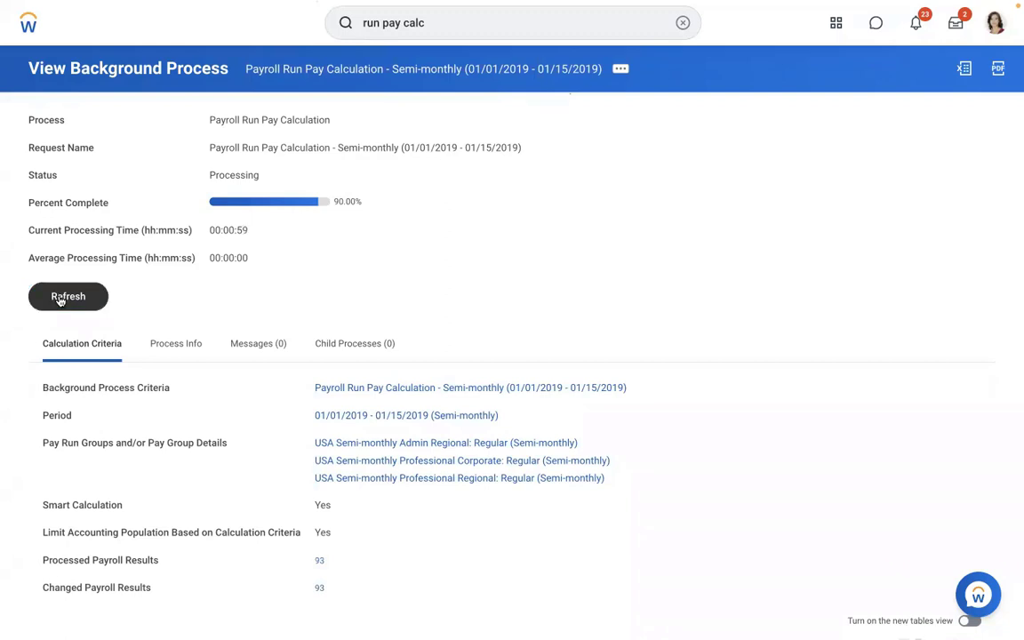
click(59, 299)
click(59, 299)
click(60, 300)
click(60, 300)
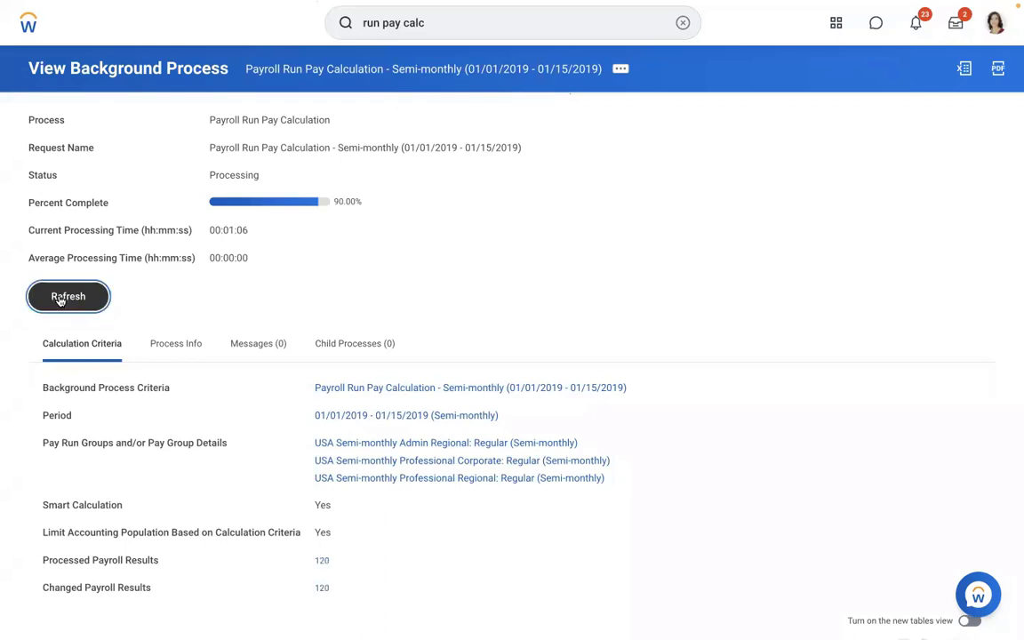
click(59, 299)
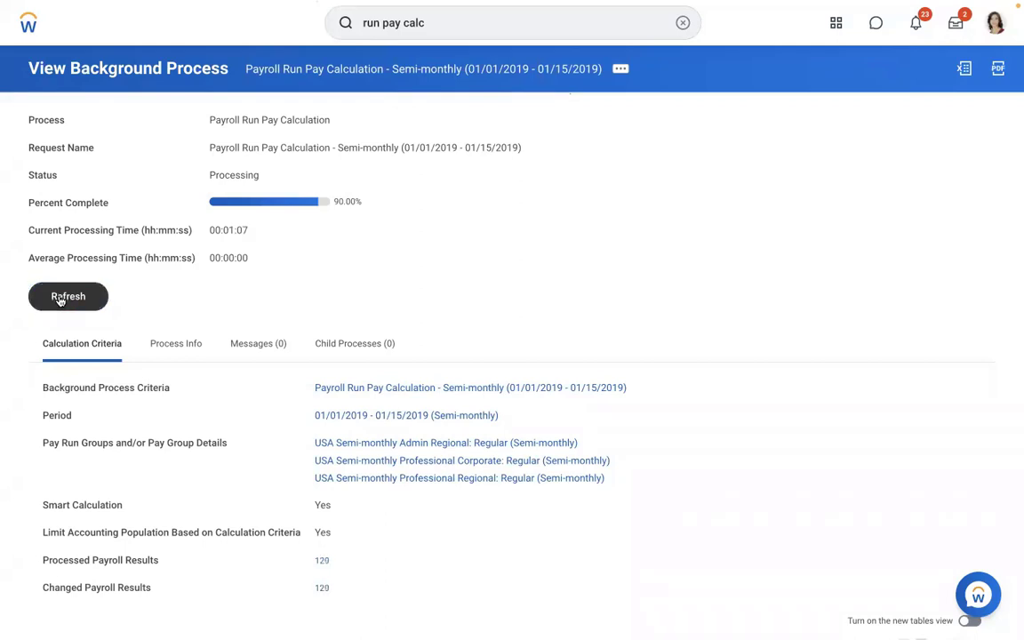
click(60, 299)
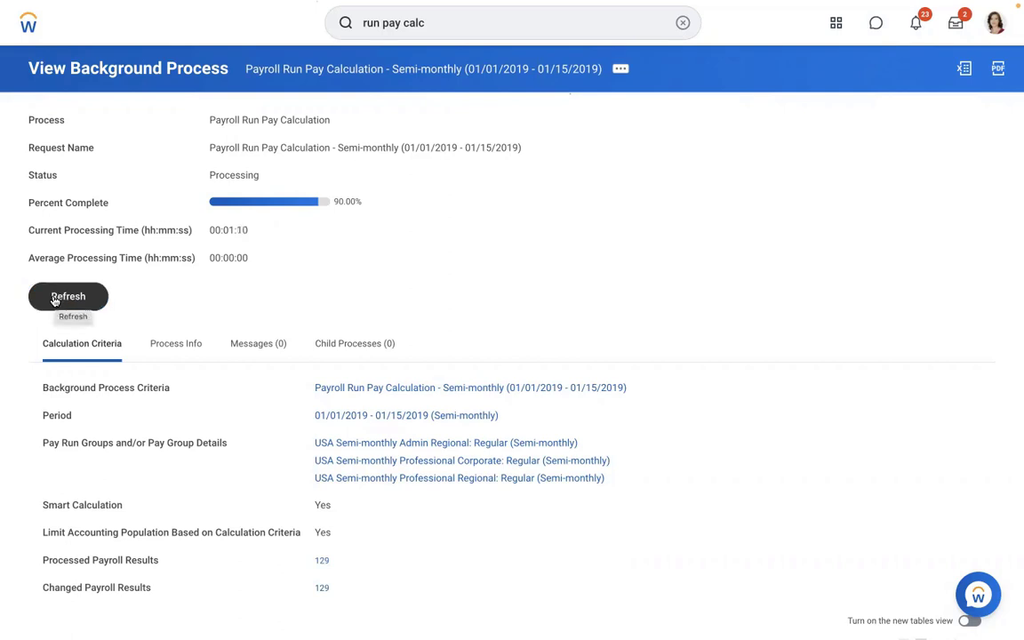
click(54, 300)
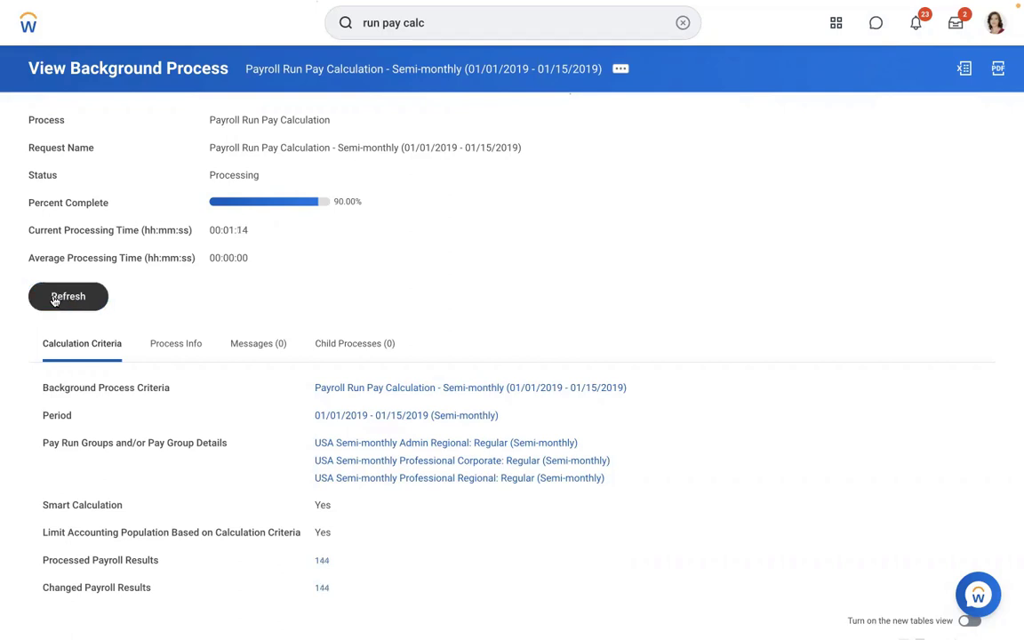
click(54, 300)
click(54, 300)
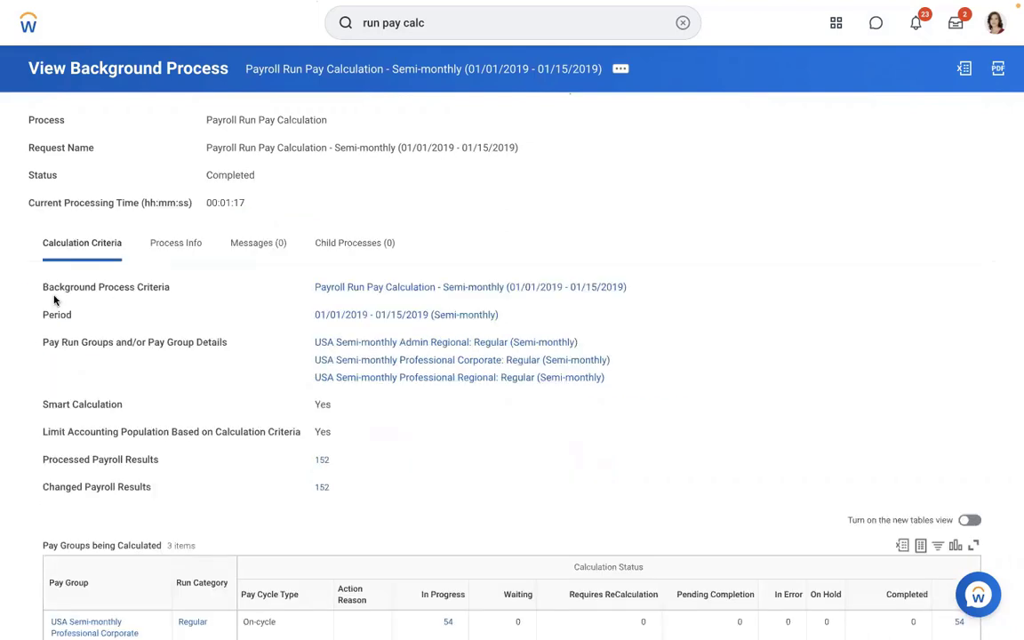
Open the first payroll result among the 54 USA Semi-monthly Professional Corporate results
scroll(804, 184, down, 1)
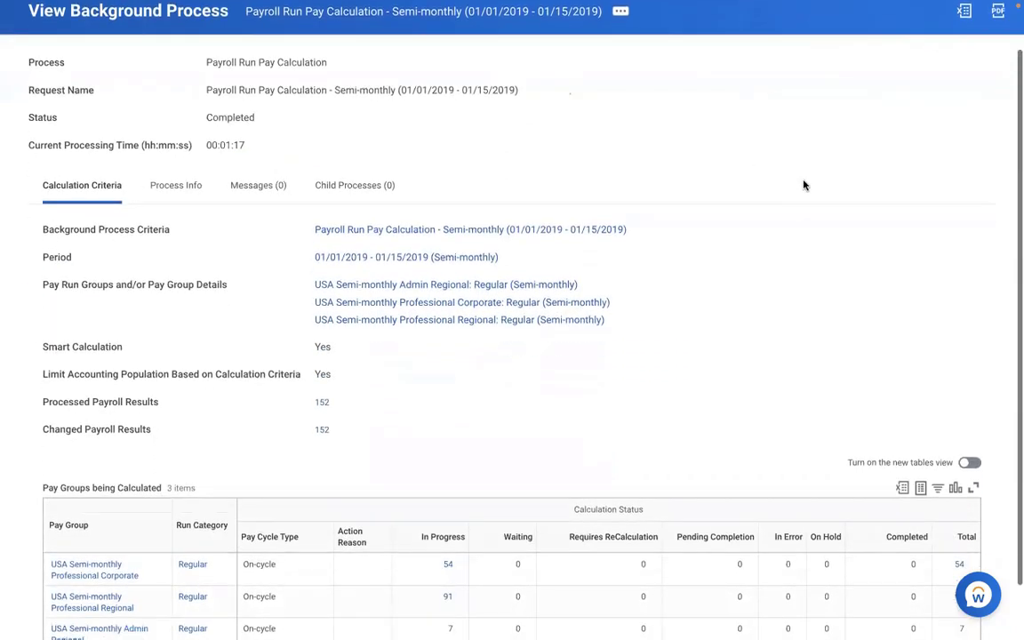
scroll(804, 185, down, 1)
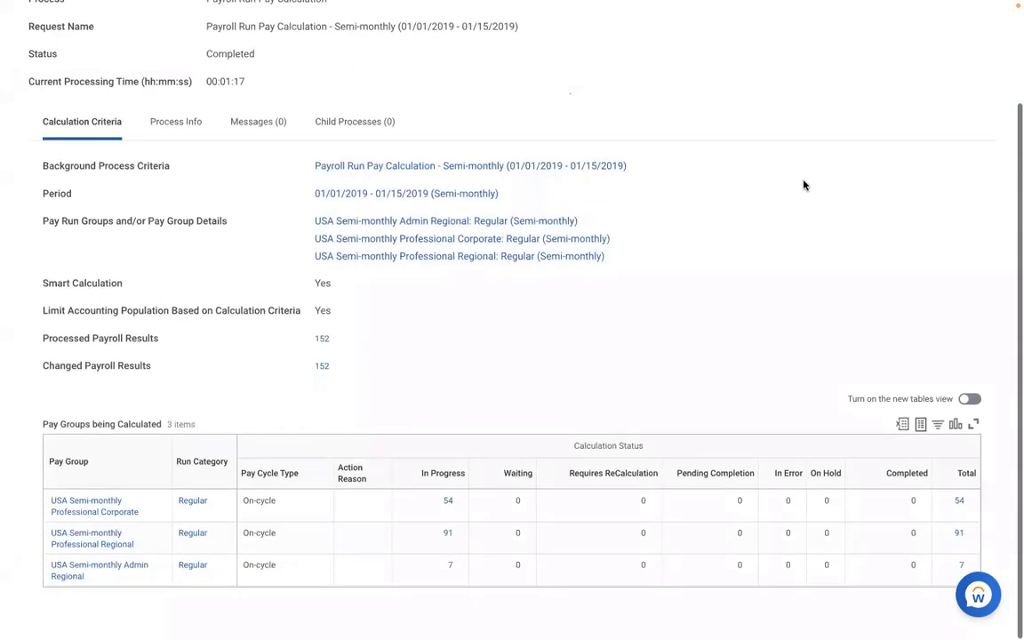
click(959, 505)
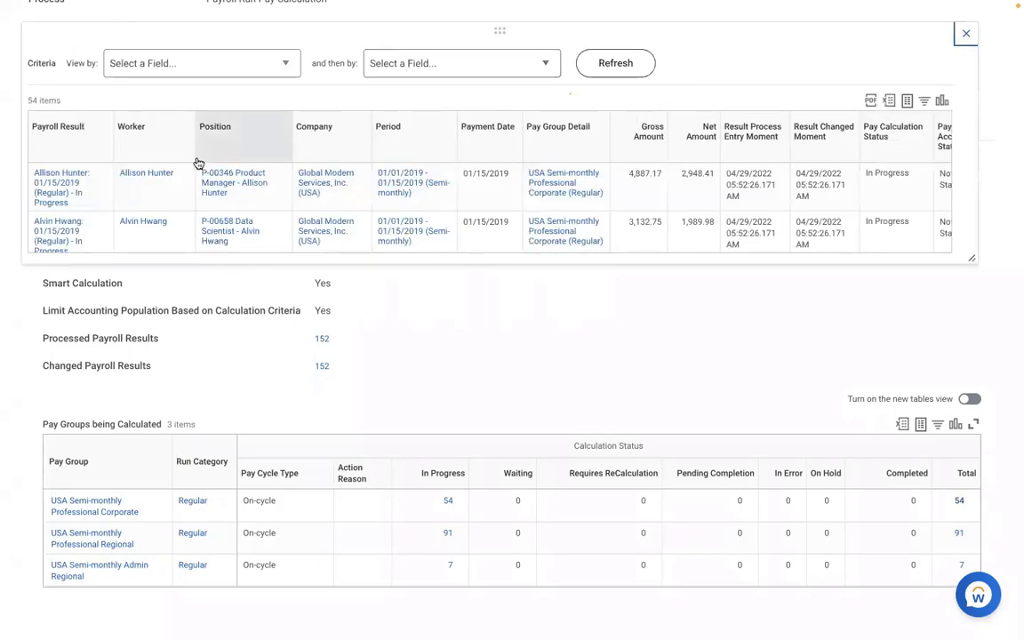
mouse_move(83, 200)
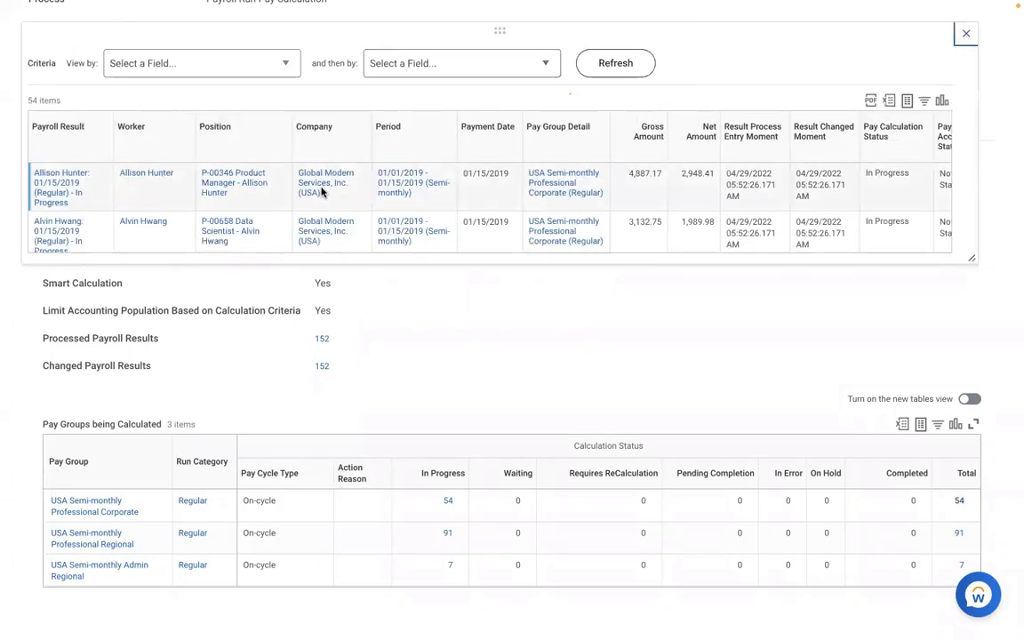
click(60, 186)
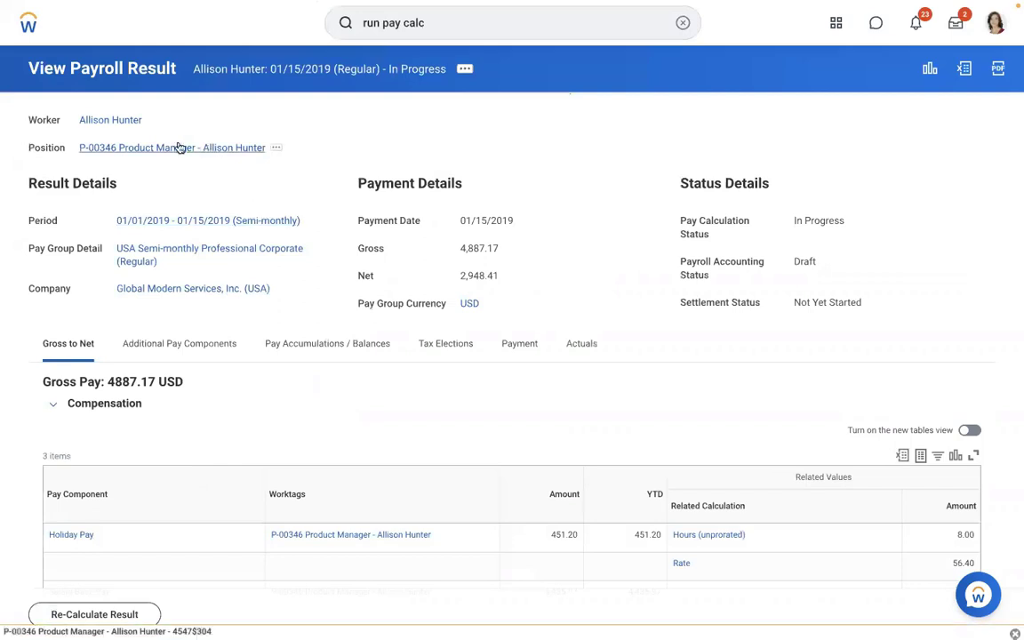
Review the worker's compensation plans and In Progress 01/15/2019 pay result, then return to Word
click(115, 124)
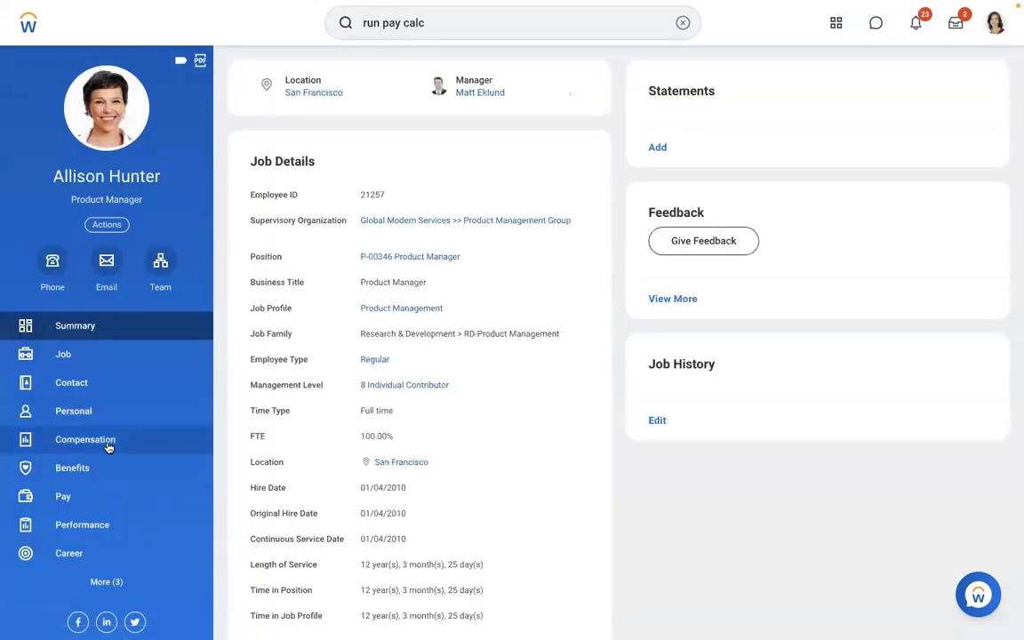
click(107, 444)
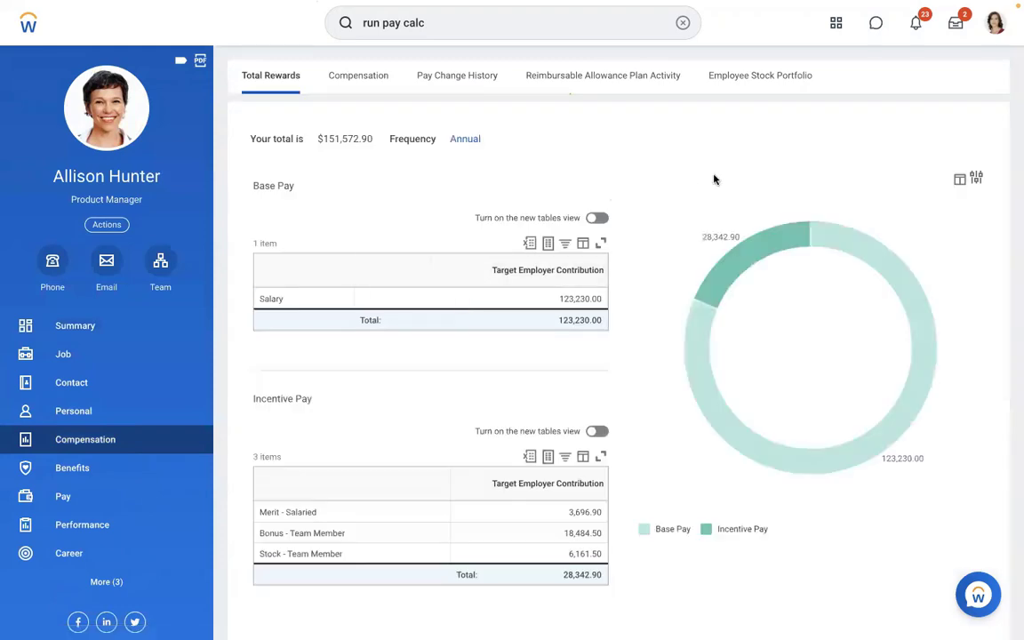
click(364, 76)
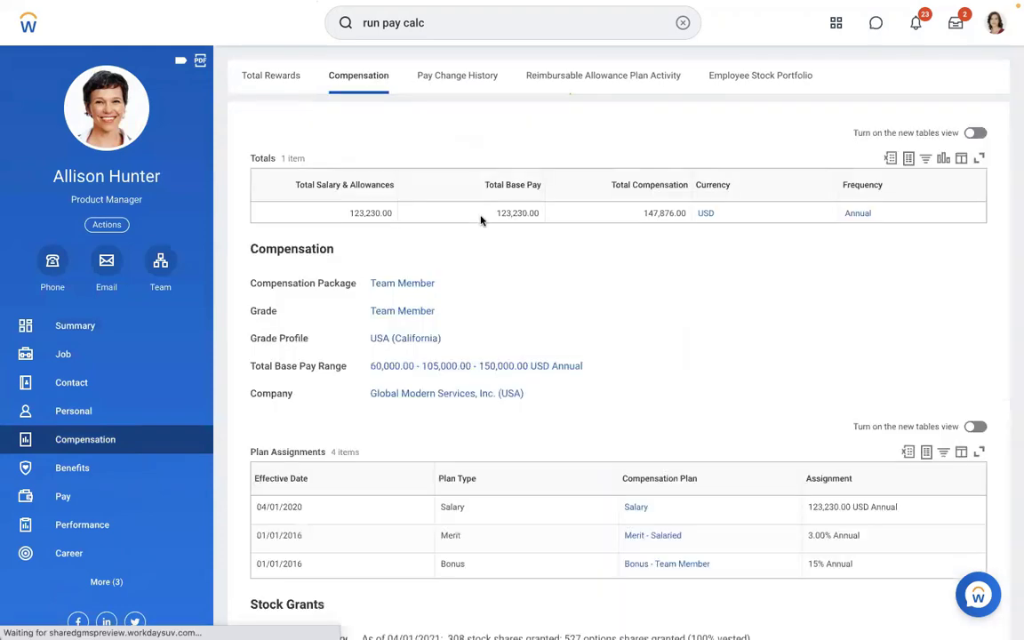
scroll(948, 318, down, 3)
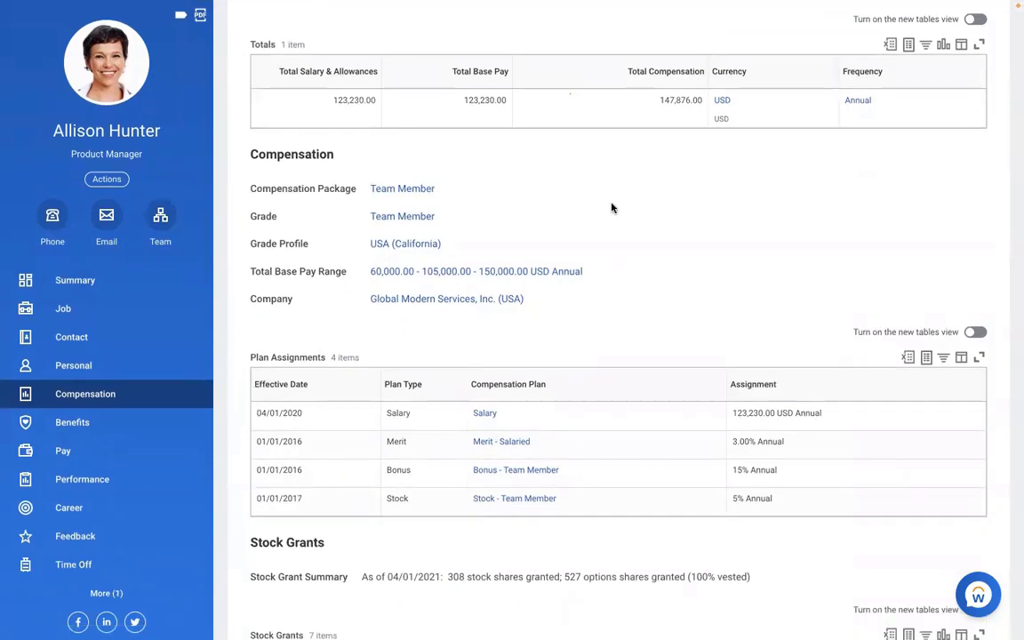
scroll(611, 208, up, 3)
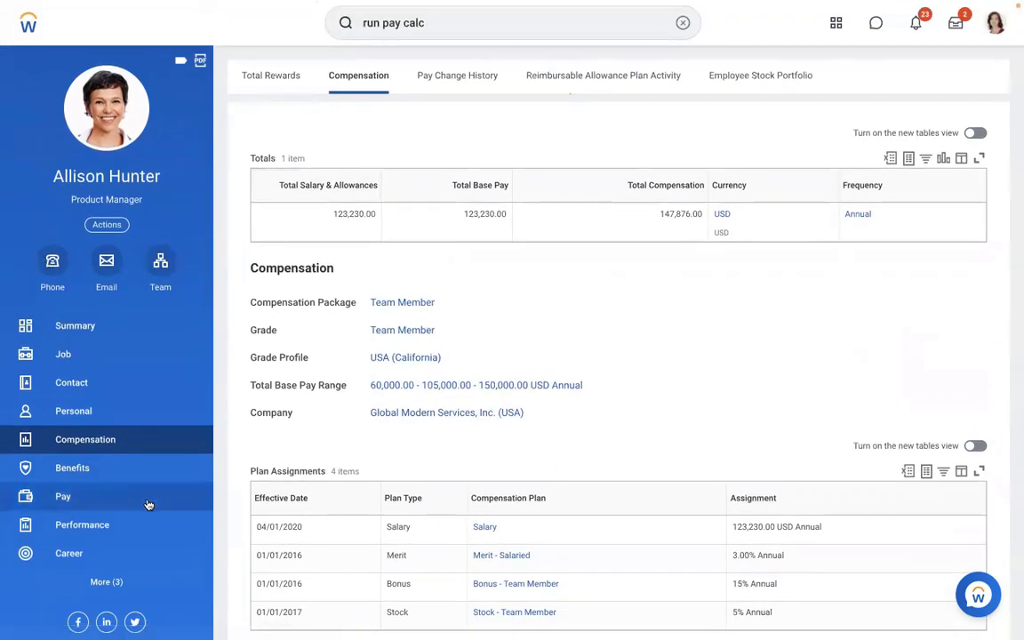
click(92, 500)
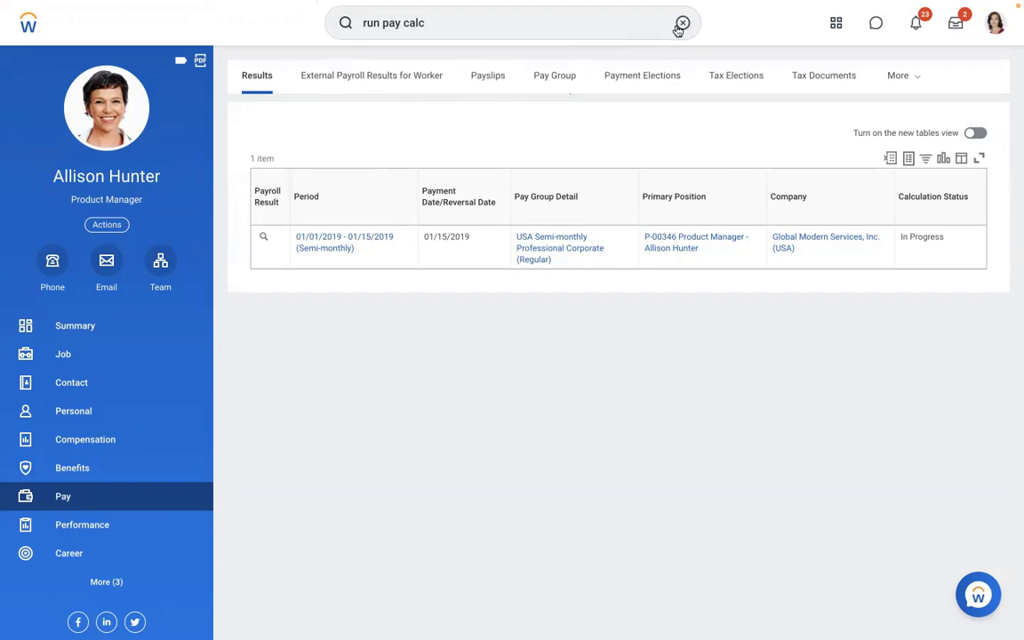
key(ctrl+Left)
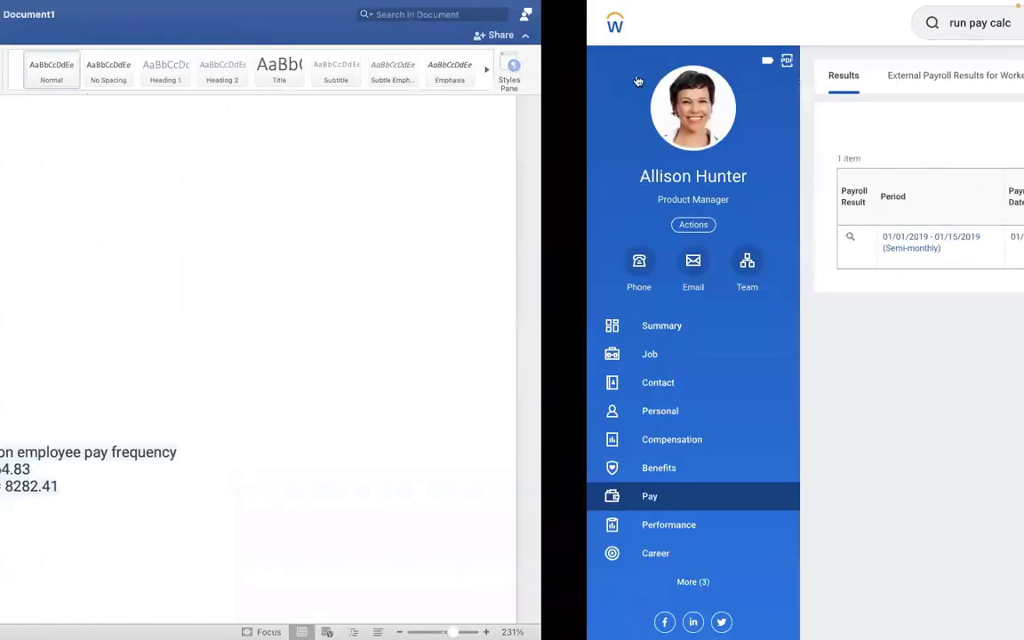
Add 'Meal Allowance = 1000 USD / MONTH' below the figures, styled like the Payroll Earning heading
key(Return)
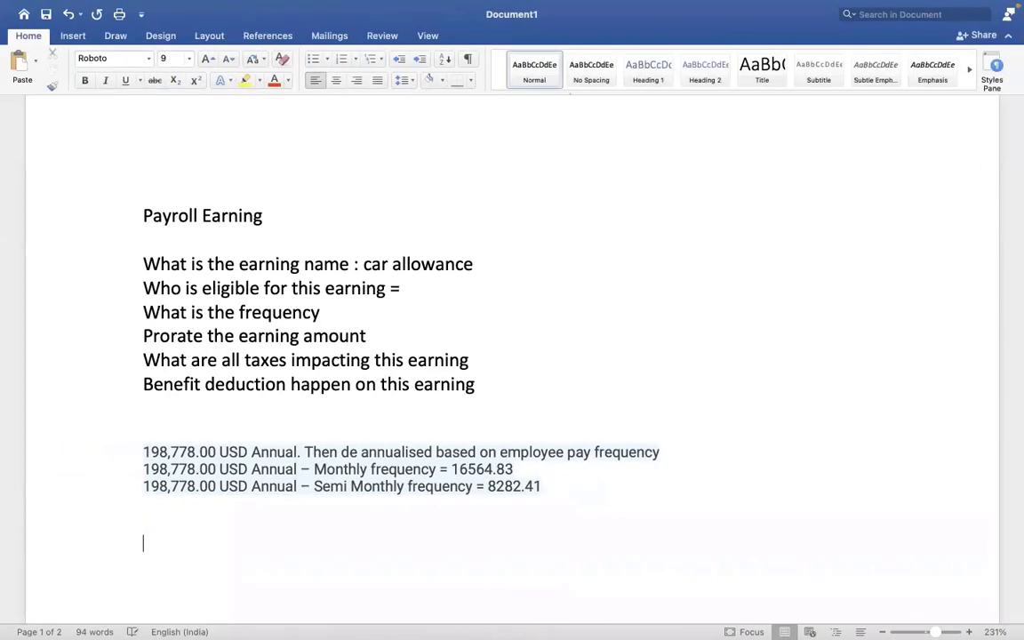
text(MEAL ALLOW)
key(BackSpace)
key(BackSpace)
key(BackSpace)
key(BackSpace)
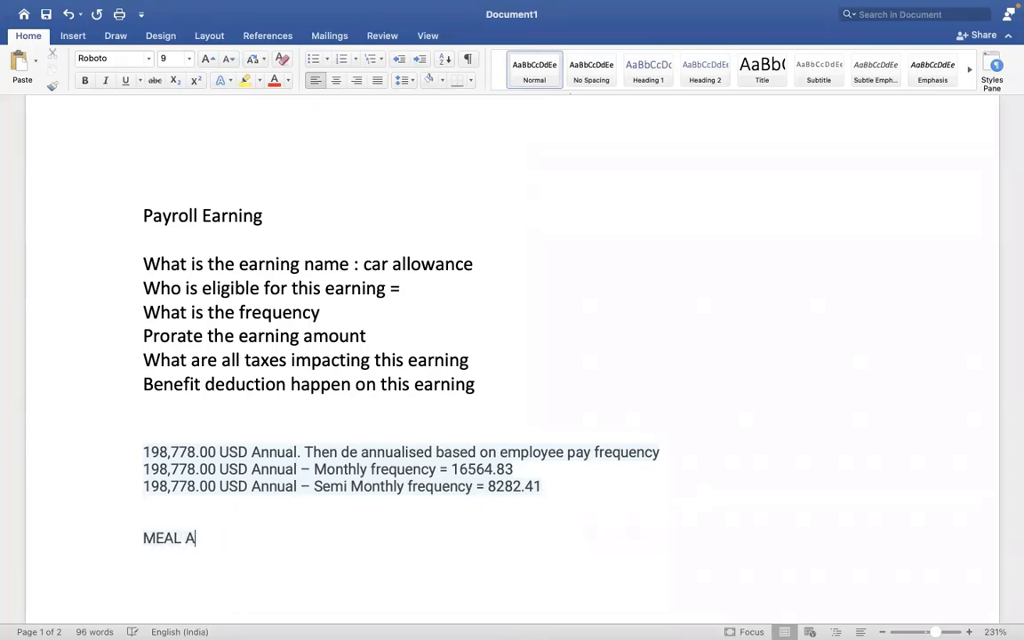
key(BackSpace)
key(BackSpace)
key(BackSpace)
key(BackSpace)
key(BackSpace)
key(BackSpace)
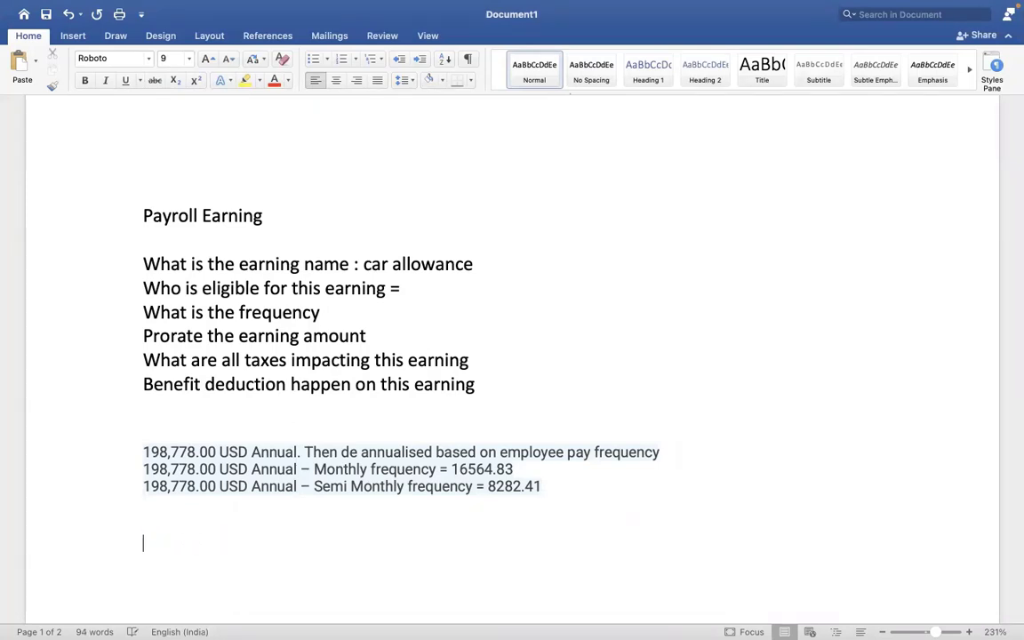
text(M)
key(BackSpace)
click(595, 204)
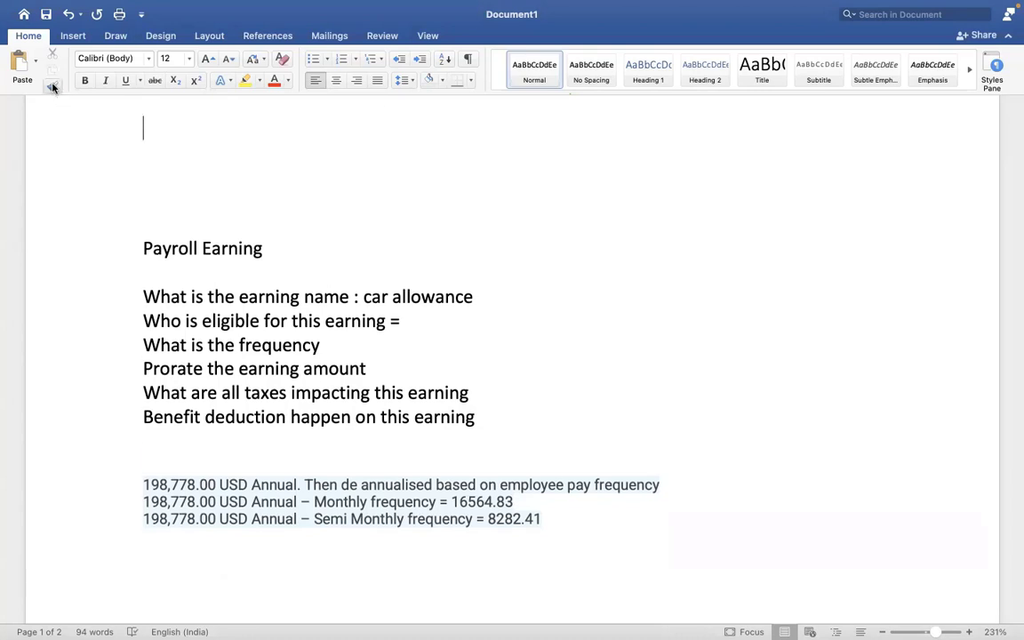
click(52, 85)
click(189, 591)
text(M)
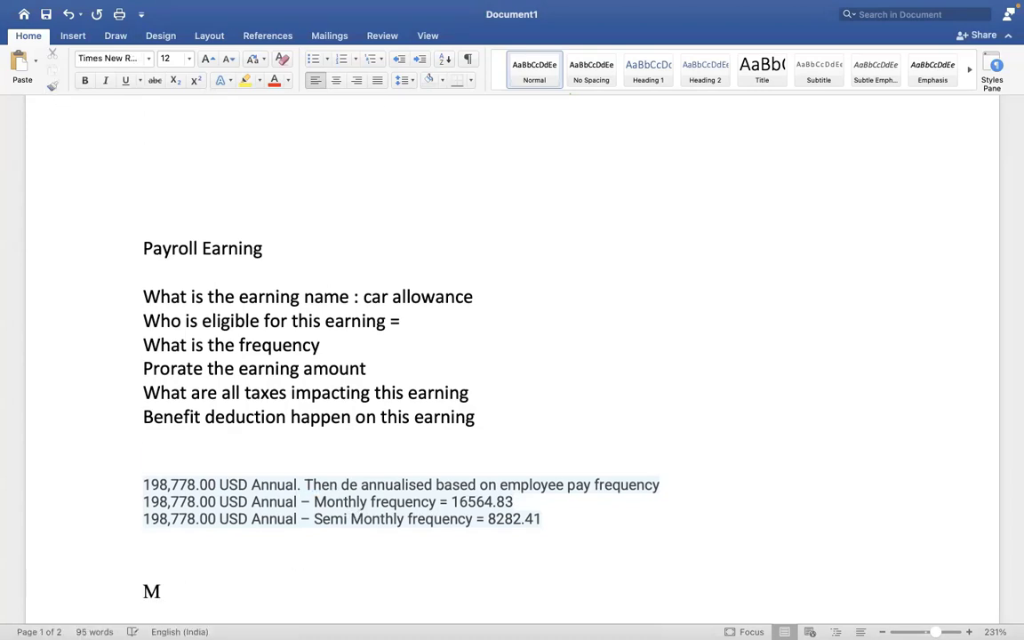
text(eal Allowa)
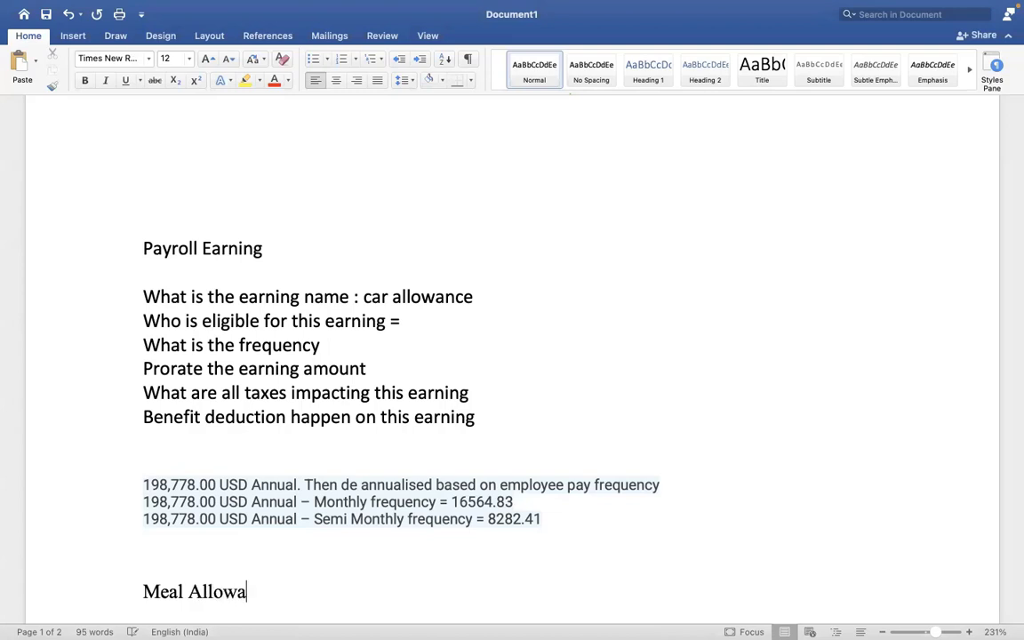
text(nce = 10)
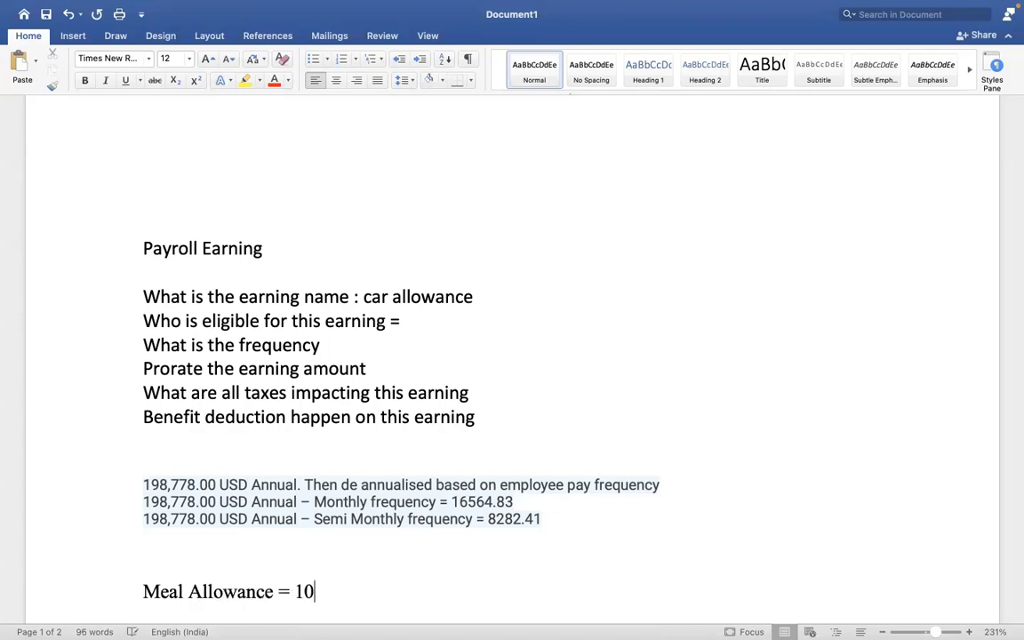
text(00 USD )
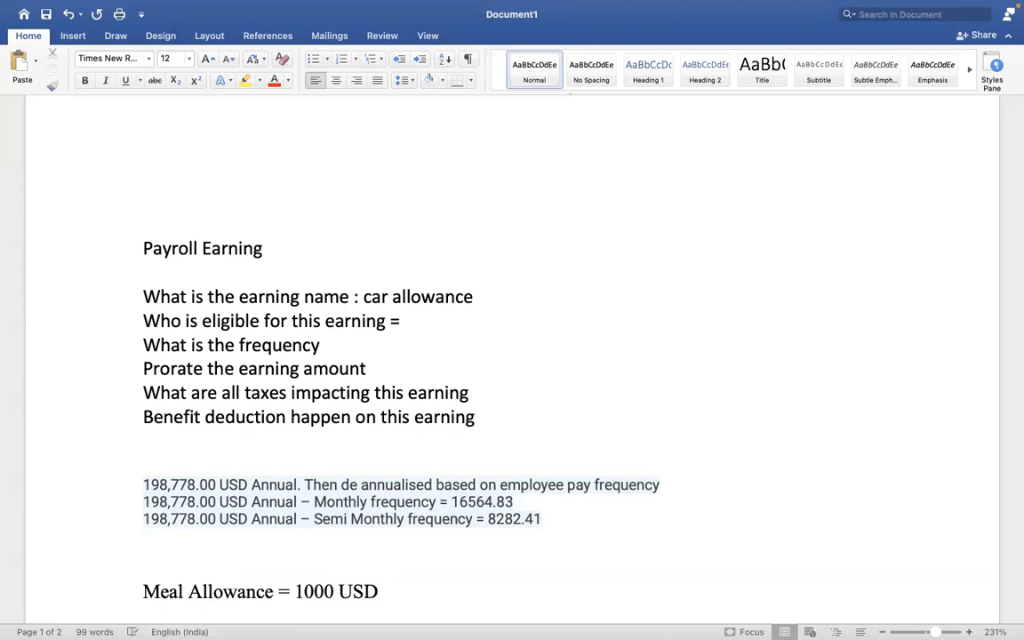
text(/)
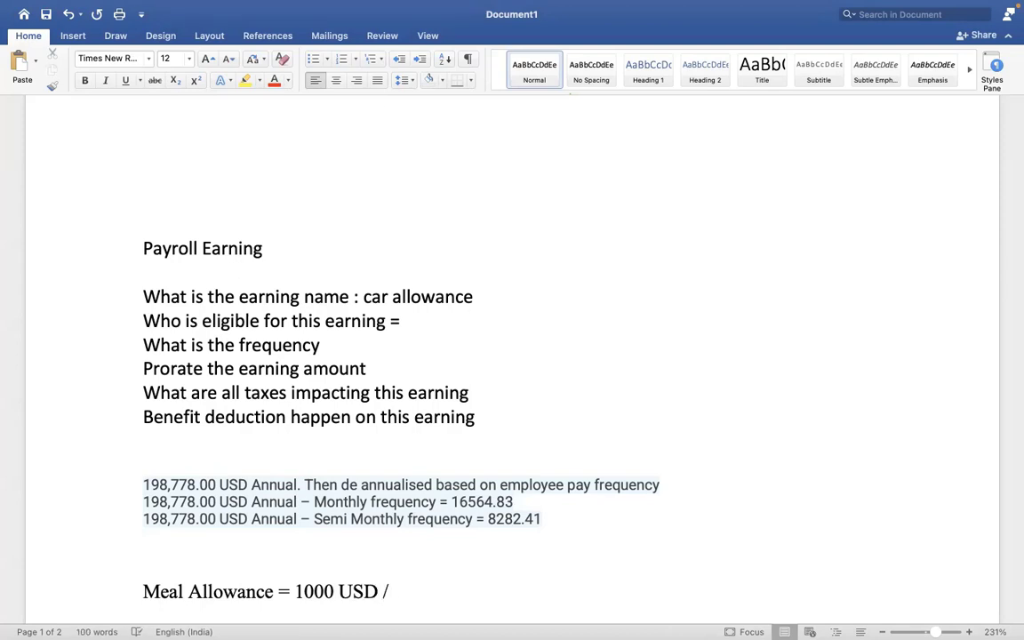
text( MONTH)
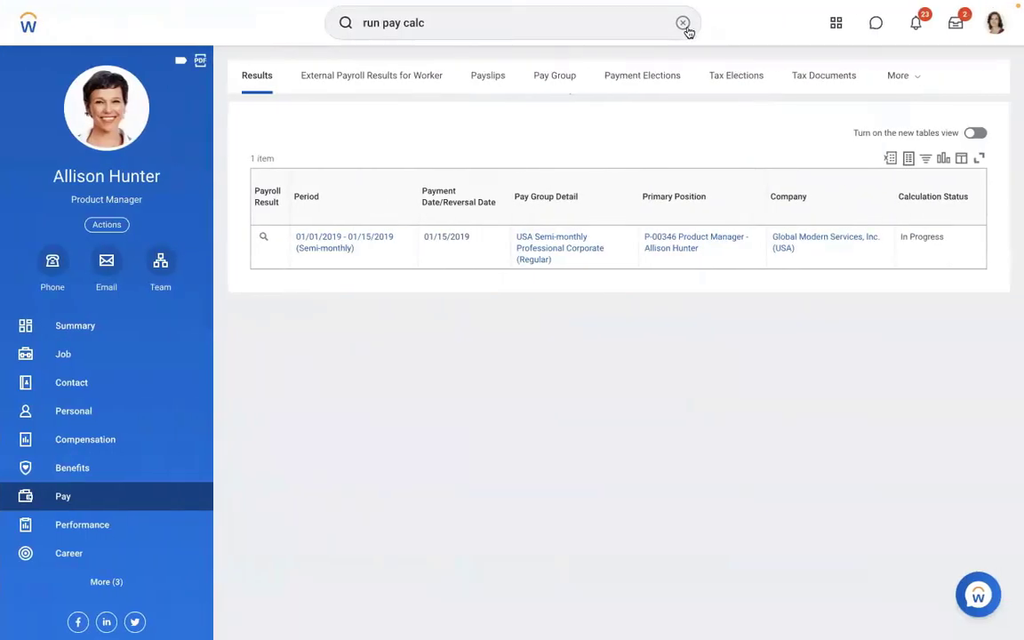
click(683, 24)
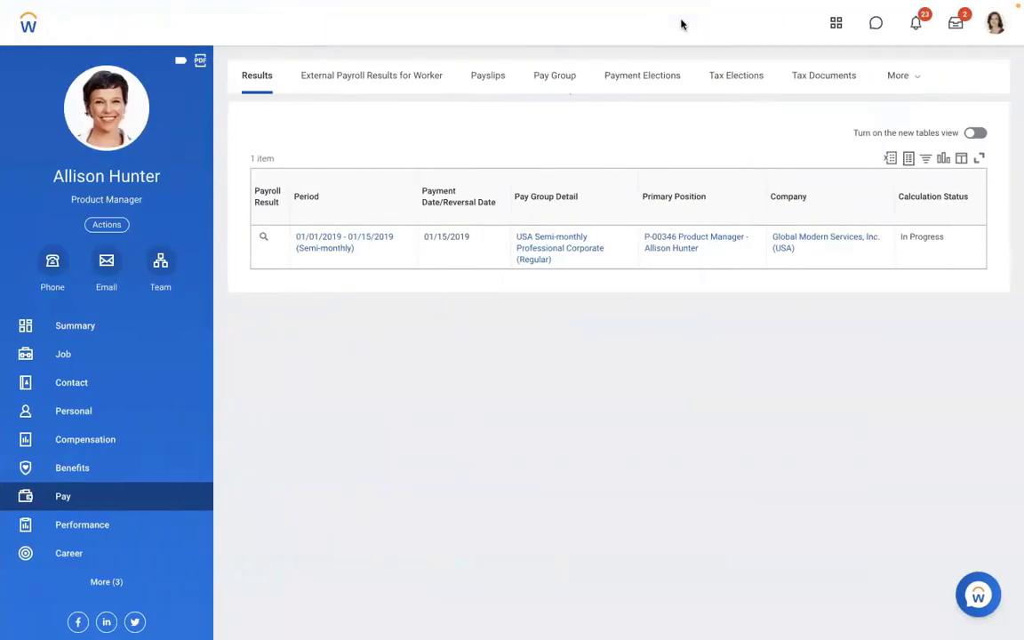
text(CREATE A)
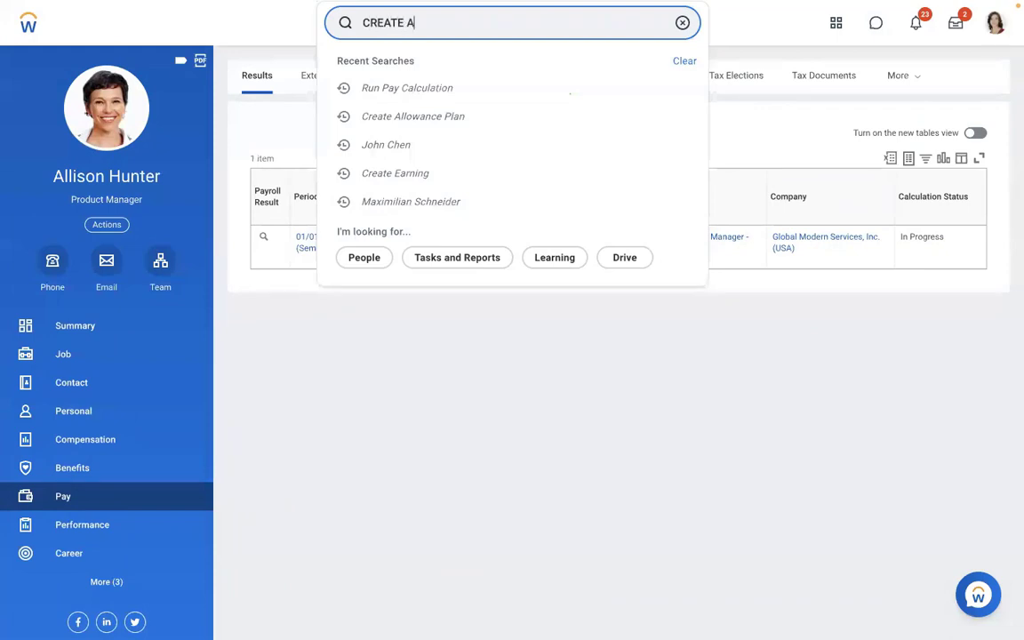
text(LLOW)
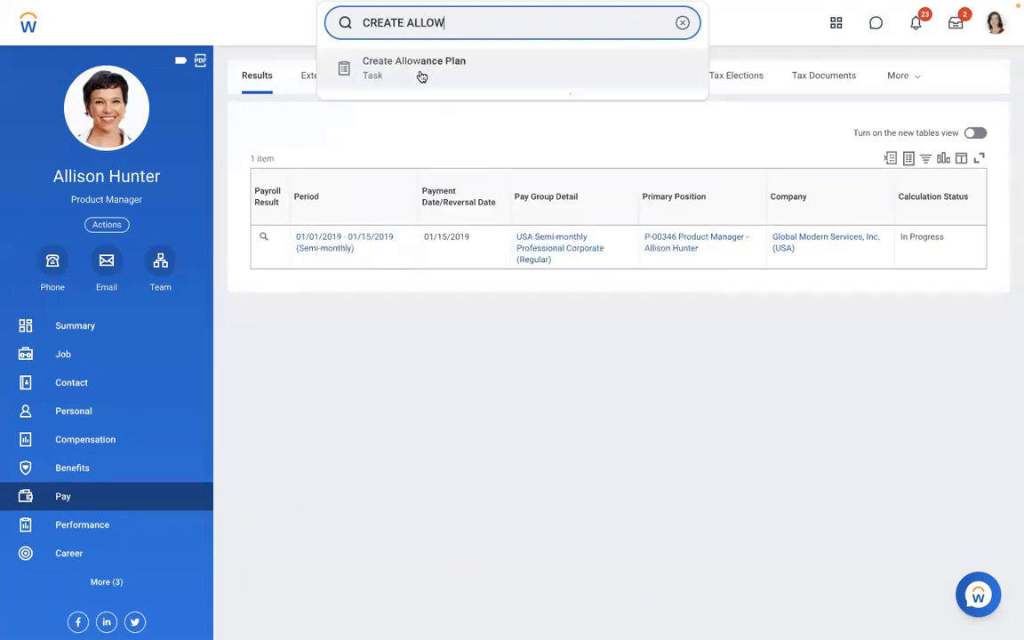
click(418, 72)
click(399, 178)
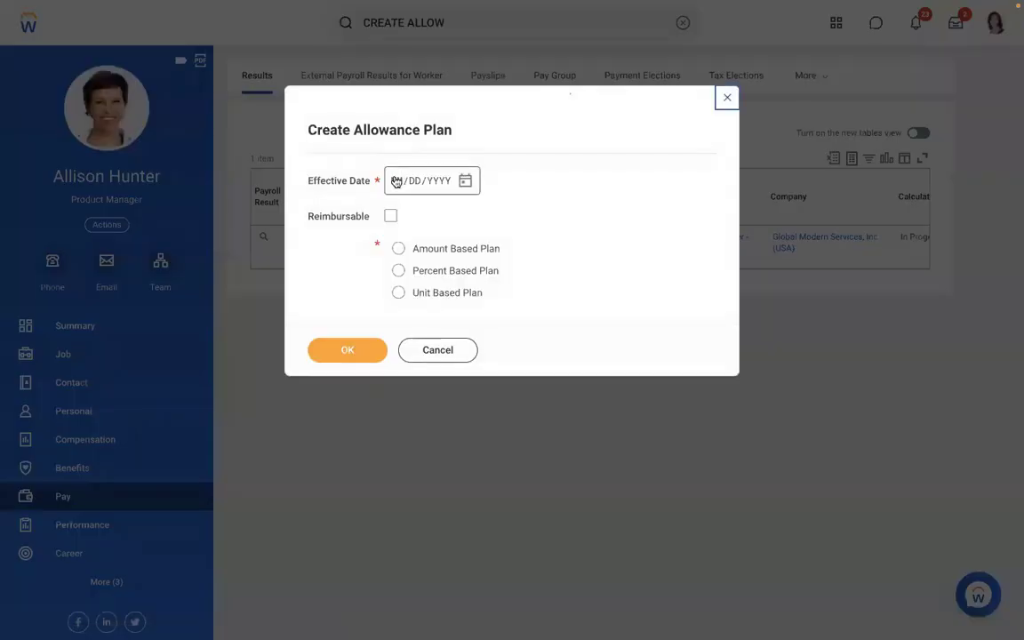
text(01/01/20)
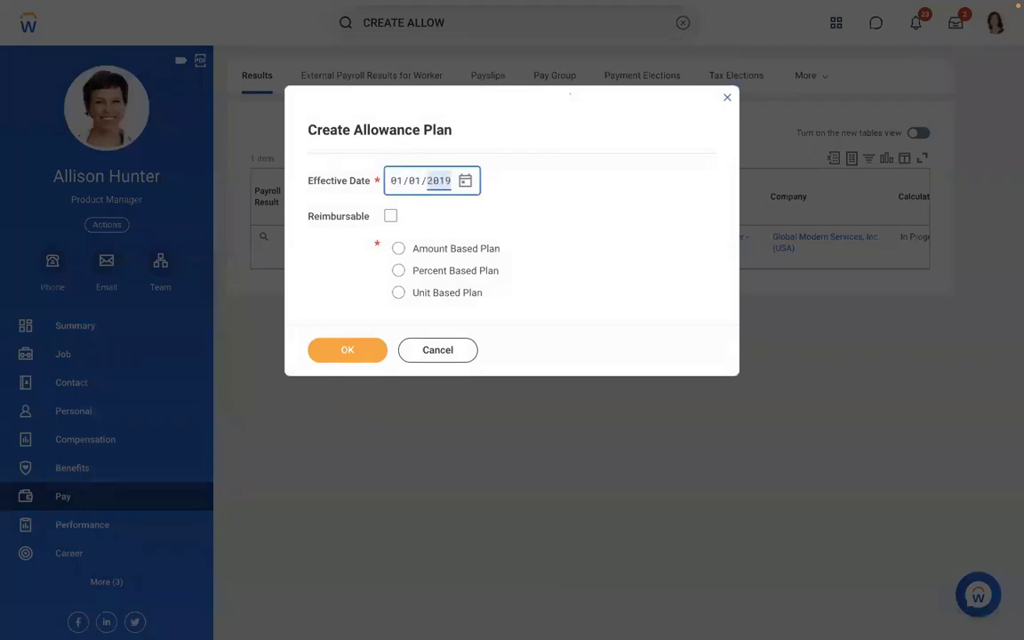
text(19)
click(456, 250)
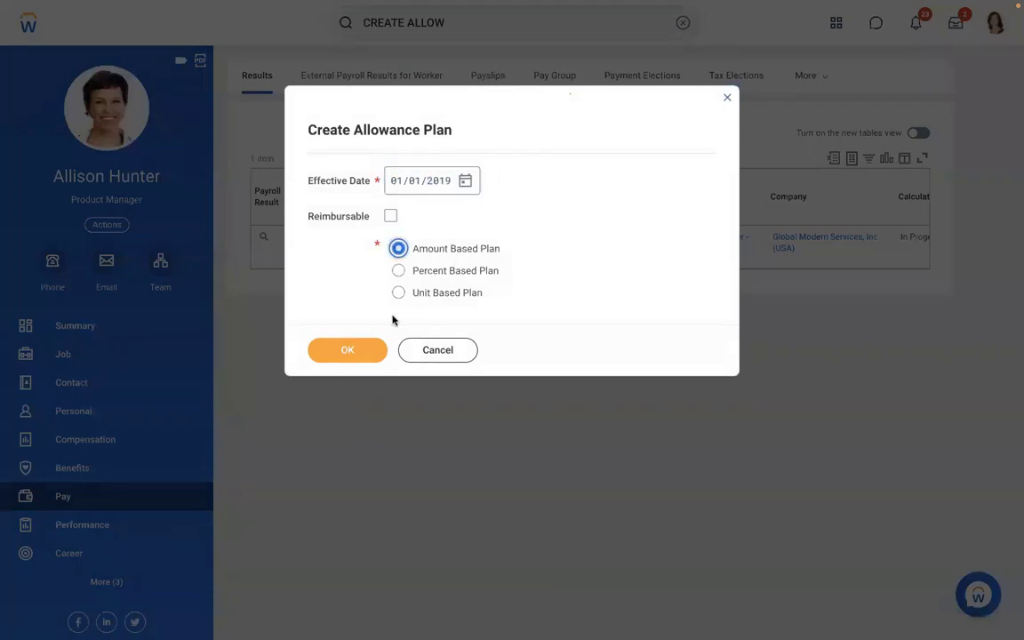
click(334, 358)
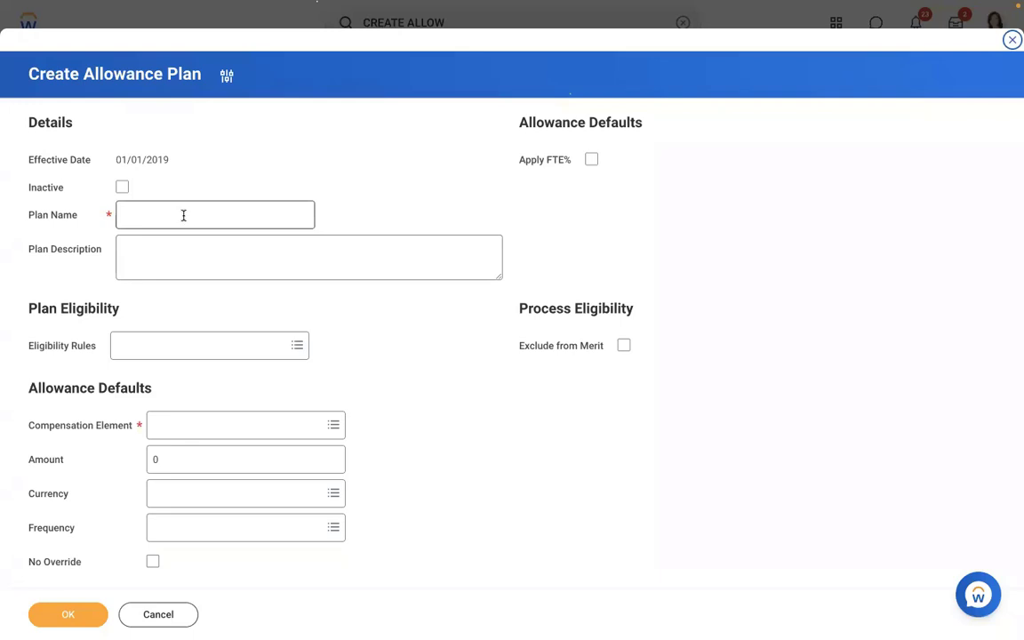
click(199, 433)
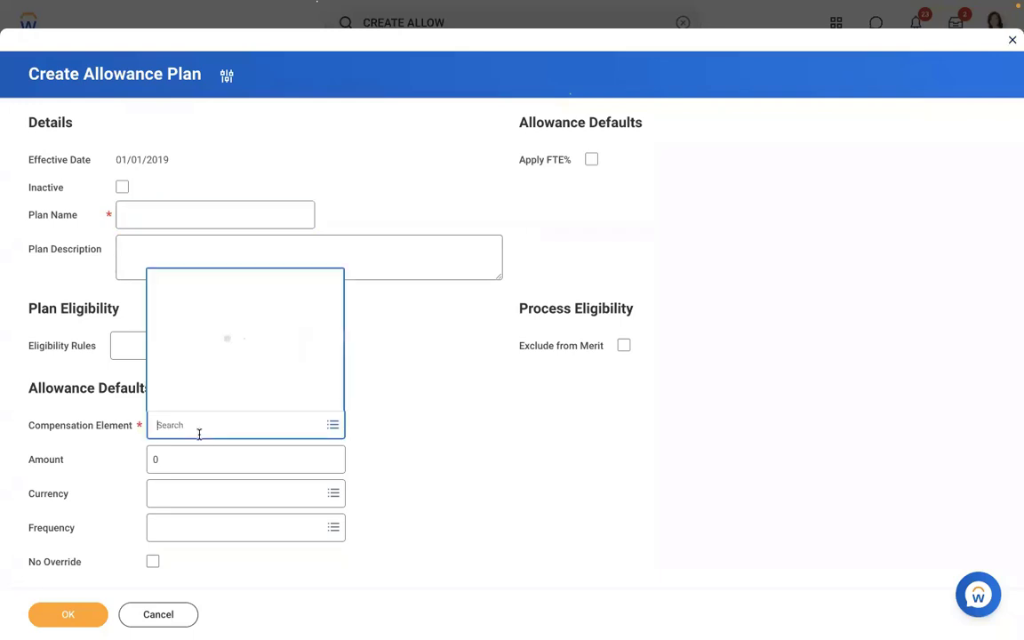
text(MEAL)
key(Return)
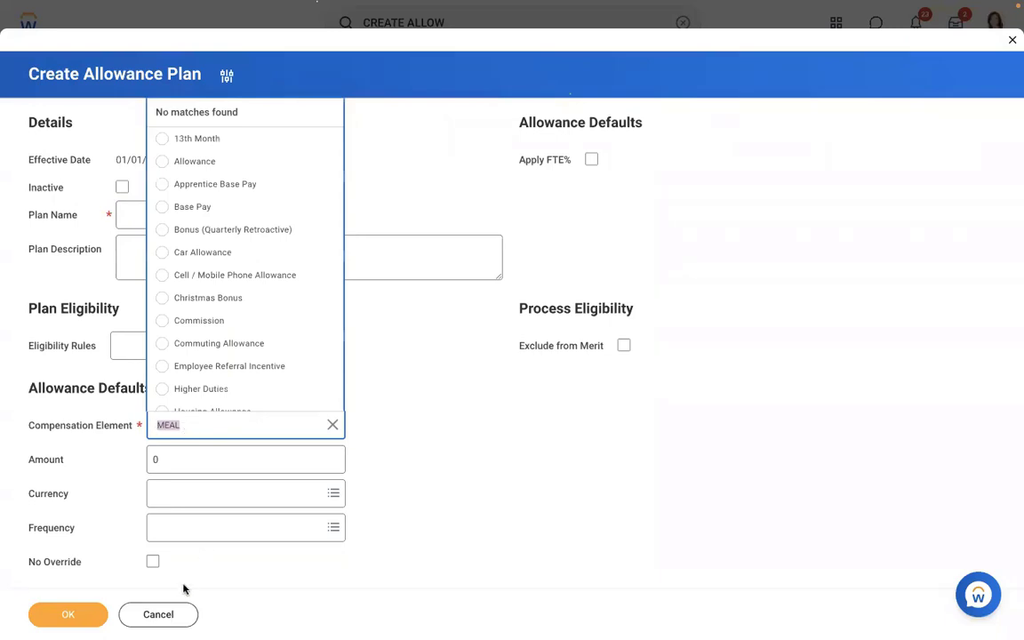
click(158, 614)
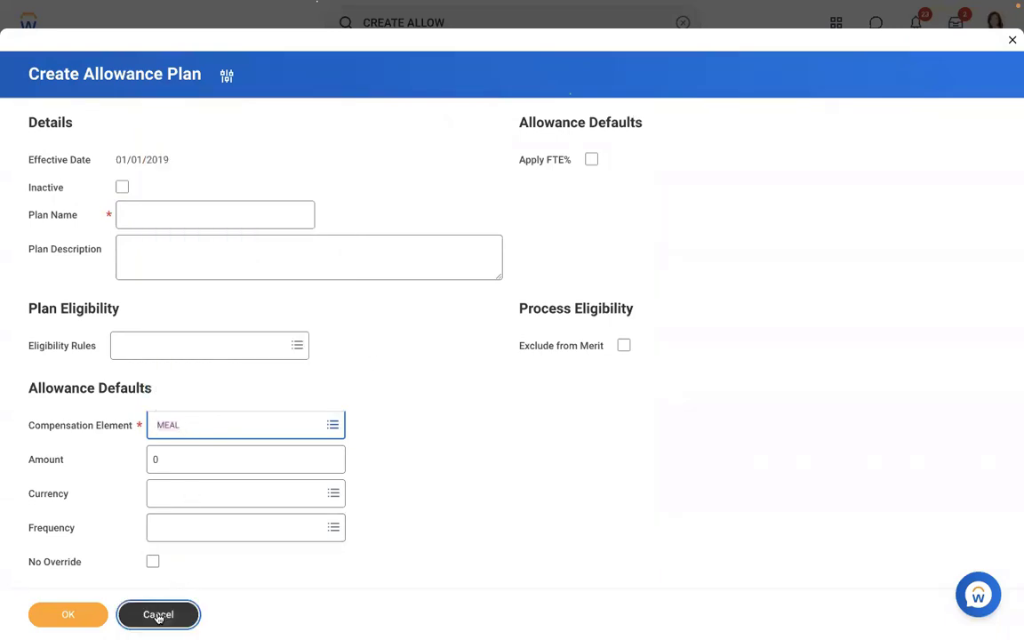
click(158, 615)
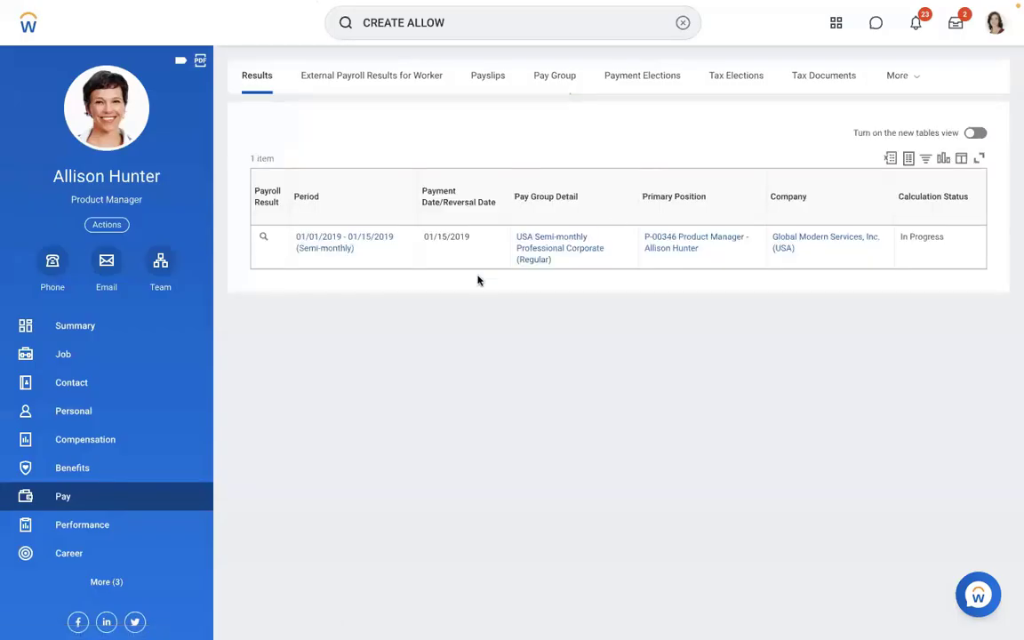
Open the Maintain Compensation Elements task
click(681, 21)
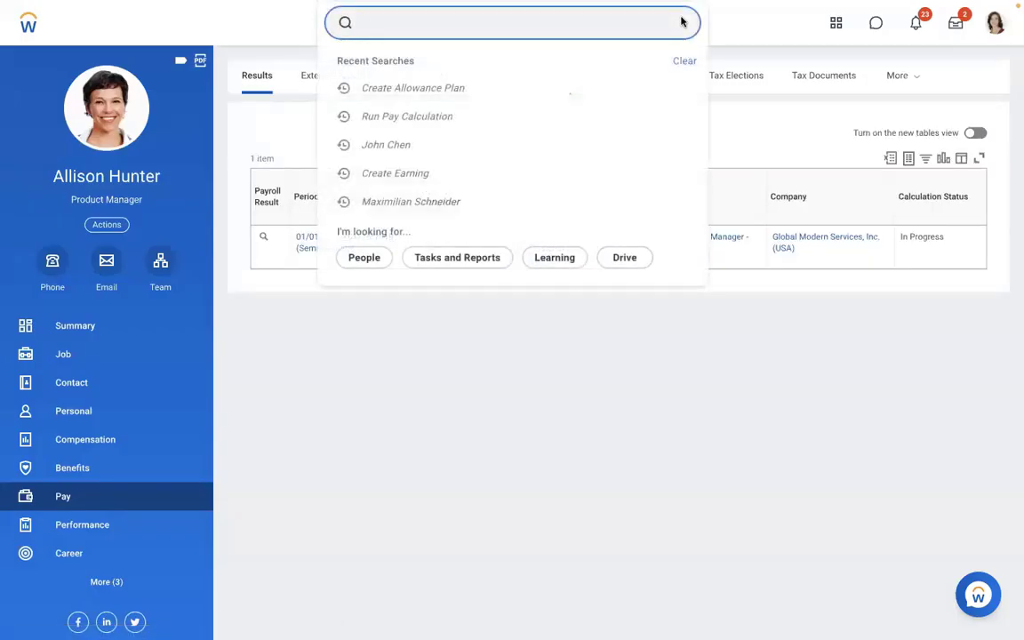
text(MAINTAIN COM)
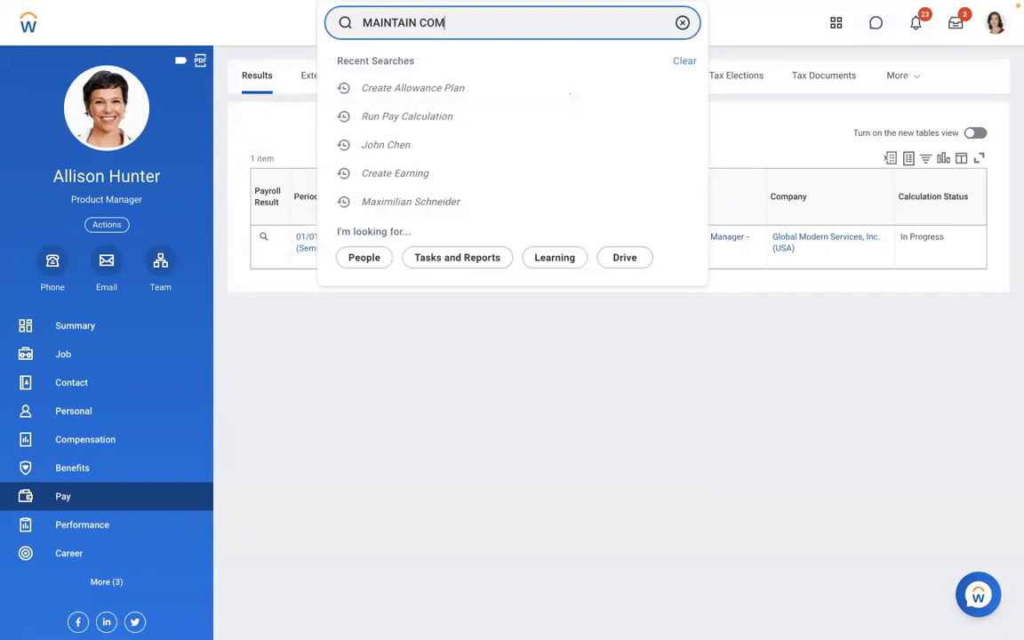
text(P ELEMEN)
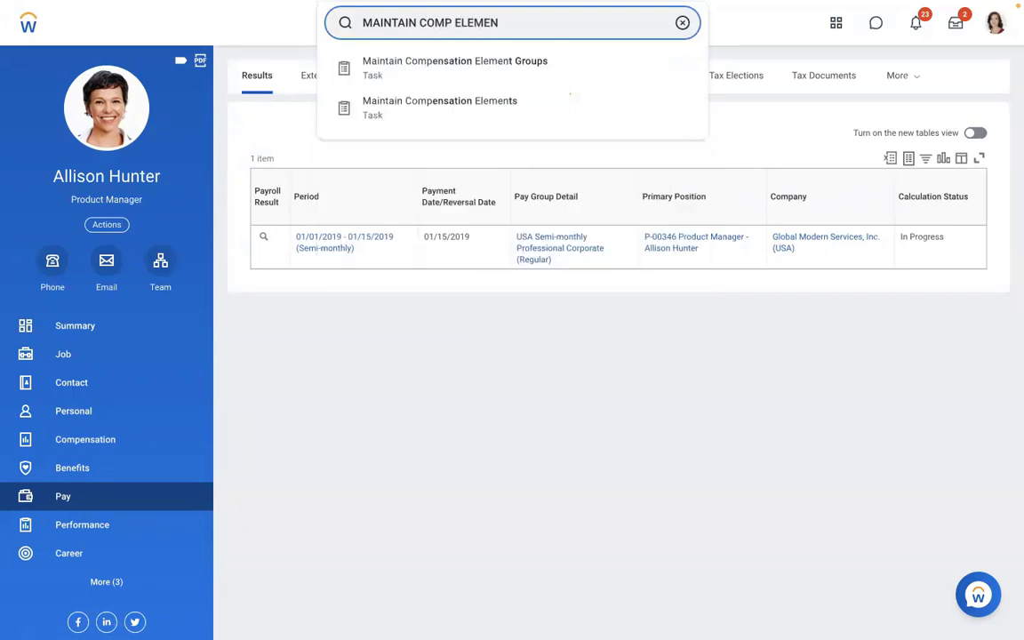
click(473, 107)
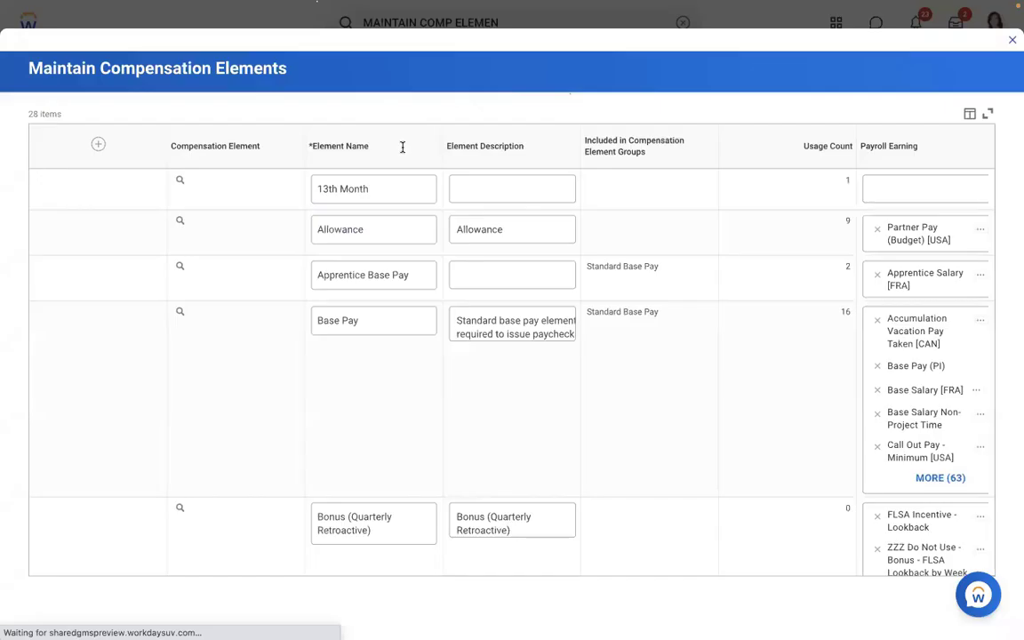
Add a Meal Allowance element with description Meal Allowance and save it
click(63, 150)
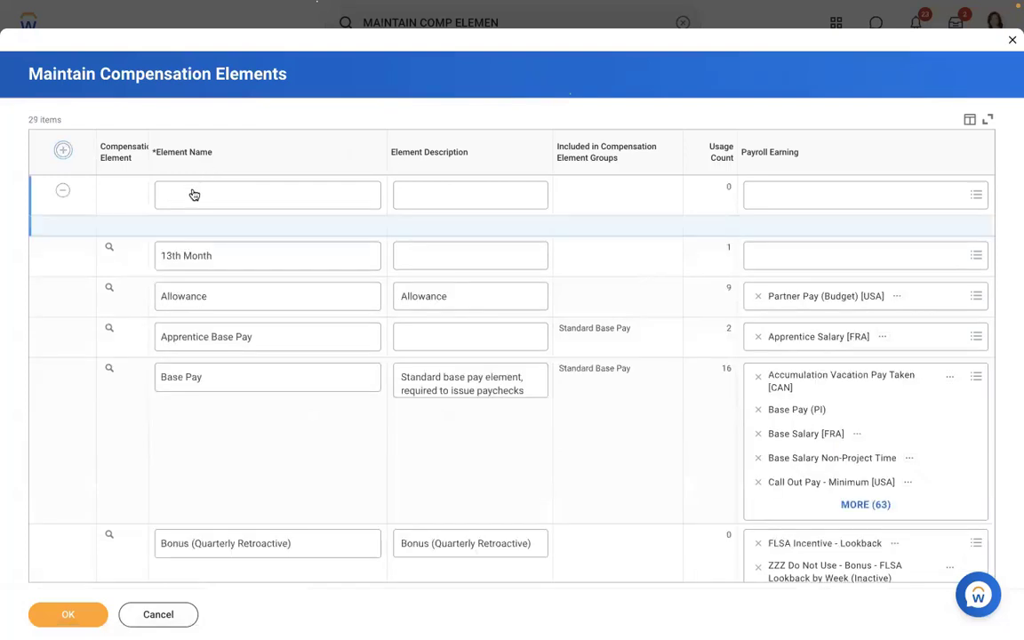
click(192, 192)
text(Meal Allowance)
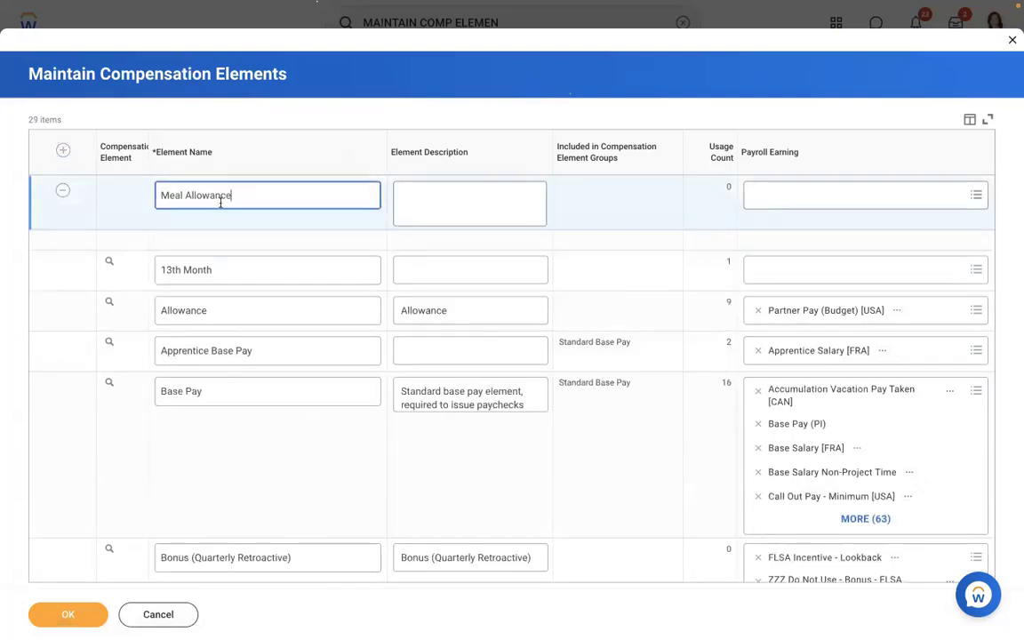
drag(249, 200, 83, 197)
key(ctrl+c)
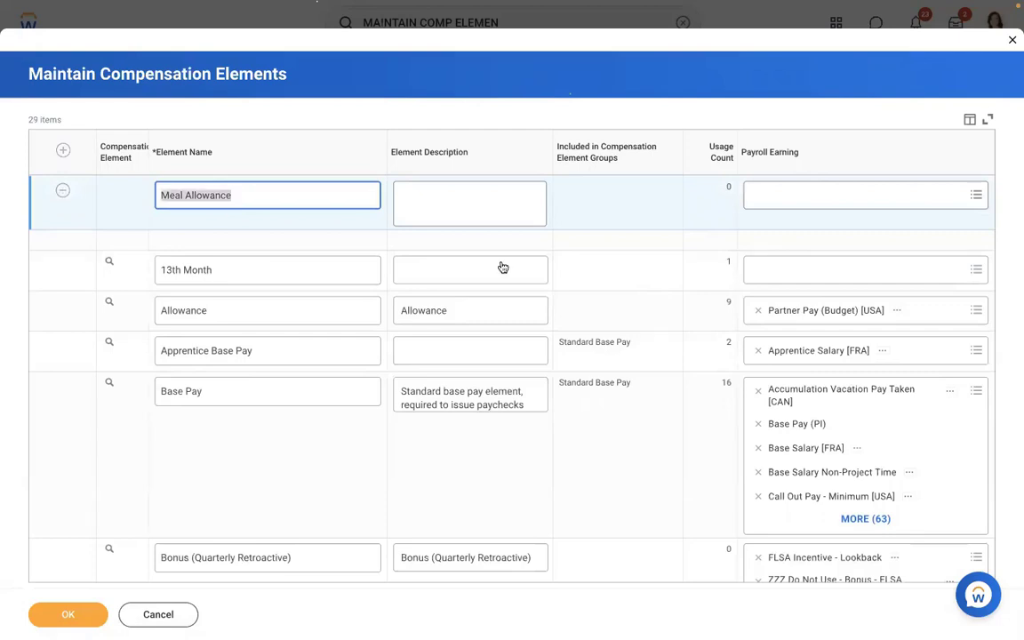
click(519, 201)
key(ctrl+v)
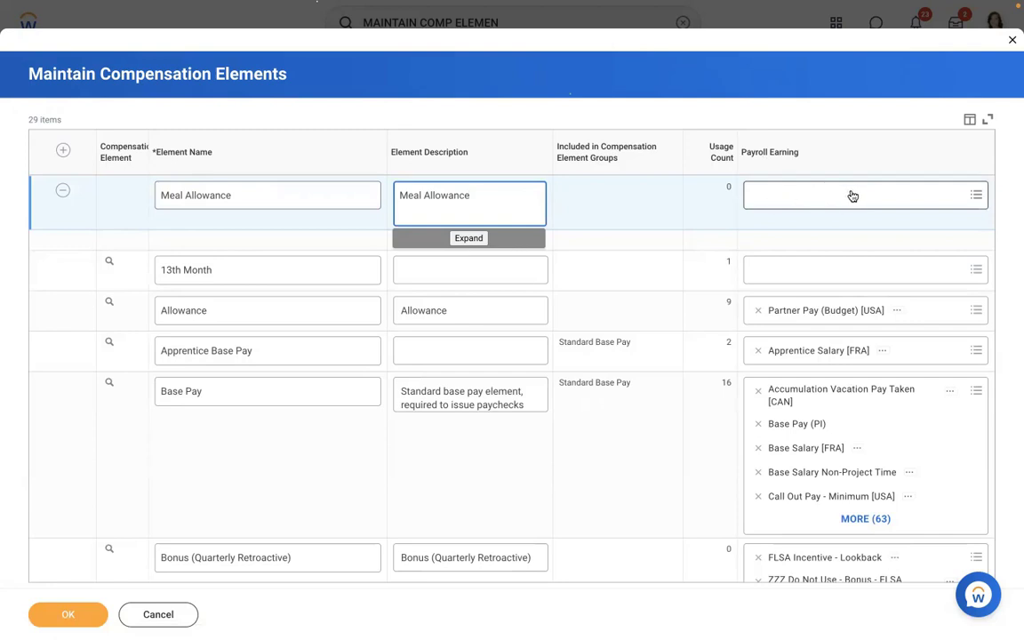
click(73, 615)
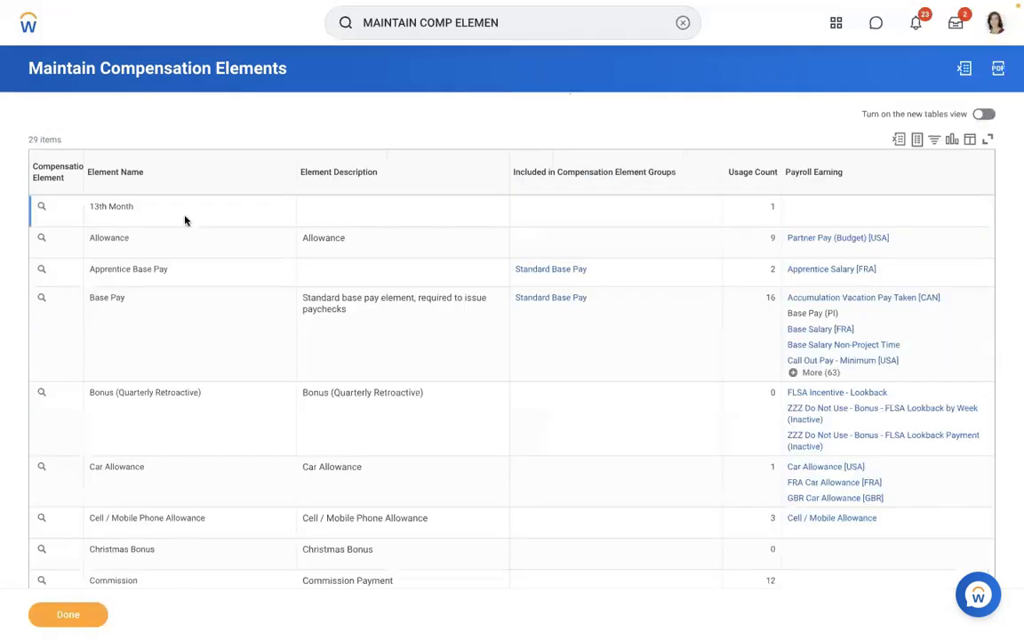
click(682, 32)
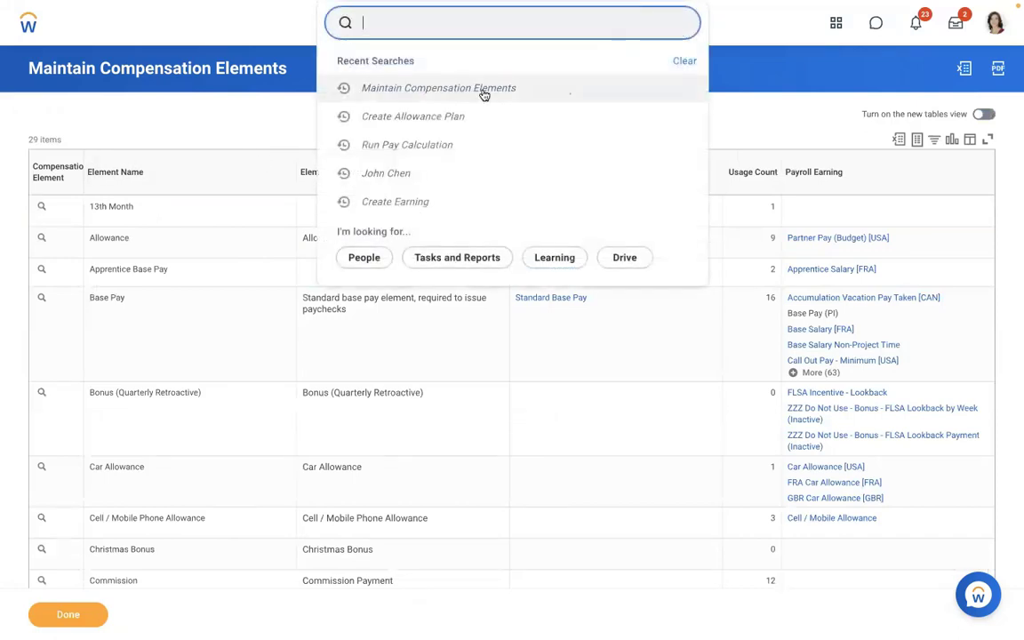
Open the Create Allowance Plan task
click(433, 121)
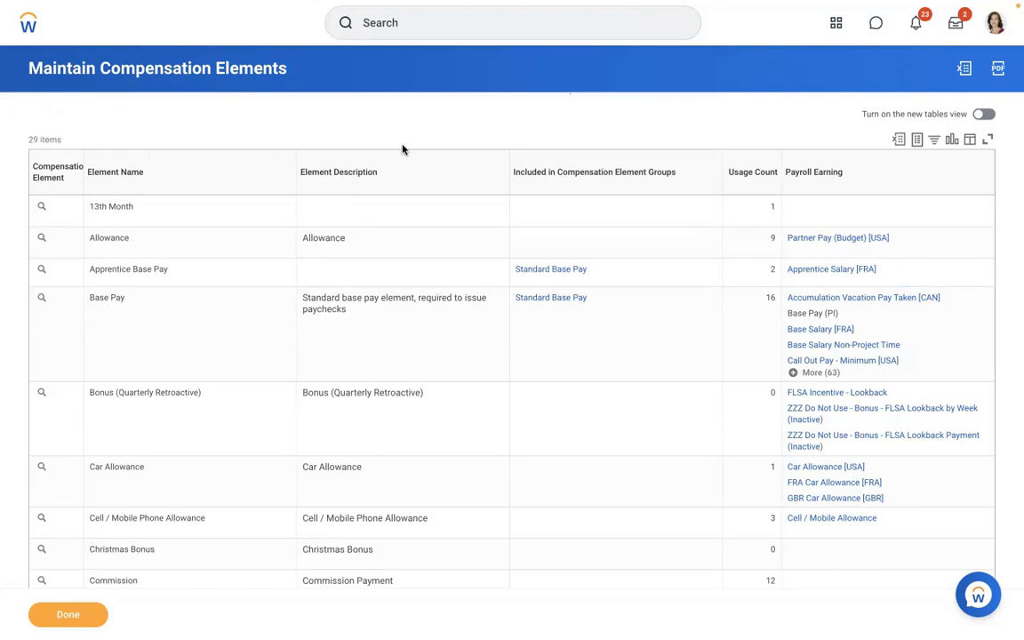
click(389, 25)
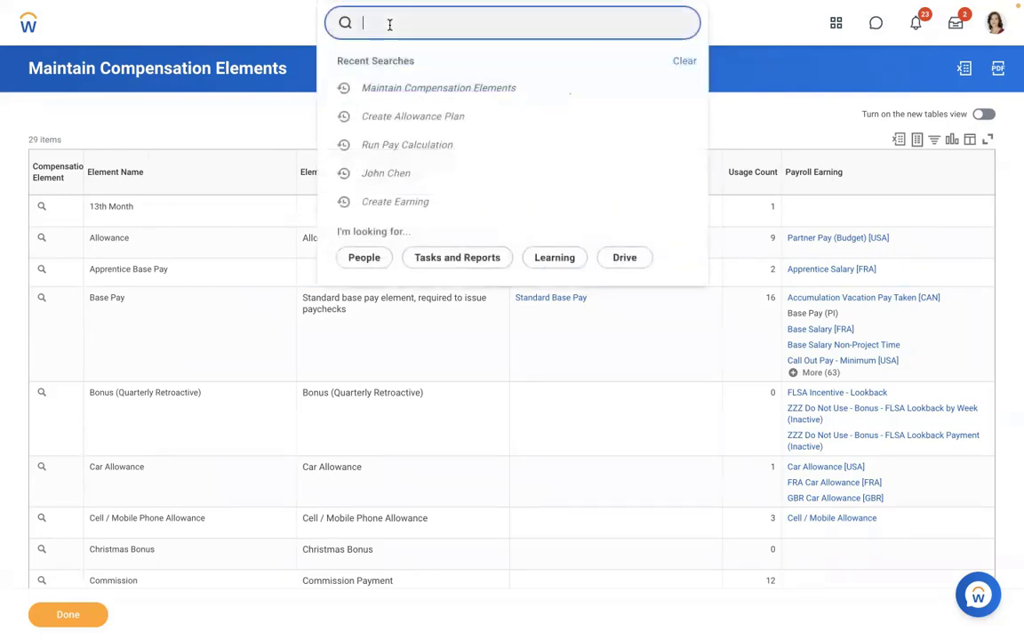
text(create allowance plan)
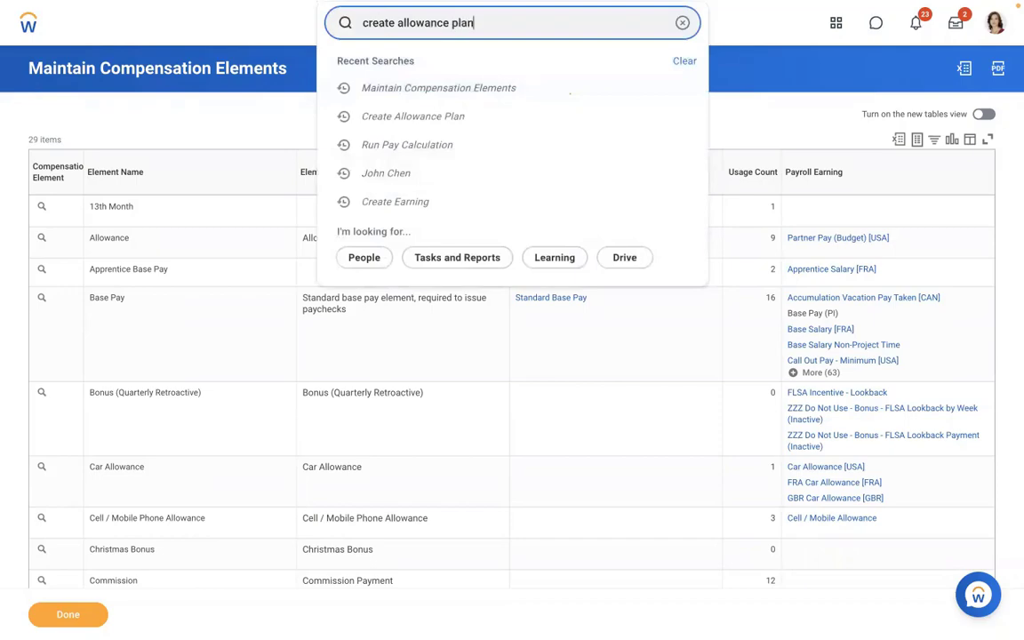
click(389, 65)
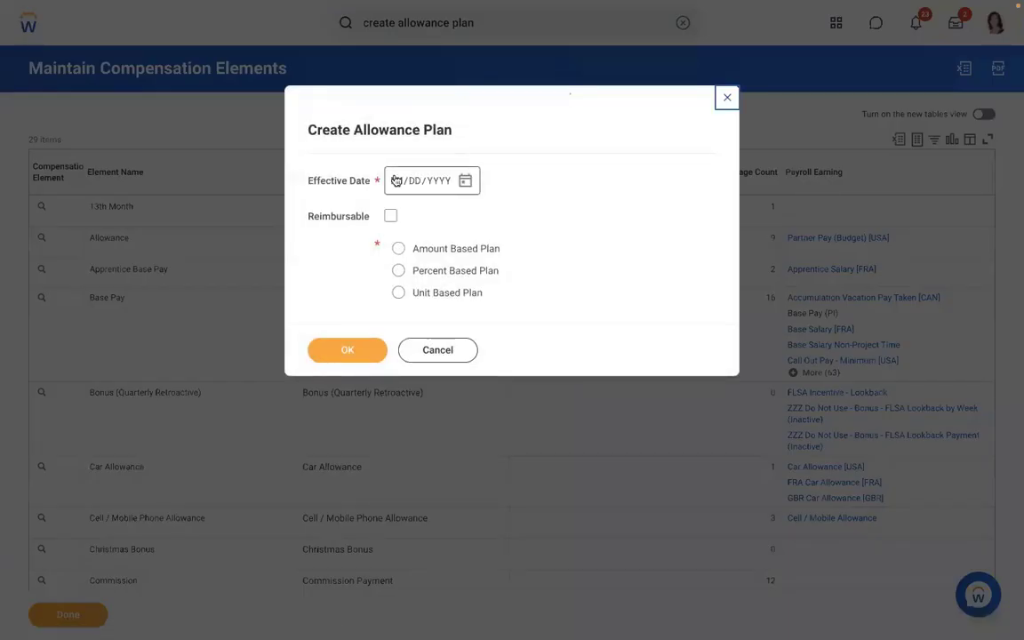
Set effective date 01/01/2019 as an Amount Based Plan and continue to the form
click(397, 180)
text(01012022)
click(398, 248)
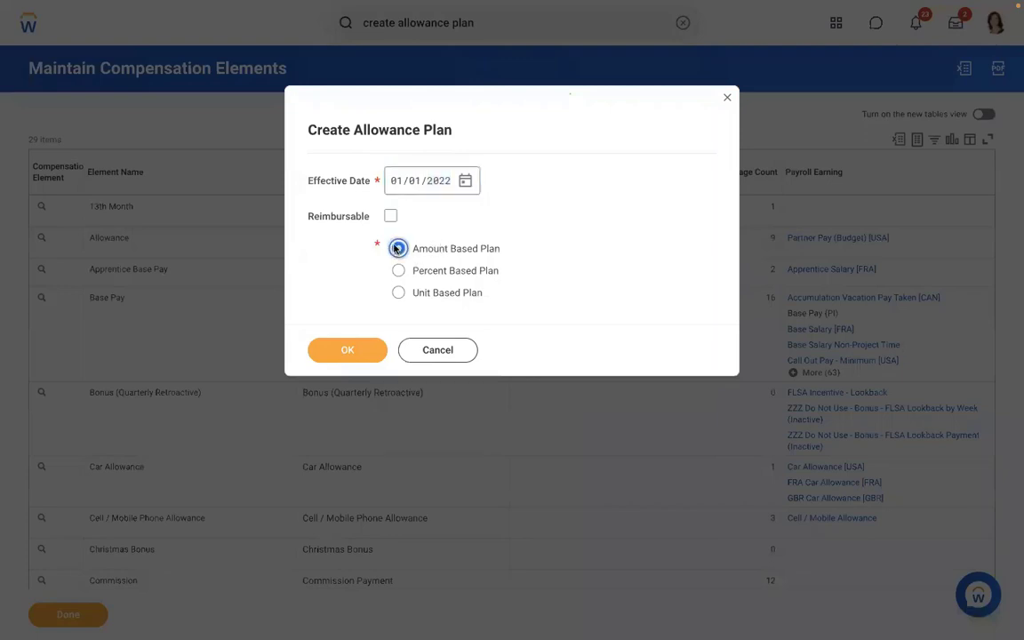
click(338, 352)
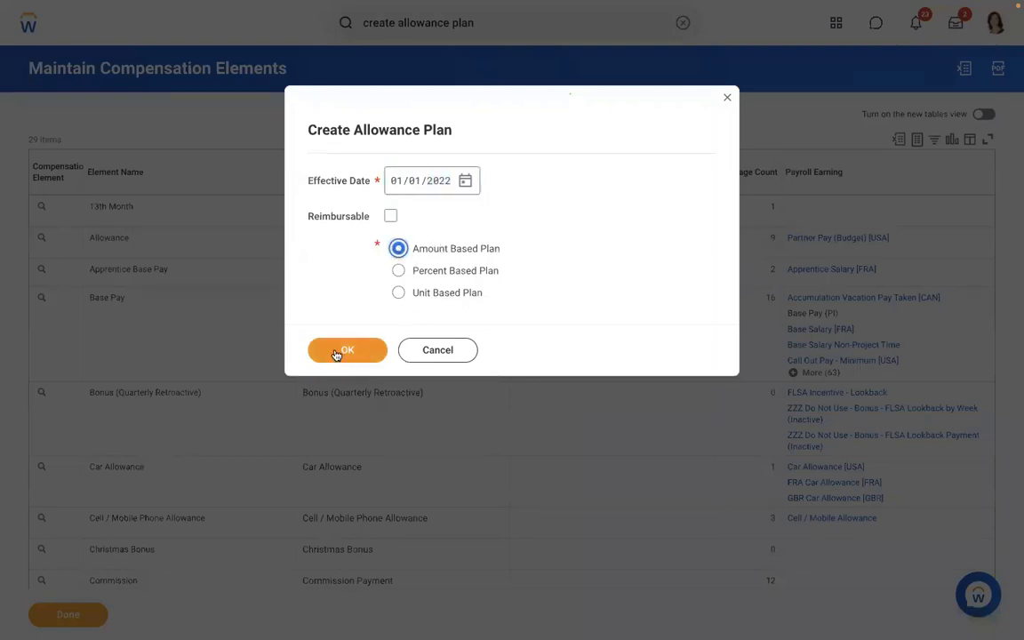
click(436, 182)
text(20)
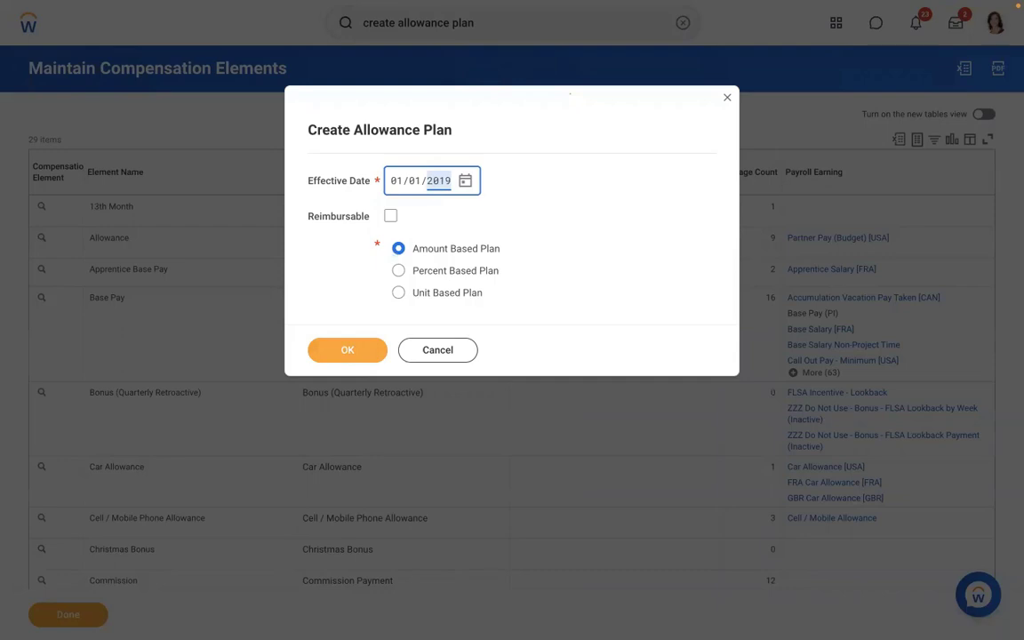
text(19)
click(337, 355)
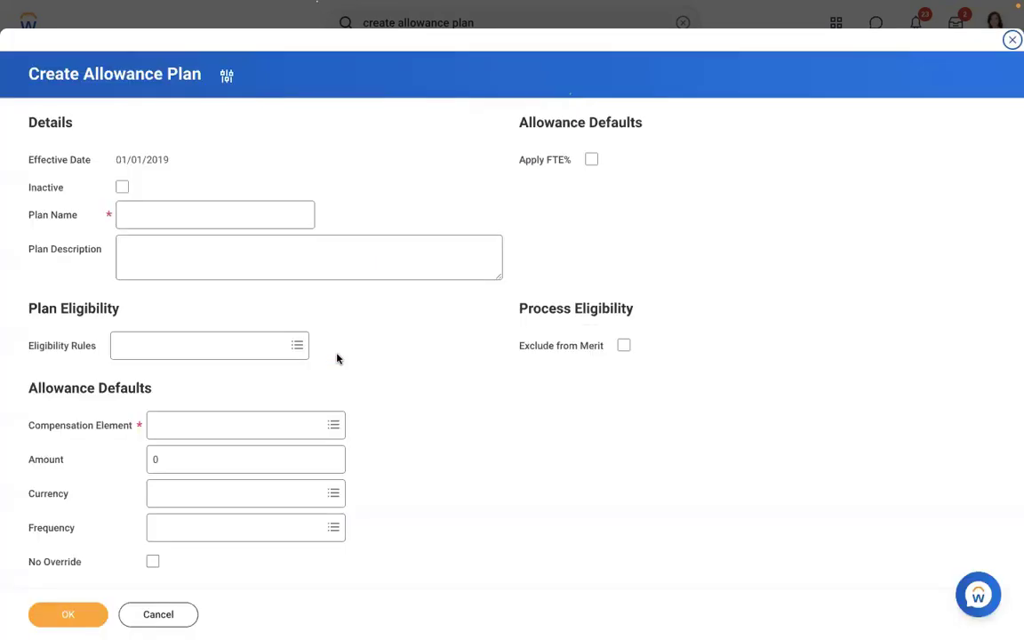
Name the plan 'AMD - Meal Allowance'
click(157, 217)
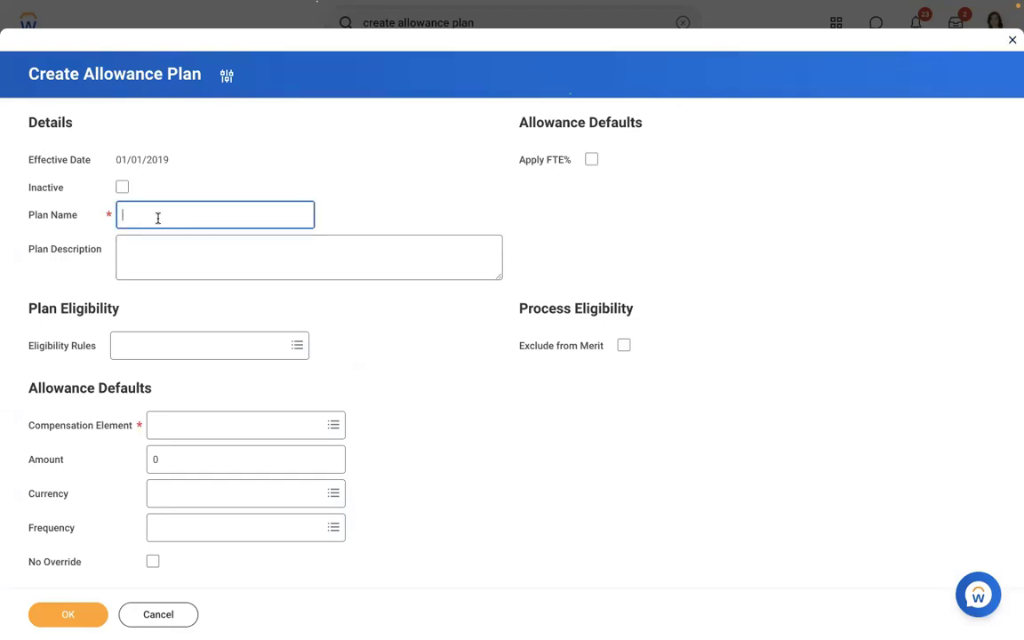
text(AMD - Meal Allowance)
click(342, 157)
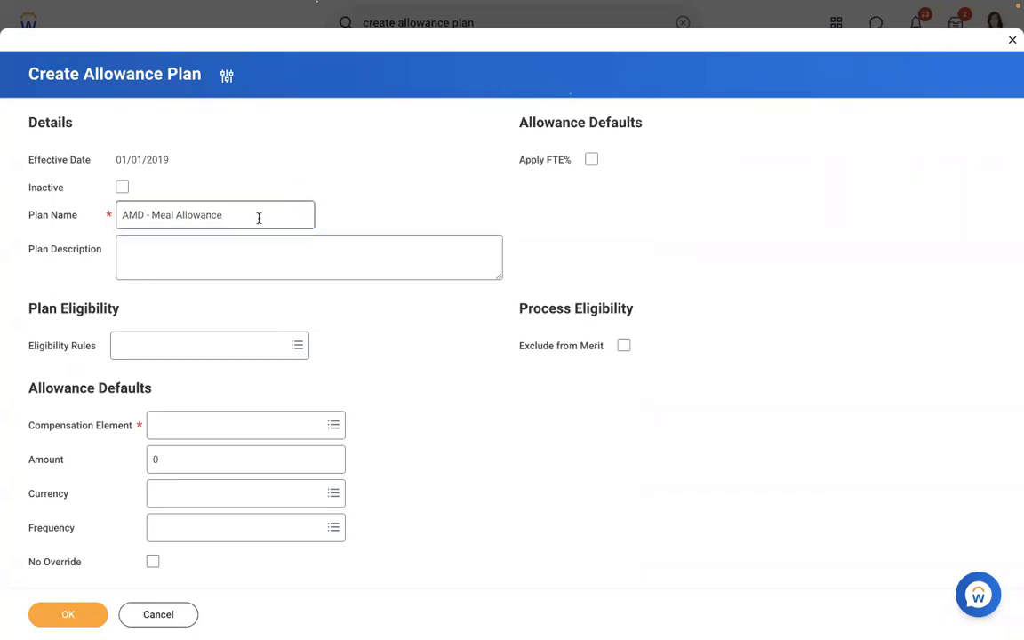
Add the Location - Home Office (USA) eligibility rule
click(169, 352)
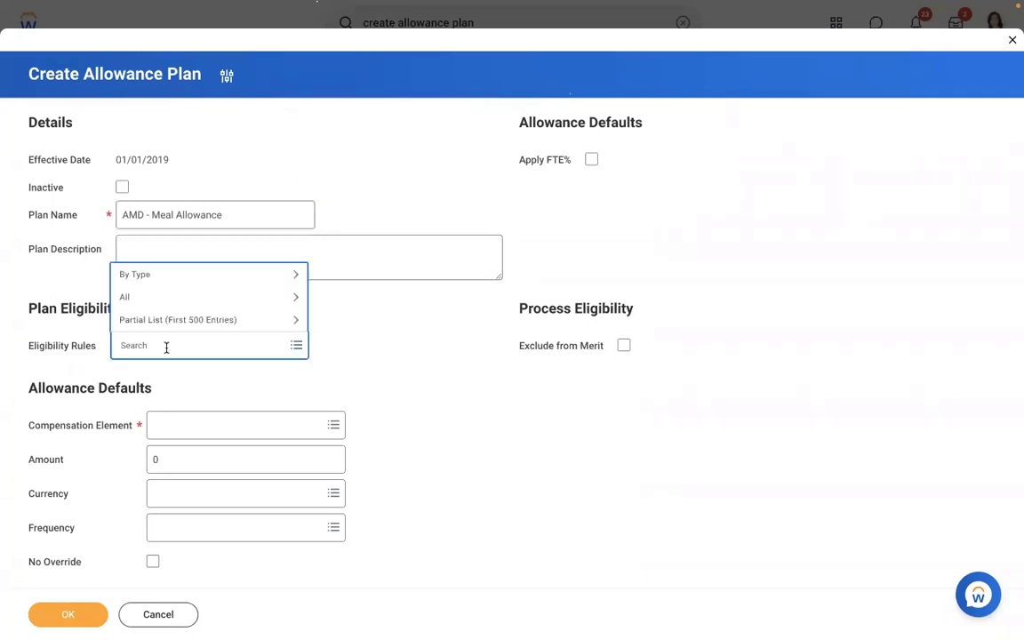
text(USA)
key(Return)
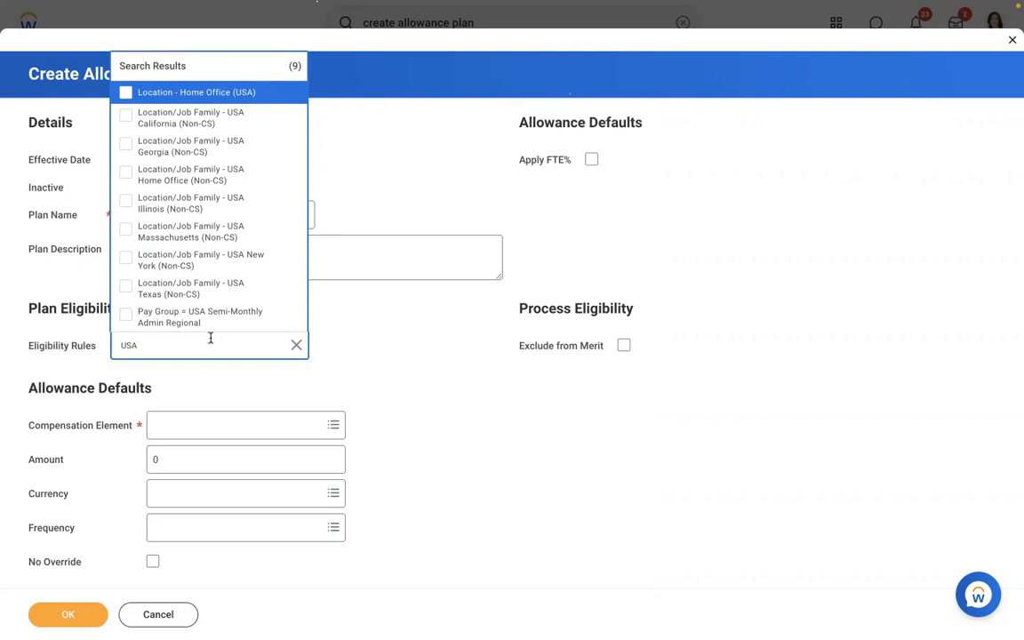
click(296, 344)
text(COUNTRY = usa)
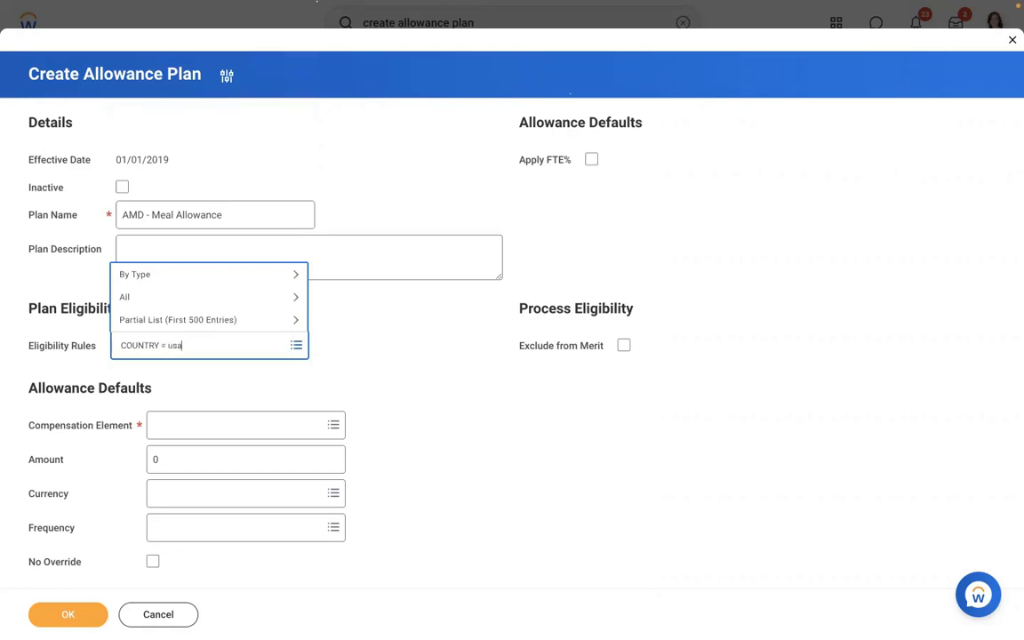
key(Return)
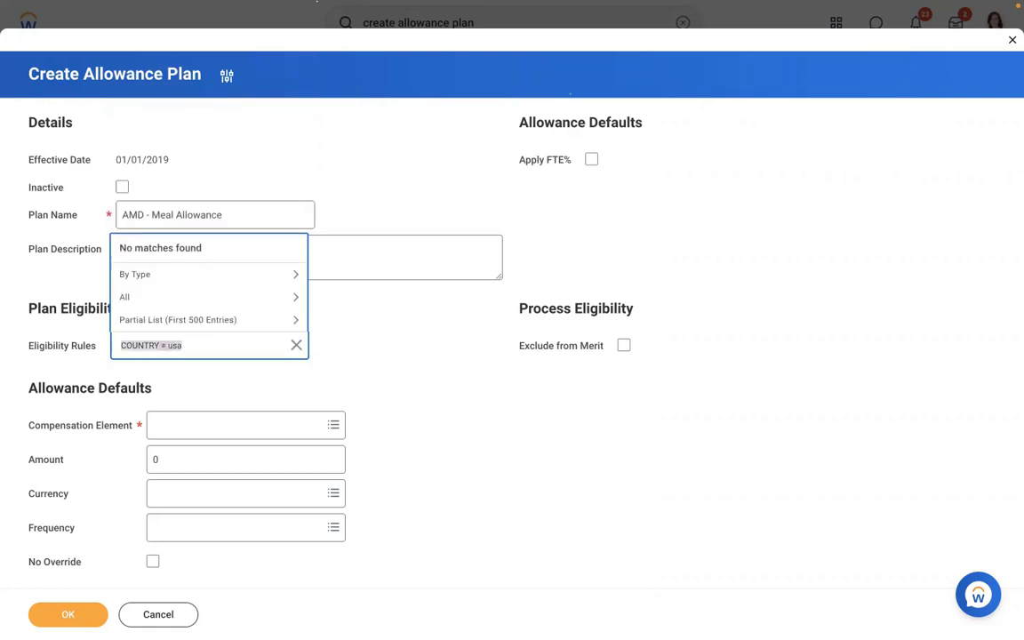
text(USA)
key(Return)
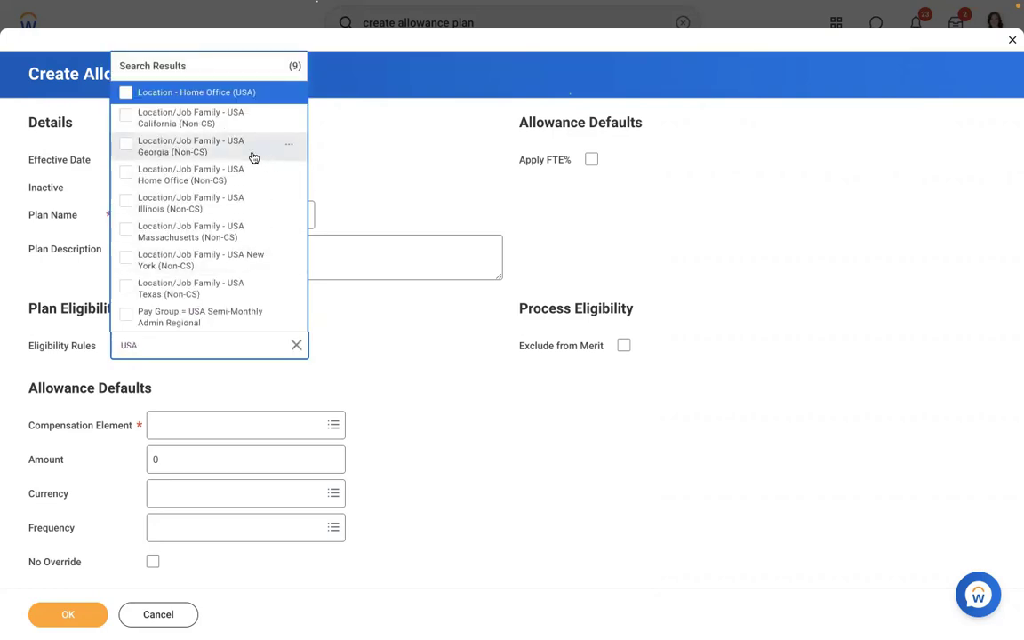
click(179, 102)
click(286, 97)
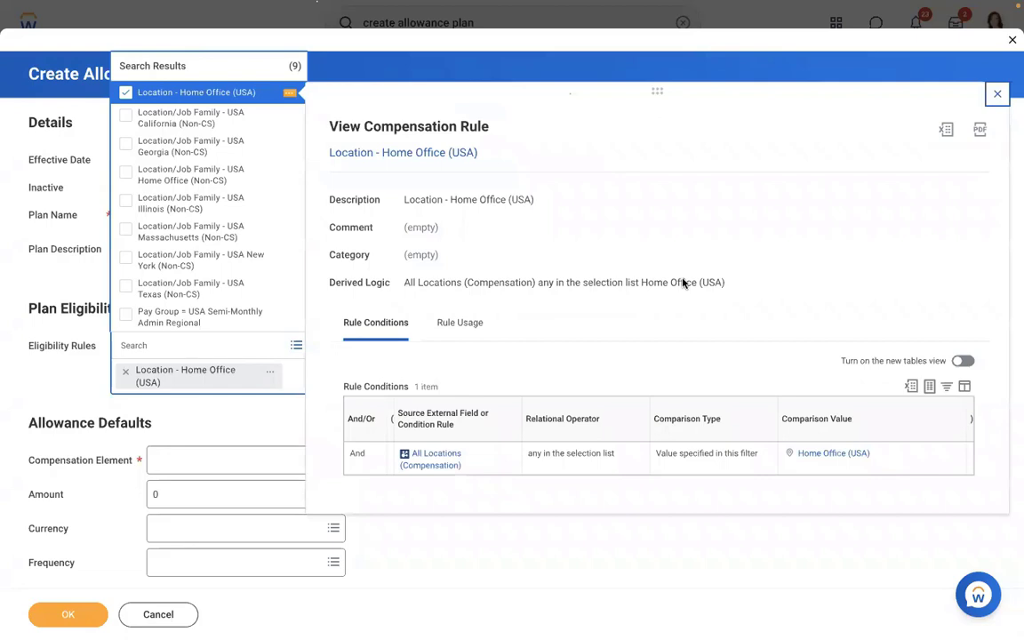
click(612, 555)
click(612, 553)
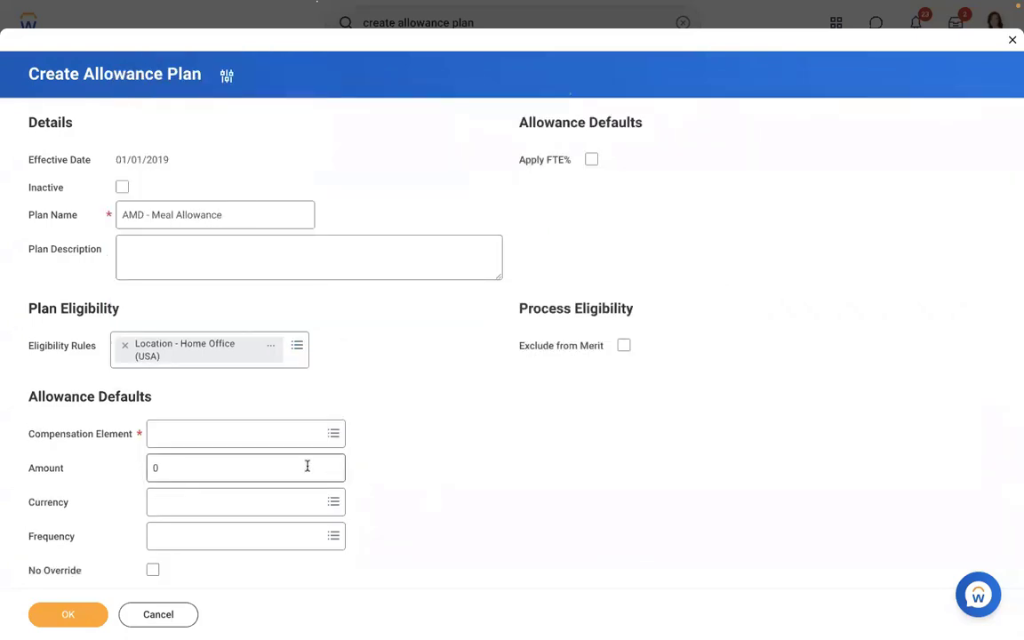
Set element Meal Allowance, default 1000 USD Monthly, and save the allowance plan
click(240, 435)
text(MEAL)
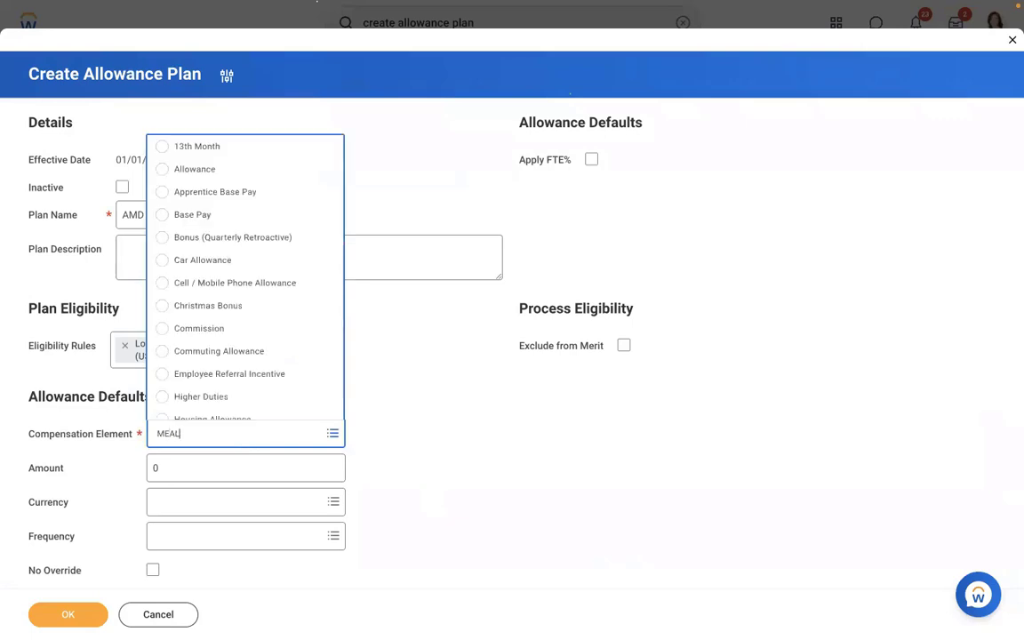
key(Return)
click(204, 470)
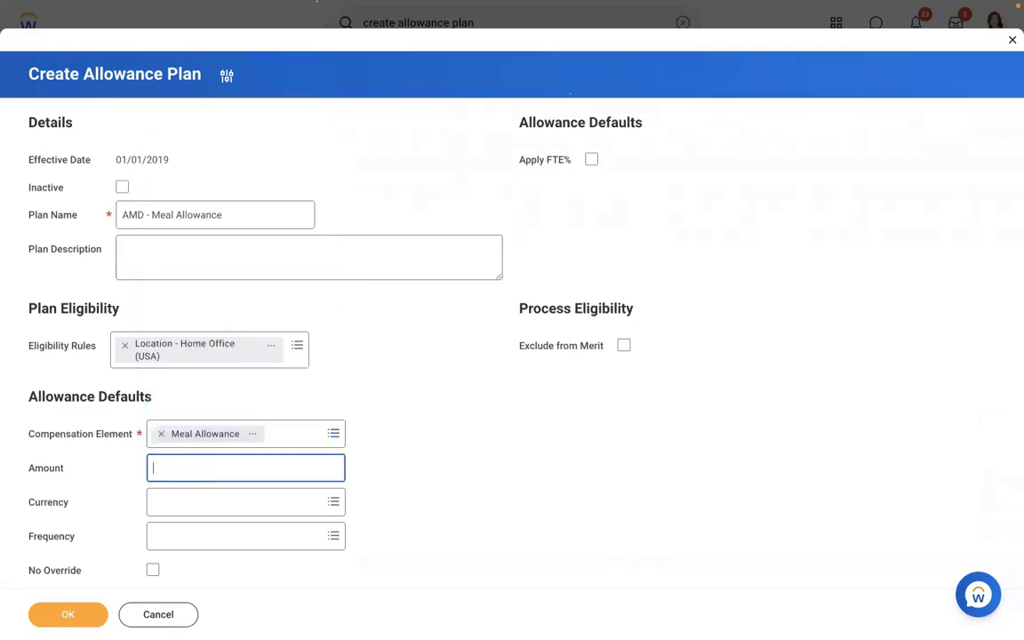
click(244, 497)
text(USD)
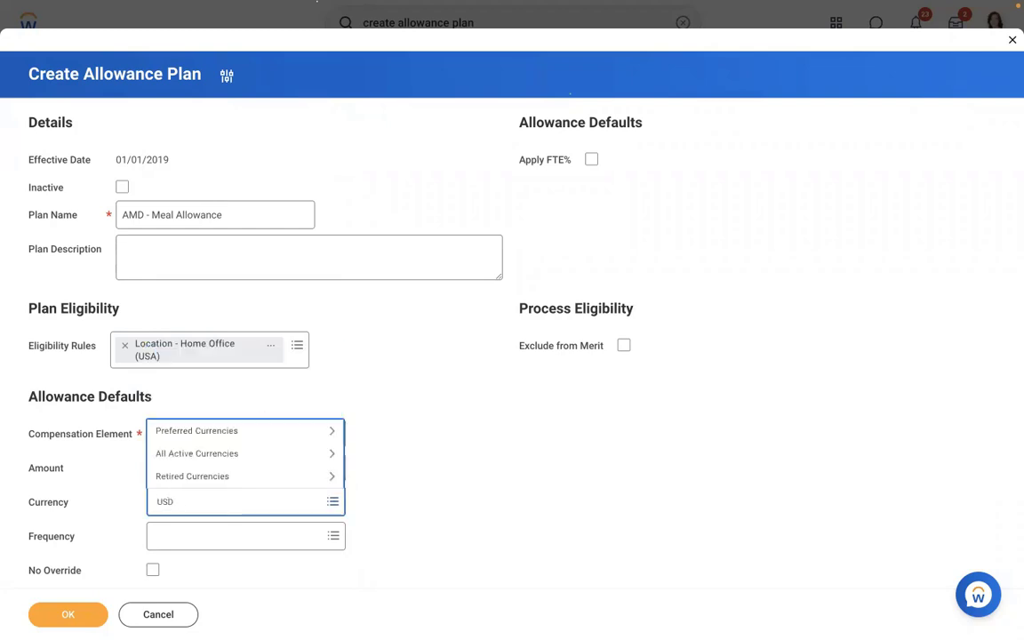
key(Return)
click(236, 538)
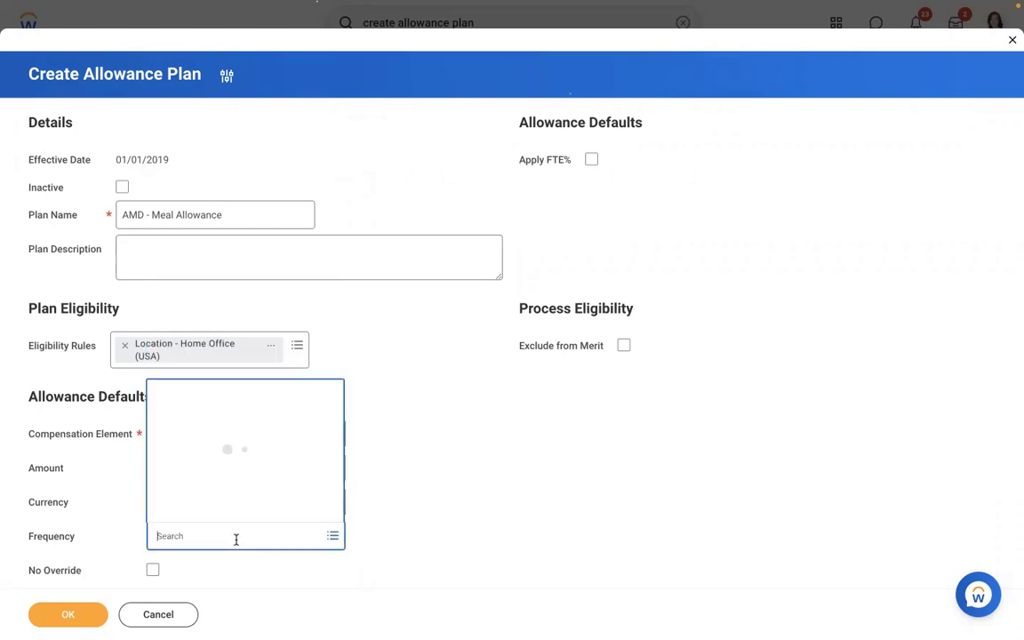
click(197, 443)
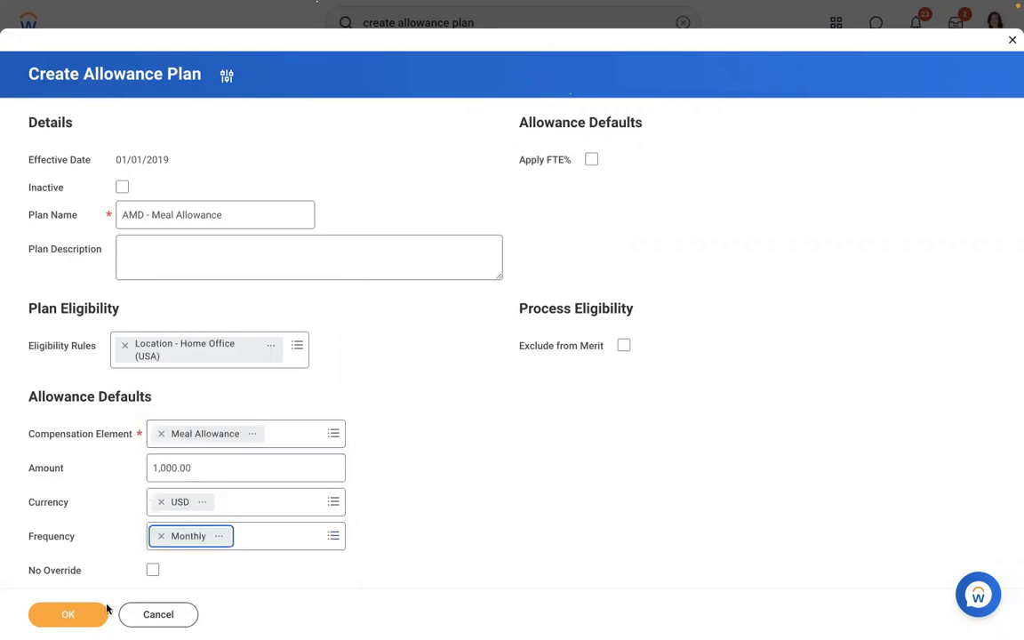
click(62, 614)
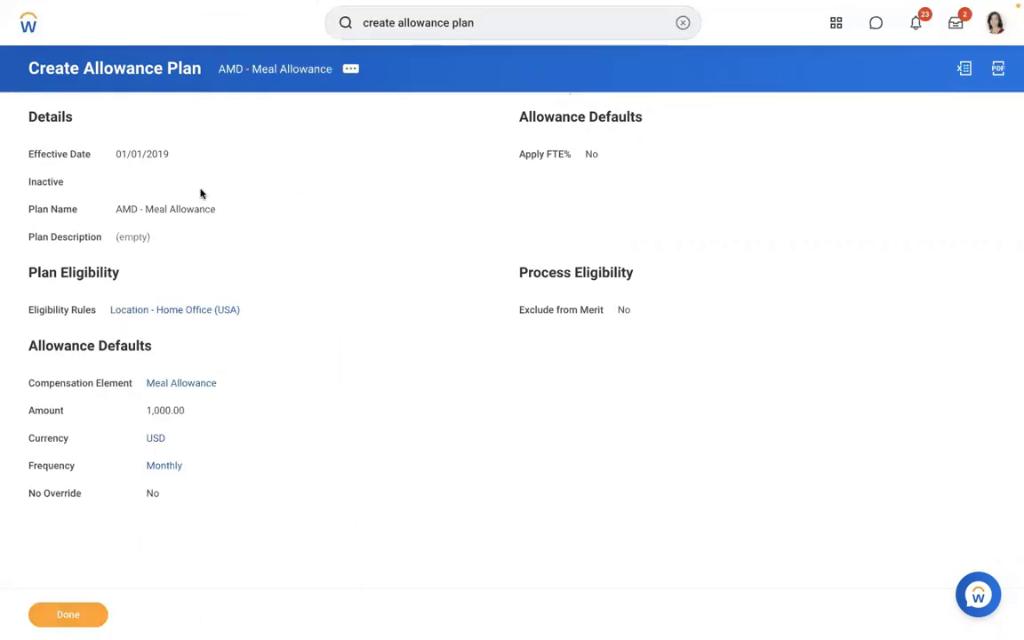
Look up the employee by name and show their In Progress 01/01/2019–01/15/2019 pay result
click(682, 24)
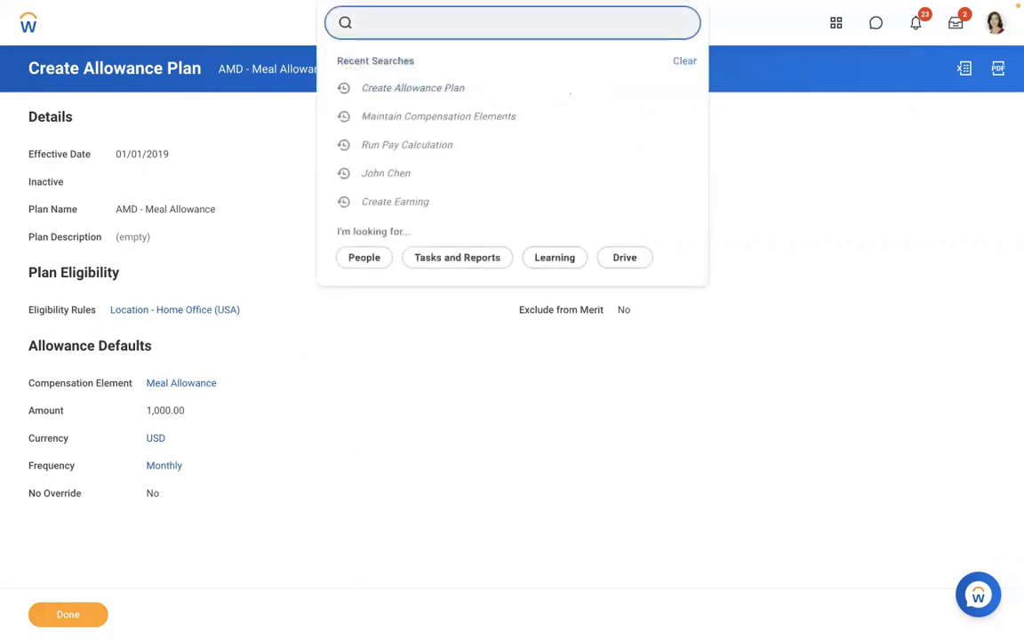
text(ALI HUN)
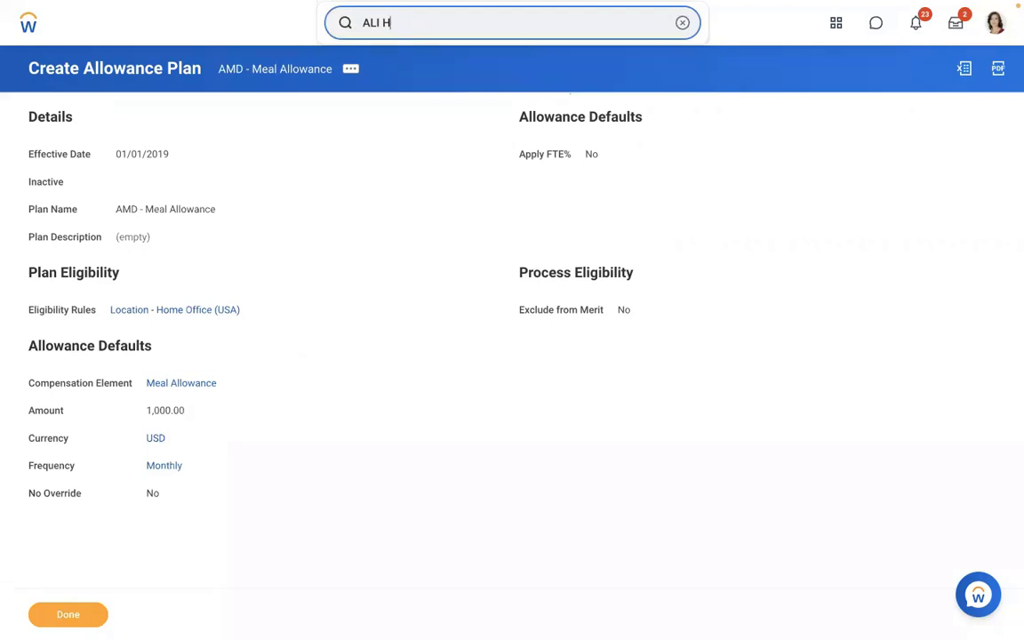
key(BackSpace)
key(BackSpace)
key(BackSpace)
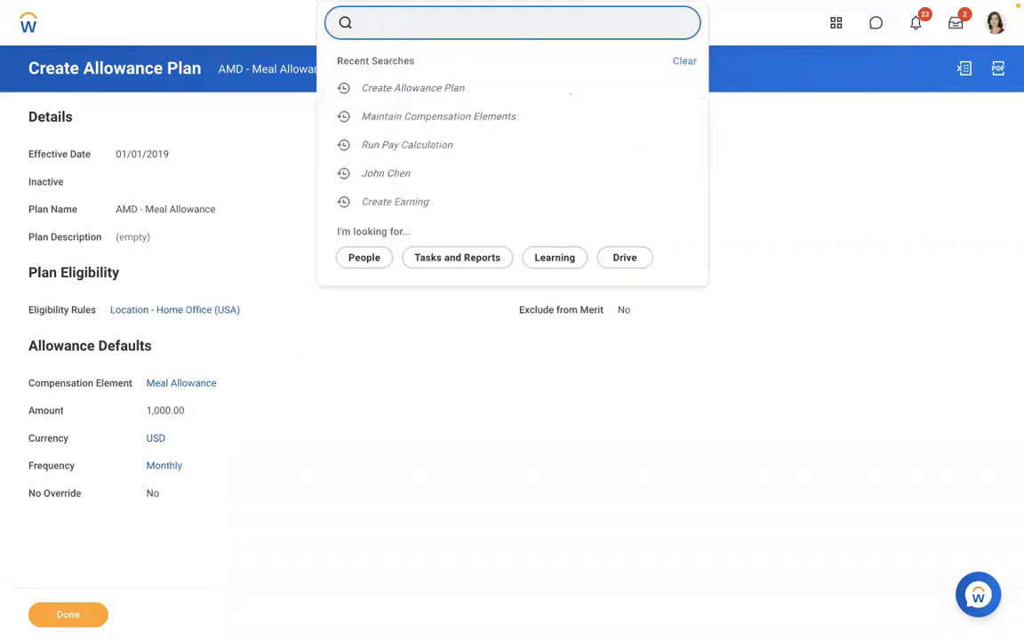
text(JOHNC HEN)
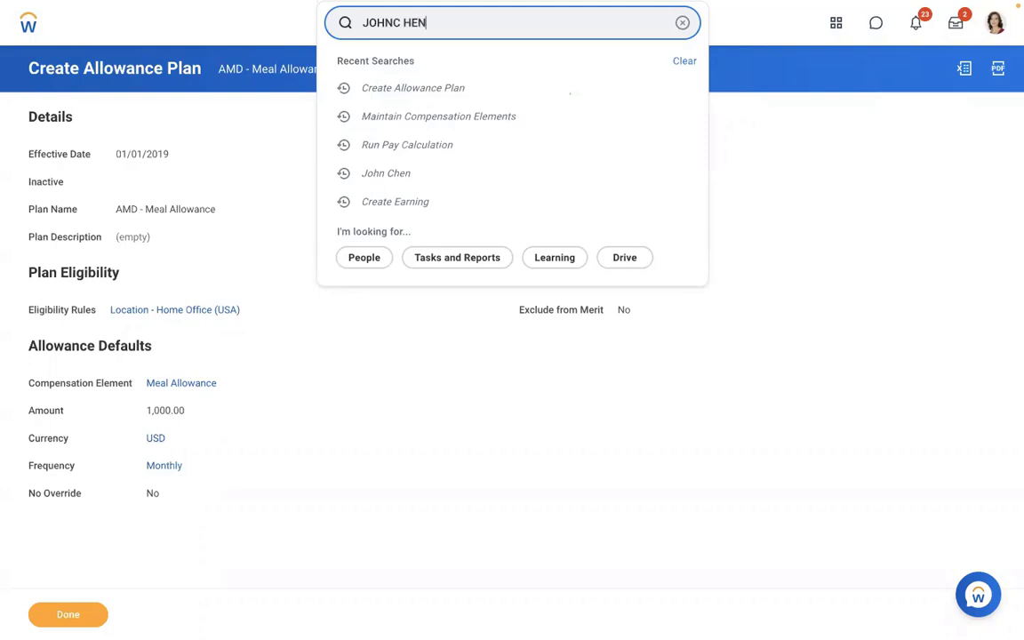
key(BackSpace)
key(BackSpace)
key(BackSpace)
key(BackSpace)
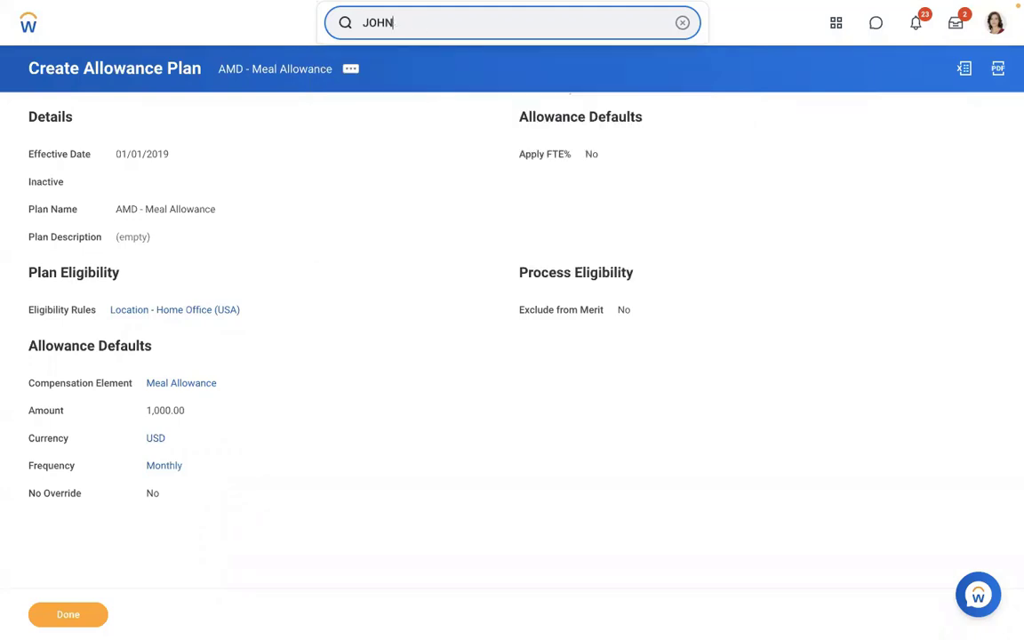
click(444, 79)
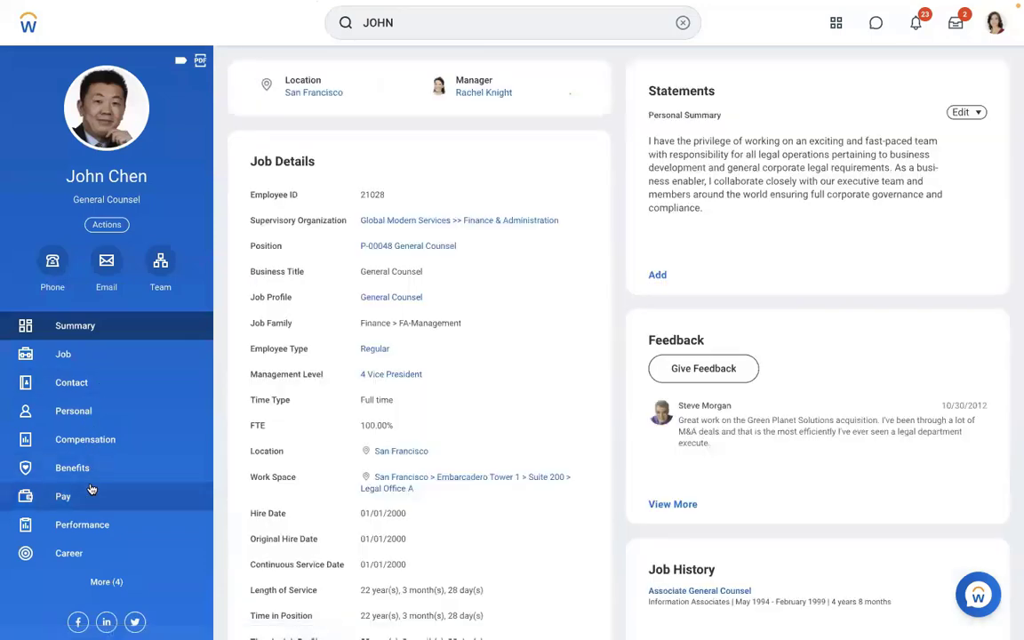
click(92, 494)
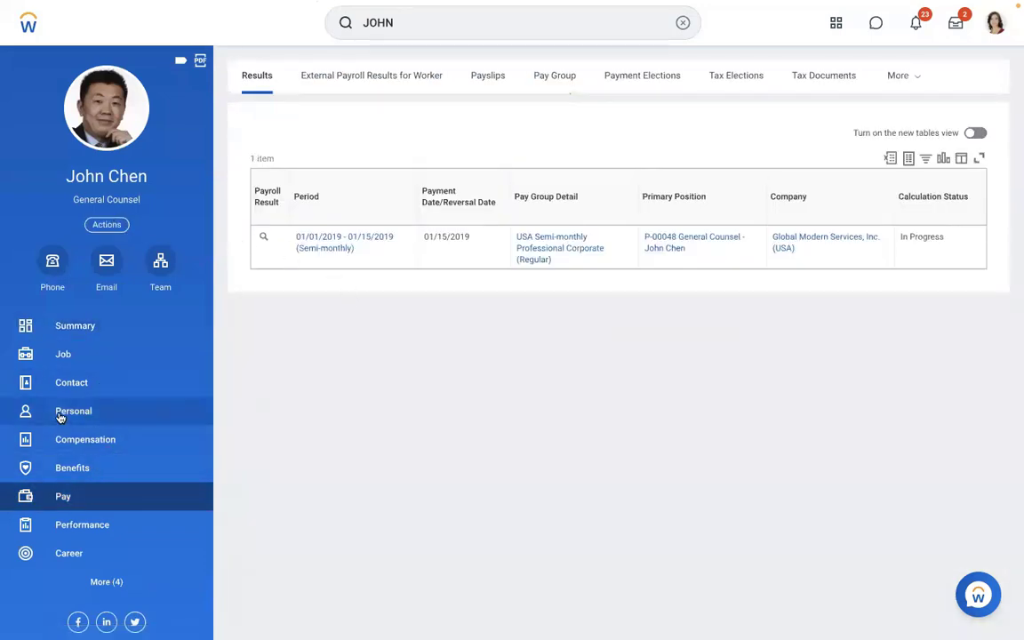
Review the General Counsel's seven plan assignments on the Compensation tab, then open the worker's Actions menu
click(68, 447)
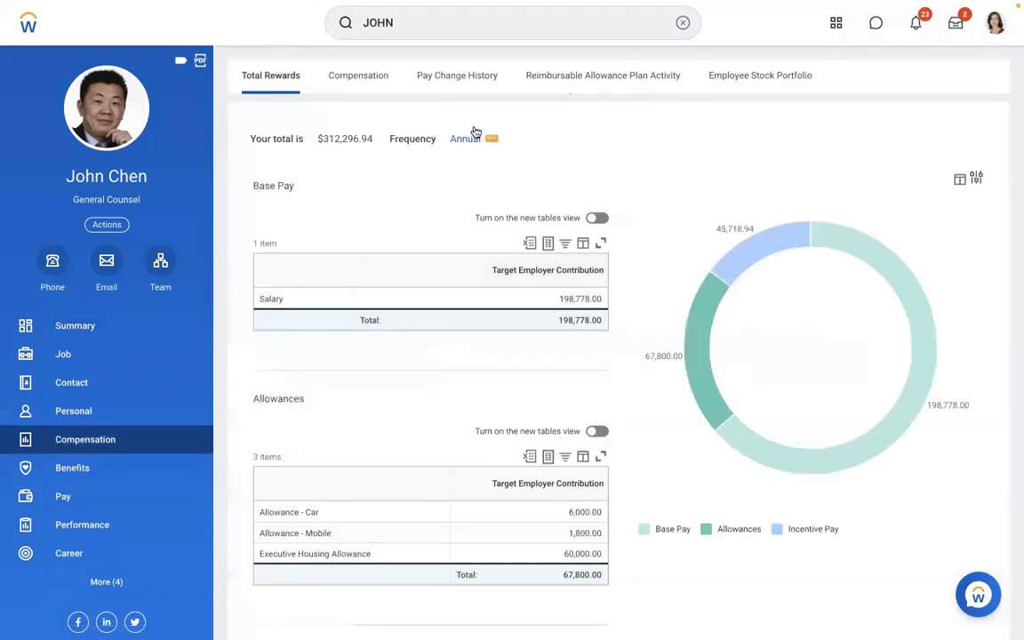
click(360, 82)
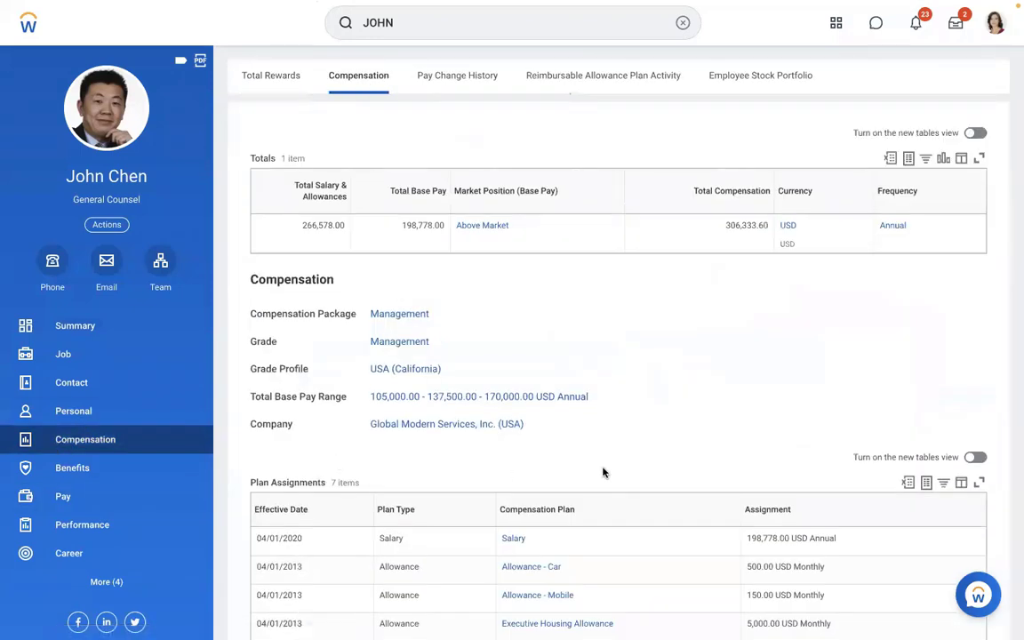
scroll(603, 472, down, 5)
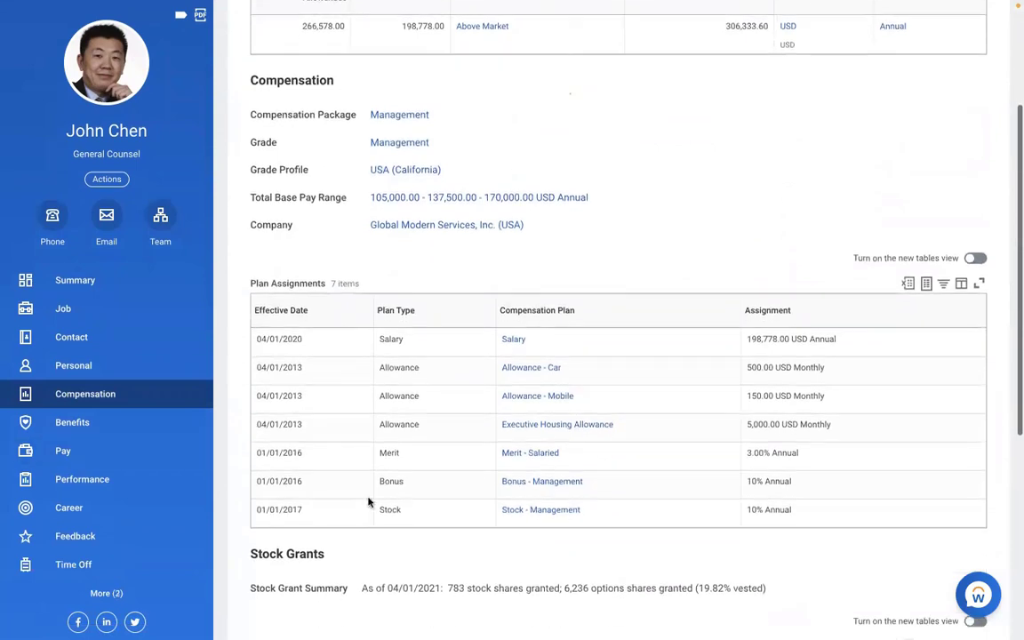
click(106, 179)
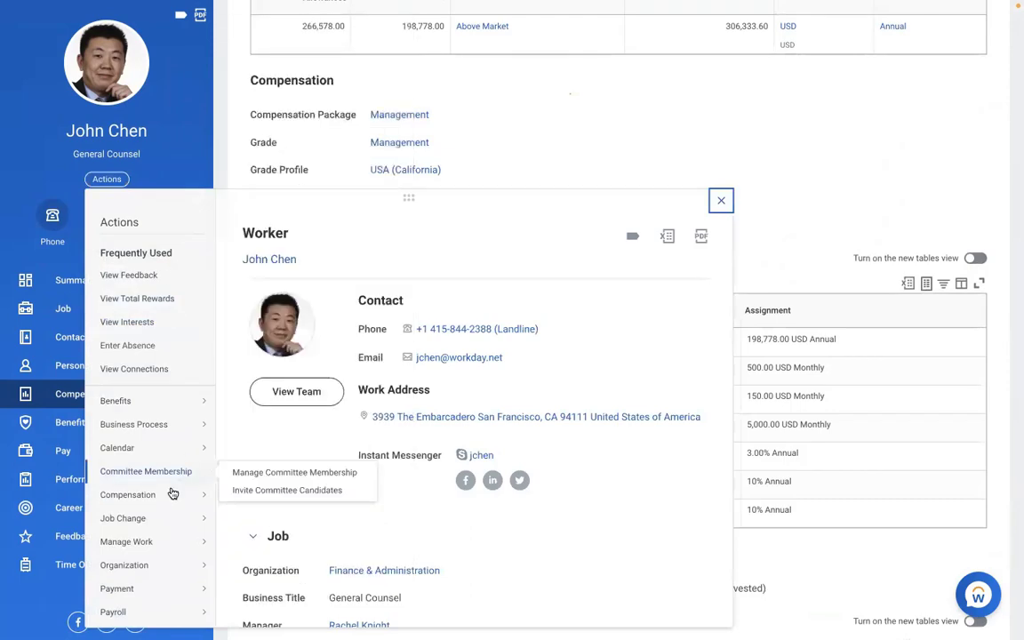
Start a Request Compensation Change for the employee with effective date 01/01/2019
mouse_move(159, 502)
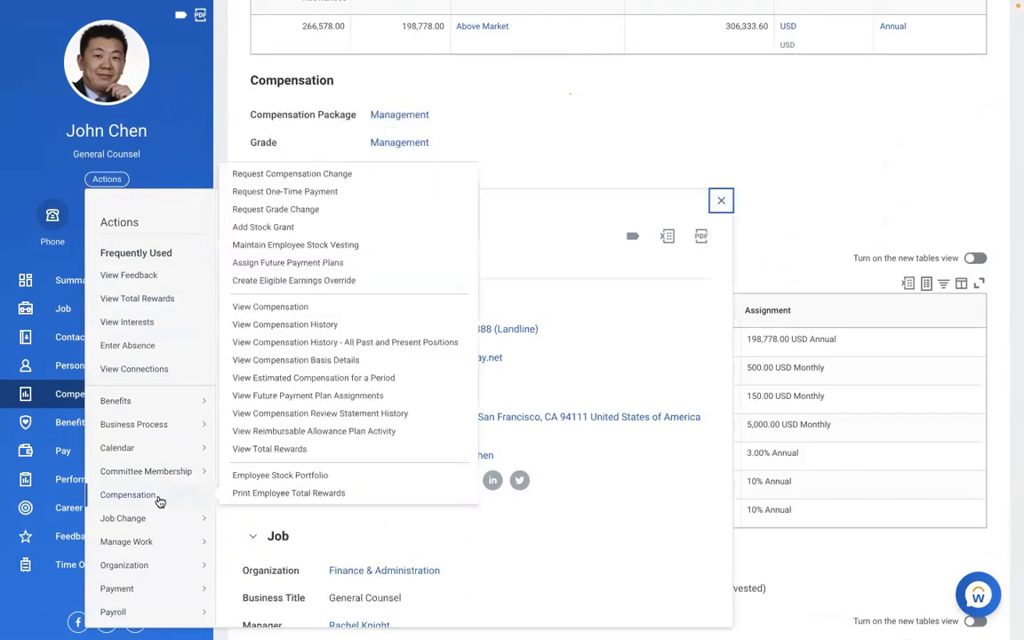
click(245, 179)
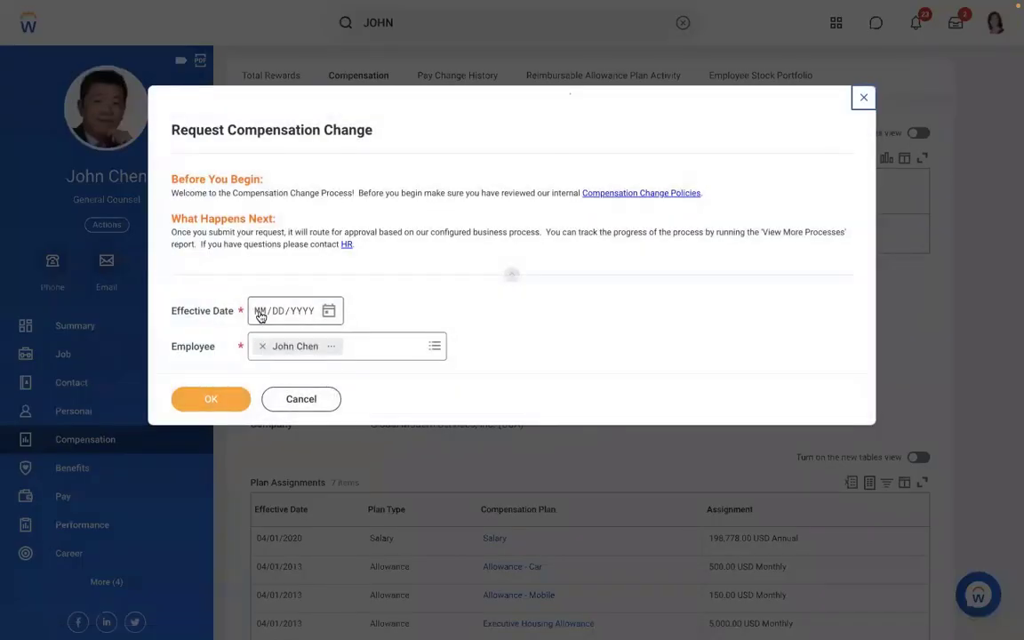
text(01/01/)
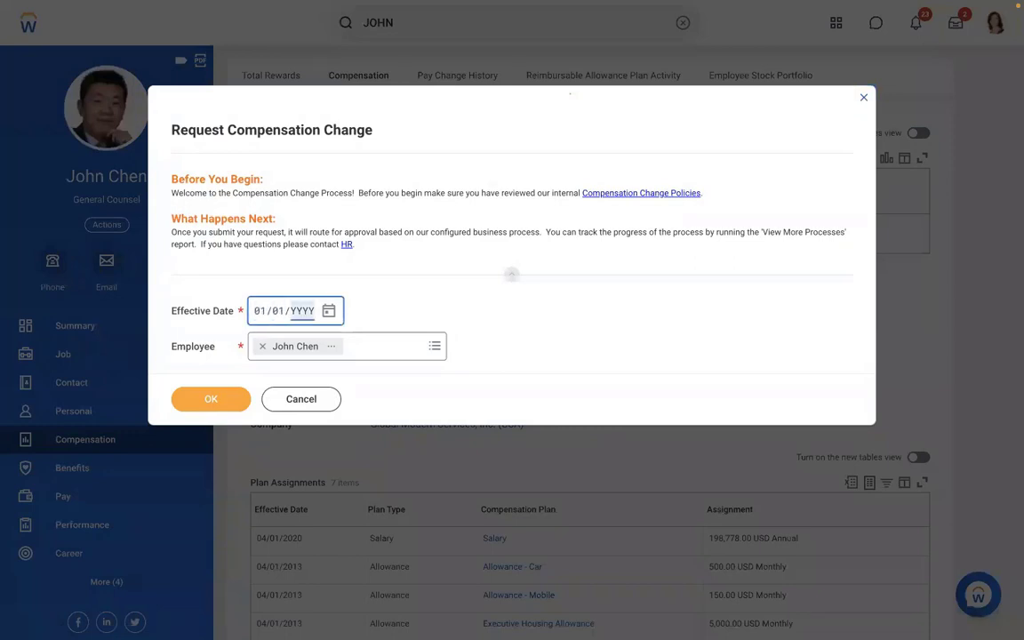
text(2019)
click(211, 399)
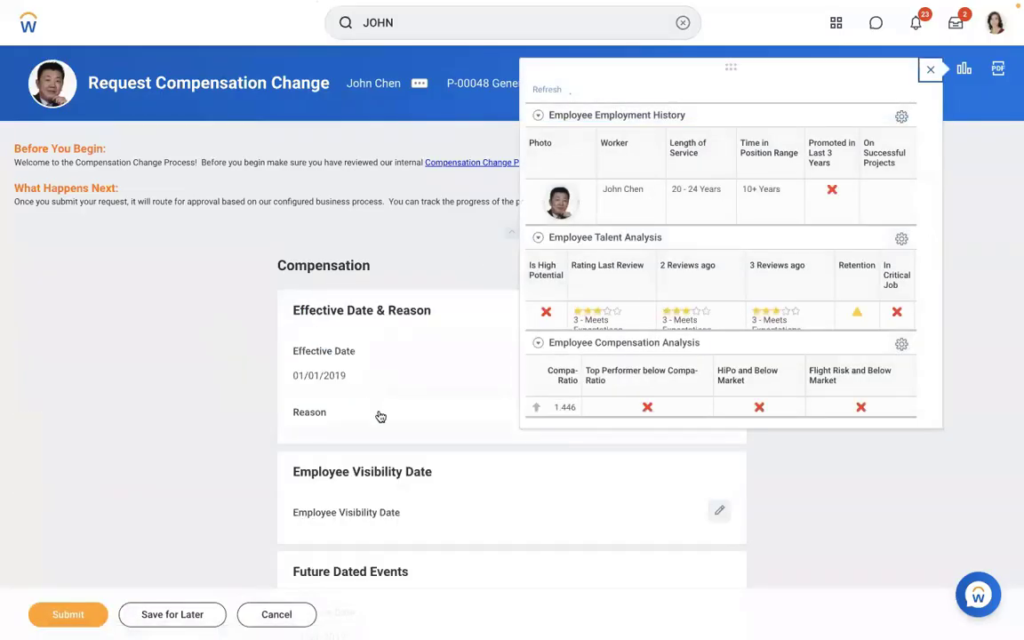
Set the compensation change reason to Adjustment > Ad-hoc
click(379, 416)
click(326, 438)
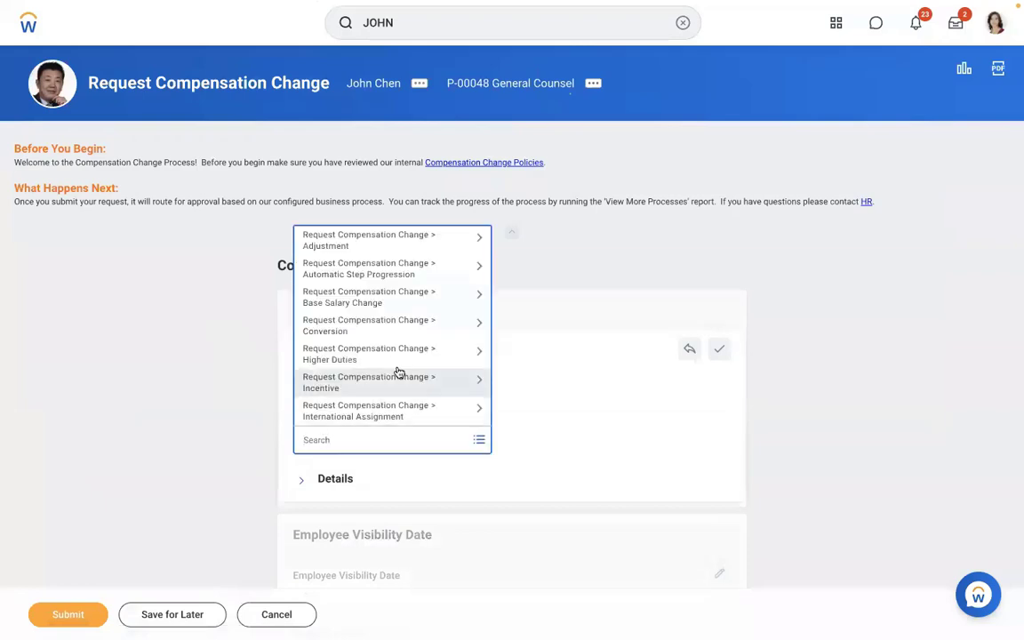
click(348, 247)
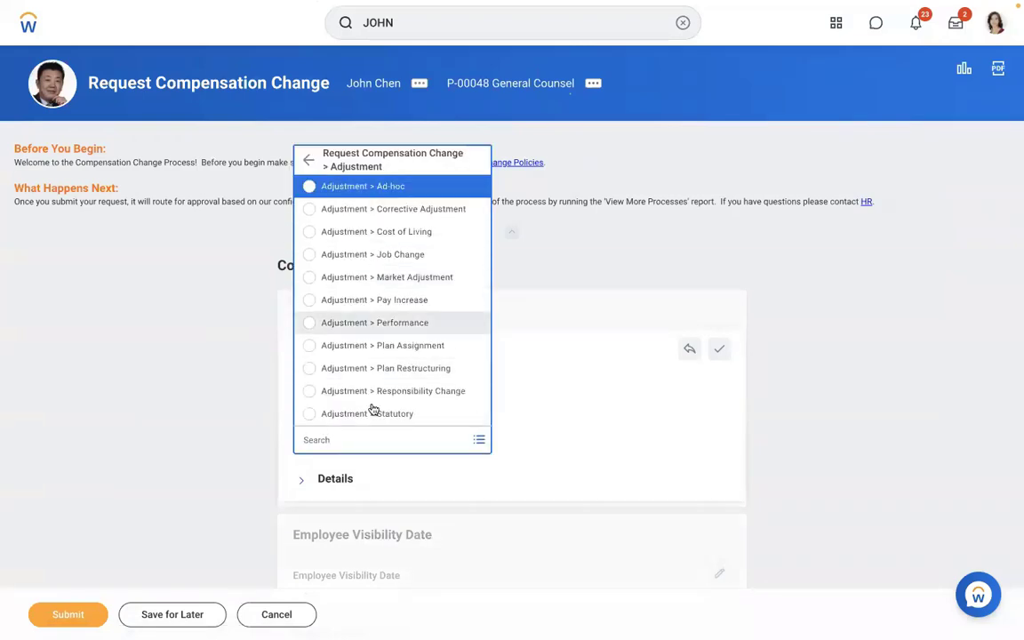
click(397, 183)
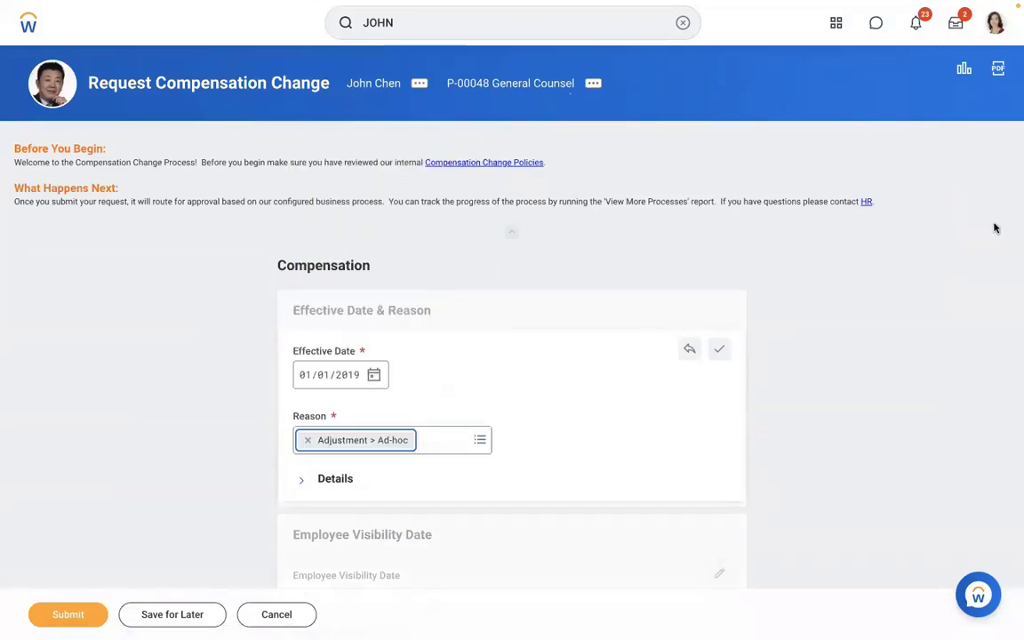
scroll(940, 278, down, 10)
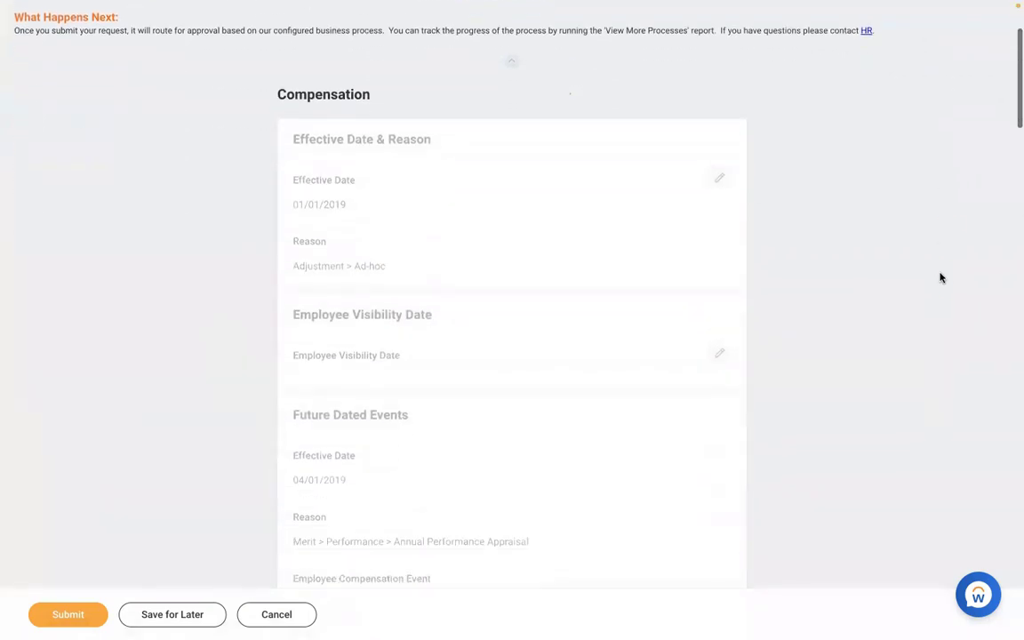
Search MEAL to add the AMD - Meal Allowance allowance at 1,000.00 USD, then submit the request
scroll(940, 278, down, 8)
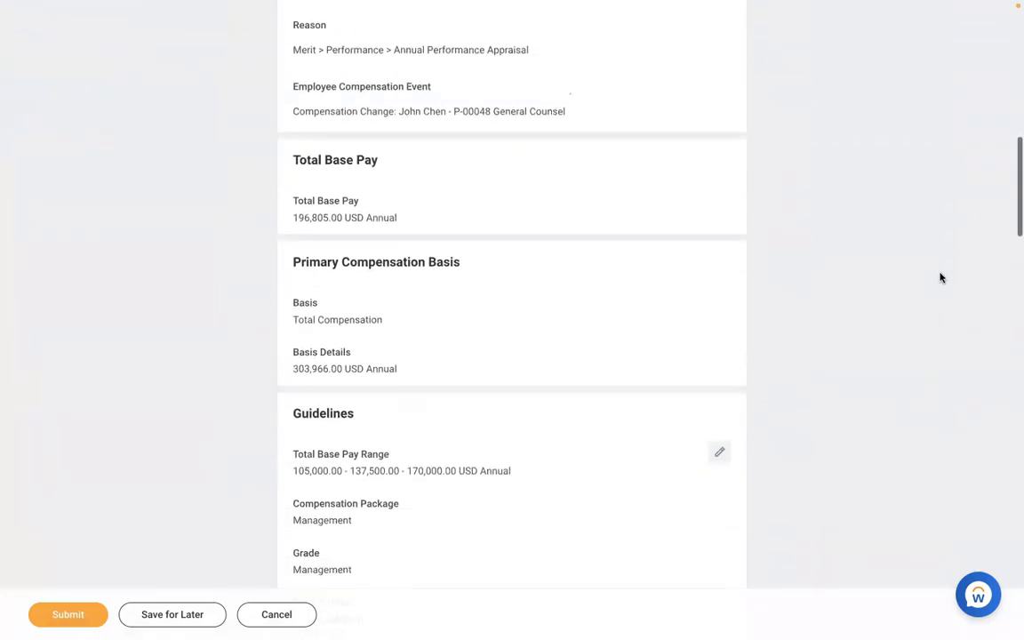
scroll(940, 278, down, 8)
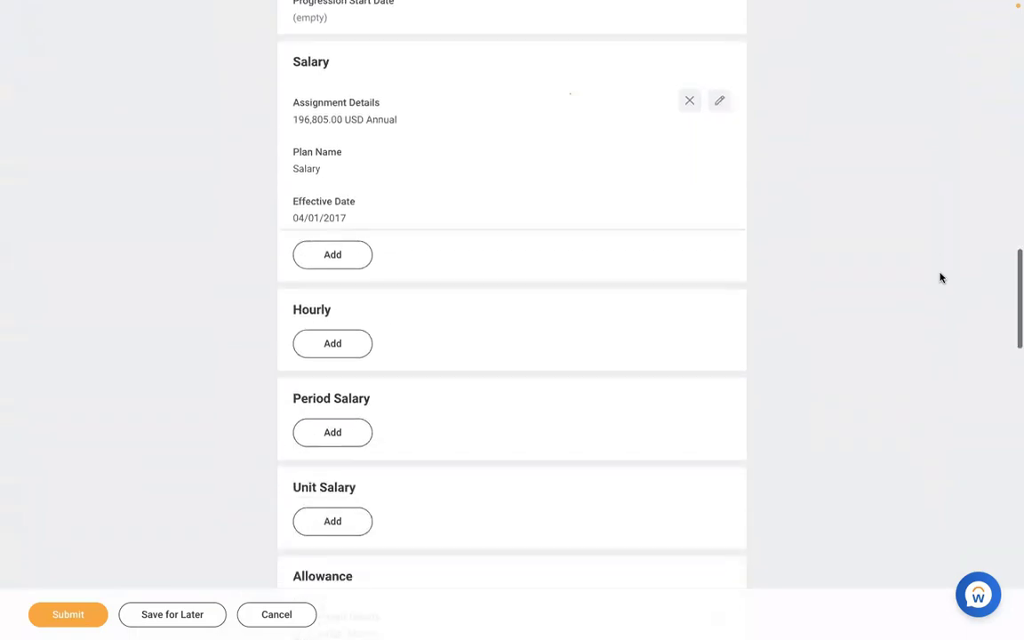
scroll(940, 278, down, 4)
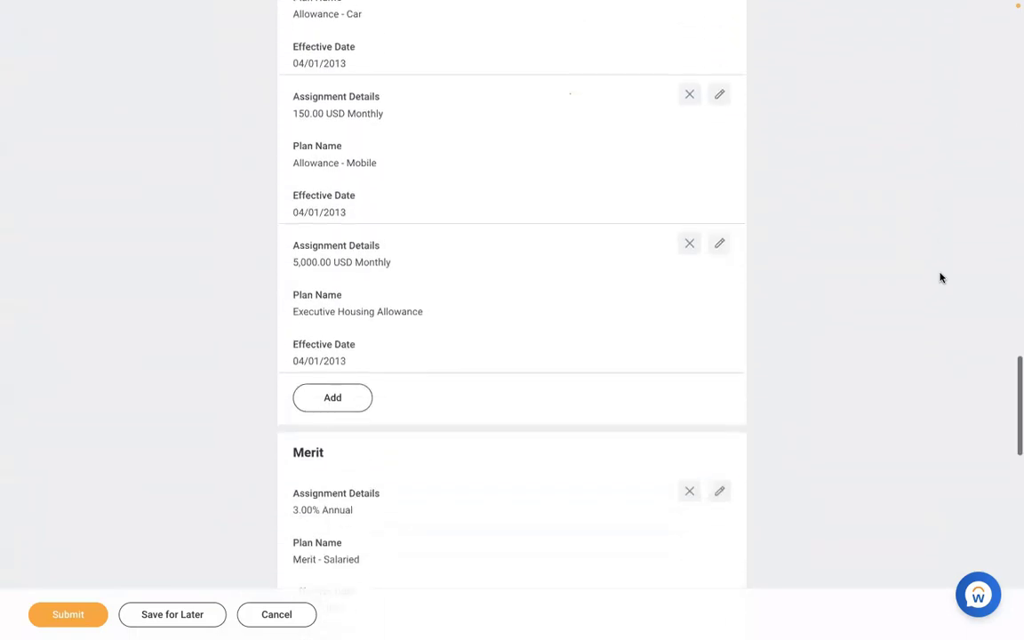
click(321, 412)
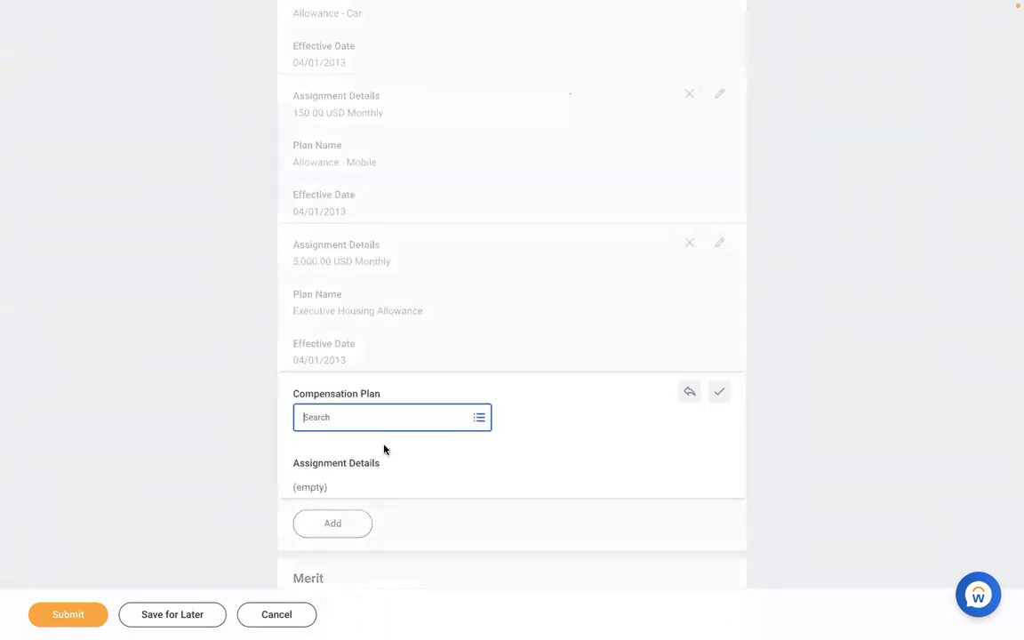
text(MEAL)
key(Return)
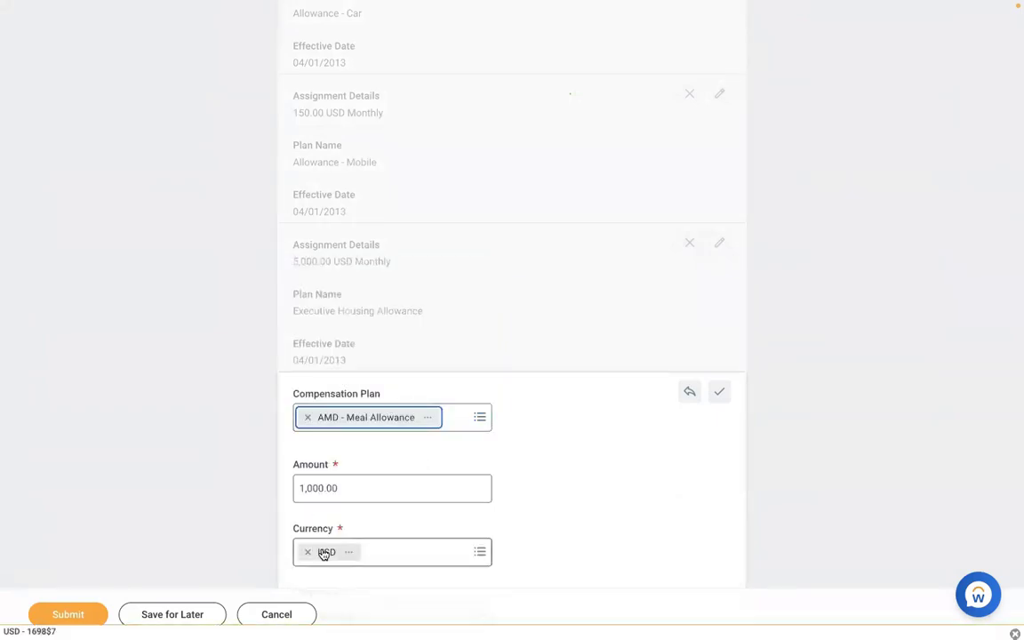
click(68, 614)
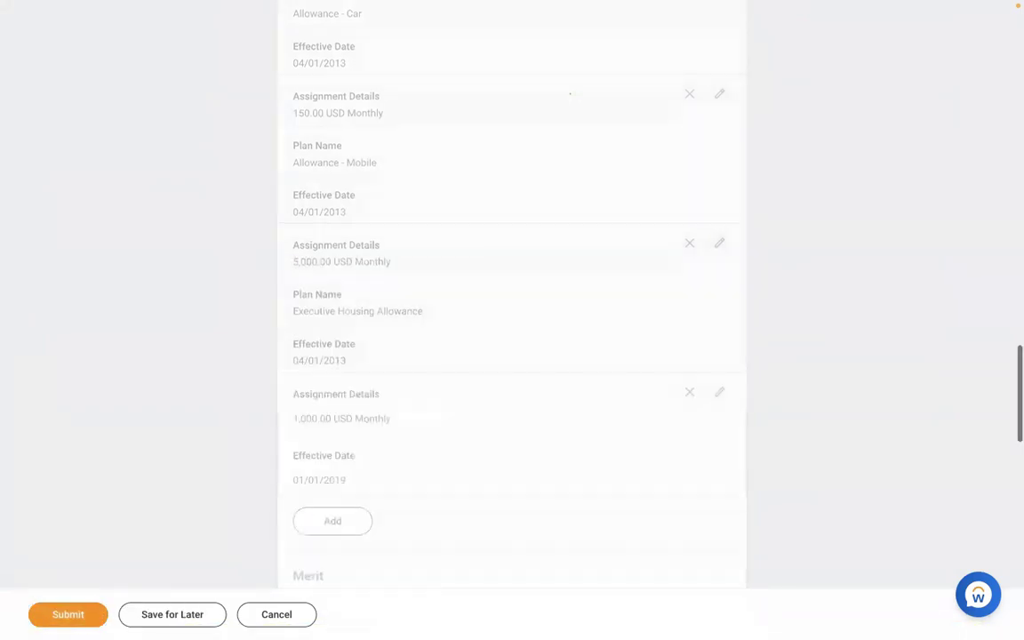
click(86, 616)
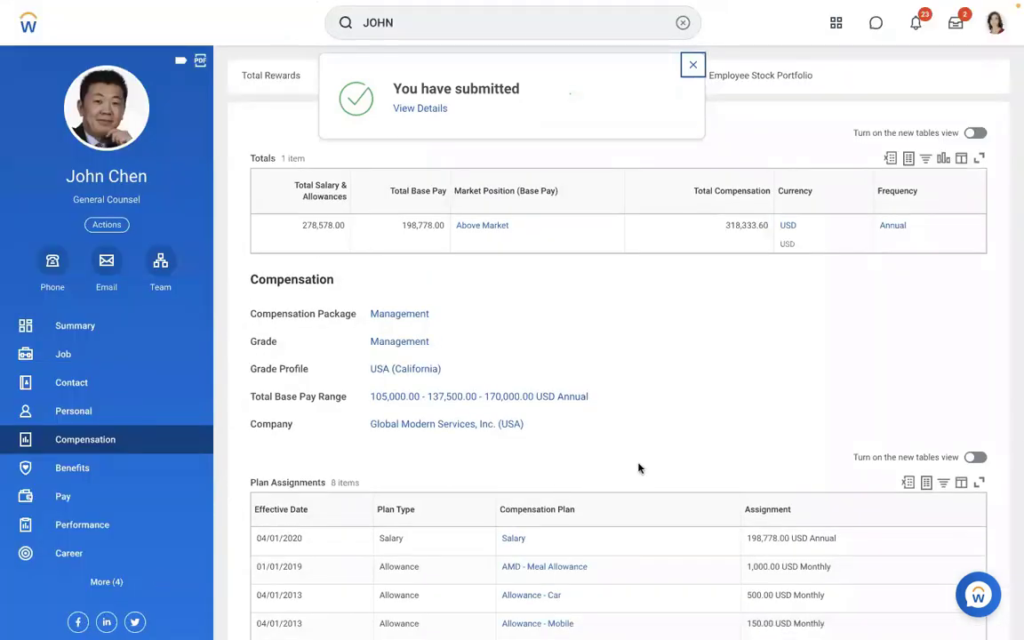
Check the new Plan Assignments row: AMD - Meal Allowance at 1,000.00 USD Monthly from 01/01/2019
scroll(680, 445, down, 2)
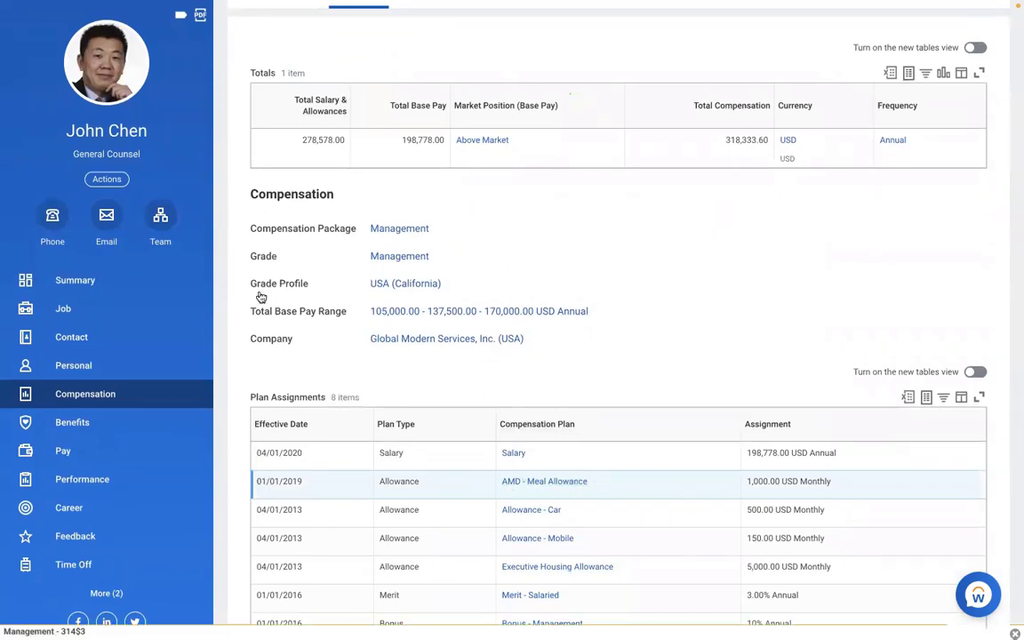
Open the payslip for the employee's 01/01/2019–01/15/2019 payroll result from the Pay section
click(80, 452)
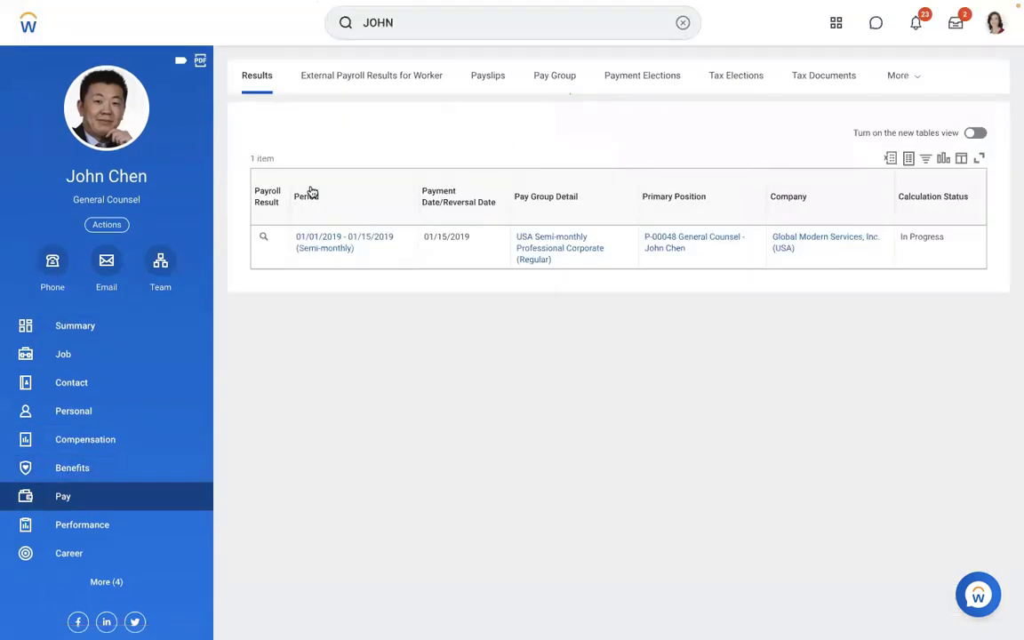
mouse_move(270, 238)
click(276, 241)
mouse_move(356, 297)
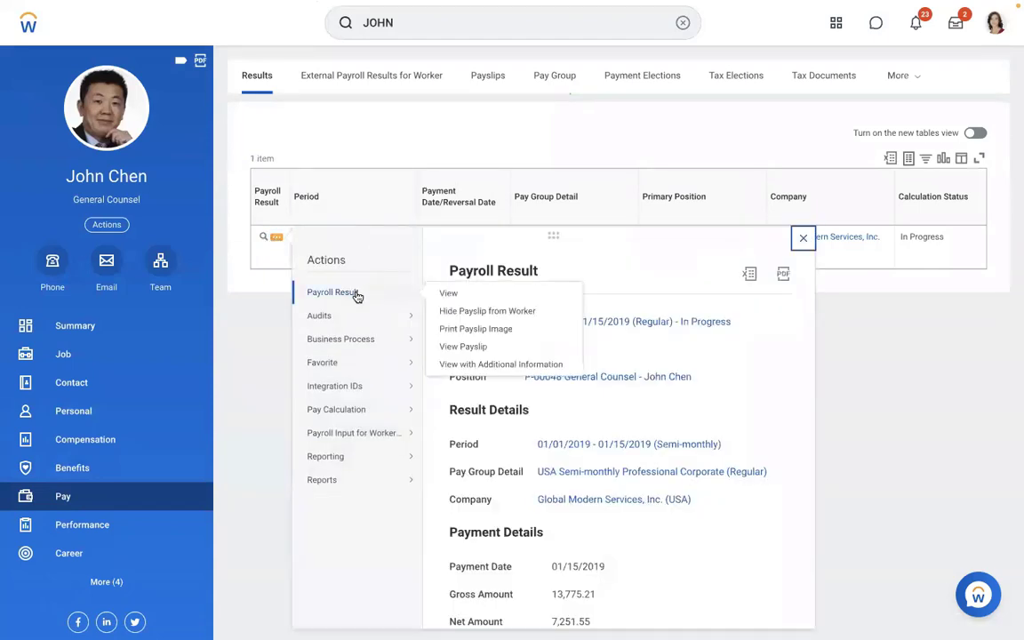
click(448, 347)
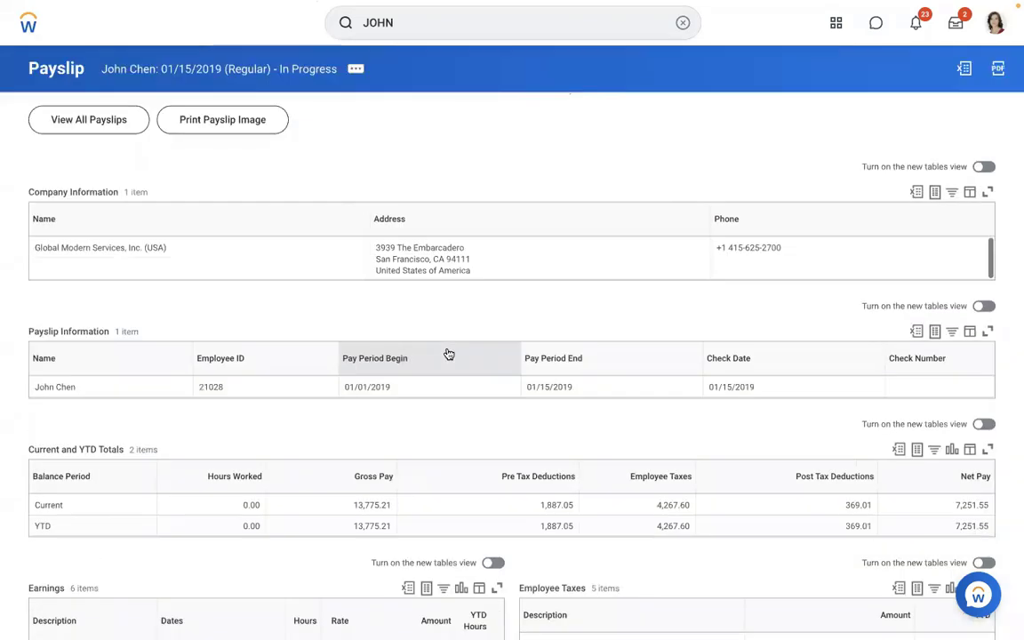
Review the payslip's earnings lines from Car Allowance to Imputed Income - GTL, gross 13,775.21
scroll(325, 438, down, 2)
scroll(325, 438, down, 5)
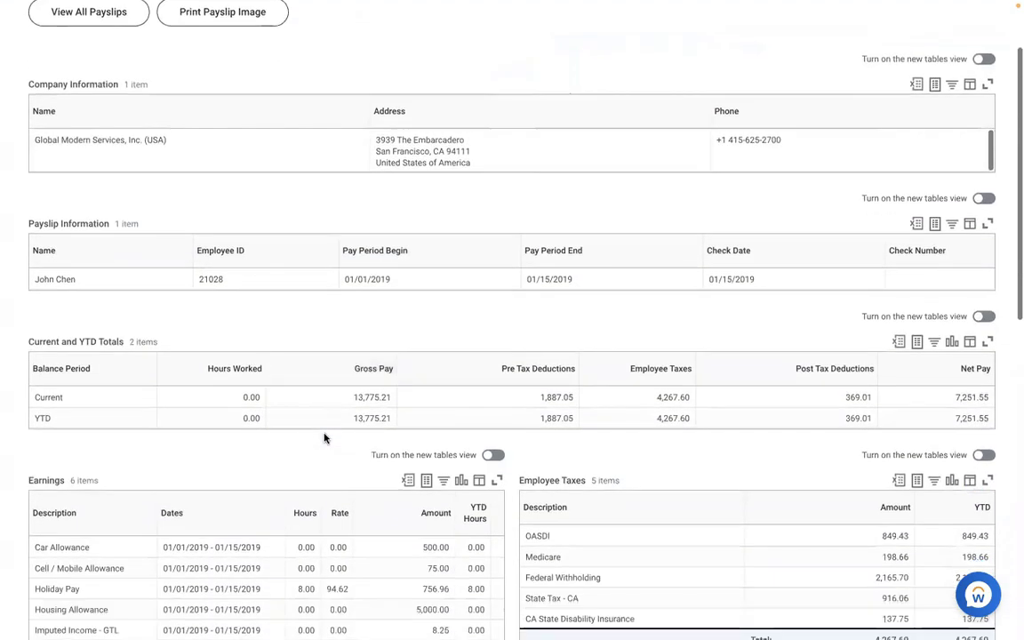
drag(34, 254, 125, 361)
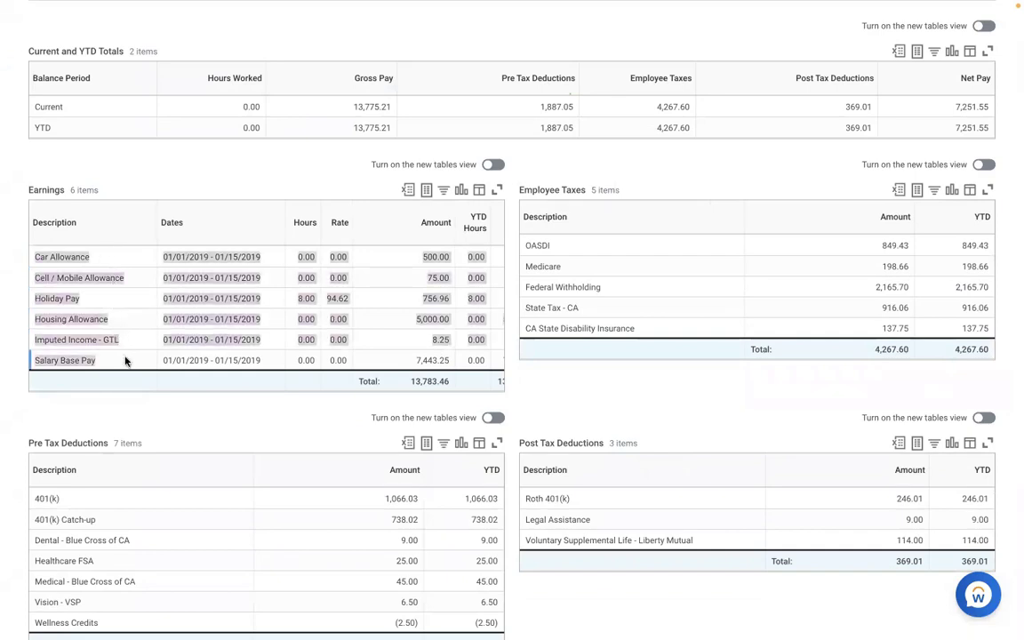
click(126, 422)
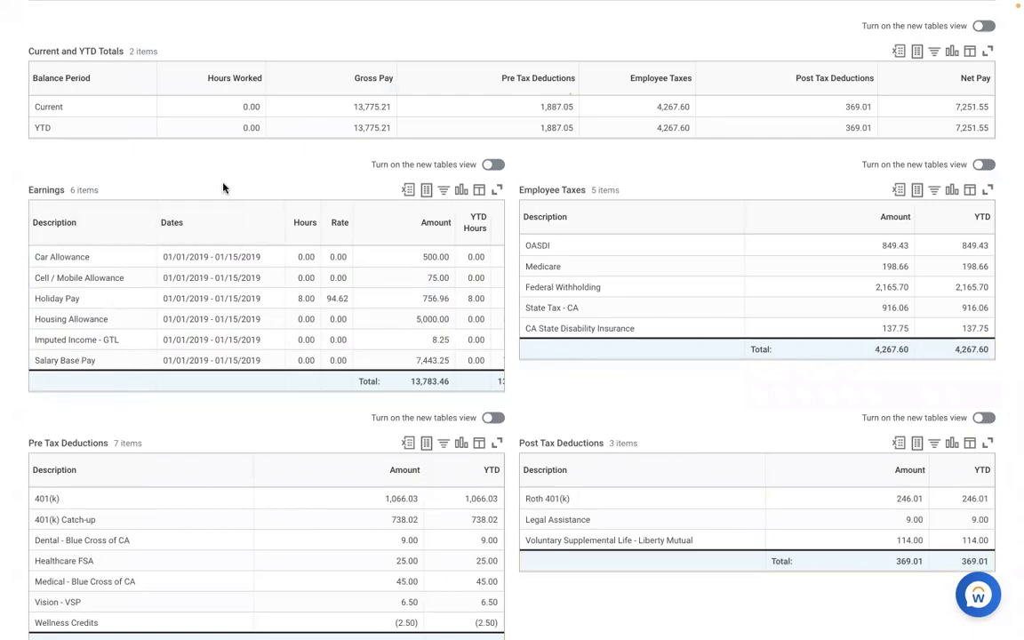
scroll(223, 187, up, 3)
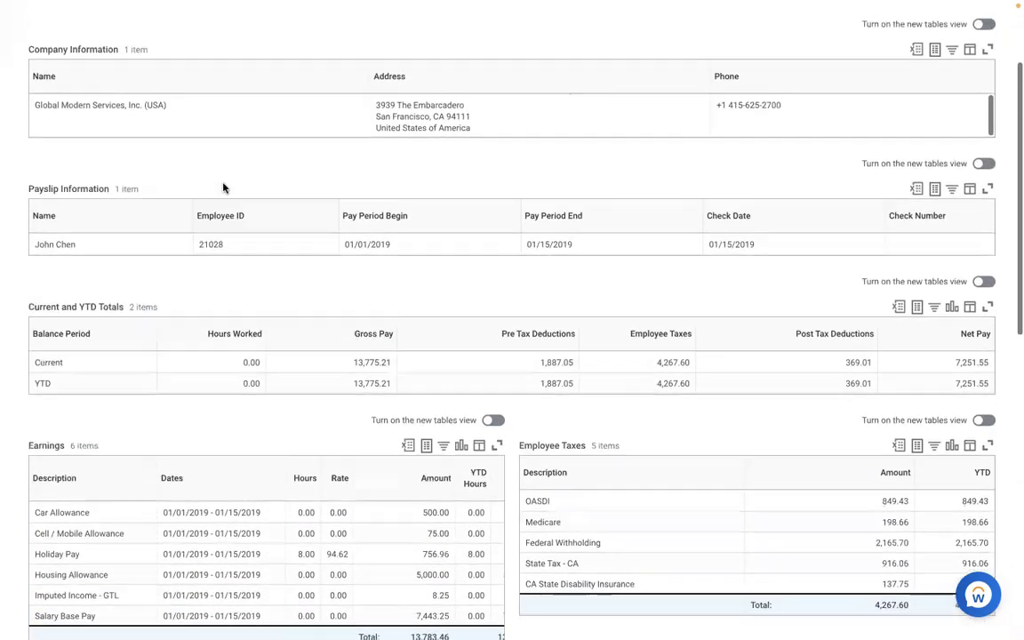
scroll(223, 187, up, 2)
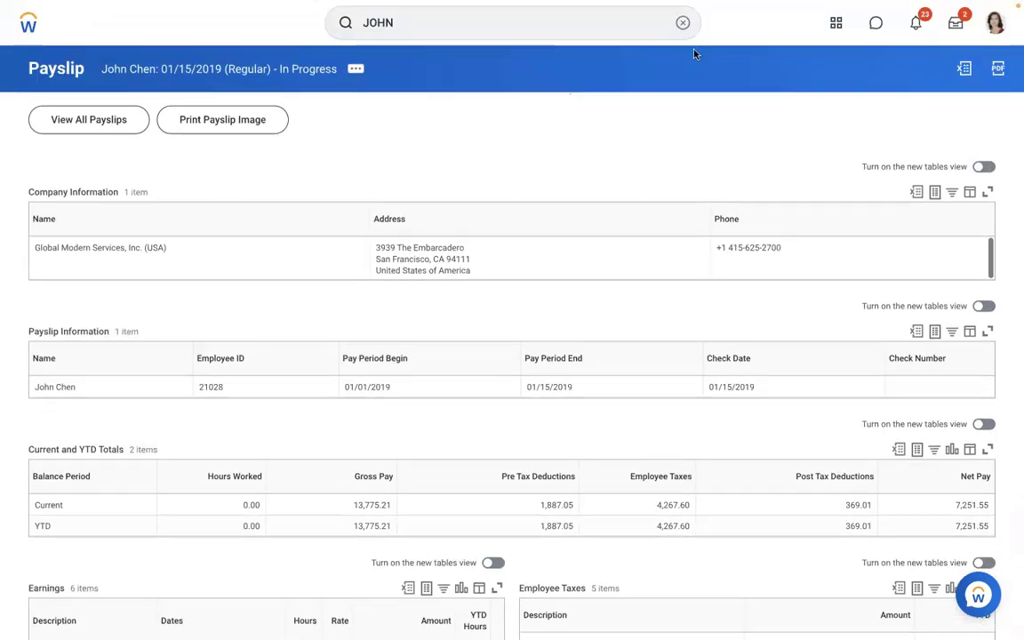
Search 'create earn' in the global search box and open the Create Earning task
click(682, 23)
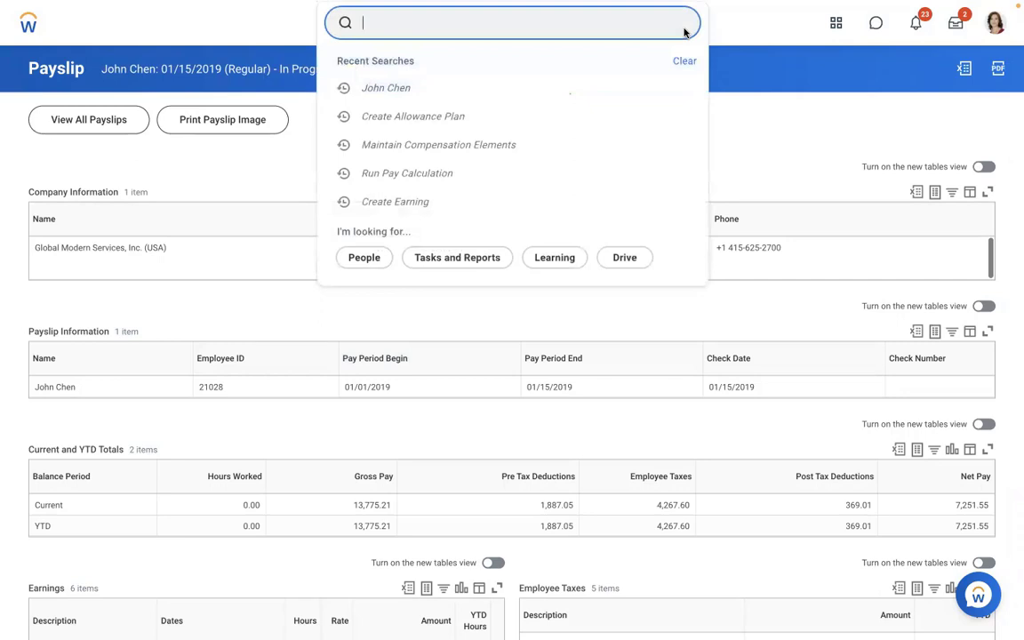
click(607, 28)
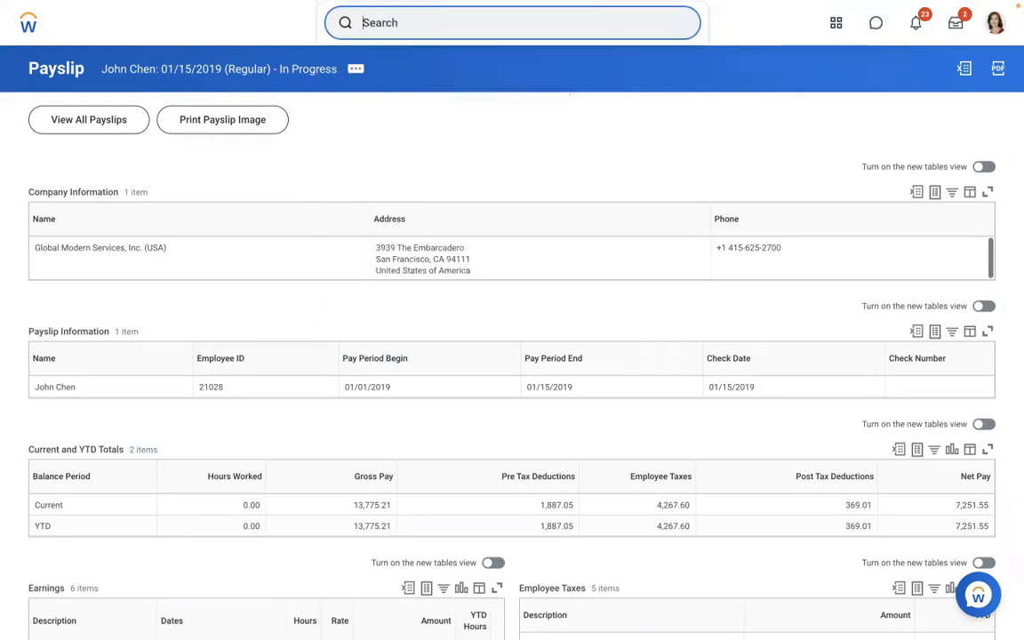
text(A)
click(607, 27)
key(BackSpace)
text(create earning)
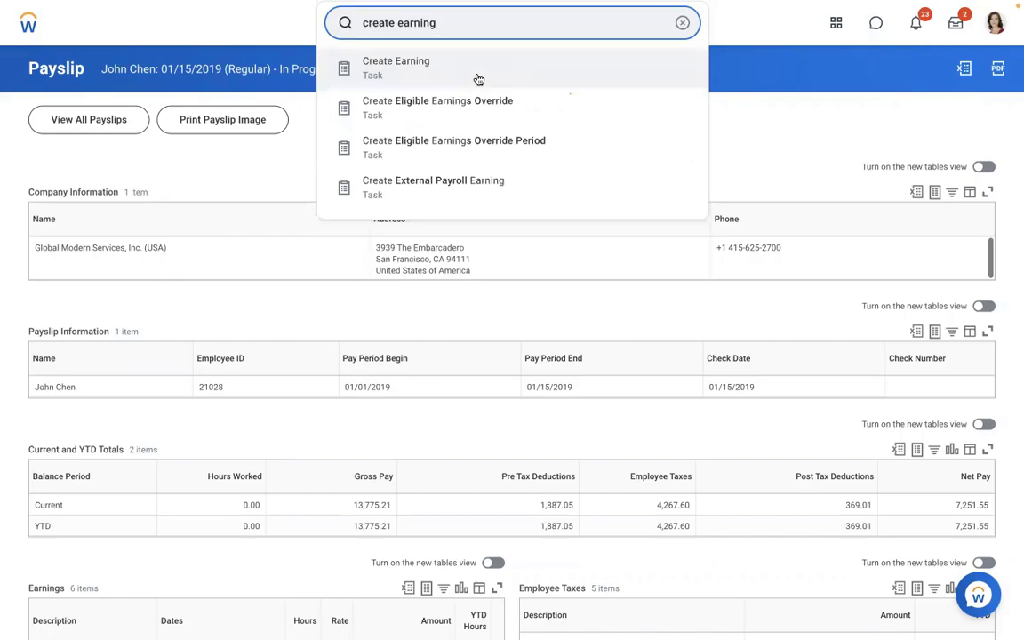
click(476, 79)
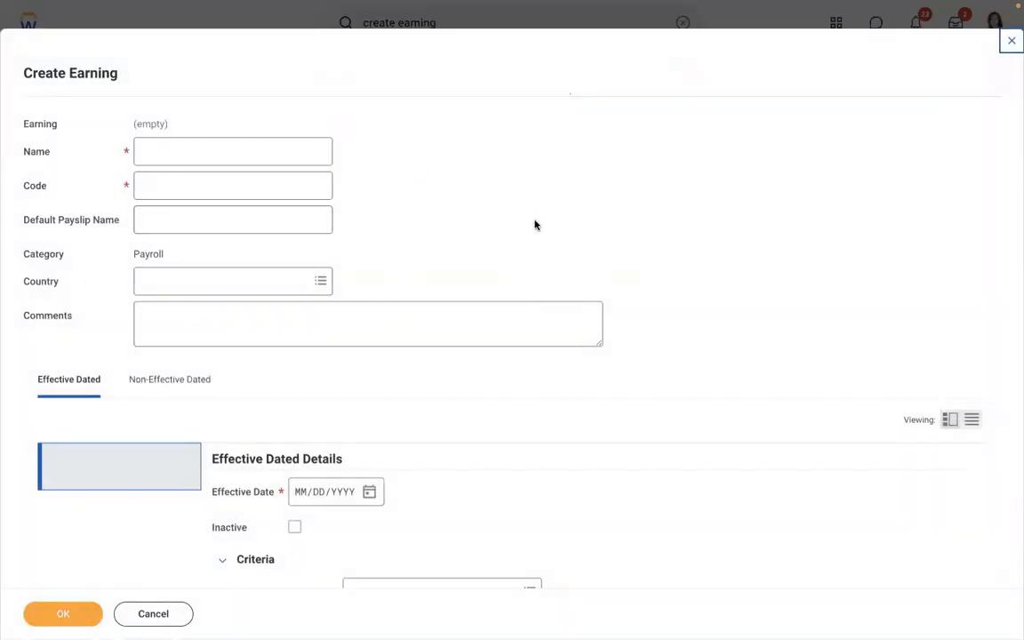
click(243, 156)
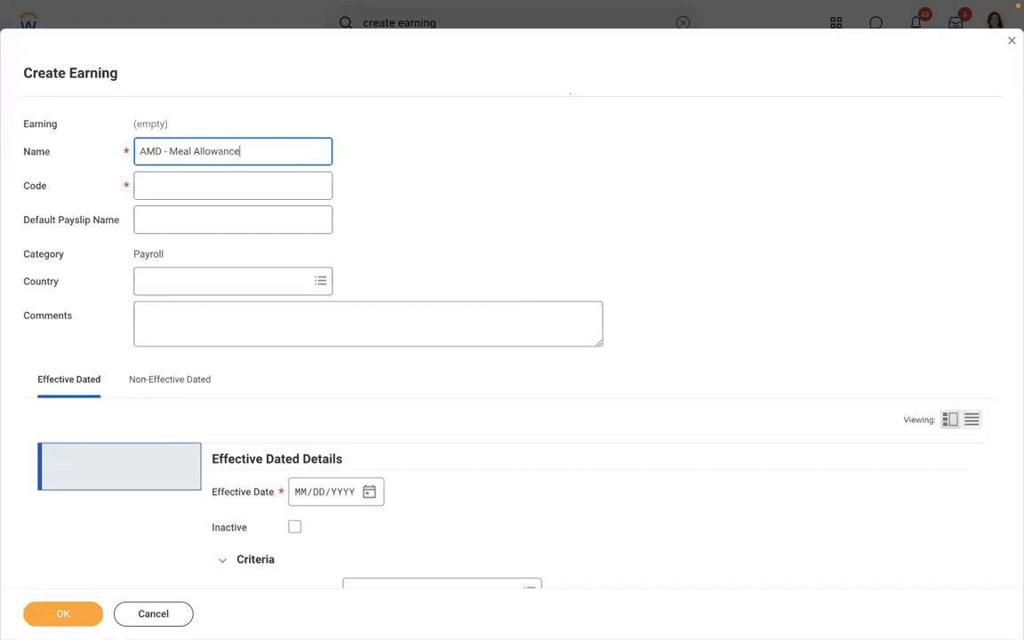
click(224, 187)
text(AMDMA)
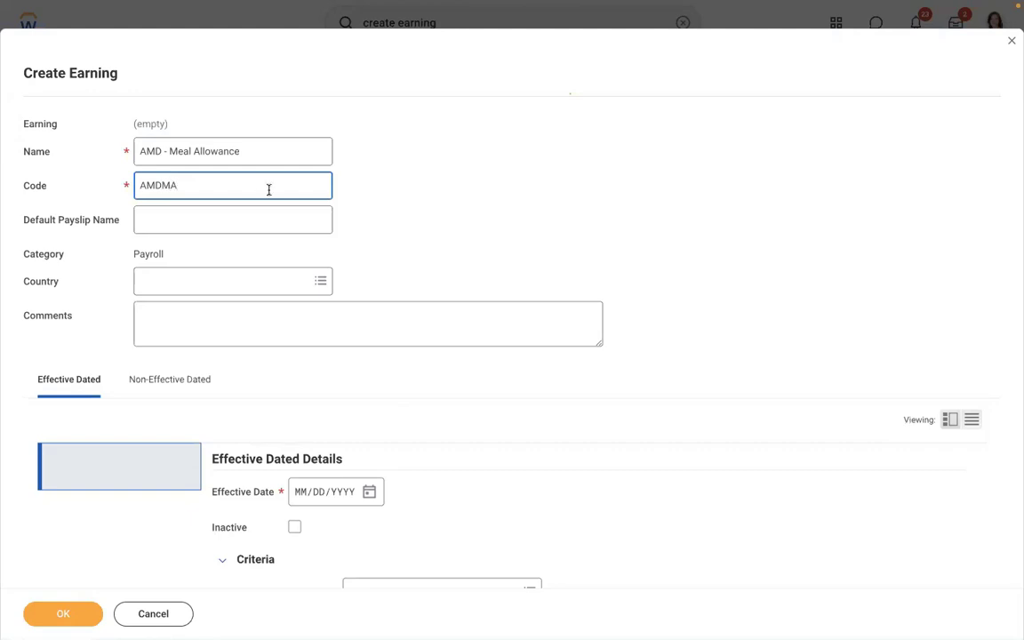
click(180, 225)
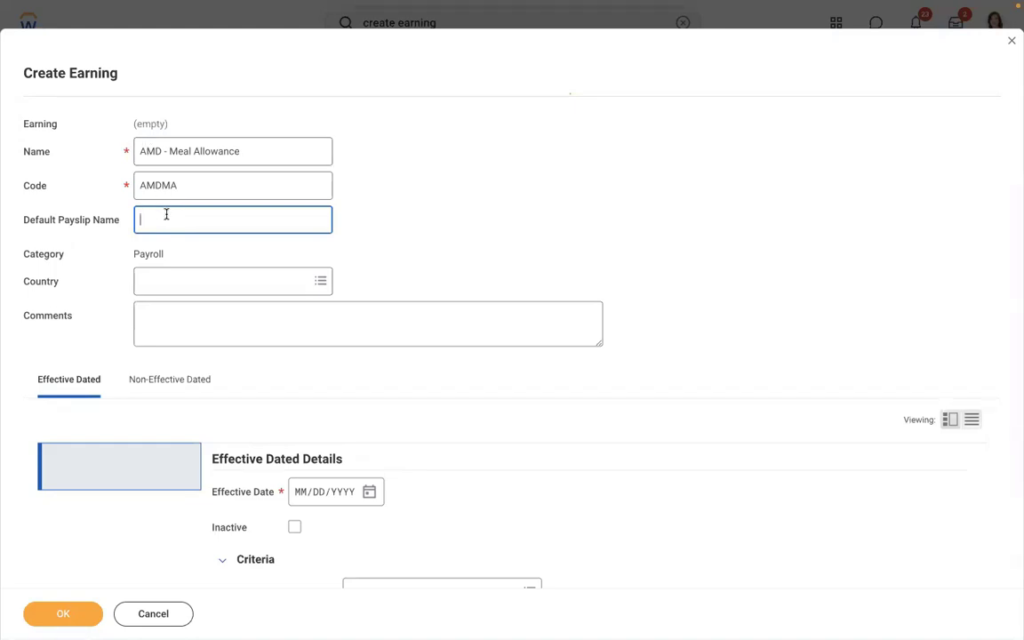
click(254, 146)
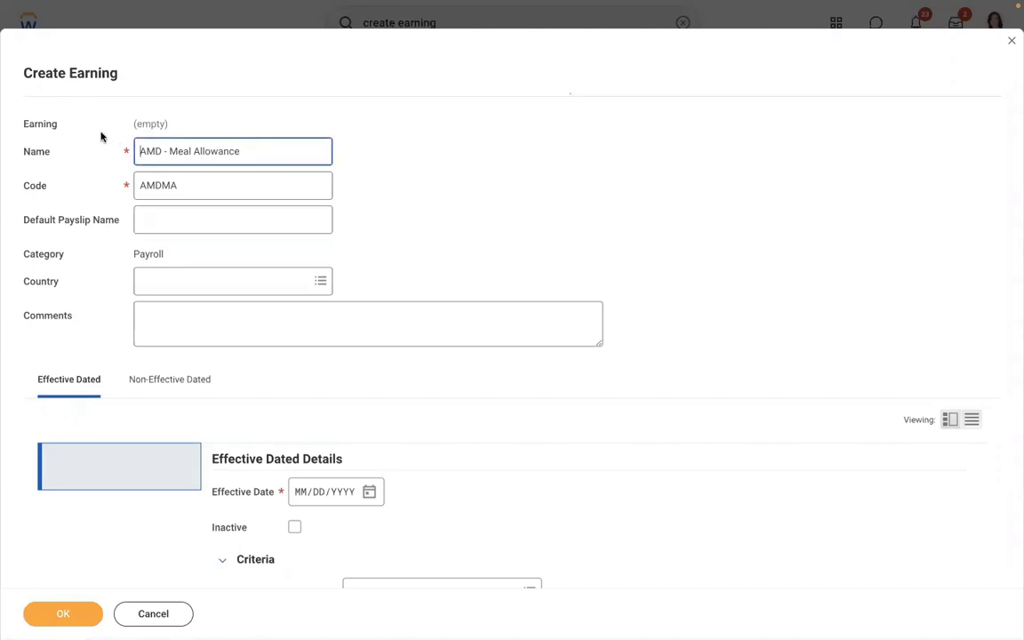
drag(240, 151, 140, 141)
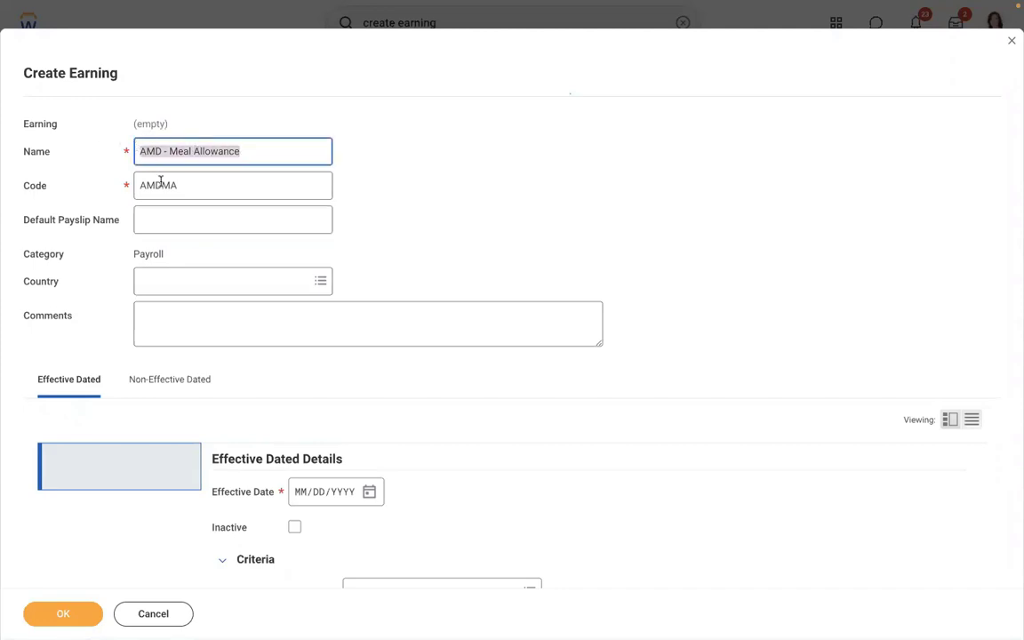
click(164, 228)
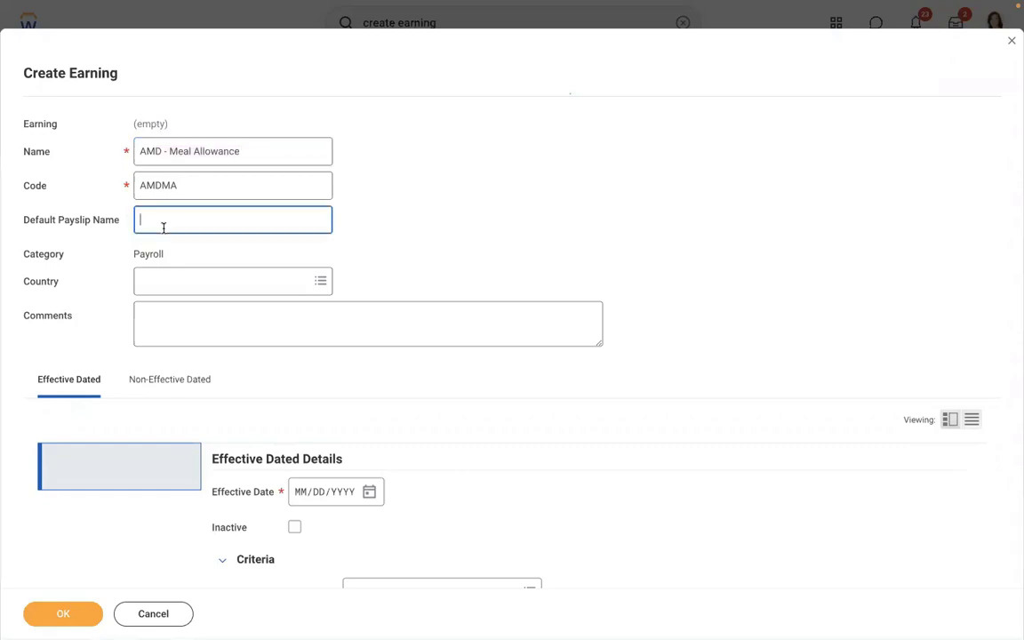
text(Meal Allowance)
drag(135, 214, 96, 208)
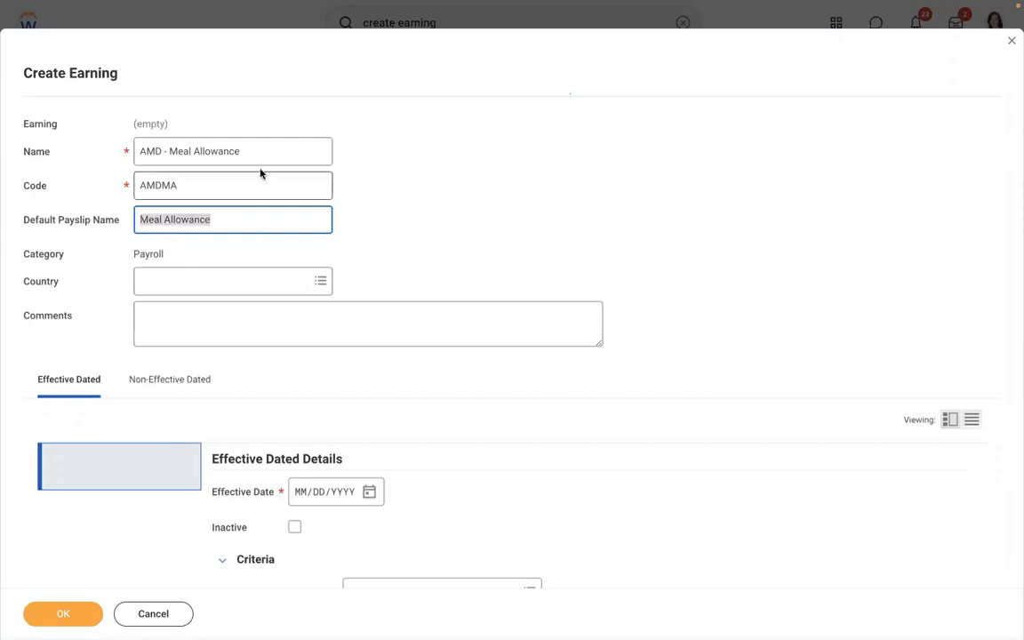
drag(254, 153, 92, 132)
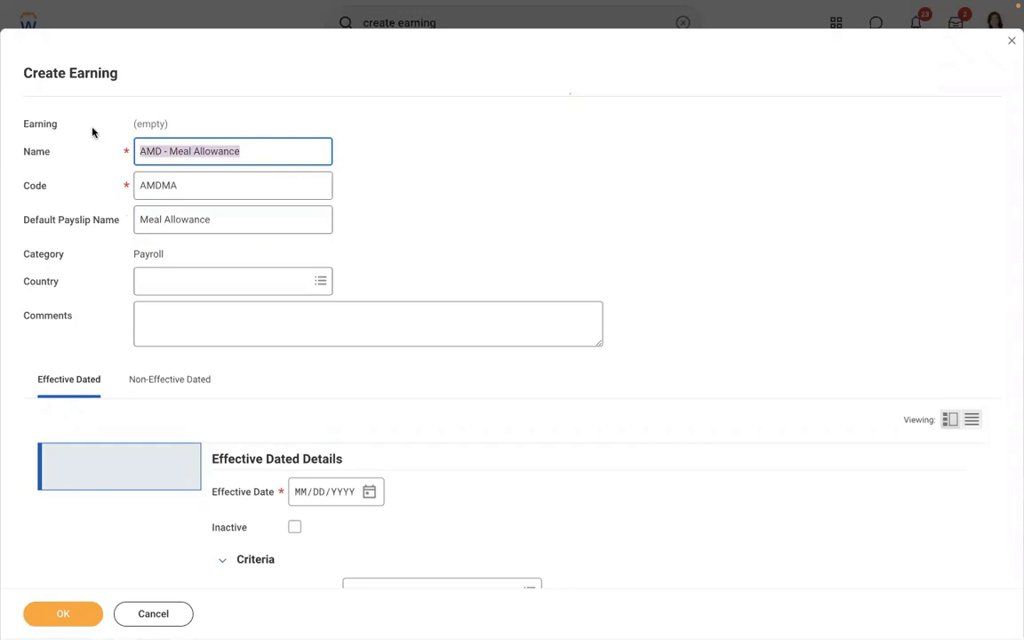
click(238, 152)
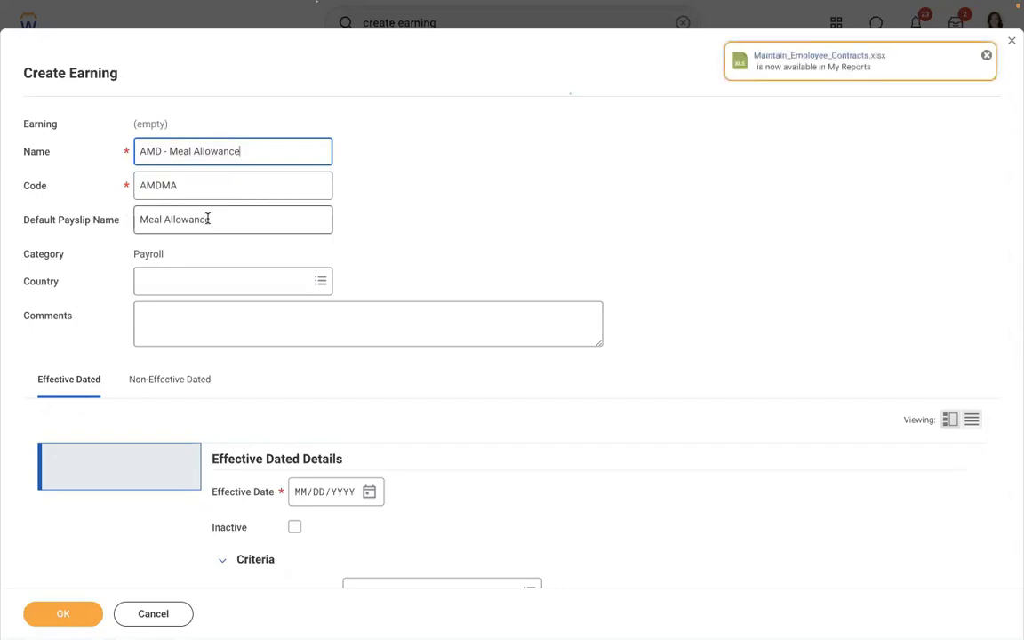
click(209, 220)
double_click(217, 220)
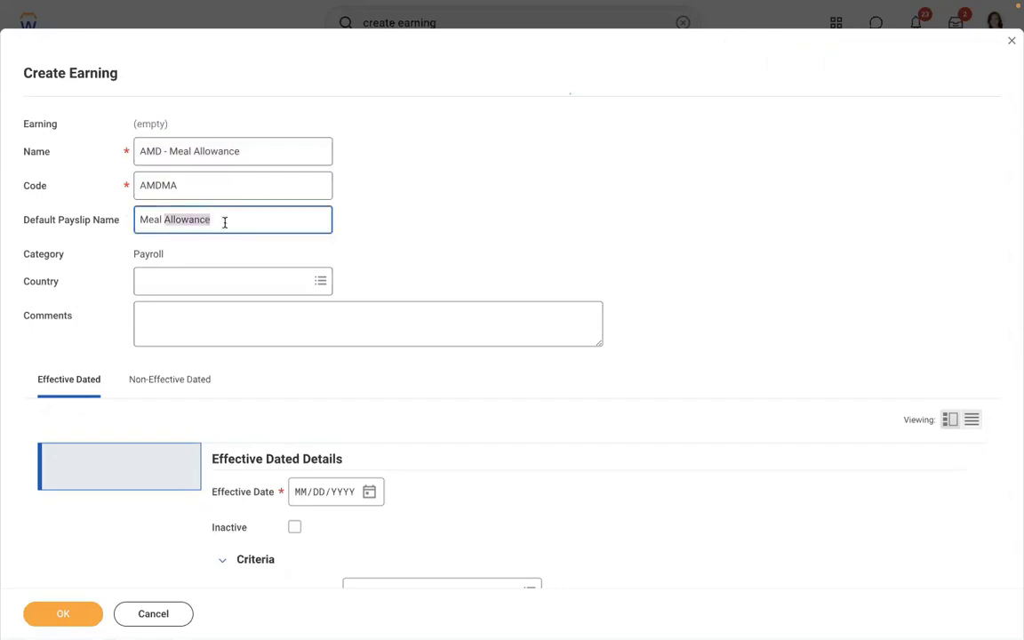
click(224, 222)
drag(212, 221, 143, 203)
key(BackSpace)
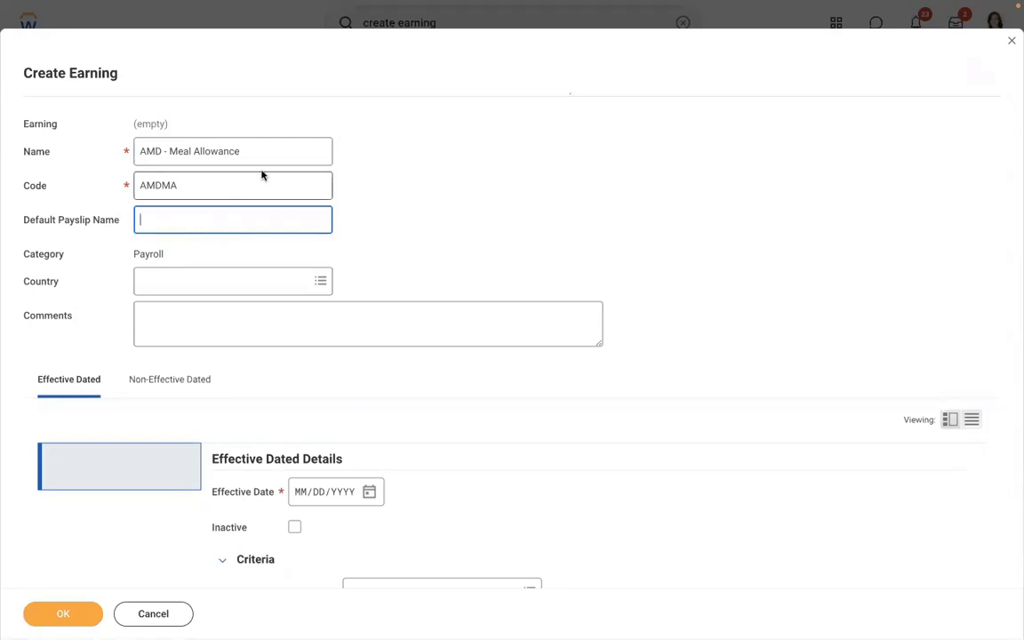
click(240, 150)
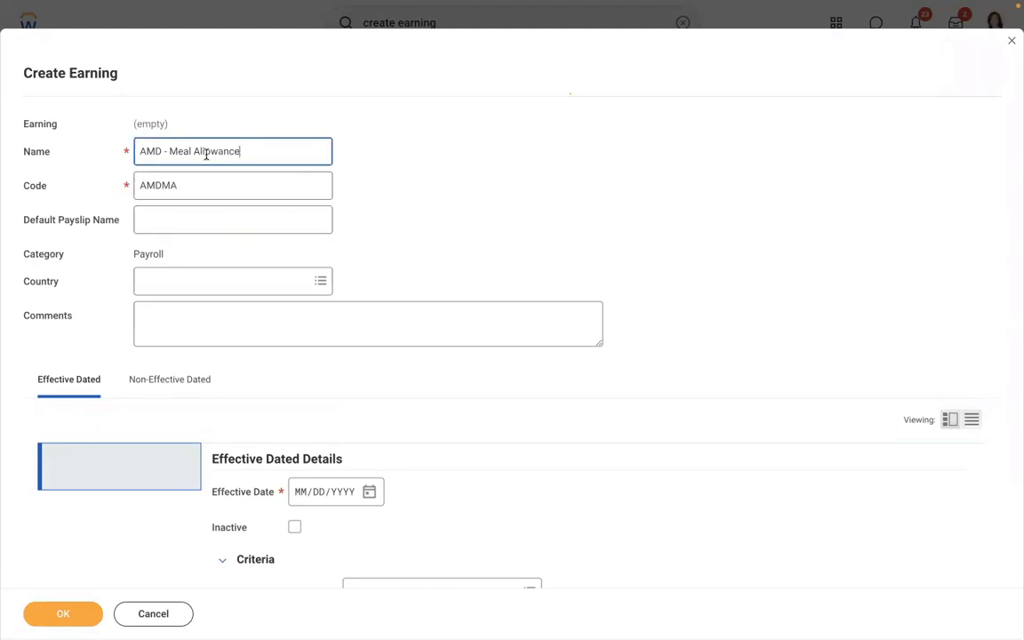
click(305, 123)
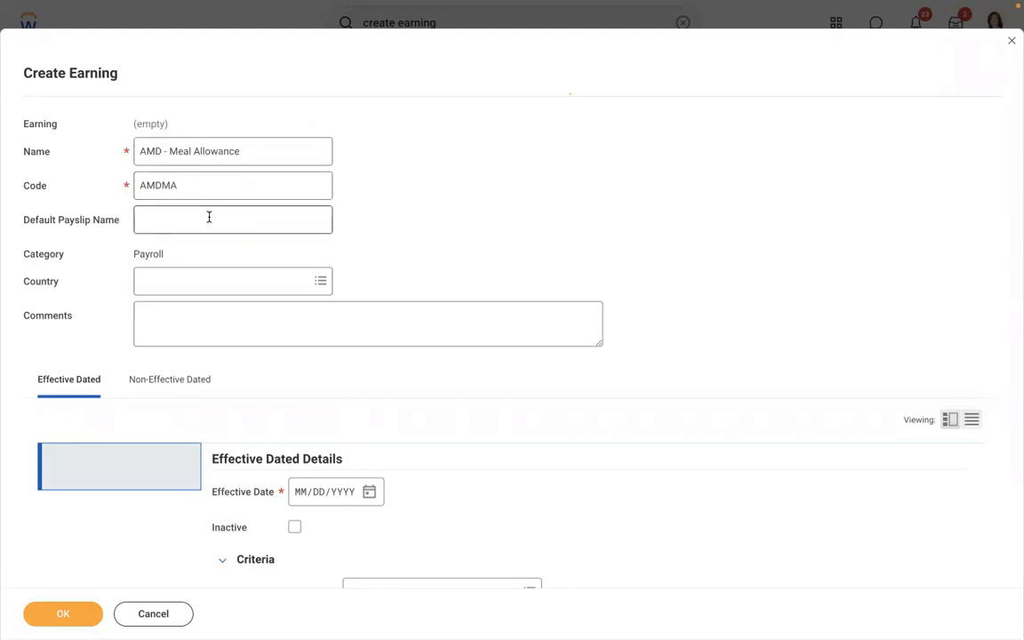
Set the earning's country to United States of America and its effective date to 01/01/2019
click(180, 280)
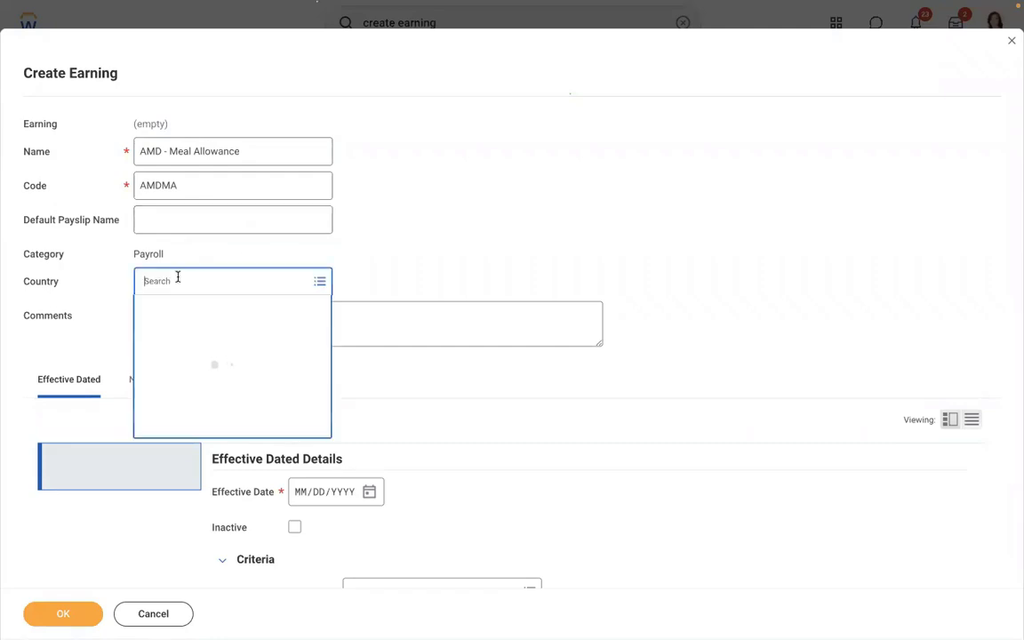
text(unit)
key(Return)
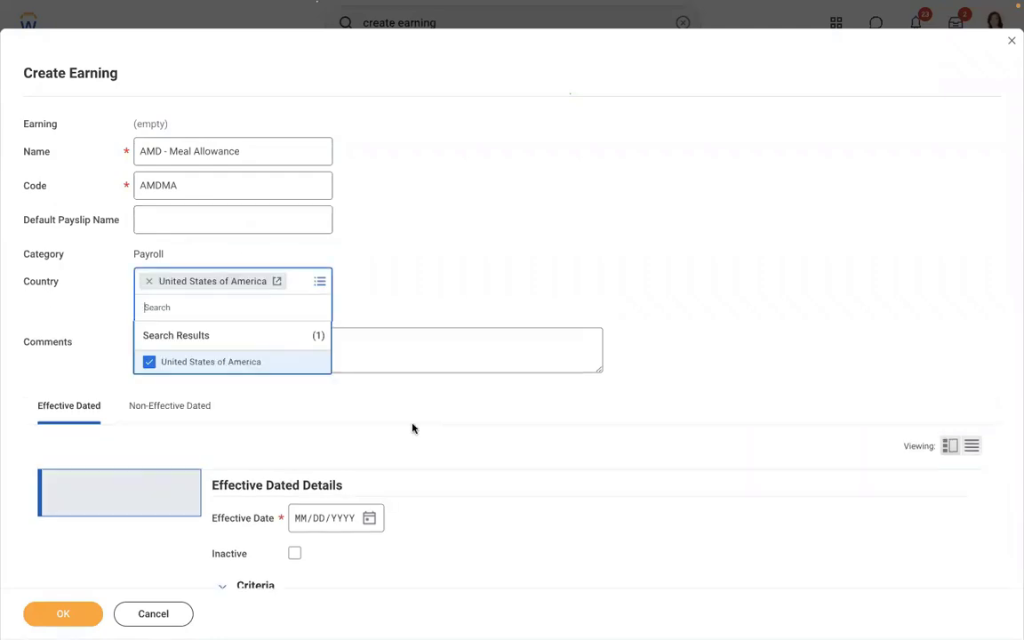
click(413, 428)
scroll(412, 428, down, 5)
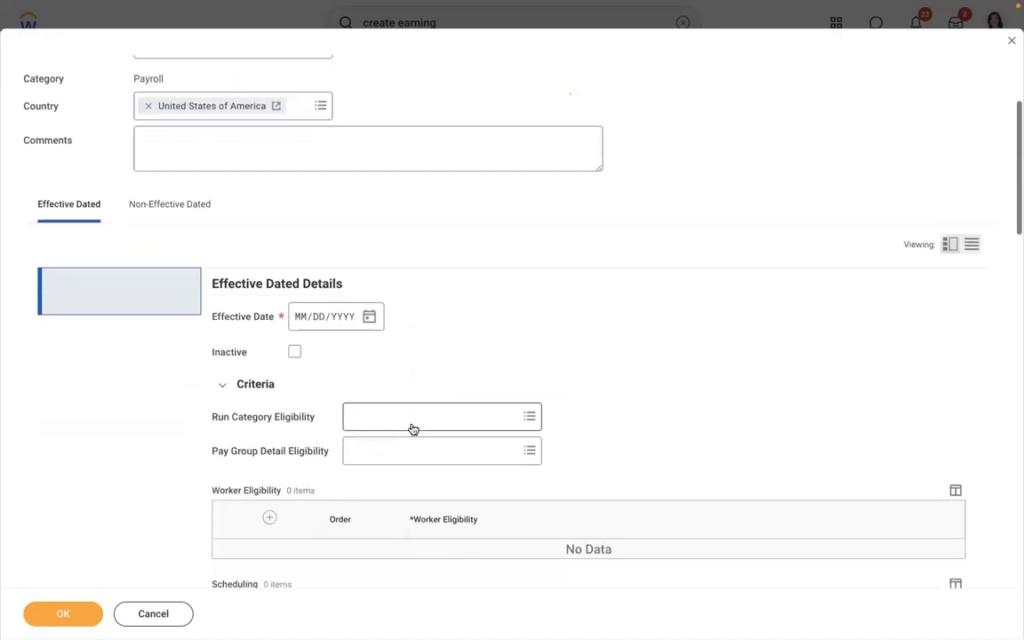
click(302, 267)
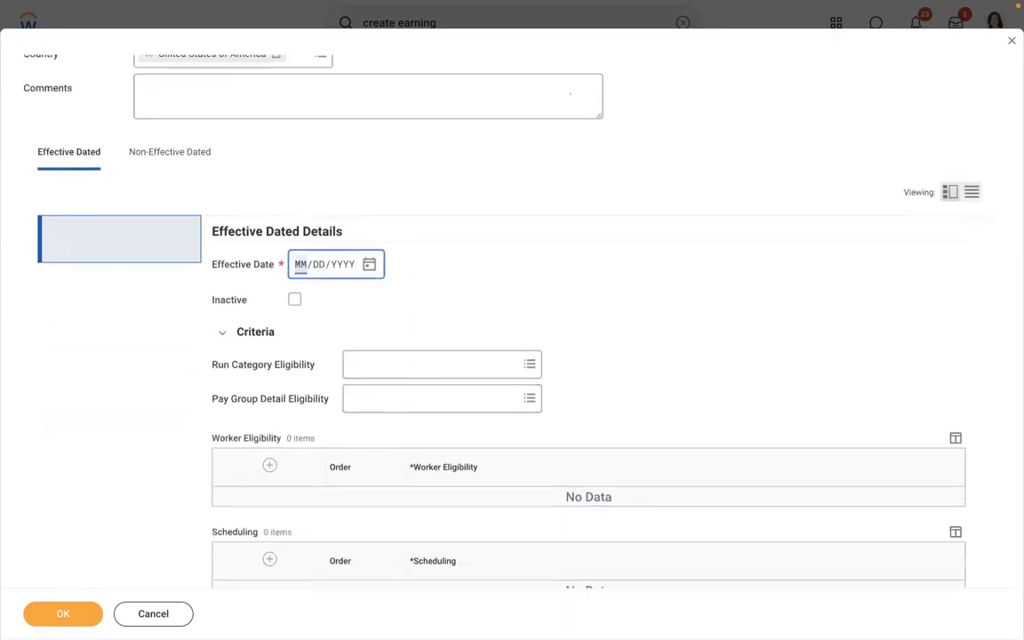
text(01/01/2019)
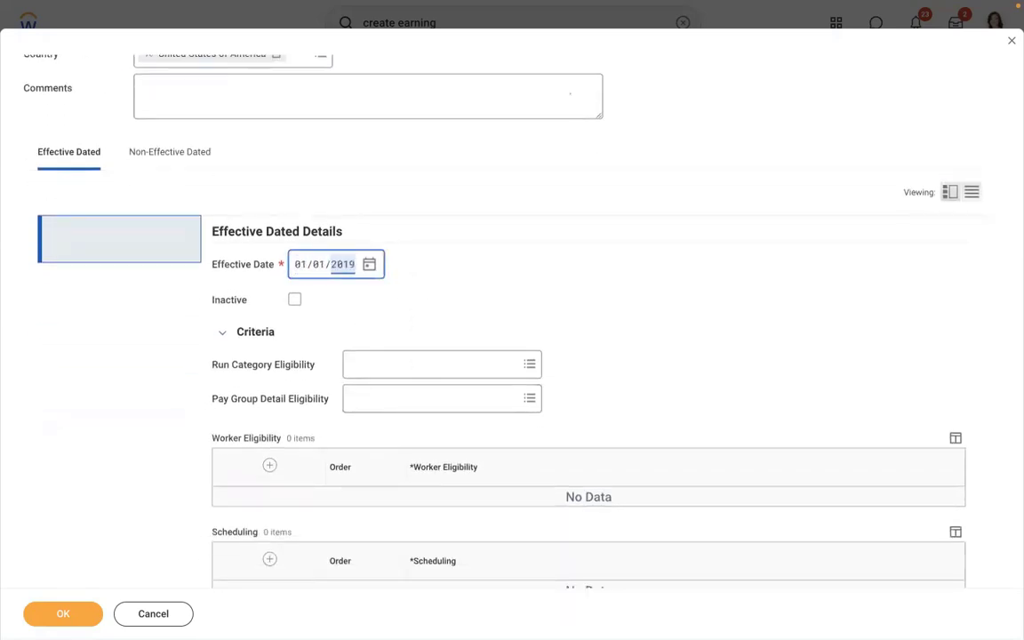
click(527, 243)
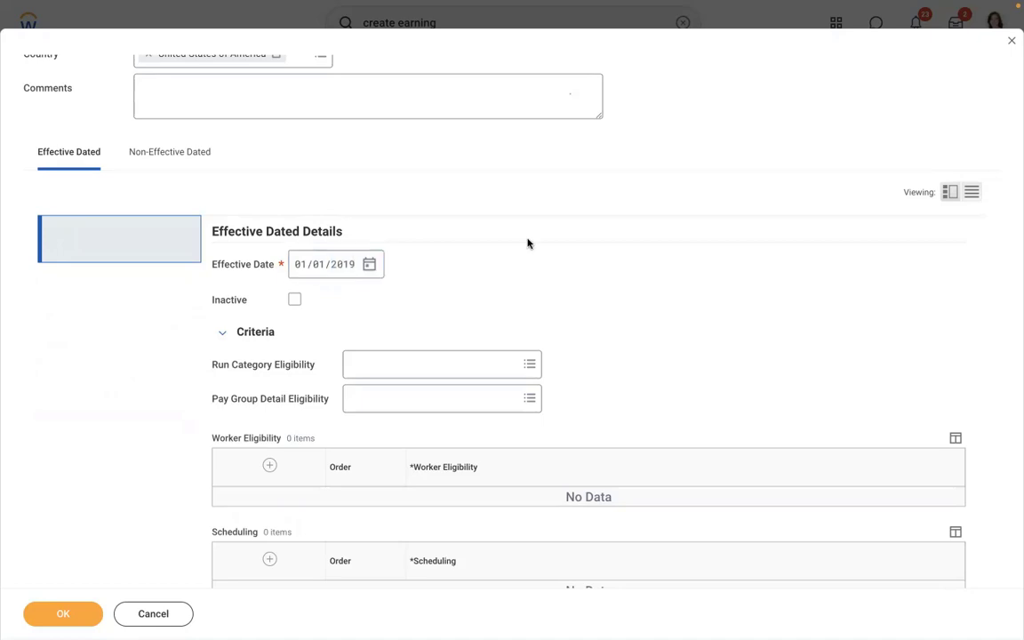
Set Run Category Eligibility to Regular and bring up the Pay Group Detail Eligibility choices
scroll(528, 243, down, 3)
click(448, 248)
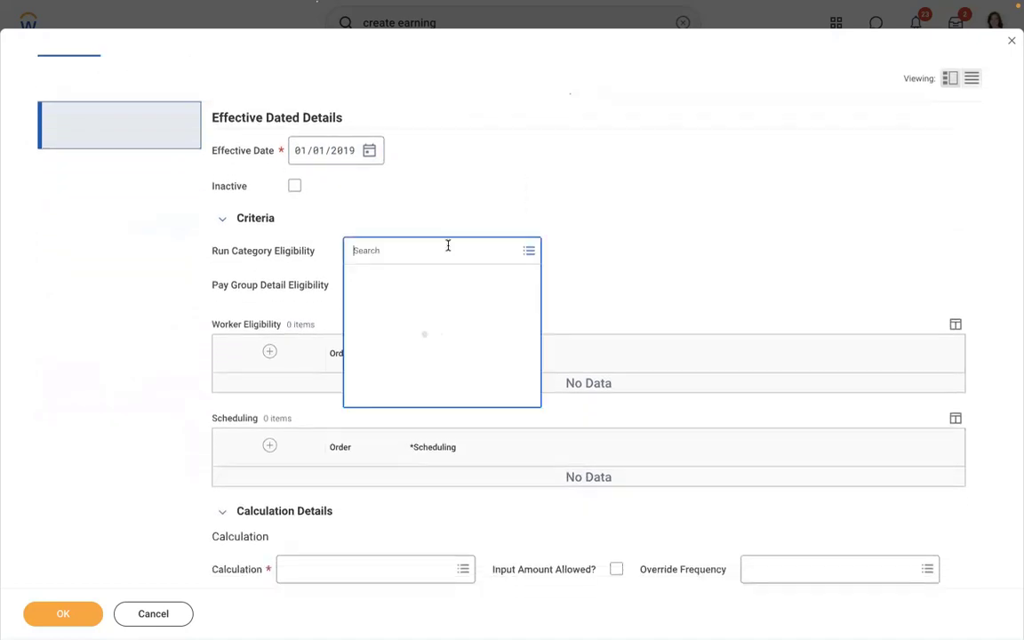
text(regu)
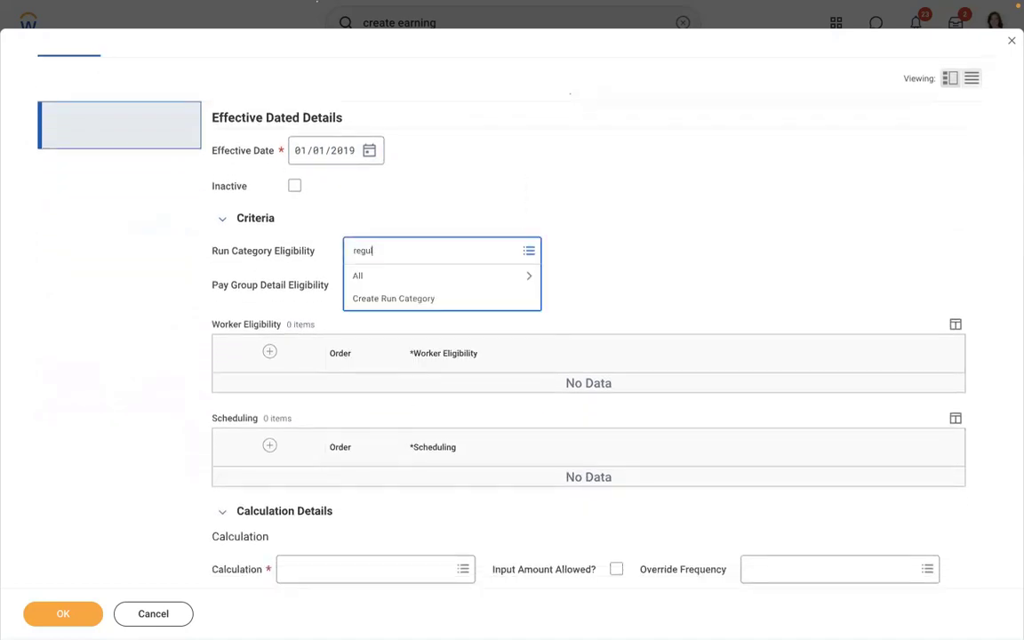
text(lar)
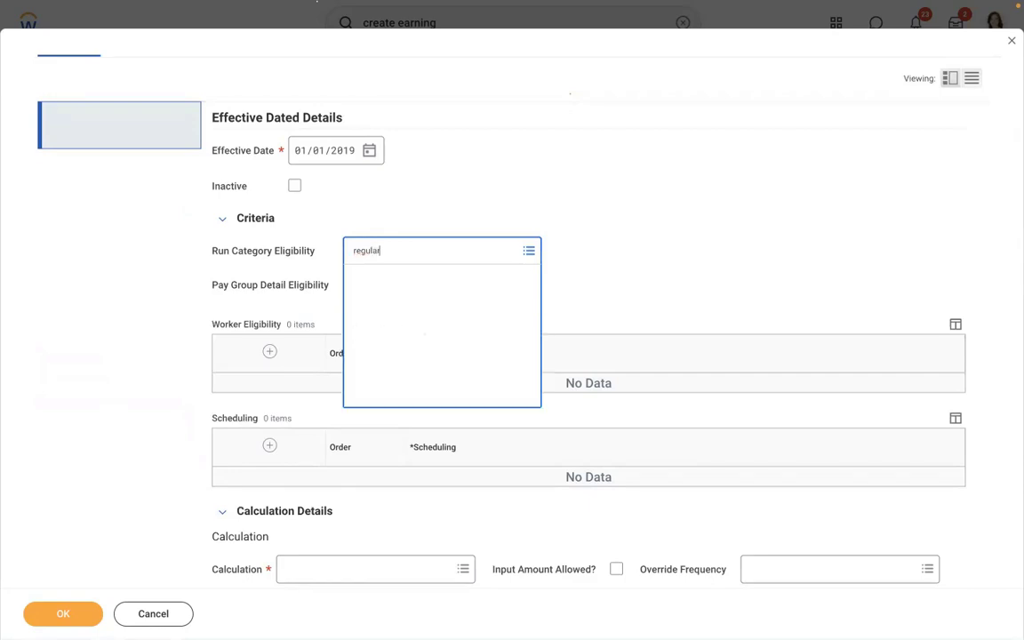
click(395, 306)
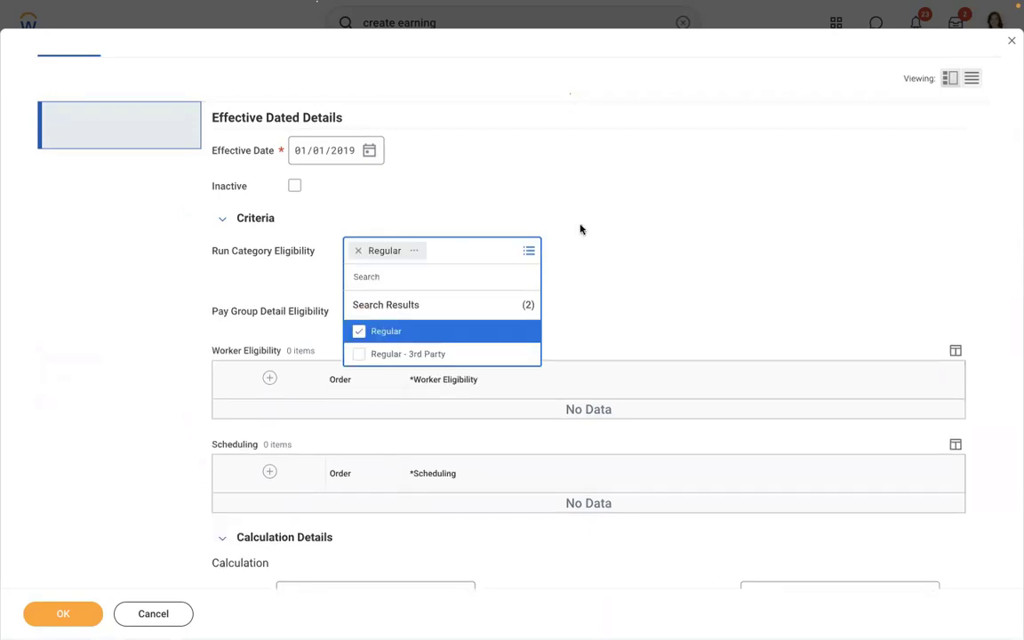
click(580, 229)
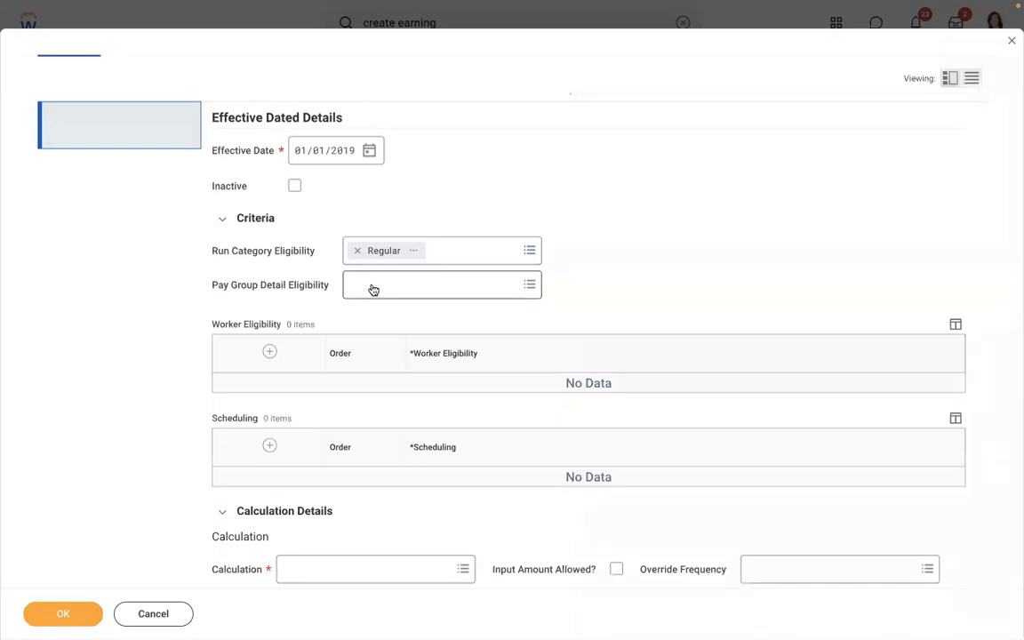
click(369, 287)
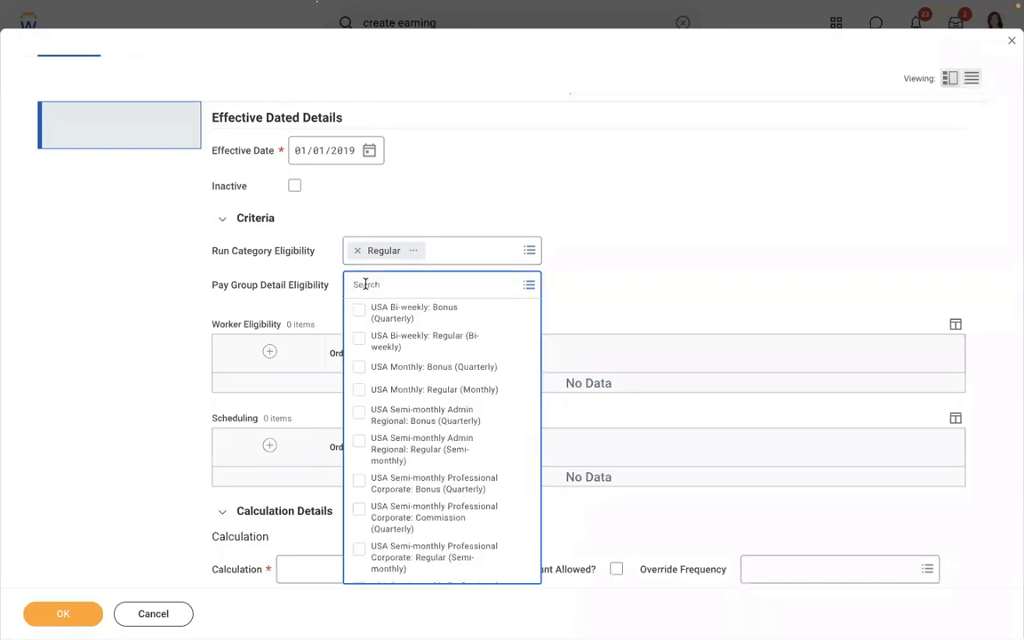
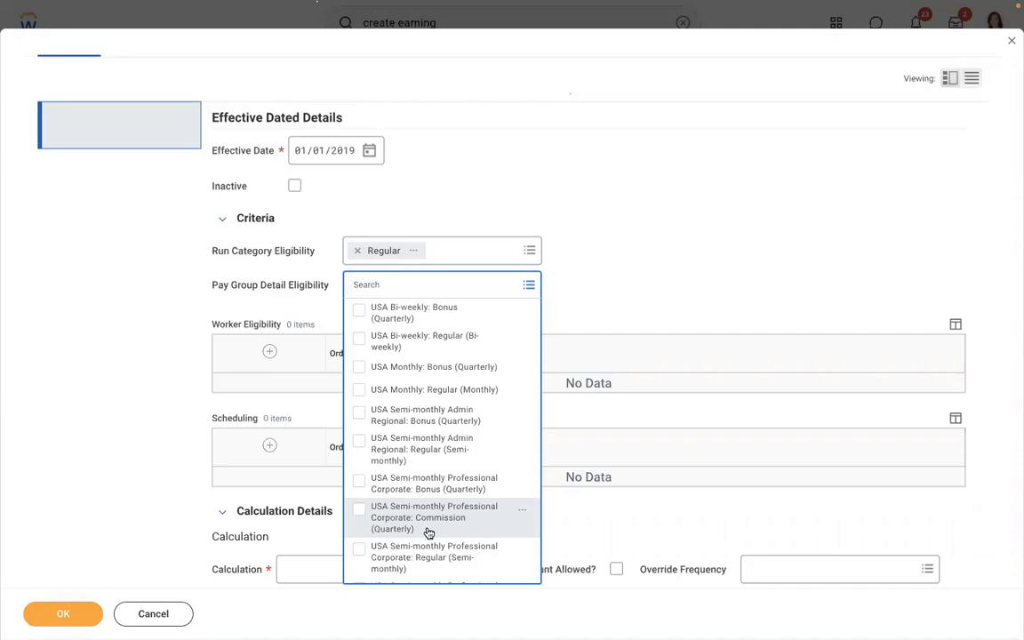
Re-pick Regular from All run categories as the only eligible category and open its details
click(698, 201)
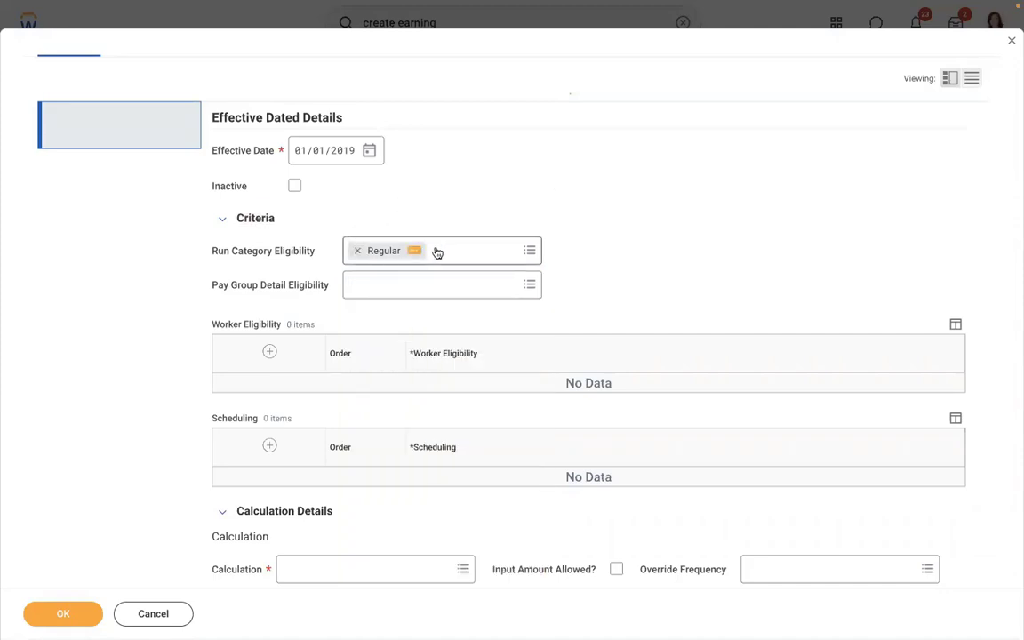
click(357, 252)
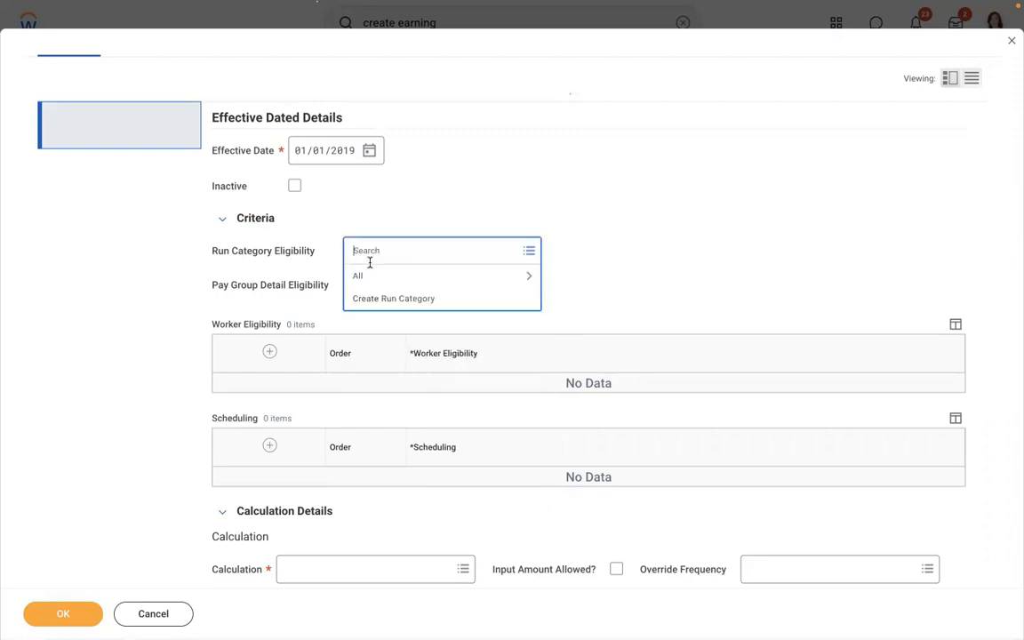
click(382, 276)
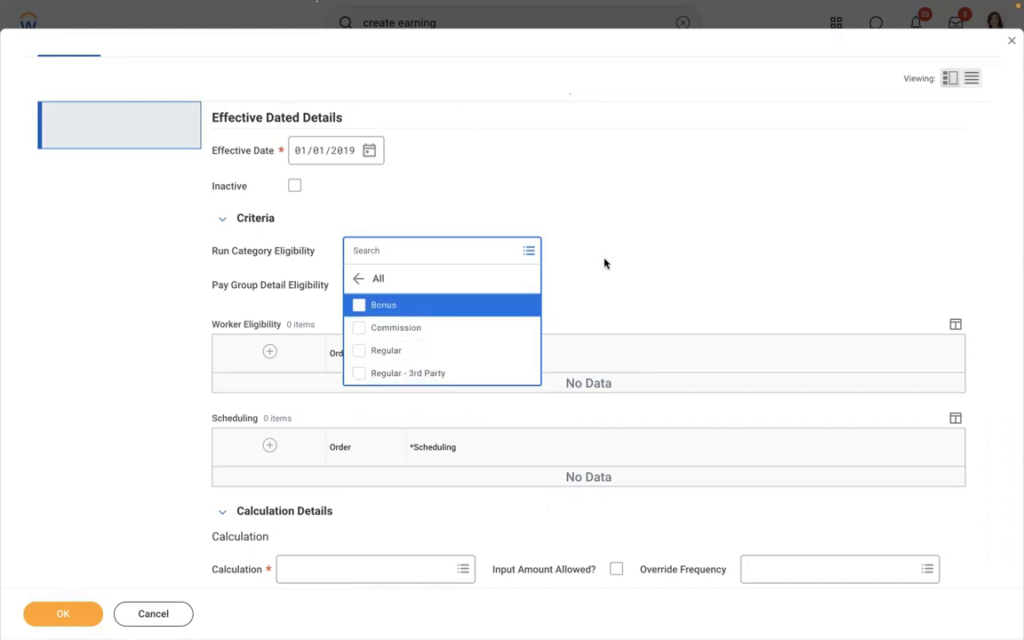
click(622, 243)
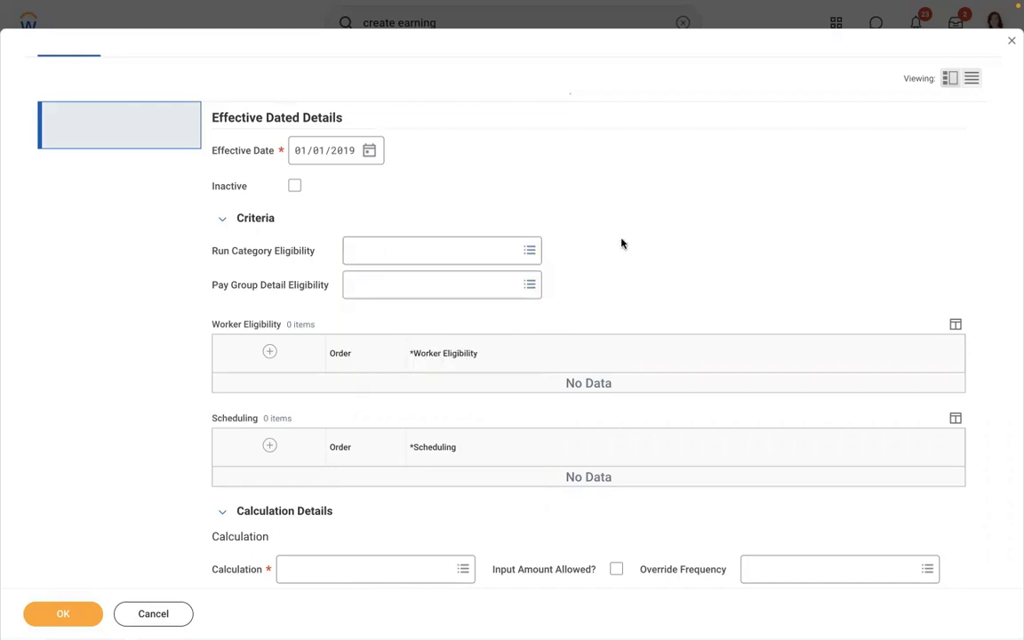
click(383, 254)
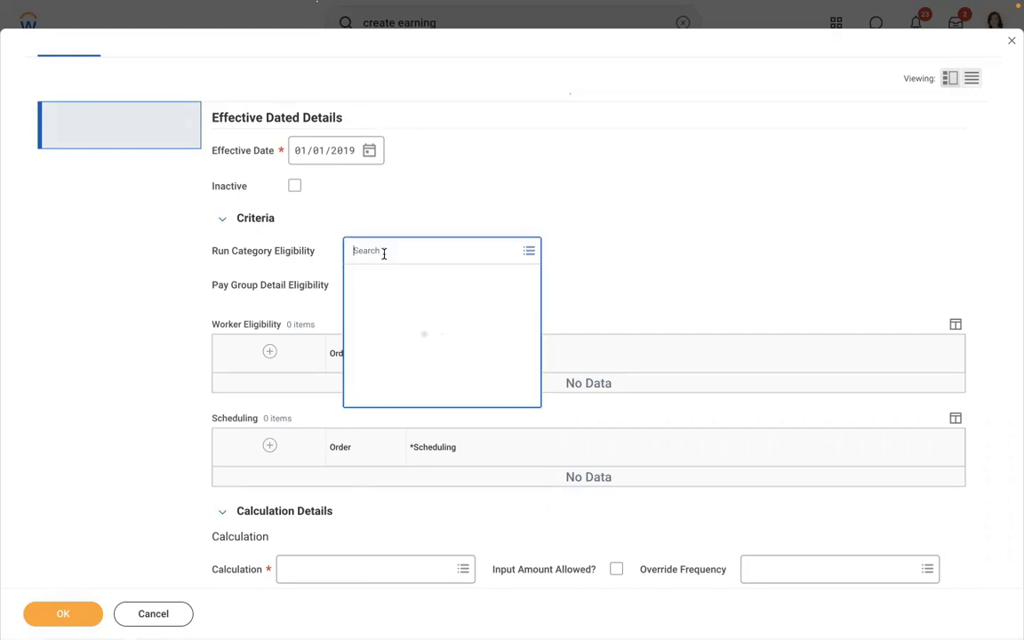
click(380, 279)
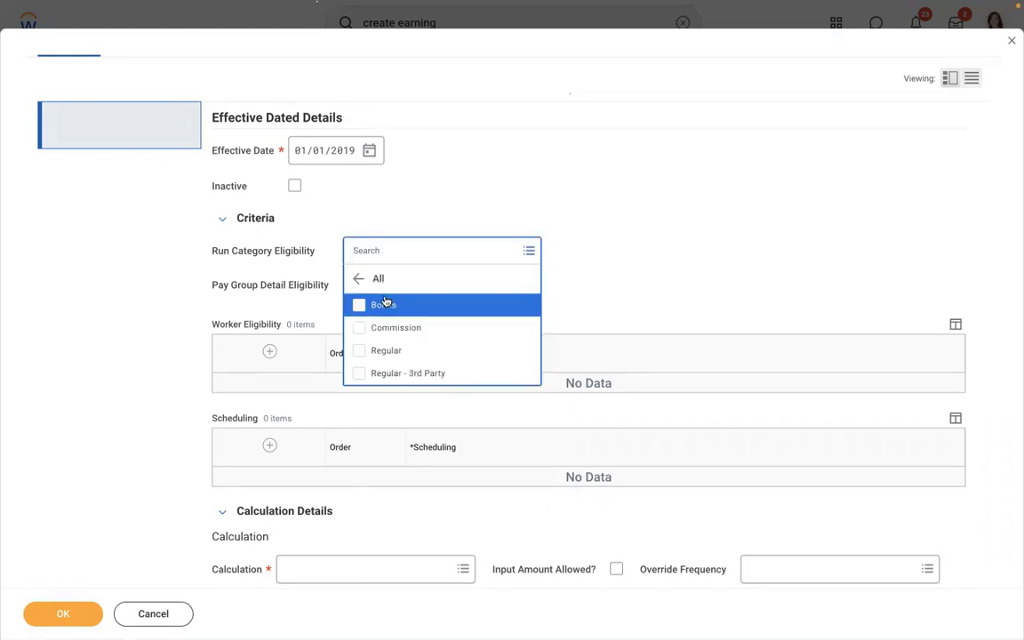
click(375, 350)
click(651, 199)
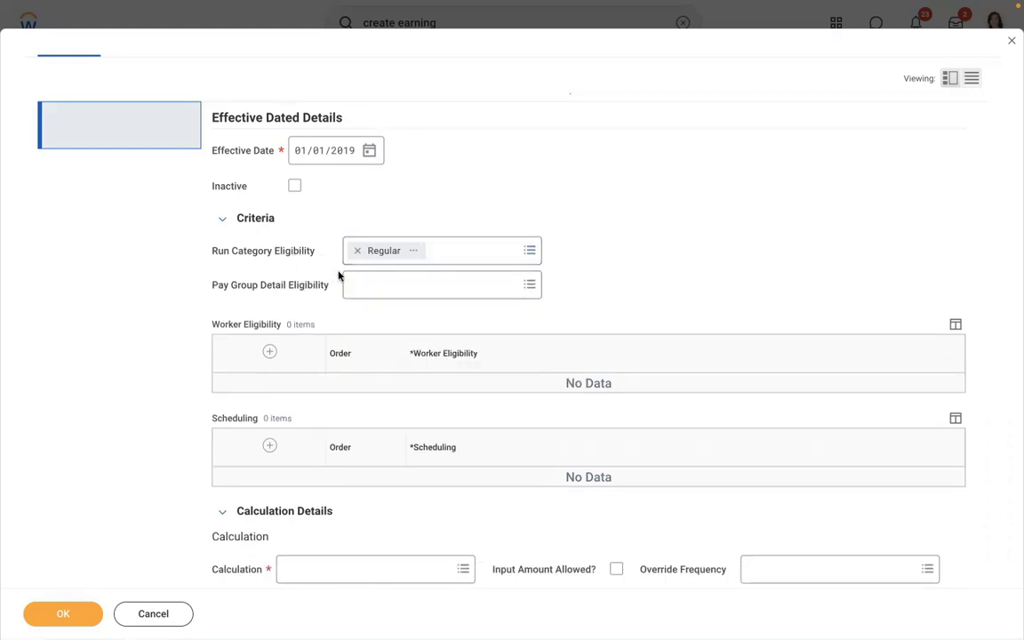
click(414, 251)
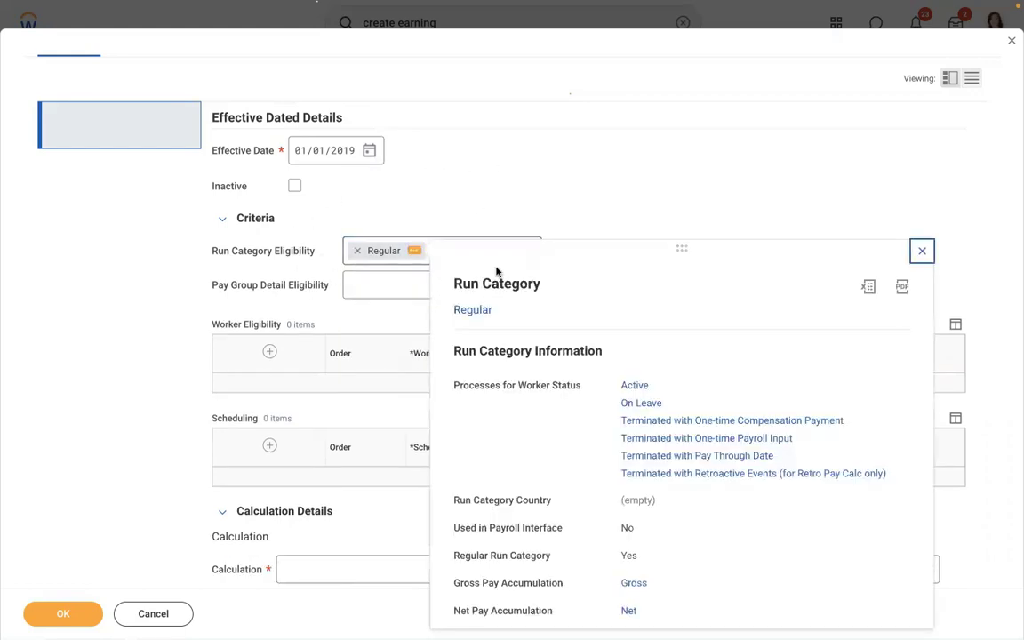
Highlight the Active worker status and the Gross and Net pay accumulations, then close the Regular details
drag(682, 386, 608, 387)
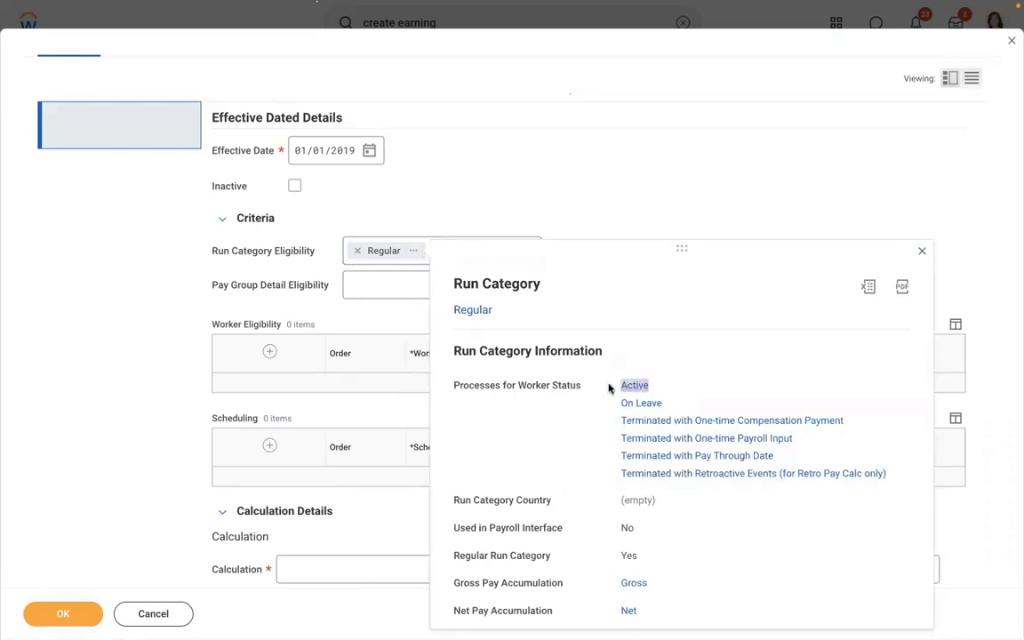
drag(663, 612, 637, 585)
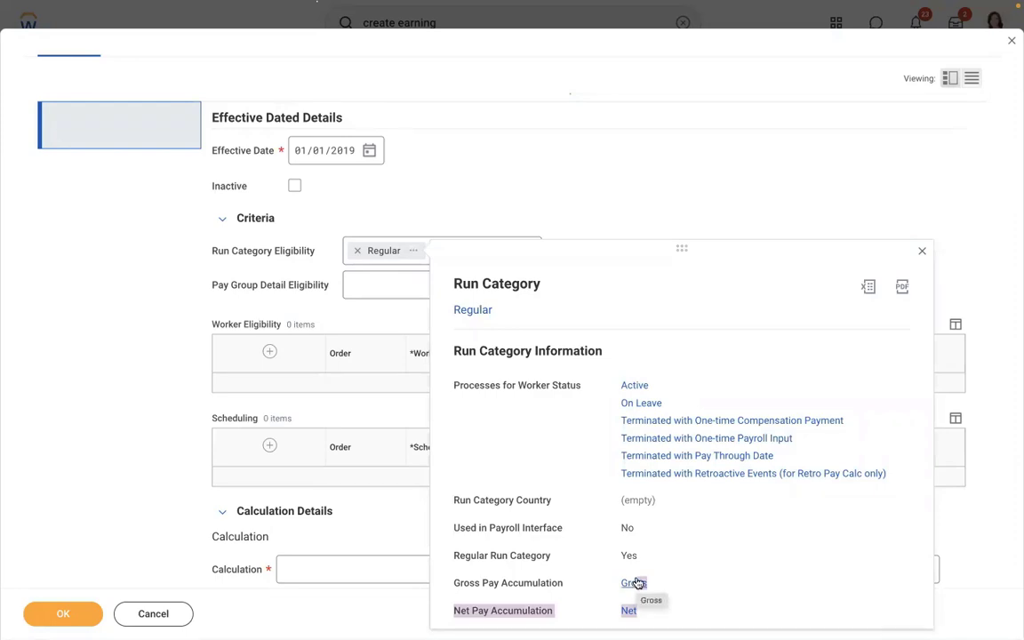
click(575, 190)
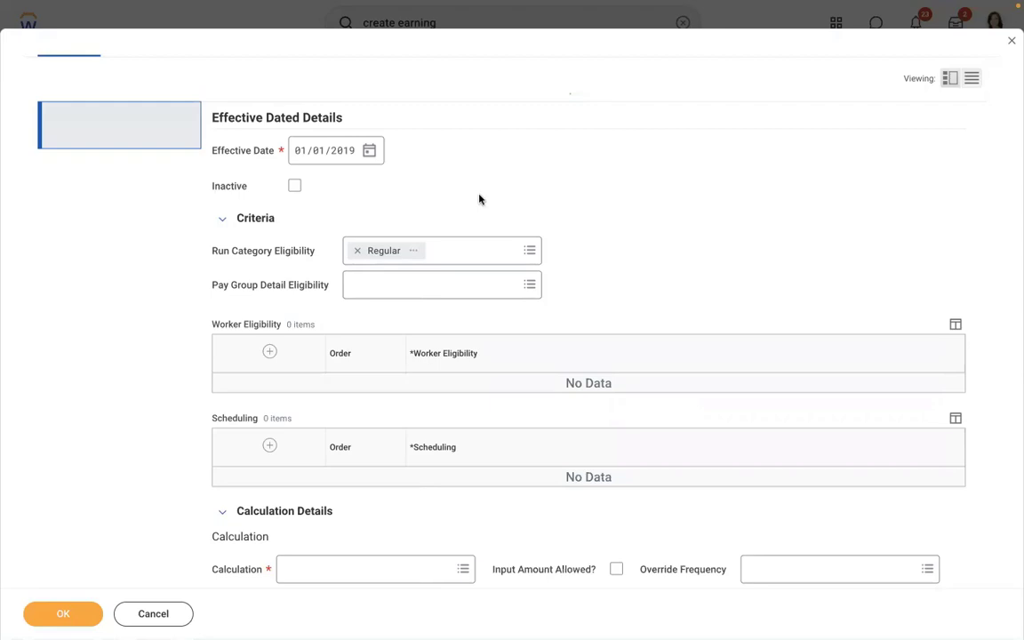
click(423, 284)
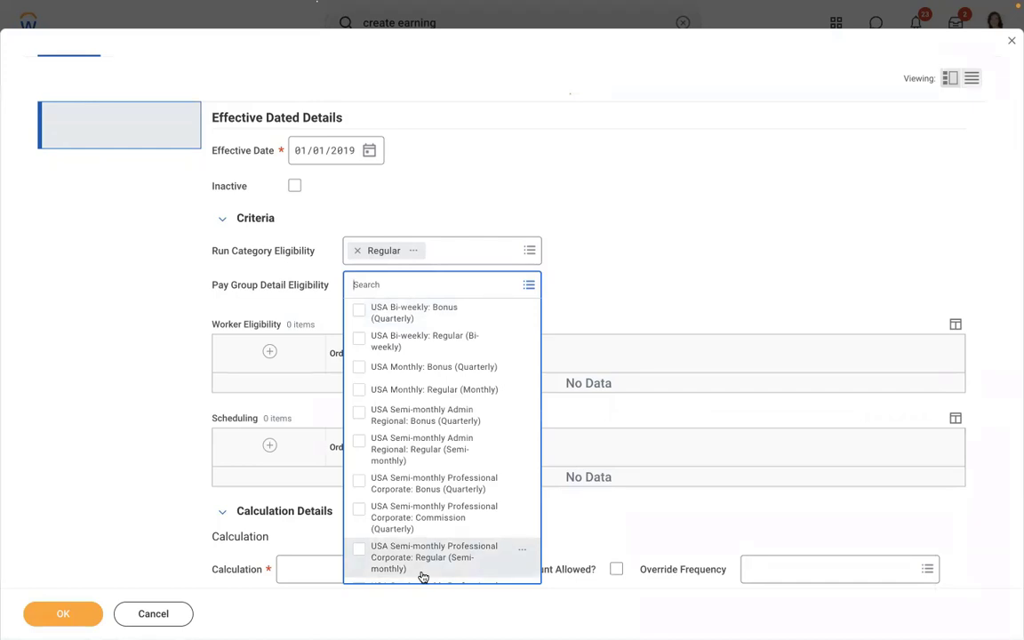
click(409, 446)
click(649, 219)
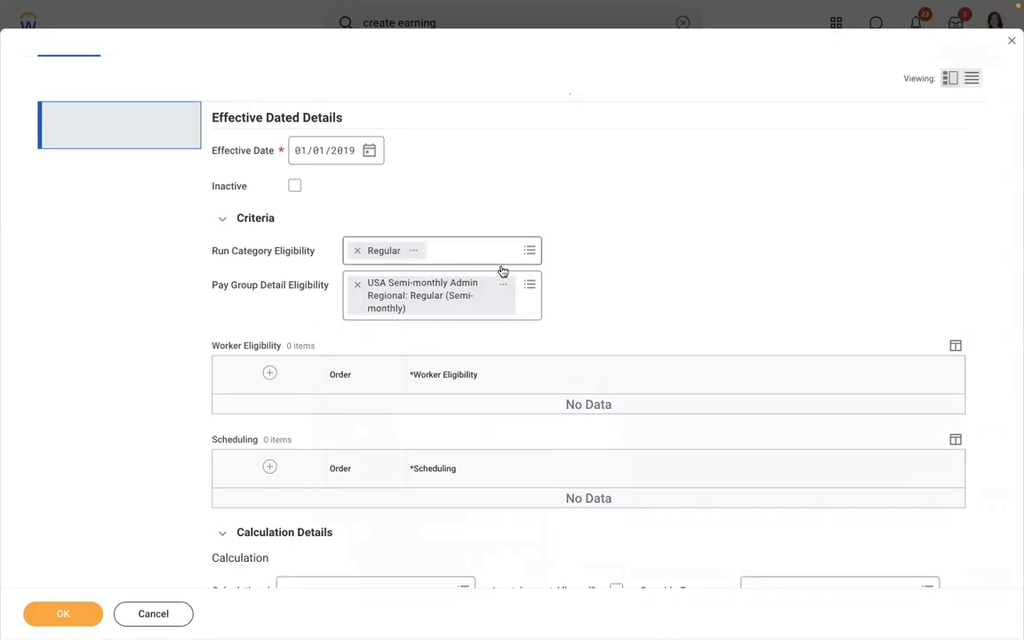
click(358, 284)
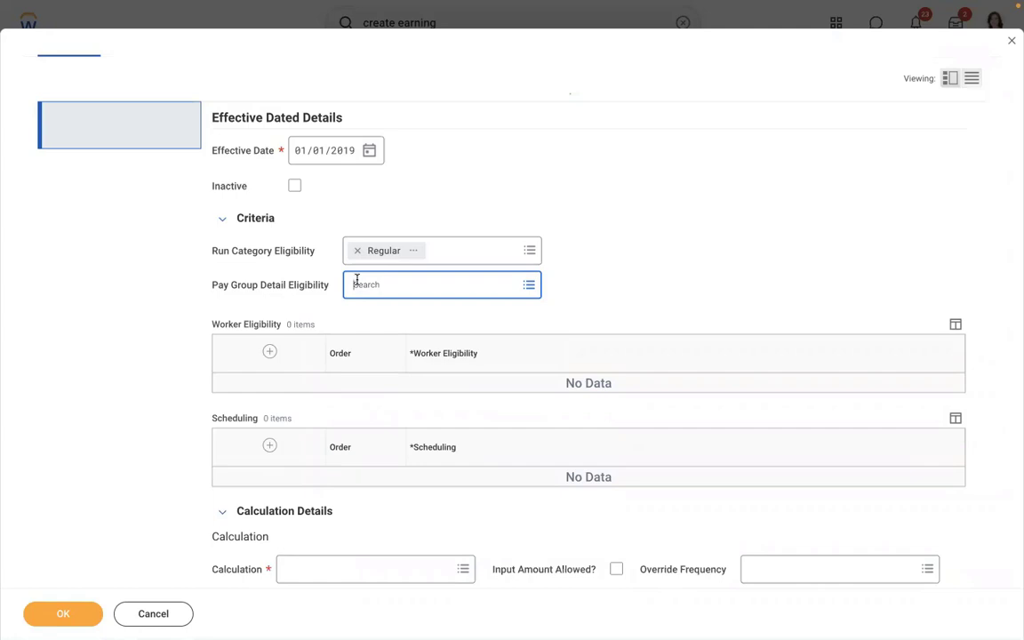
click(356, 279)
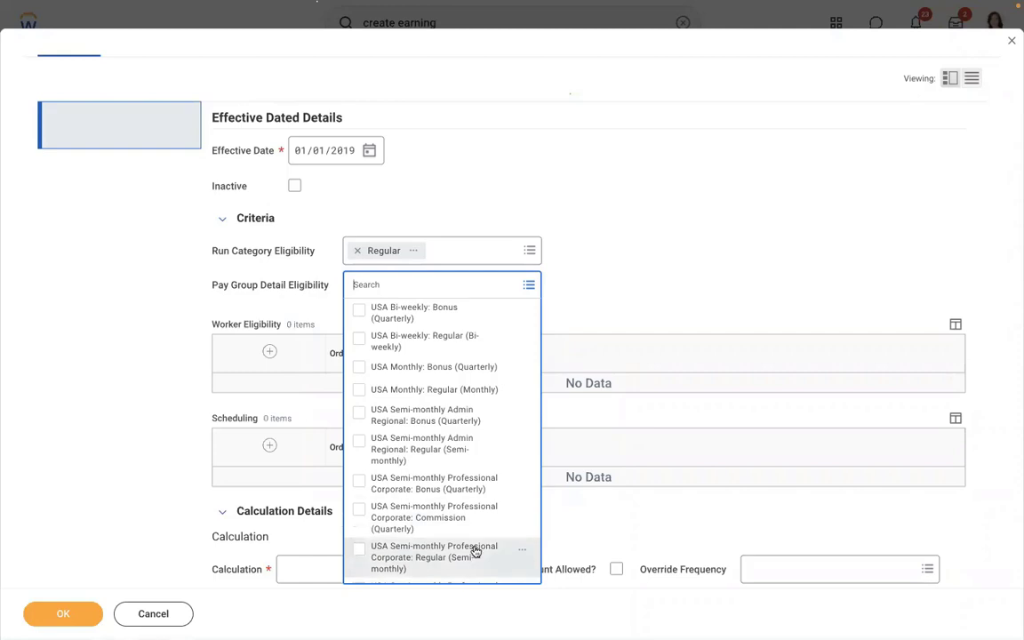
click(571, 276)
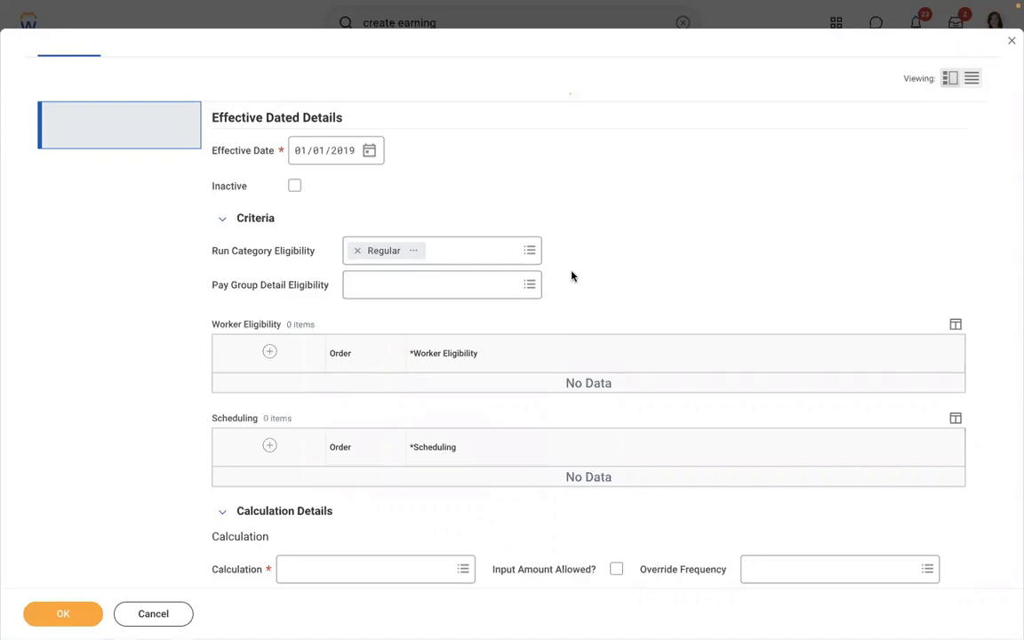
click(384, 281)
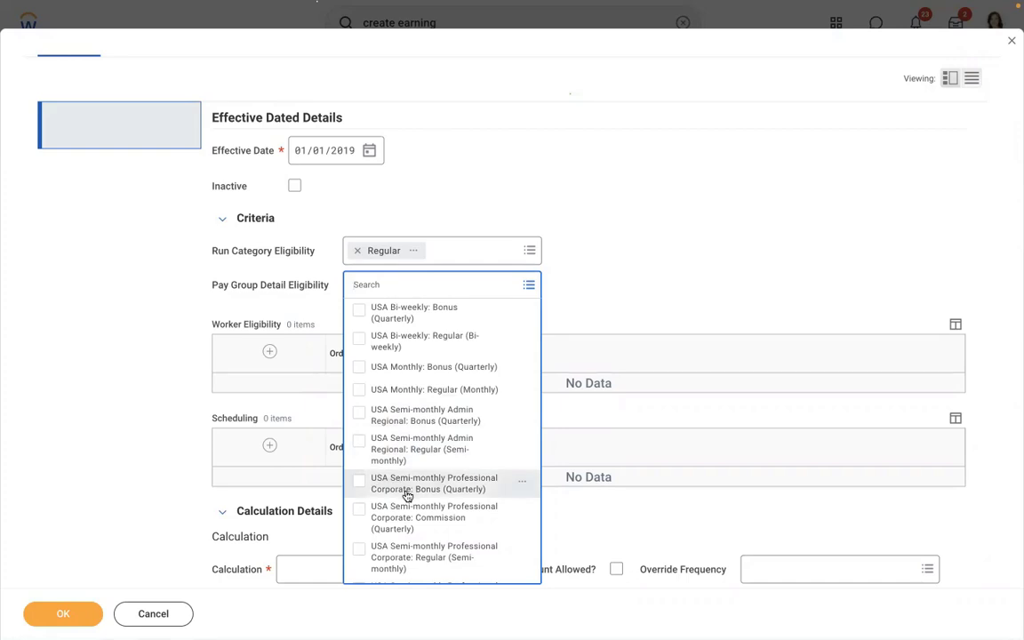
click(412, 552)
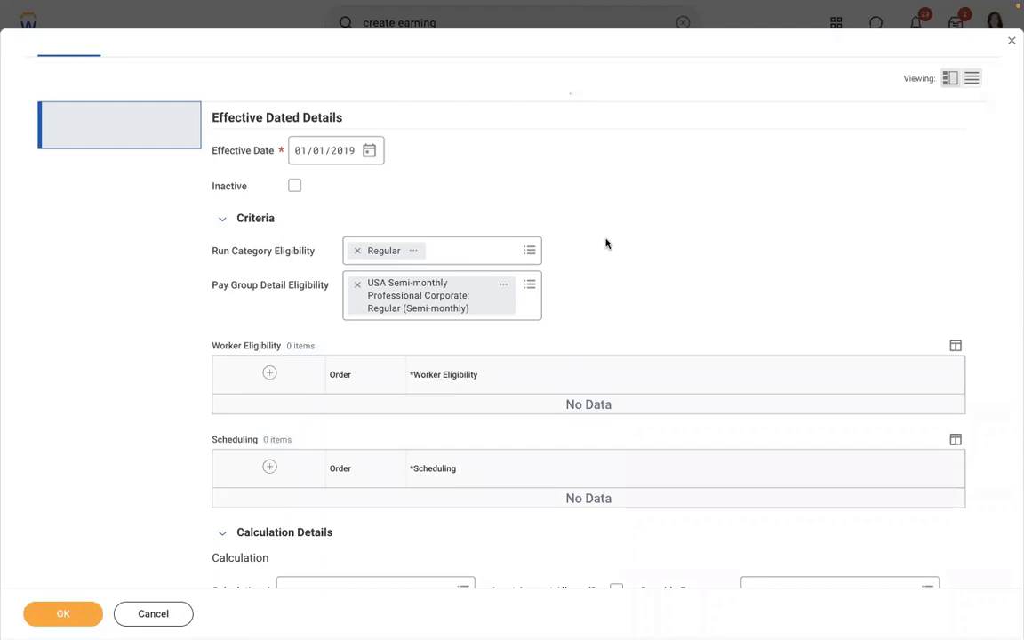
click(355, 289)
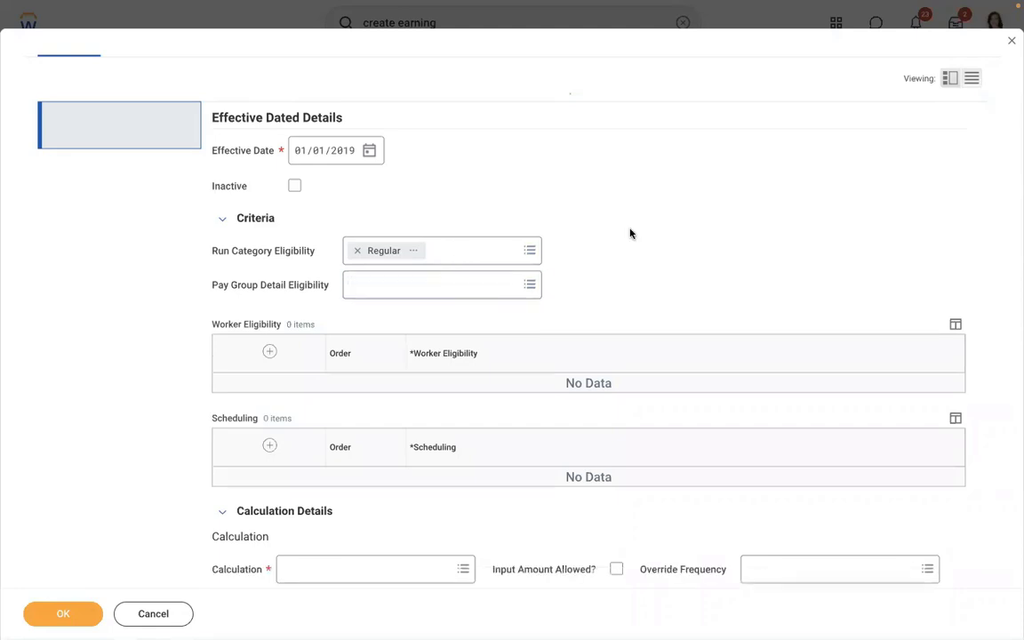
Add a blank row to the Worker Eligibility table, then switch to the Word notes
click(270, 352)
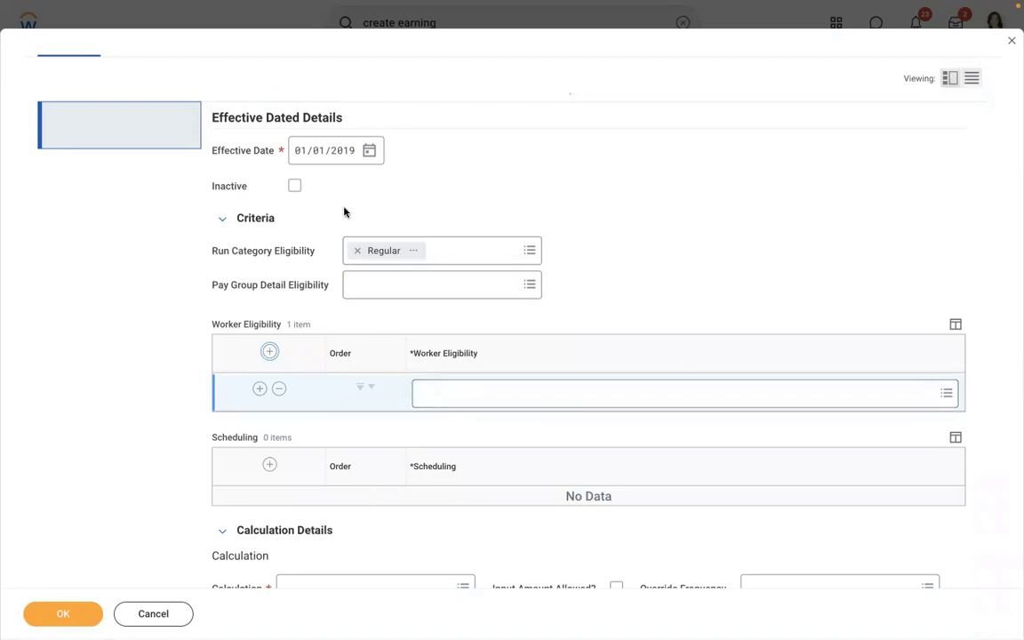
key(ctrl+Left)
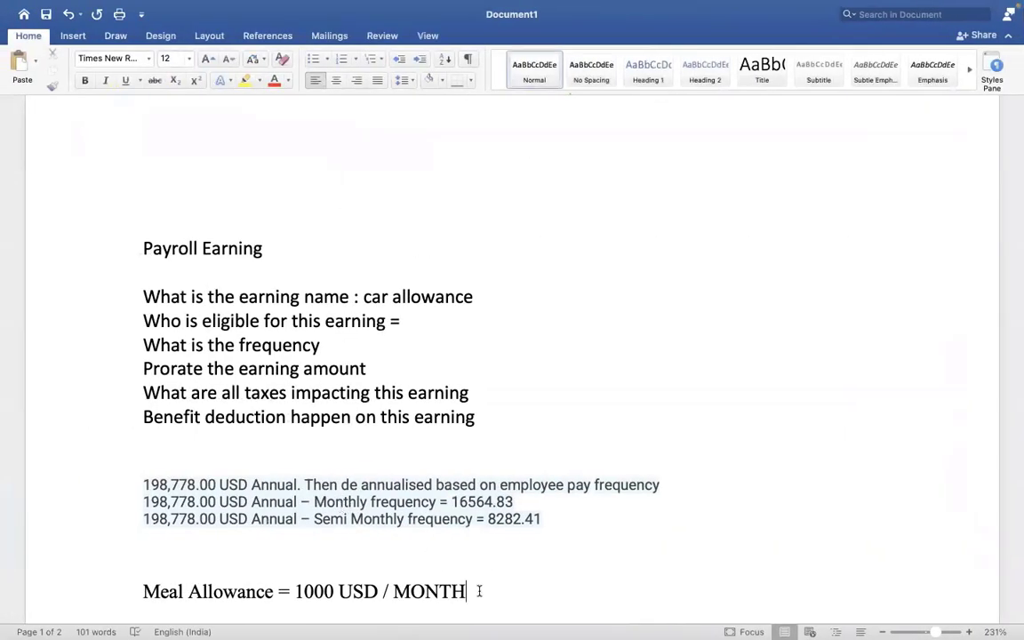
Note 'compensation plan = meal allowance eligible for this earning' below the Meal Allowance line
key(Down)
key(Down)
key(Down)
key(Down)
key(Down)
key(Down)
key(Down)
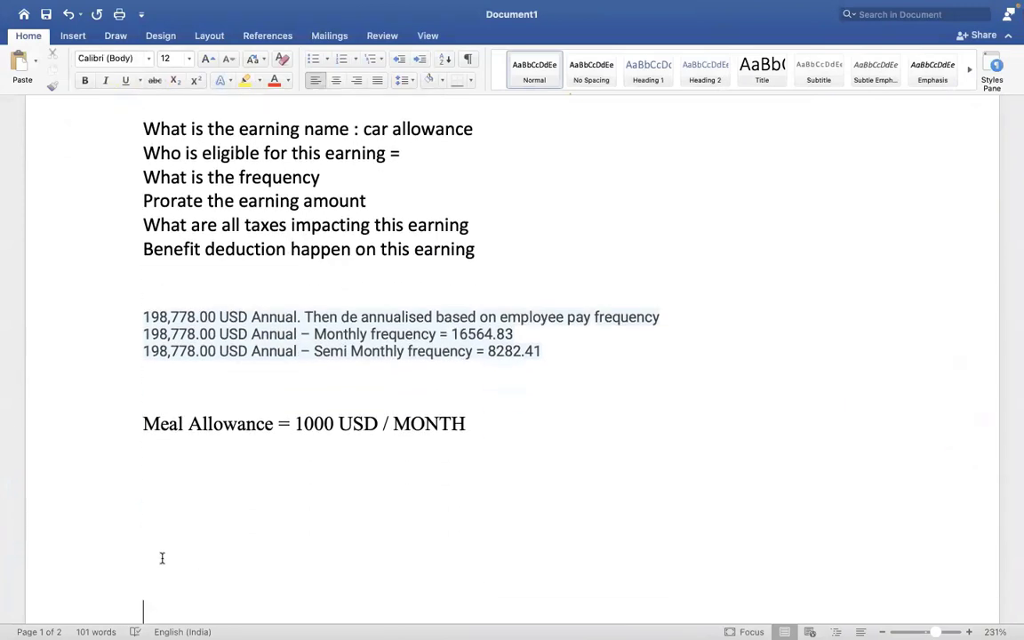
text(compensation)
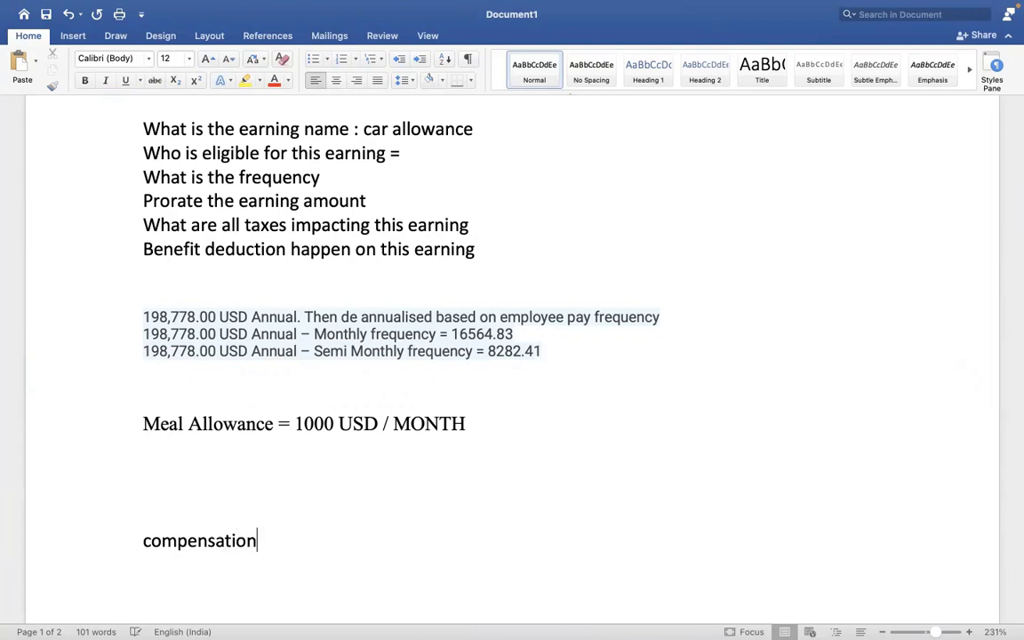
text( plan = m)
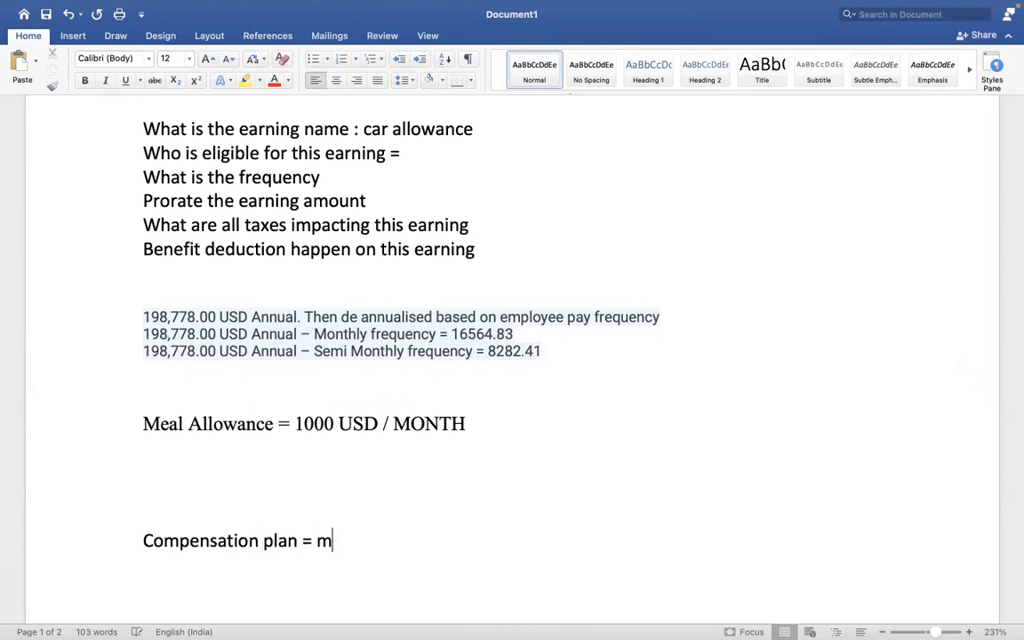
text(eal allowance )
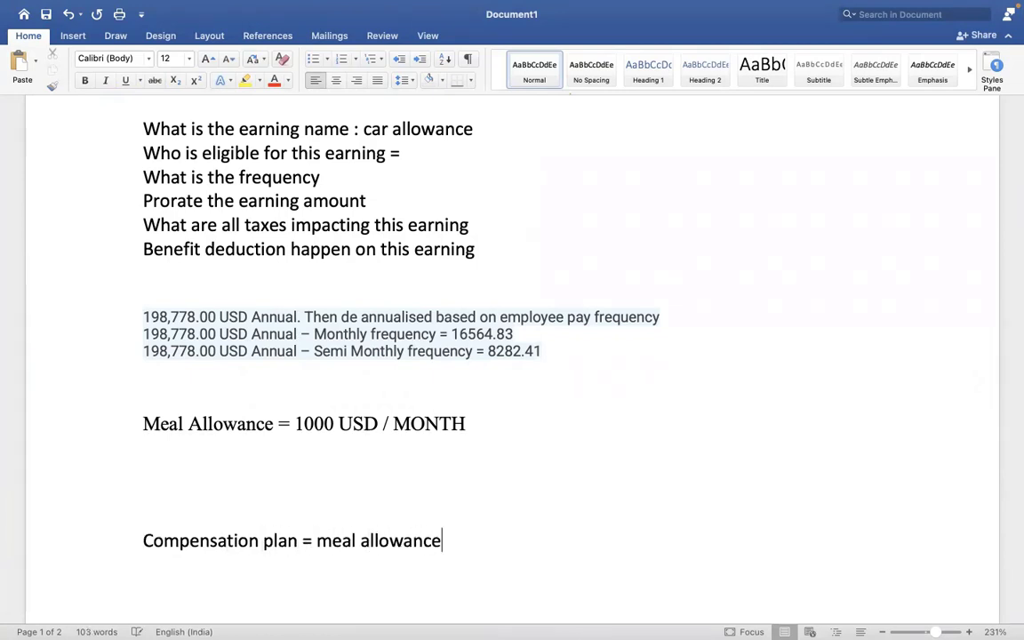
text(eligible fo)
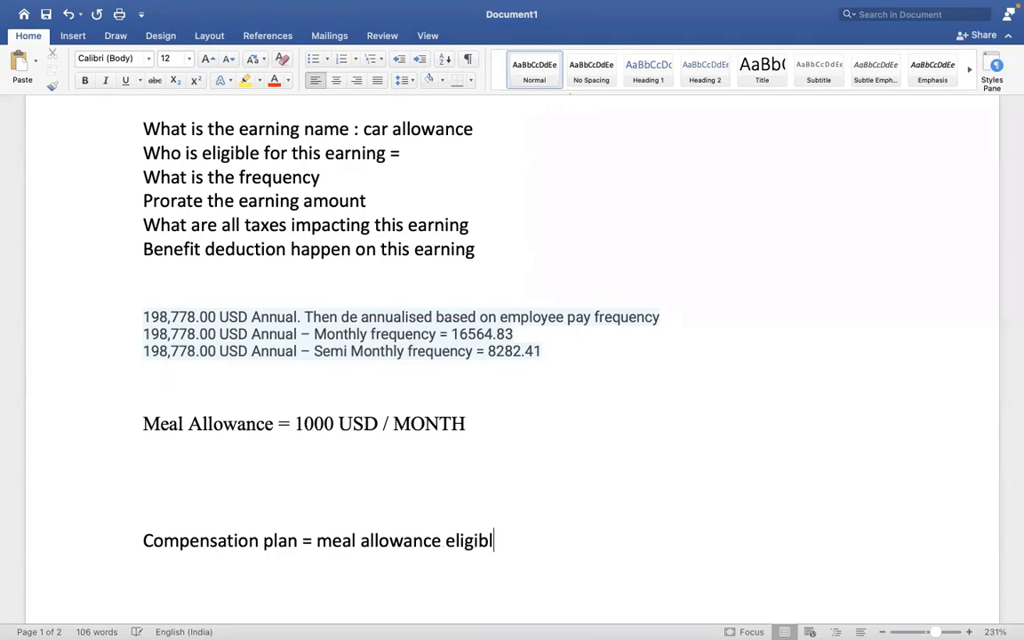
text(r this earning)
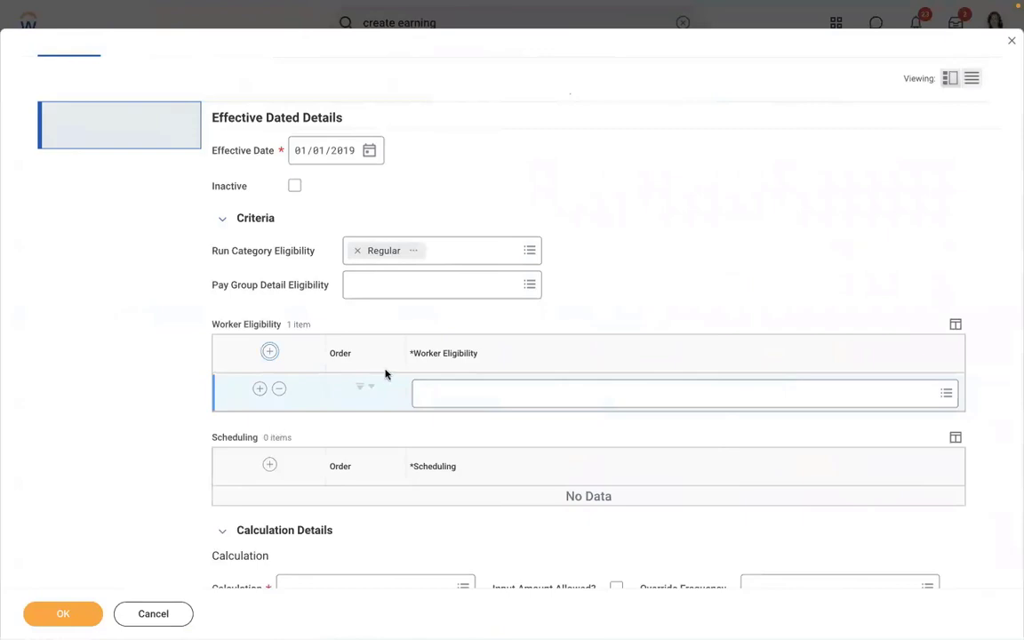
Add the USA Semi-monthly Professional Corporate: Regular (Semi-monthly) pay group and review its details
click(378, 286)
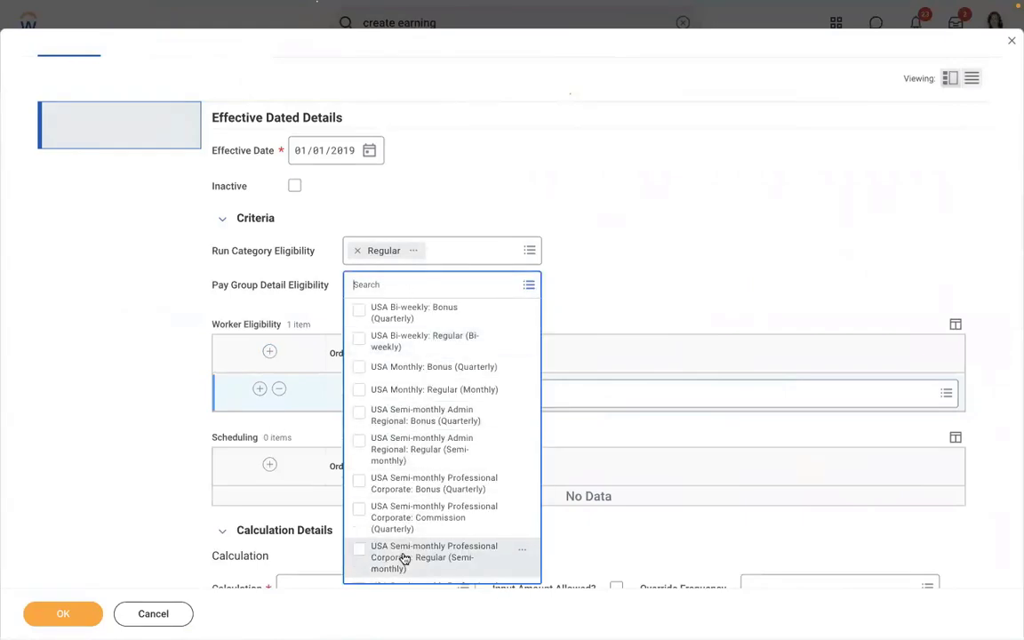
click(407, 556)
click(564, 219)
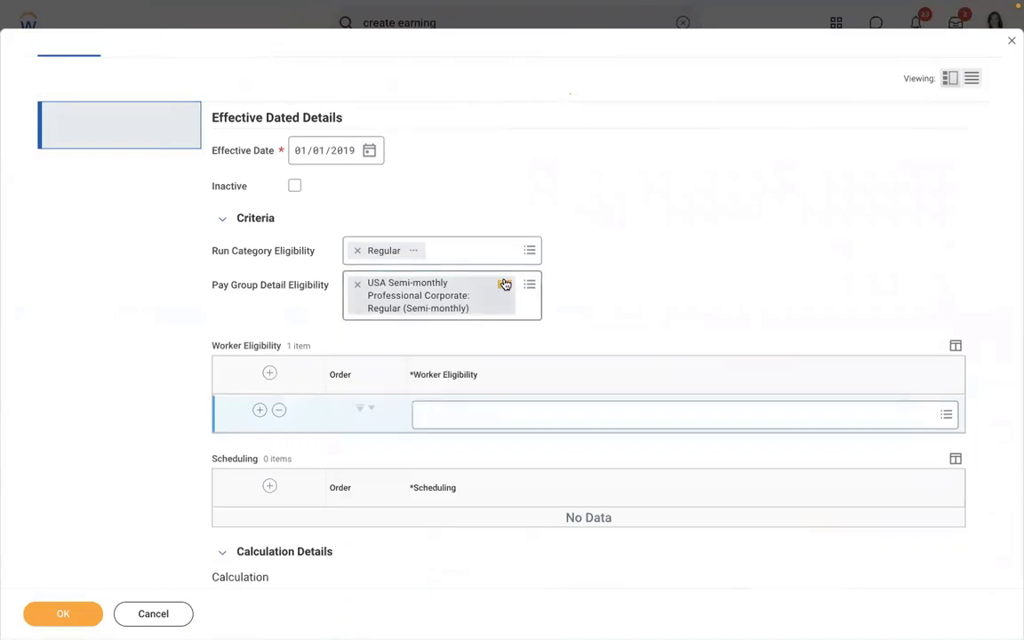
click(504, 284)
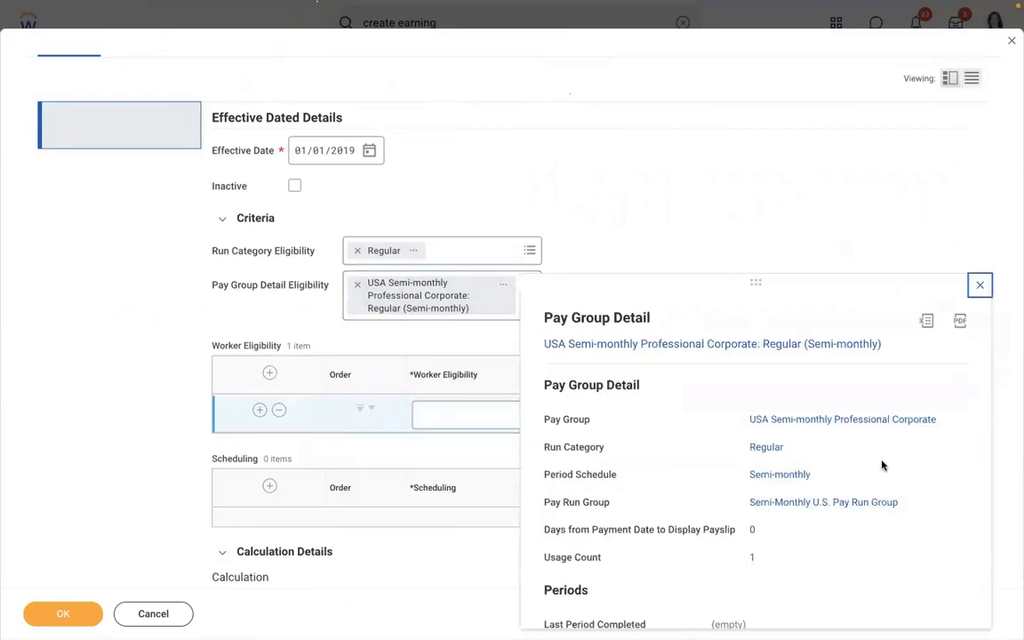
scroll(875, 455, down, 2)
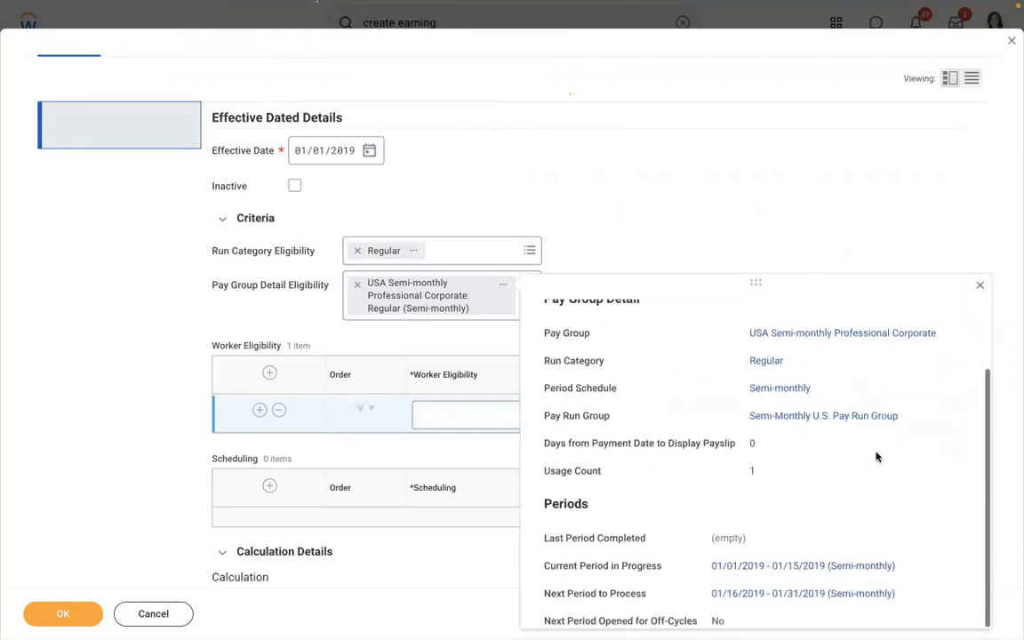
click(593, 258)
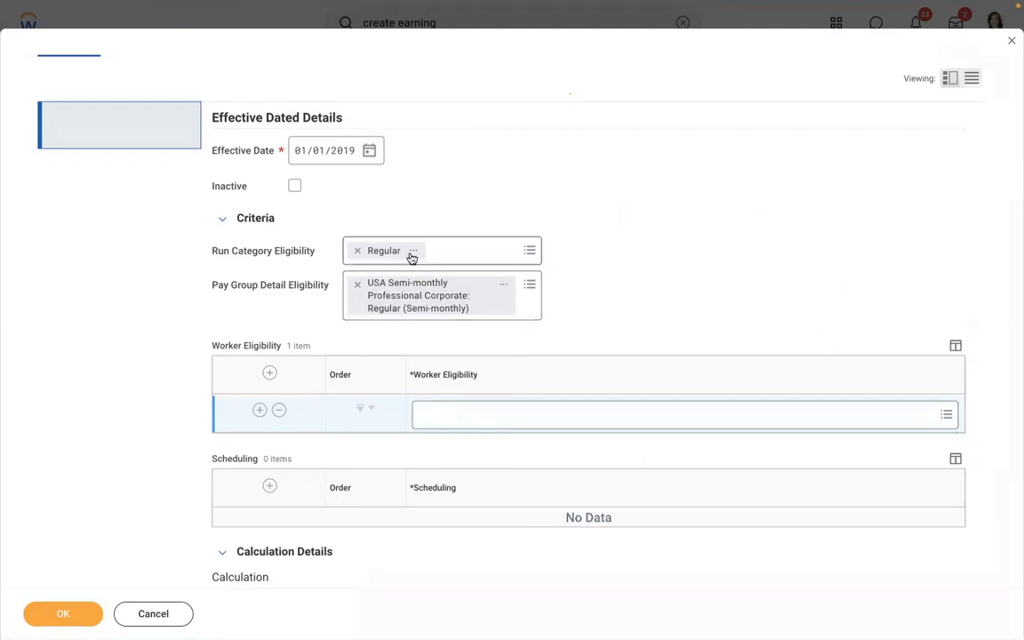
Replace the existing Worker Eligibility row with a new empty one and open its choices
click(278, 411)
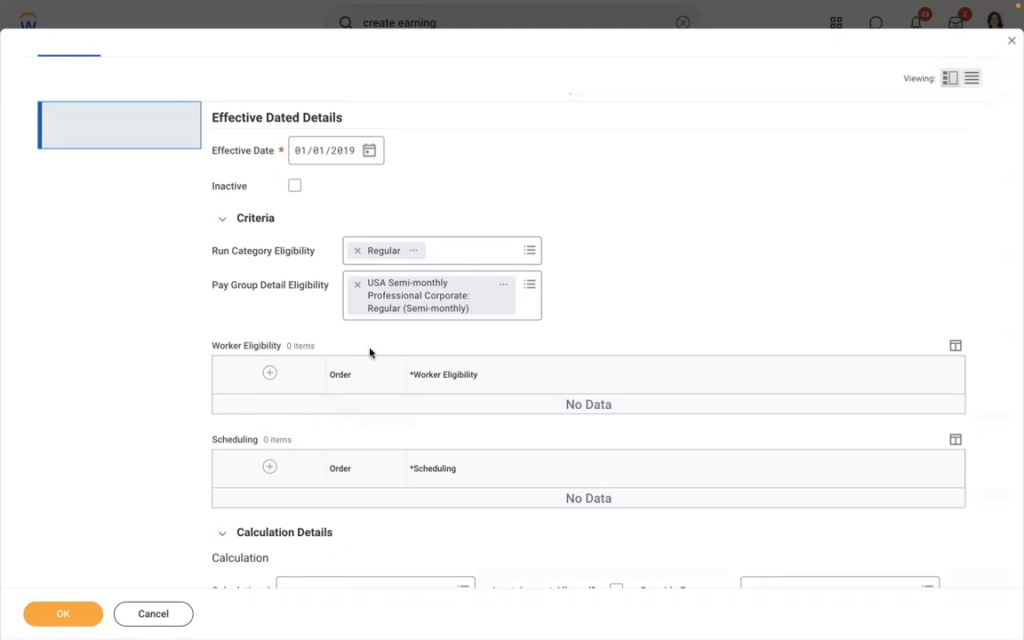
click(268, 374)
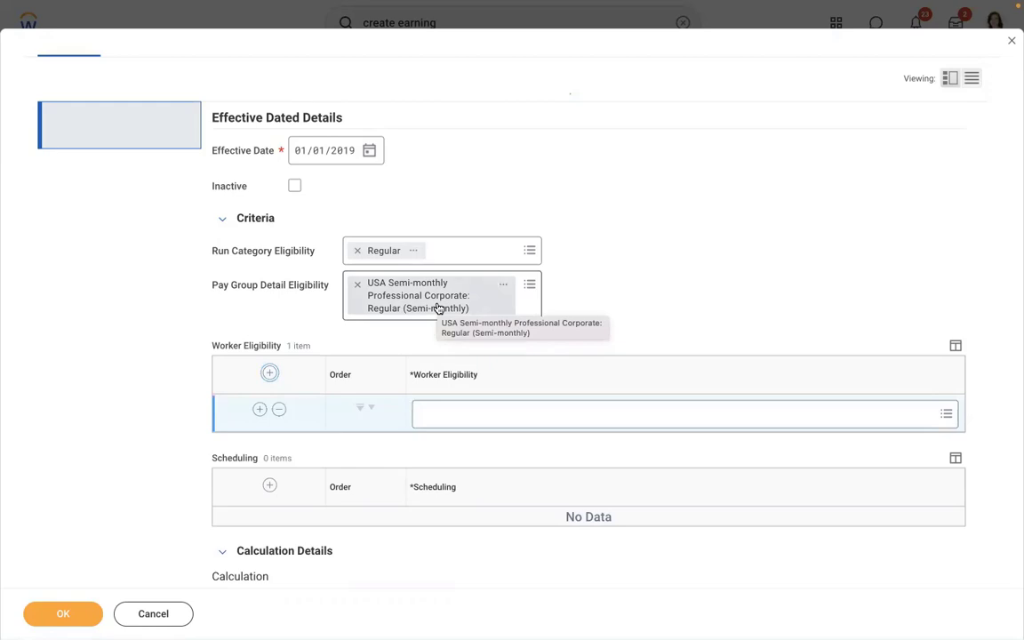
click(452, 413)
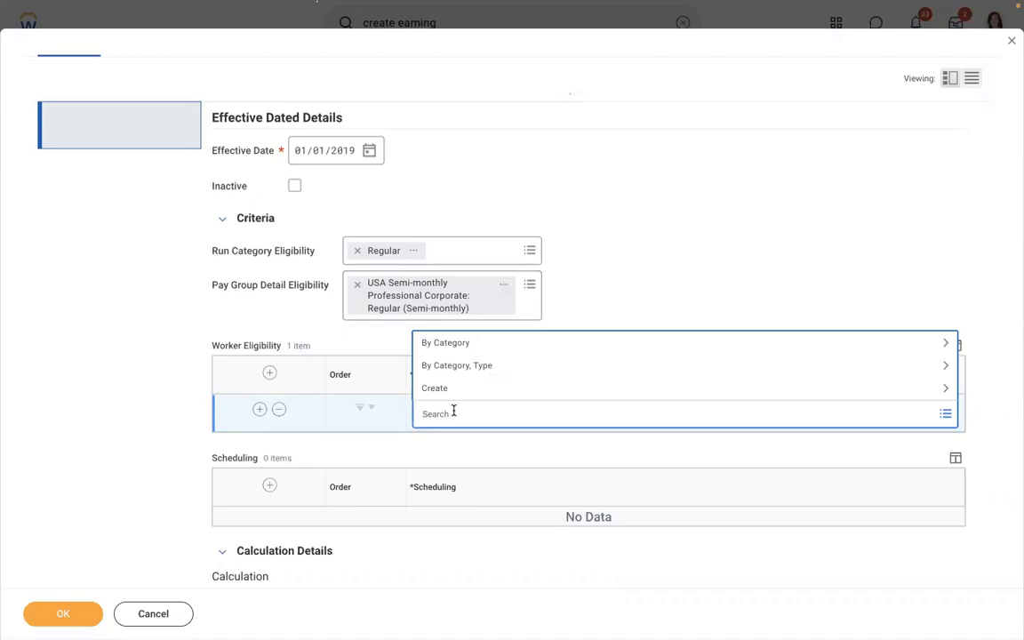
Remove the semi-monthly pay group from eligibility and browse the Worker Eligibility create options
click(356, 285)
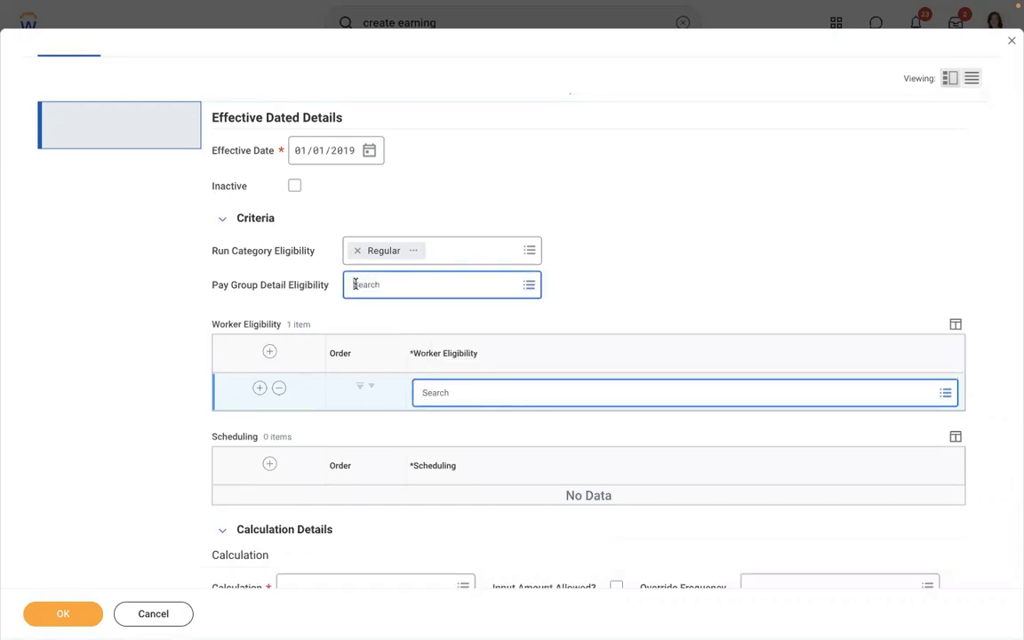
click(471, 392)
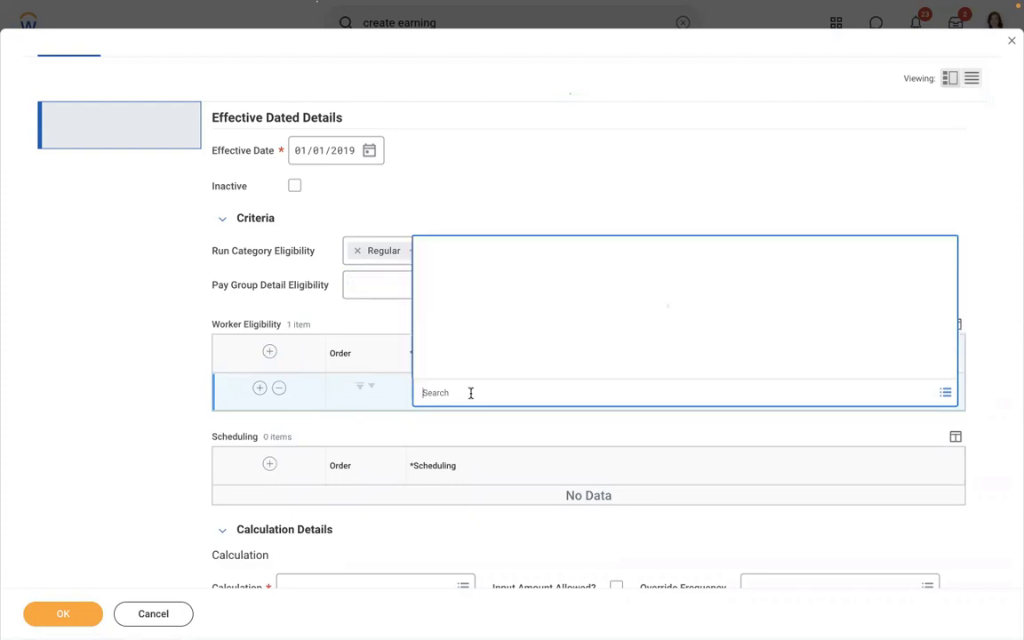
click(434, 367)
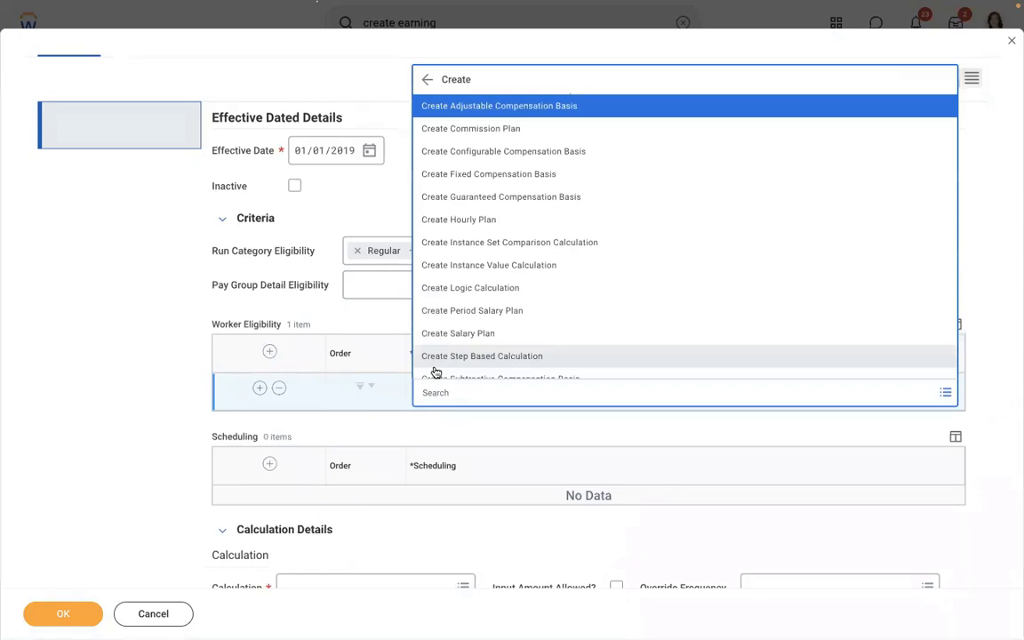
key(Down)
key(Down)
key(Down)
key(Down)
key(Down)
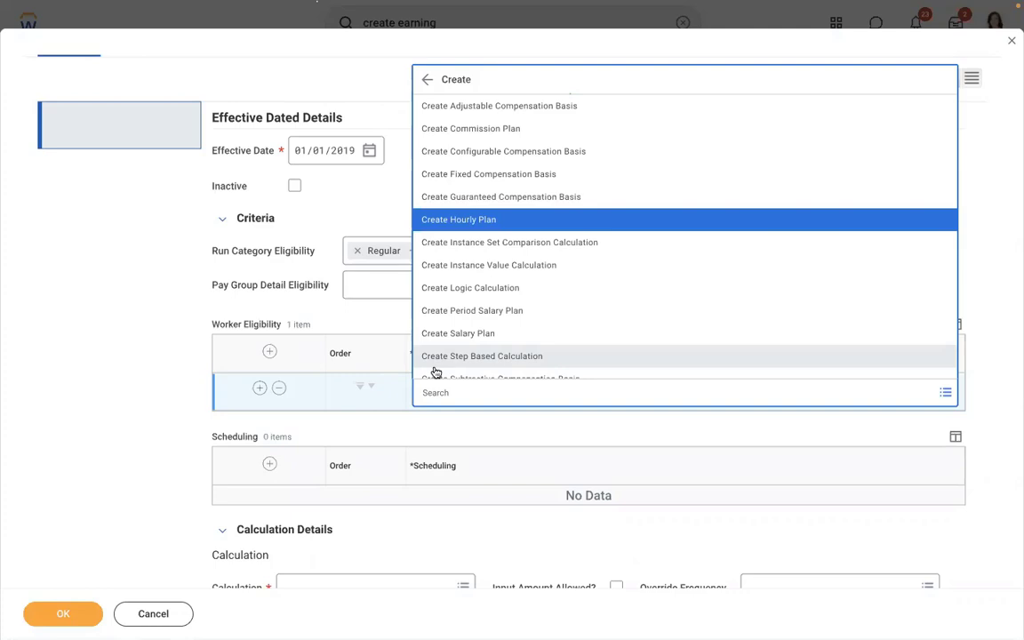
click(382, 551)
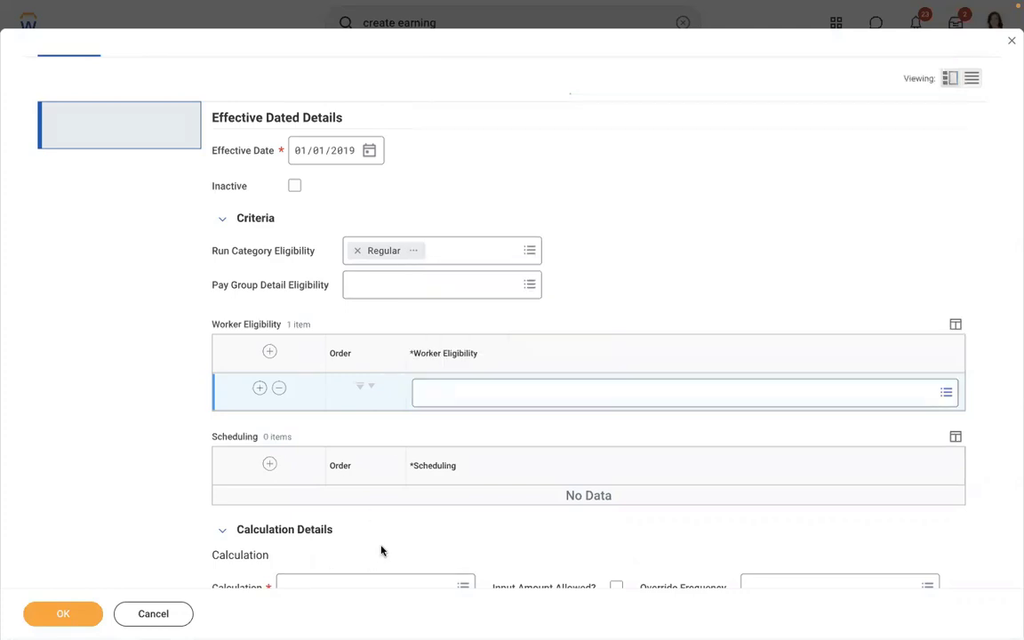
Start creating an Instance Set Comparison Calculation from the Worker Eligibility prompt
scroll(382, 551, down, 3)
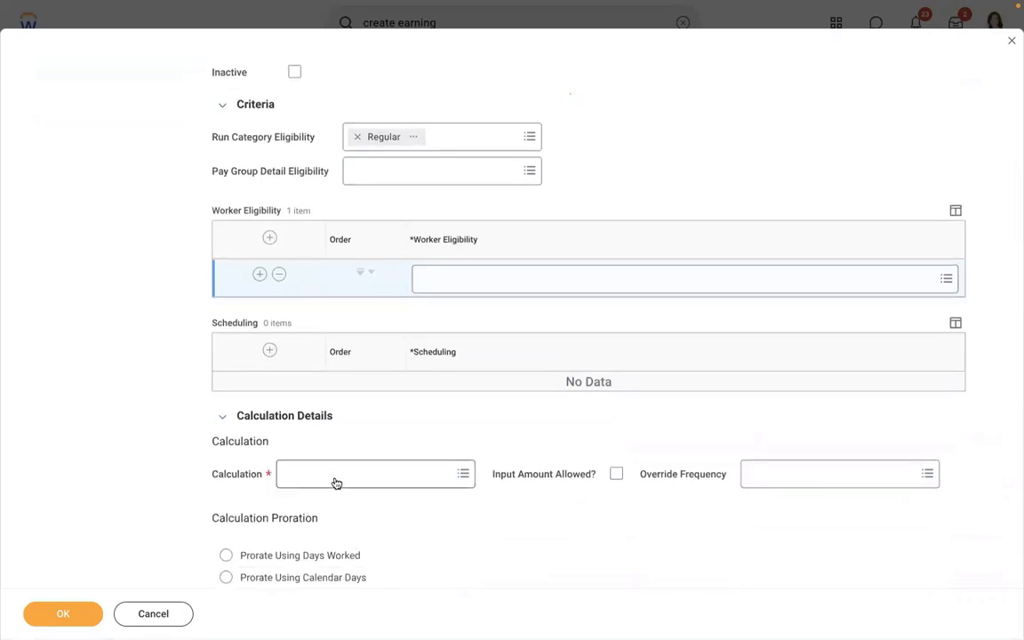
click(833, 275)
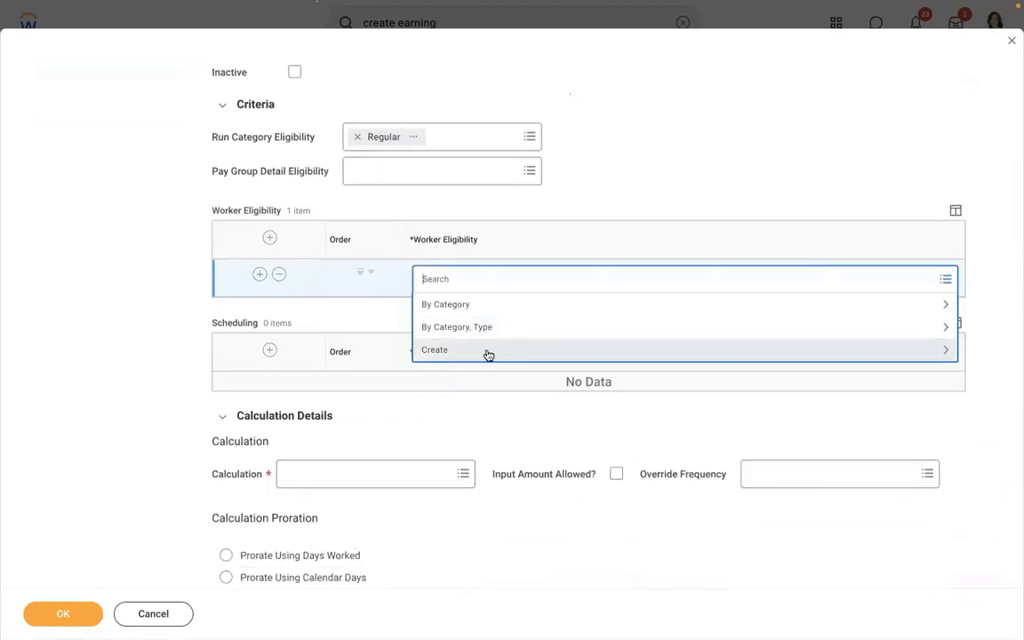
click(488, 350)
key(Down)
key(Down)
key(Down)
key(Down)
key(Down)
key(Down)
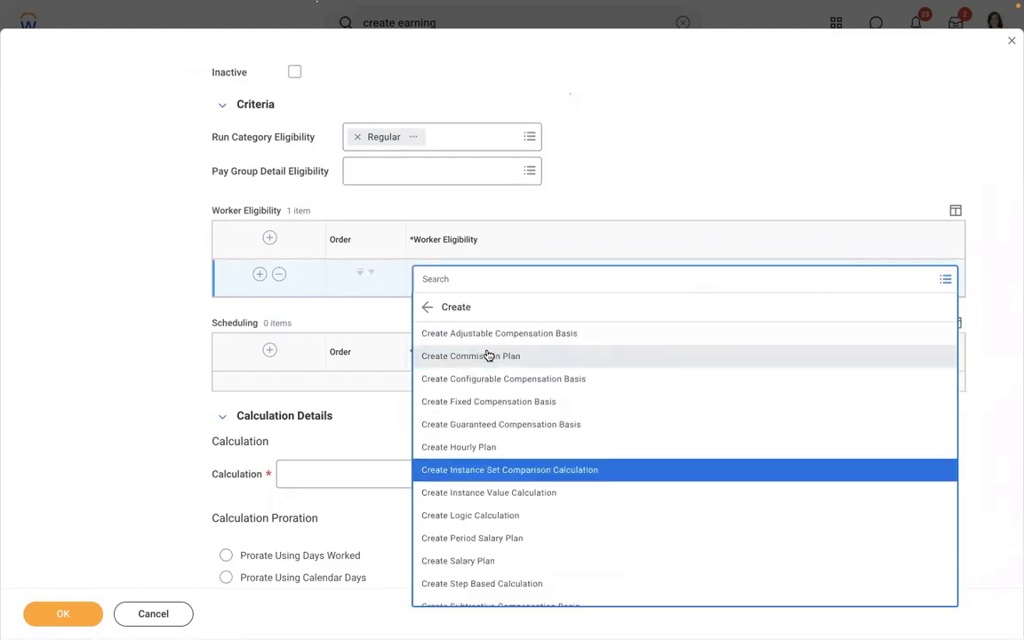
key(Return)
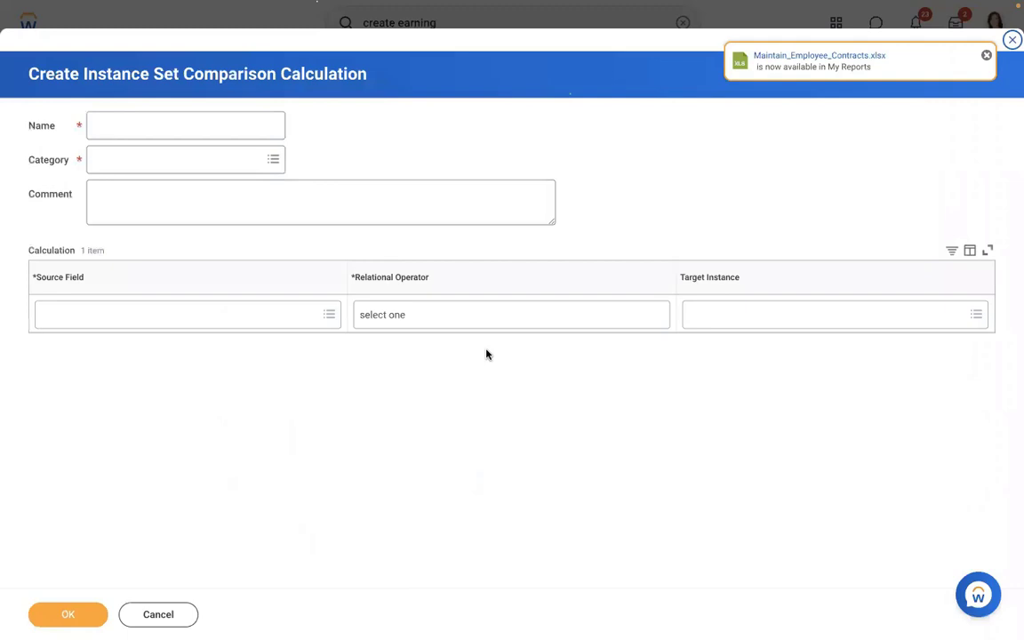
Name the calculation 'Allowance Plan = Meal Allowance' and put it in the Payroll category
click(124, 127)
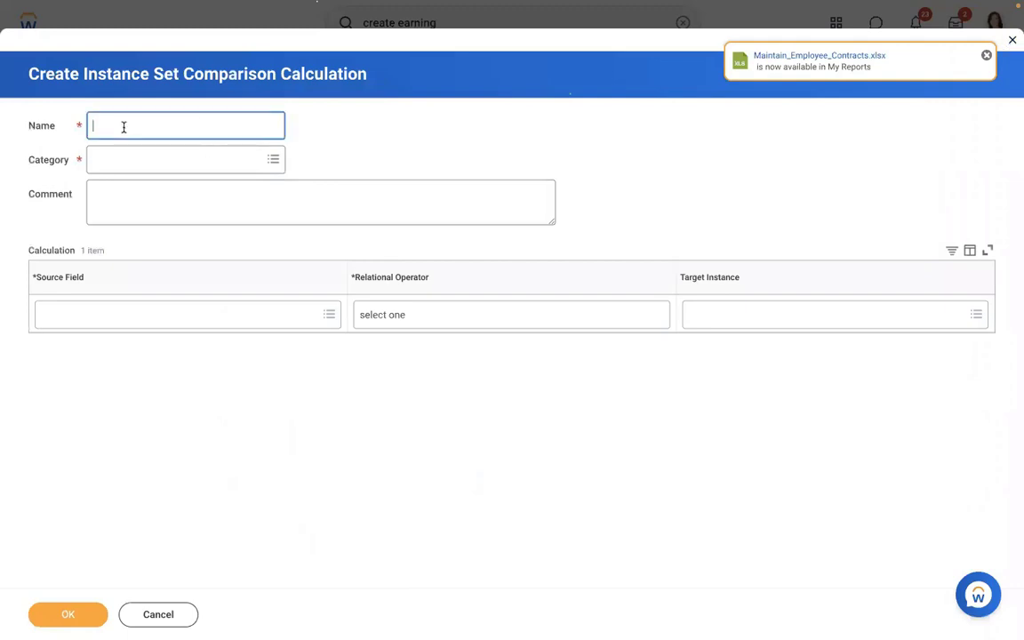
text(Allowance Plan = Meal Allow)
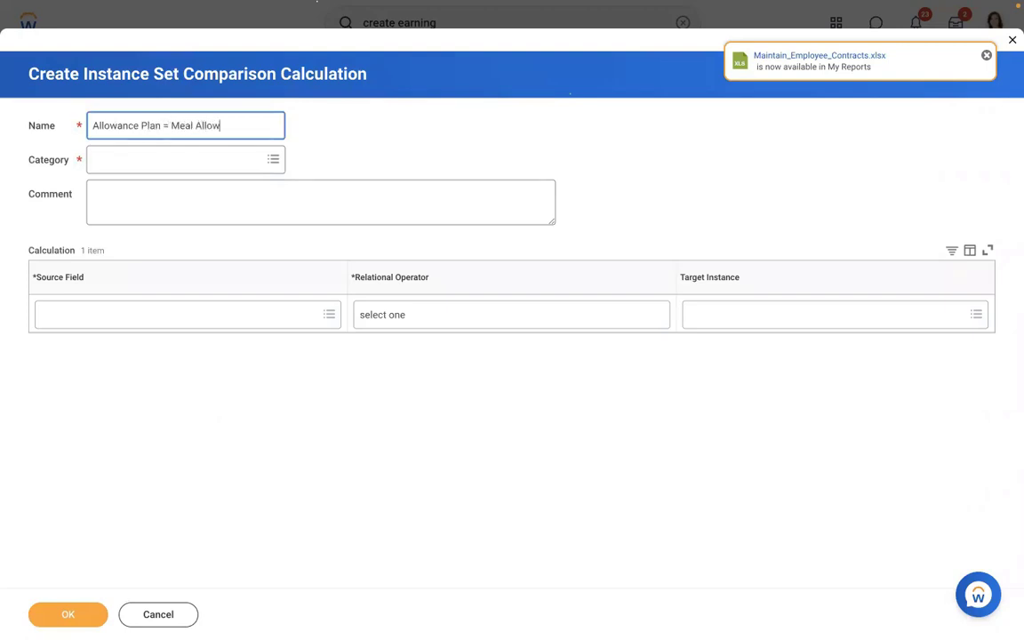
text(ance)
click(183, 158)
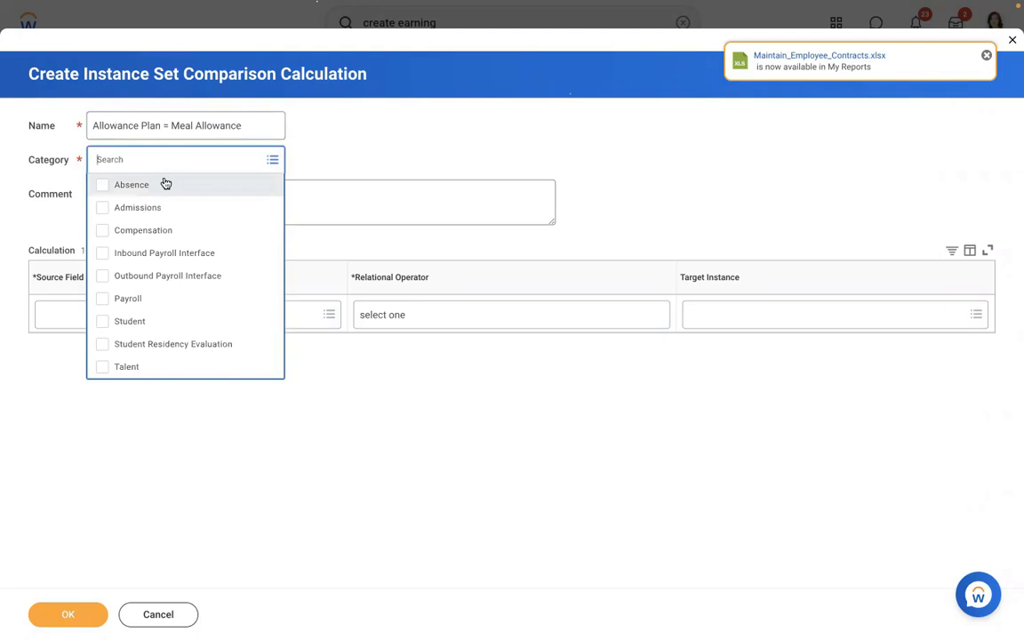
click(153, 307)
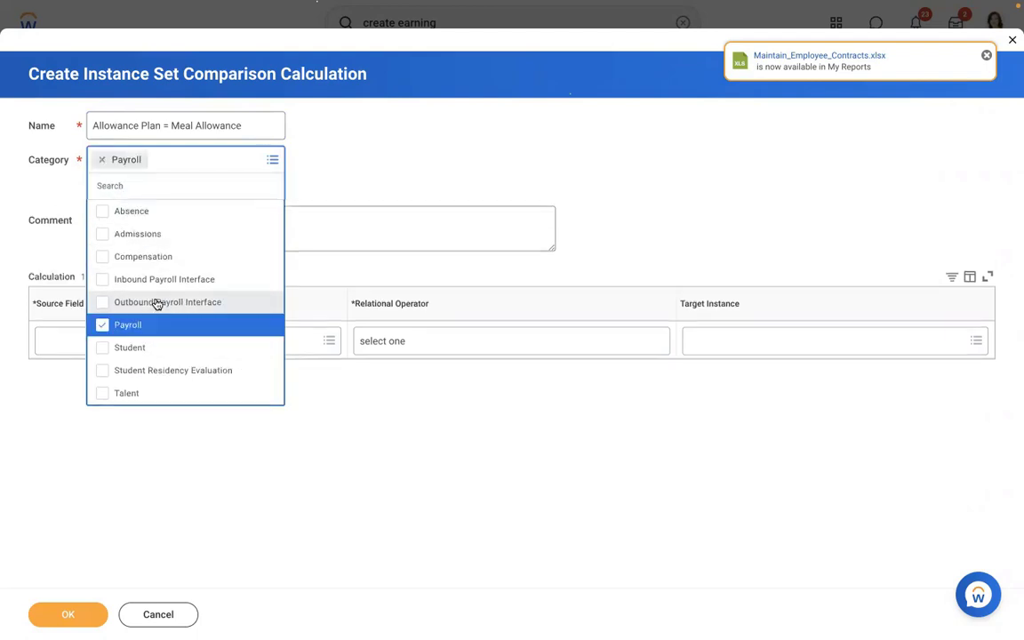
click(370, 160)
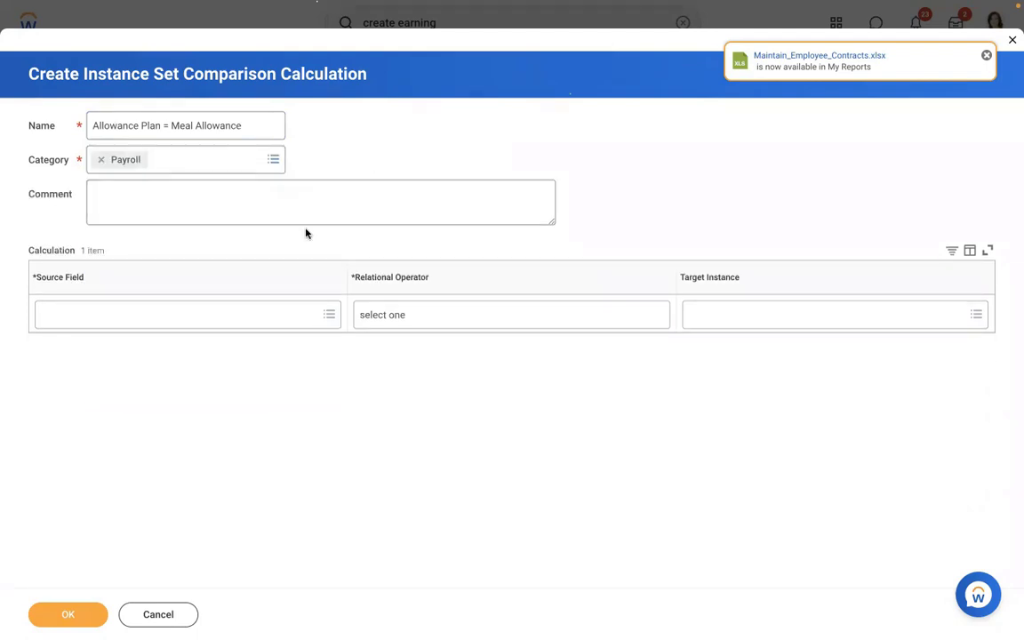
Check Compensation Plans as of Period End Date is in AMD - Meal Allowance, and save
click(180, 315)
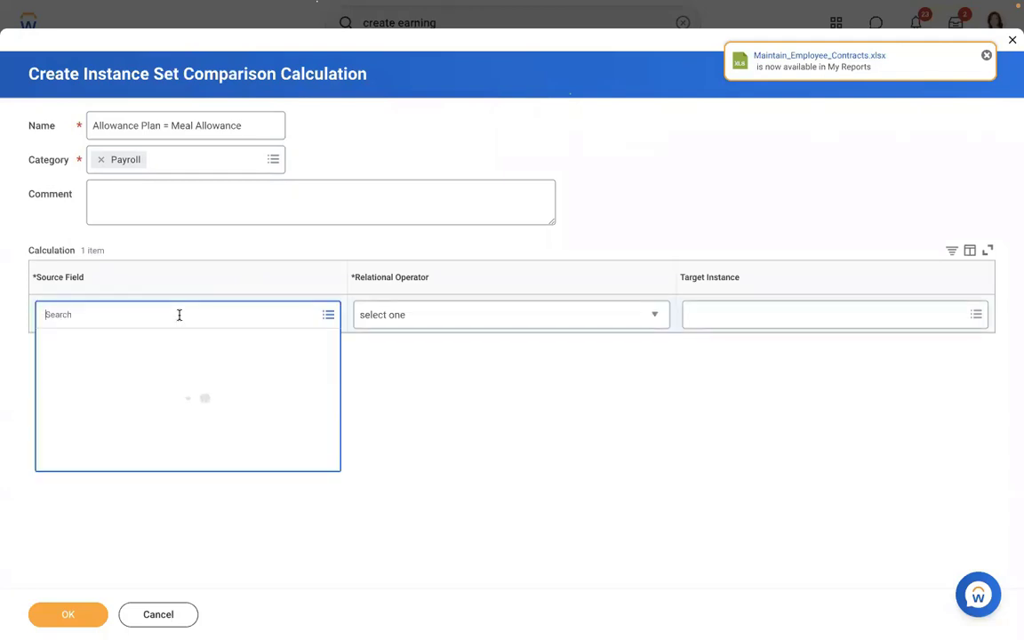
text(compensation plan)
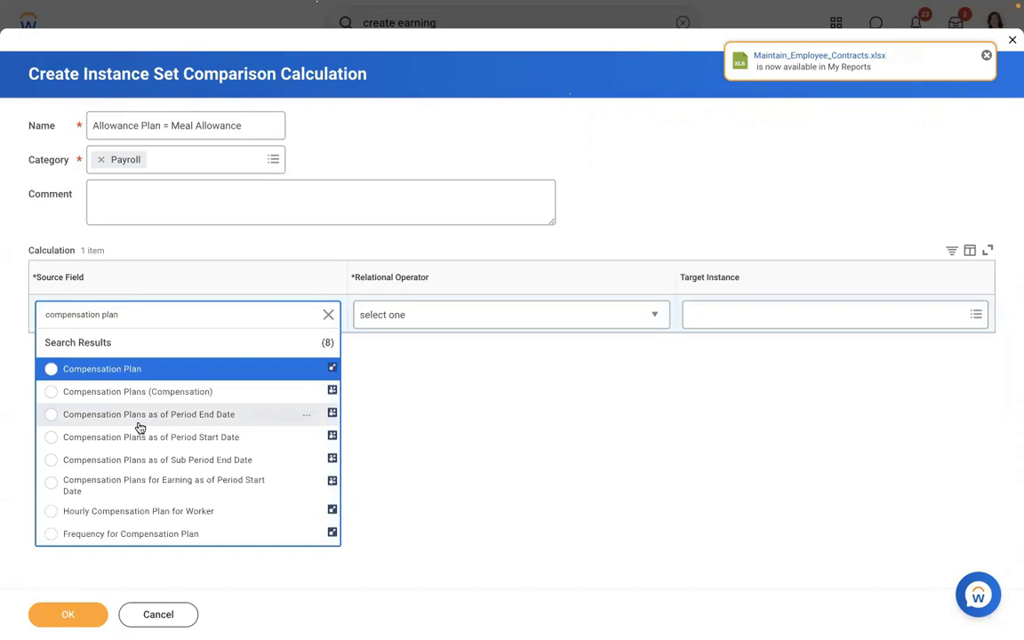
click(140, 425)
click(435, 313)
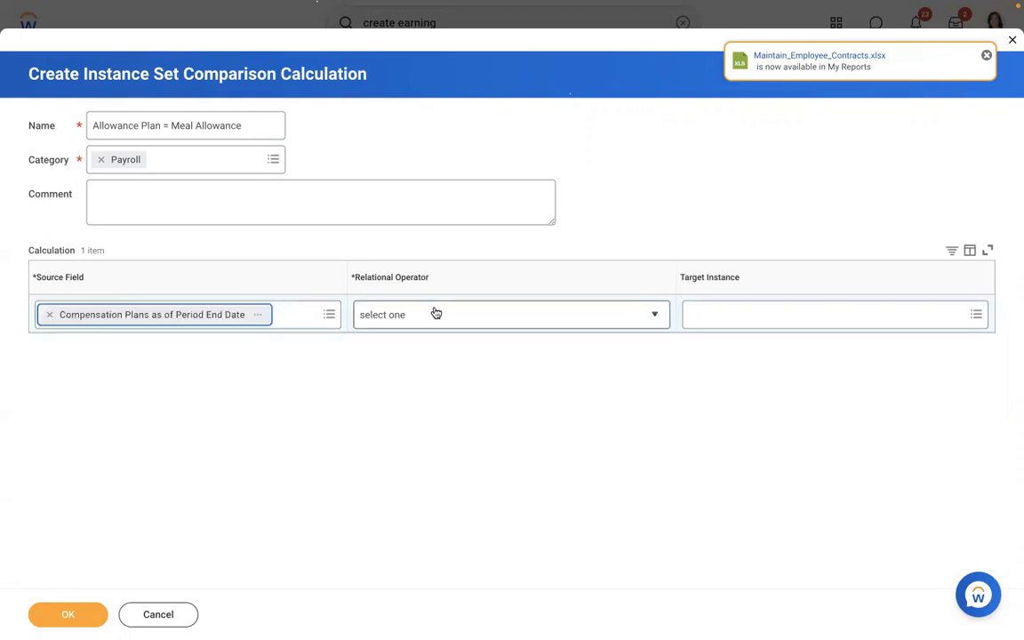
click(397, 387)
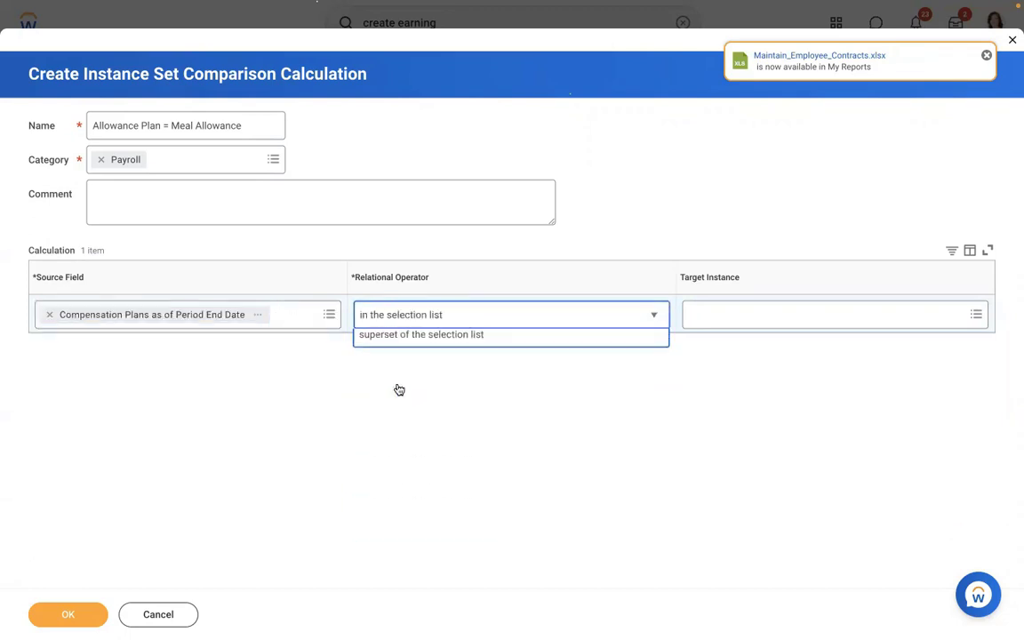
click(754, 318)
text(meal)
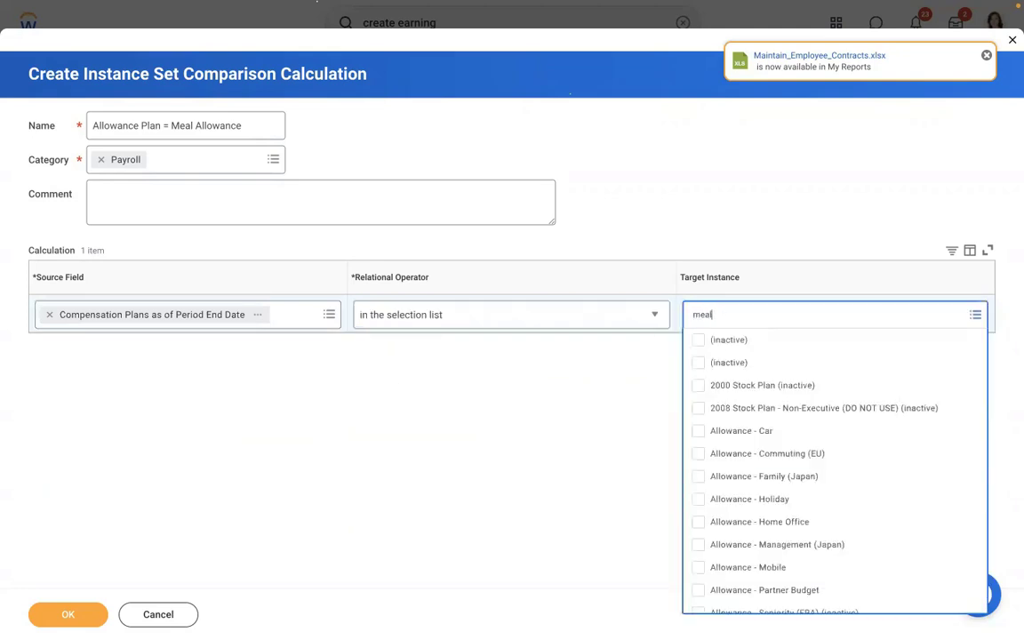
key(Return)
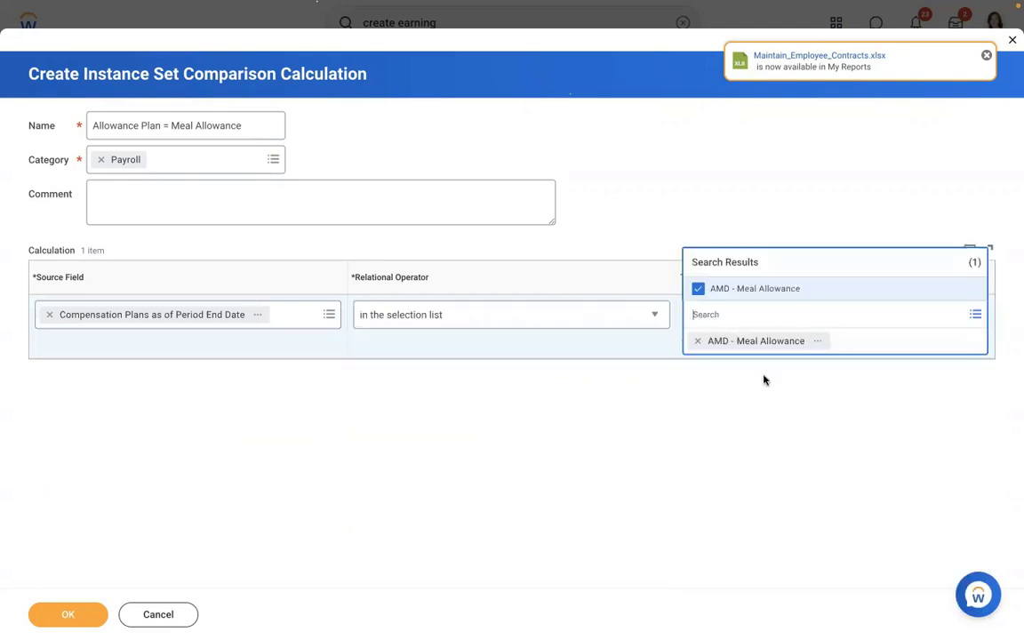
click(628, 460)
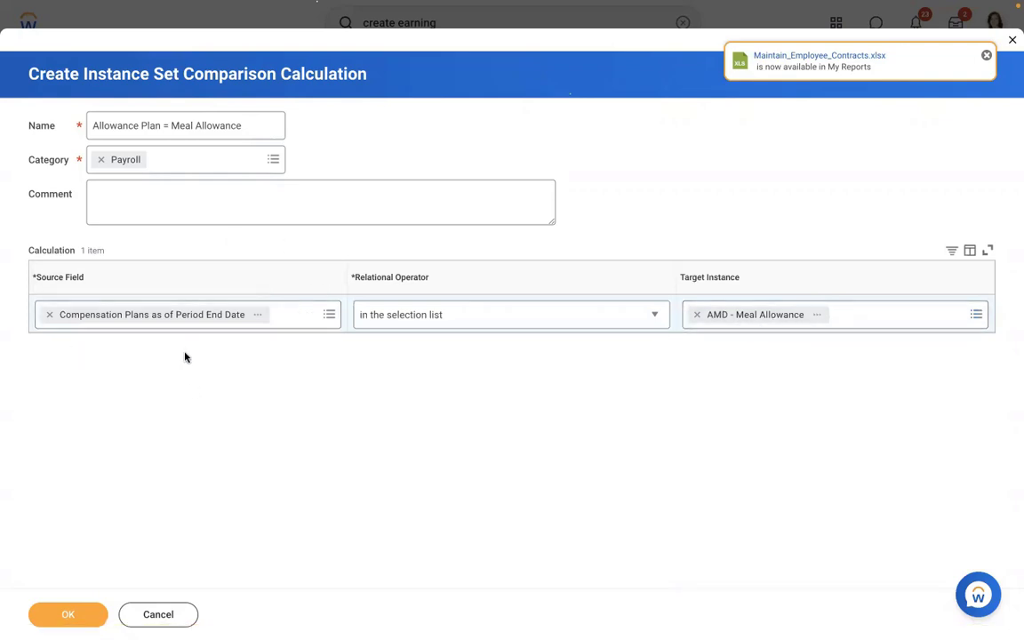
click(51, 617)
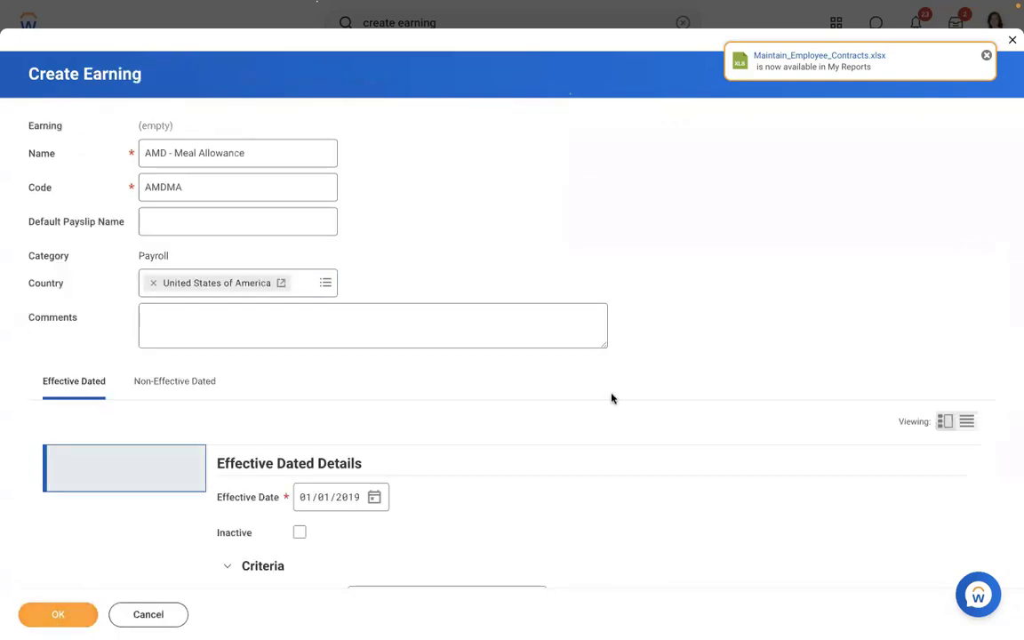
Set the earning's Calculation to Compensation Element Value (using PC Freq Override)
scroll(43, 295, down, 10)
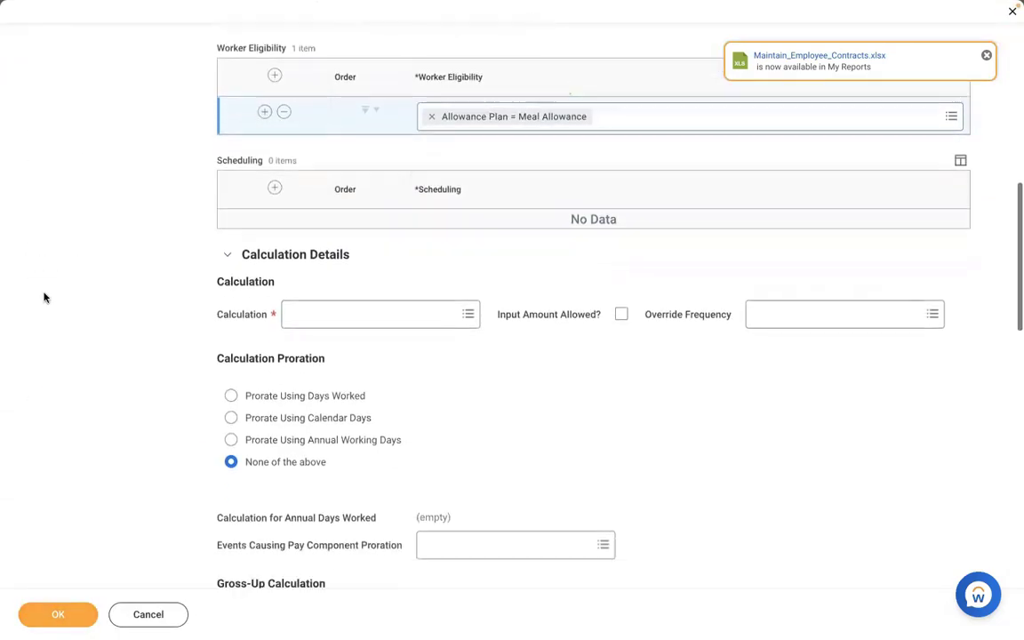
scroll(44, 297, down, 1)
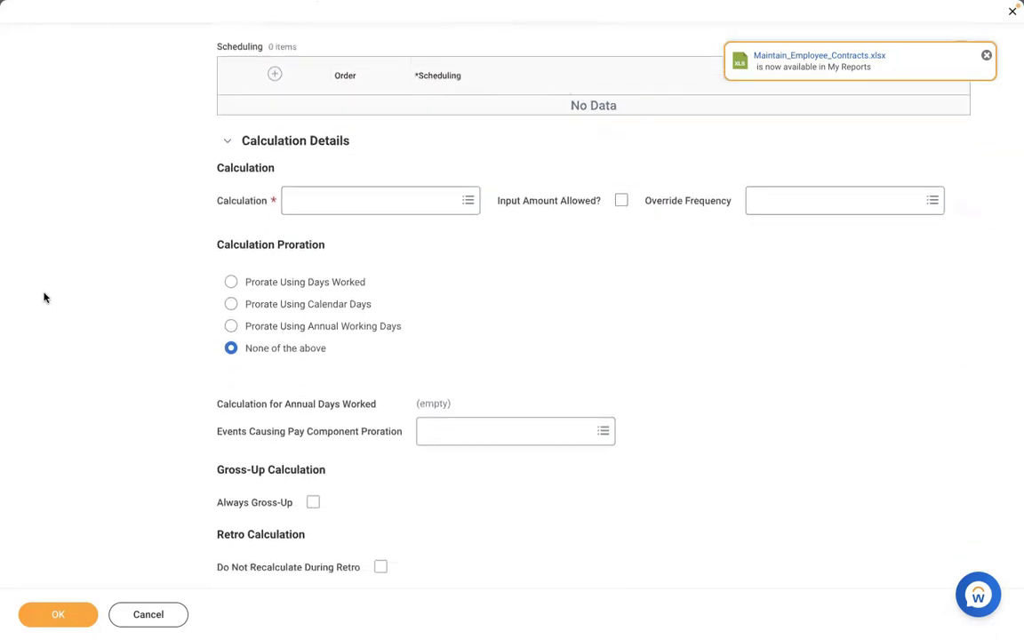
click(349, 214)
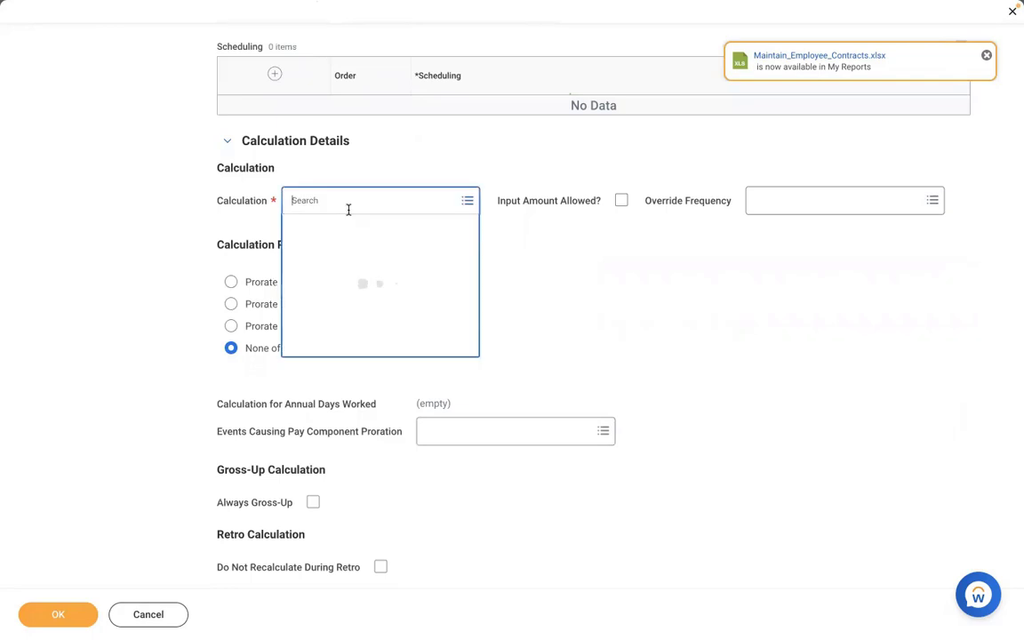
text(compen)
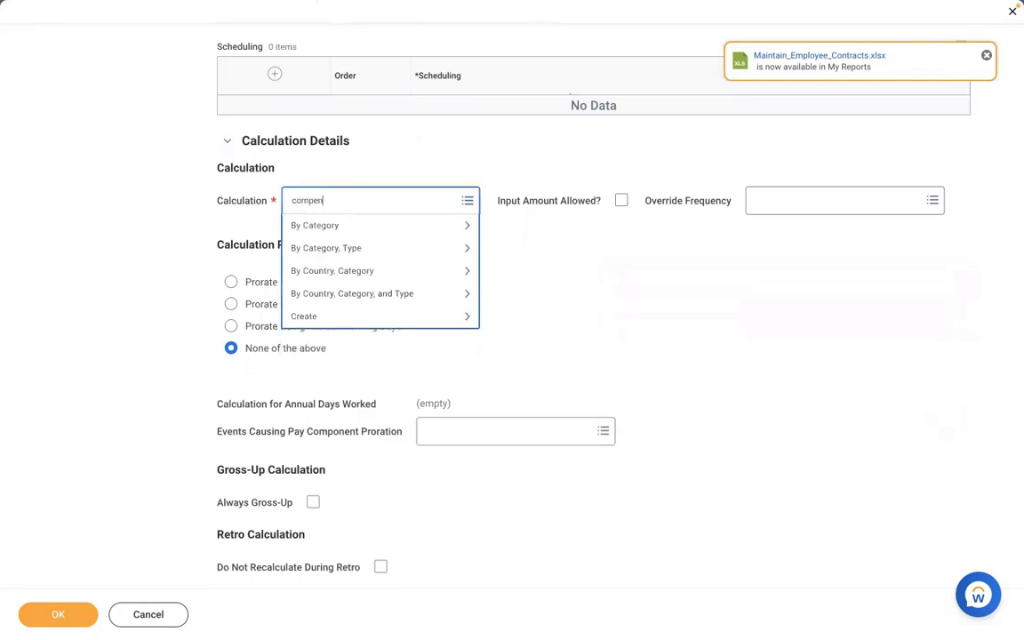
text(sation element value)
key(Return)
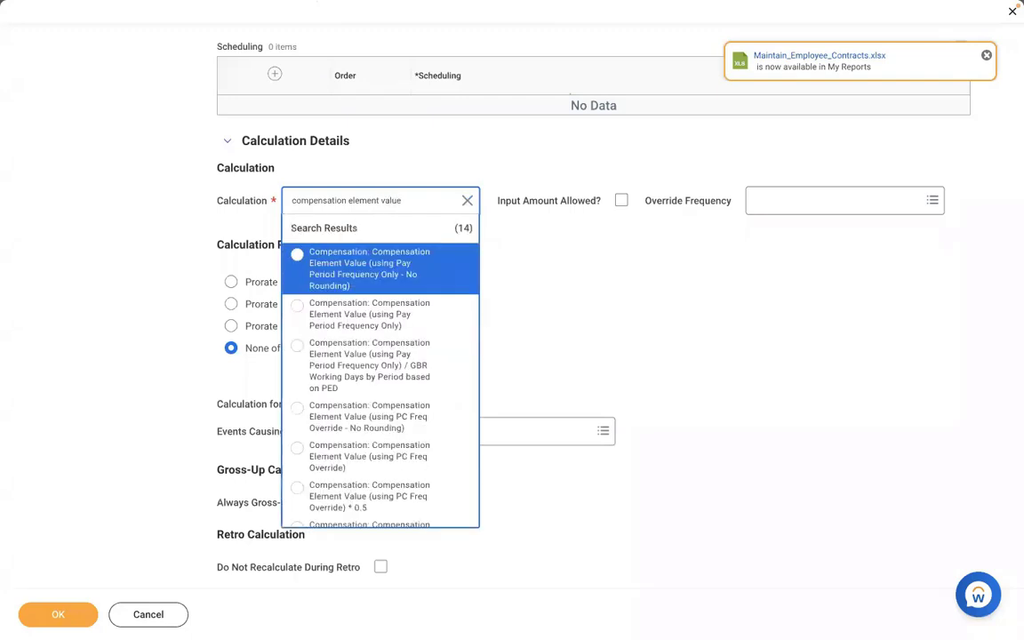
key(Down)
key(Down)
key(Down)
key(Down)
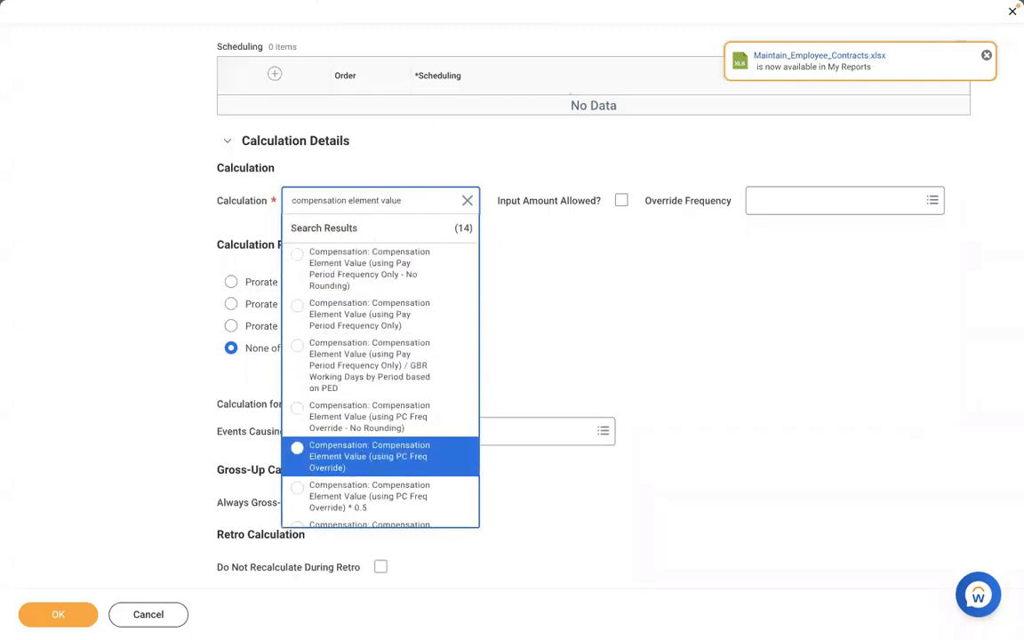
key(Return)
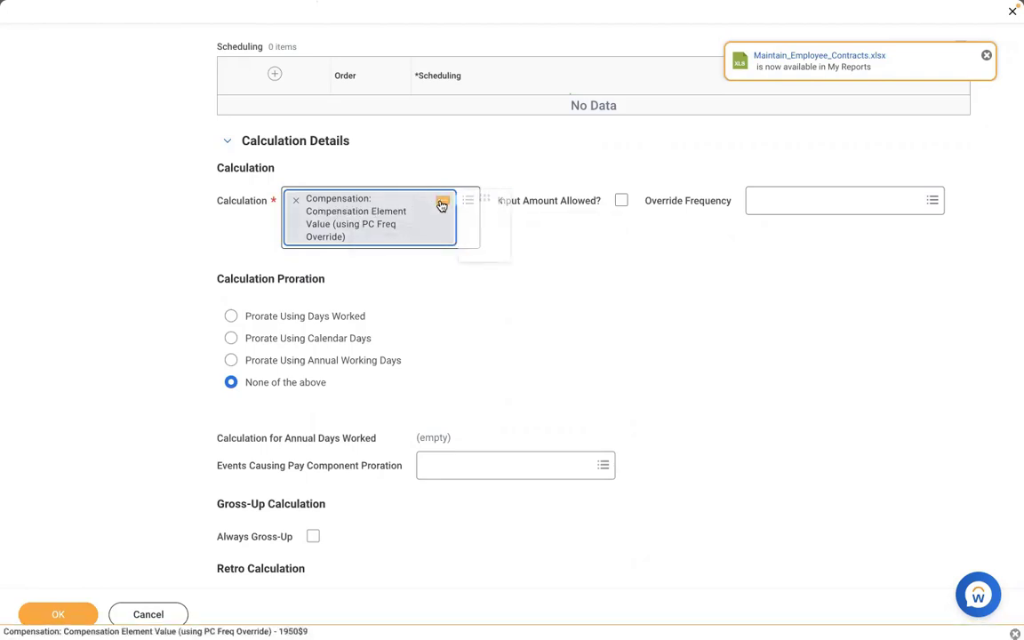
Preview the PC Freq Override calculation and highlight its comment text, then switch to Word
mouse_move(442, 205)
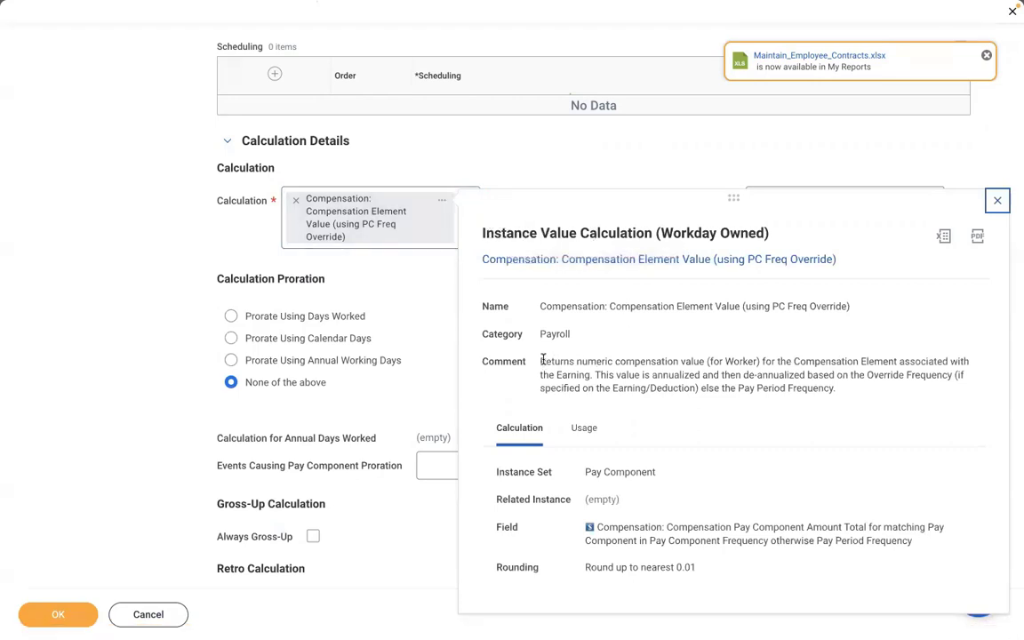
drag(542, 360, 835, 392)
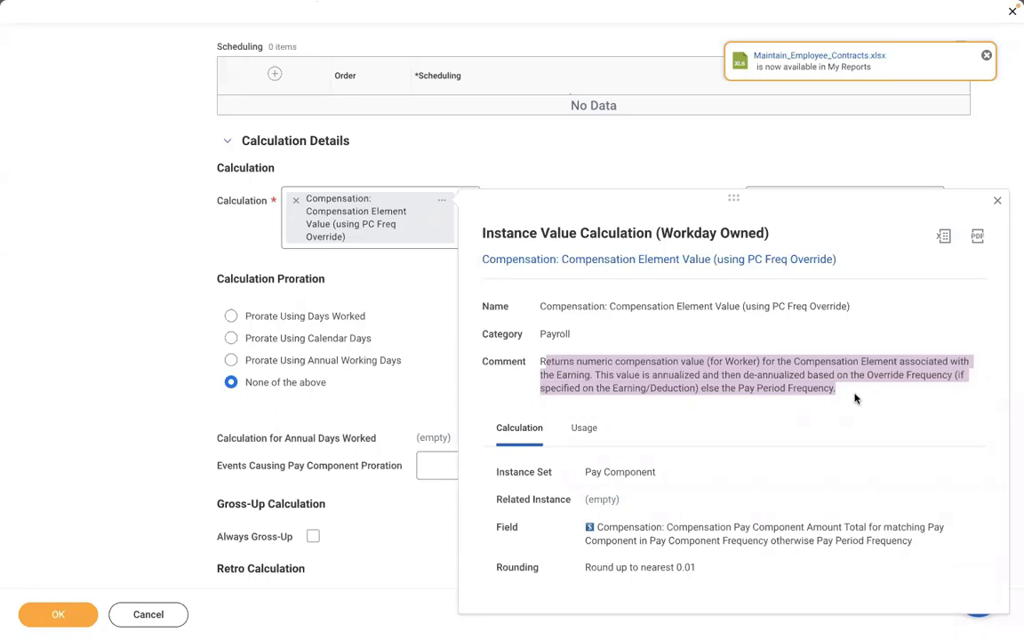
key(ctrl+Left)
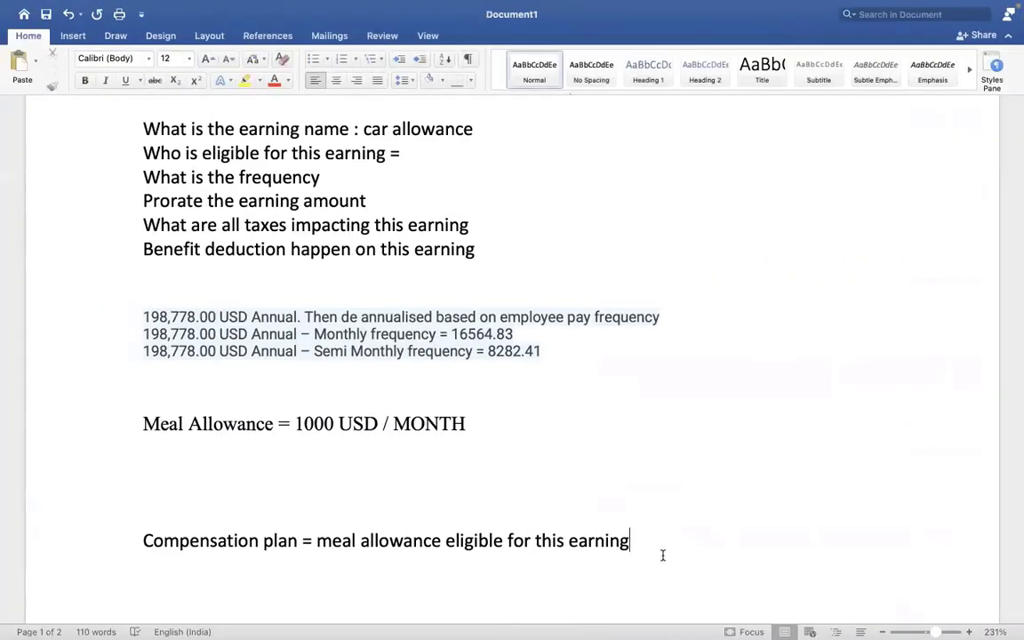
Start page 2 notes with '3 TYPES' and 'AMOUNT = 1000 USD'
click(662, 555)
key(Return)
key(Return)
key(Return)
key(Return)
key(Return)
key(Return)
key(Return)
key(Return)
key(Return)
key(Return)
key(Return)
key(Return)
key(Return)
key(Return)
key(Return)
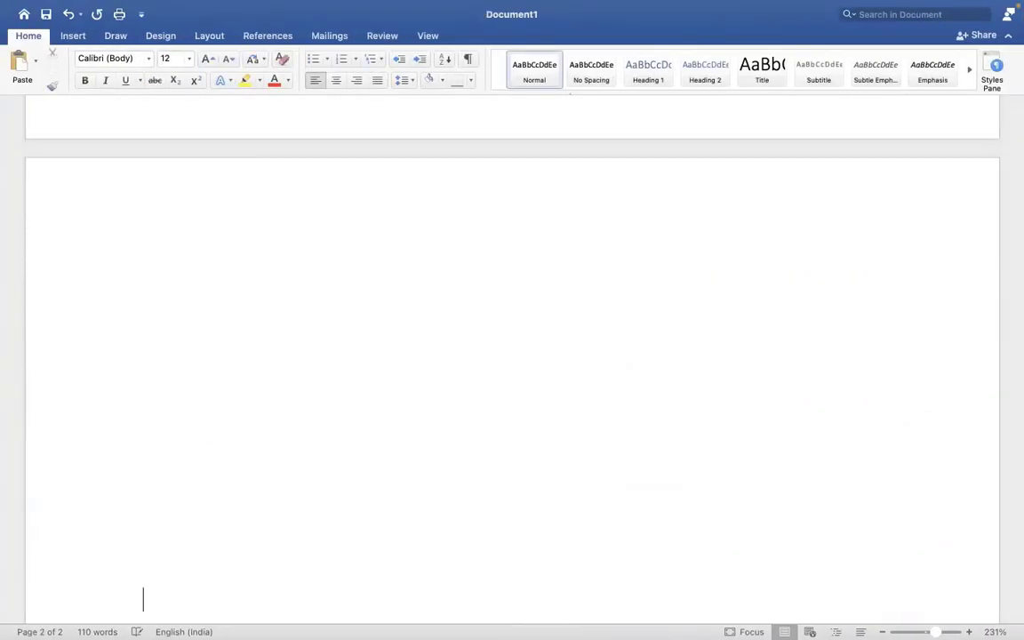
click(224, 244)
text(3 TYPE)
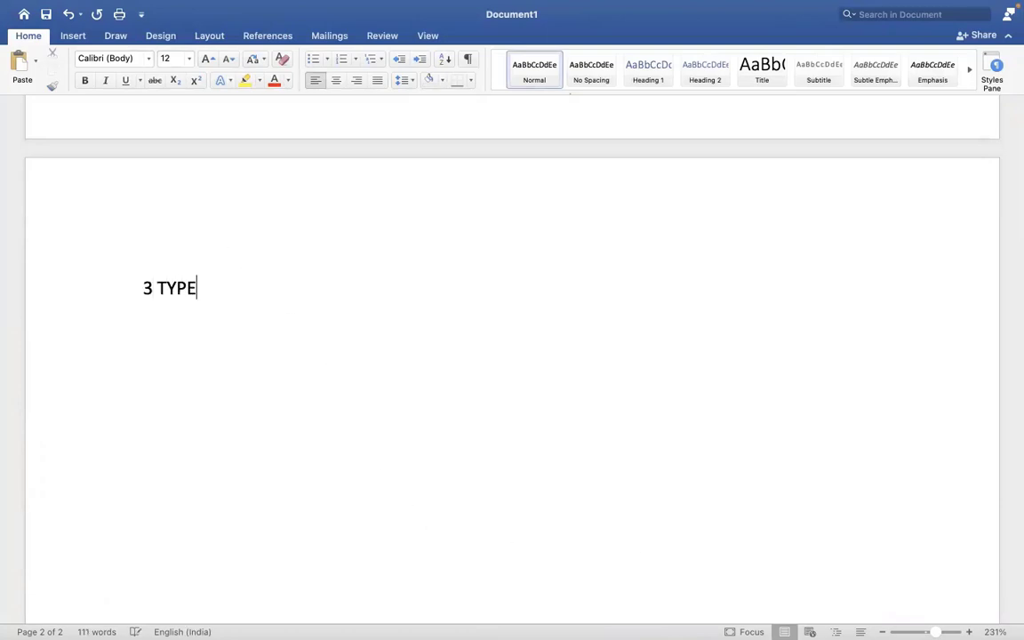
text(S)
key(Return)
text(AM)
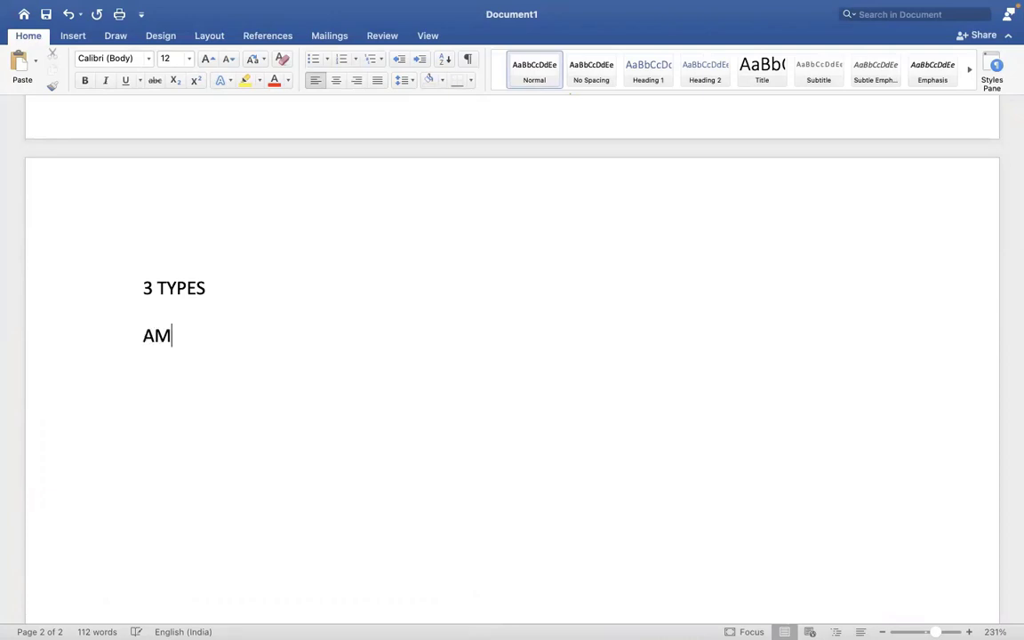
text(OUNT =)
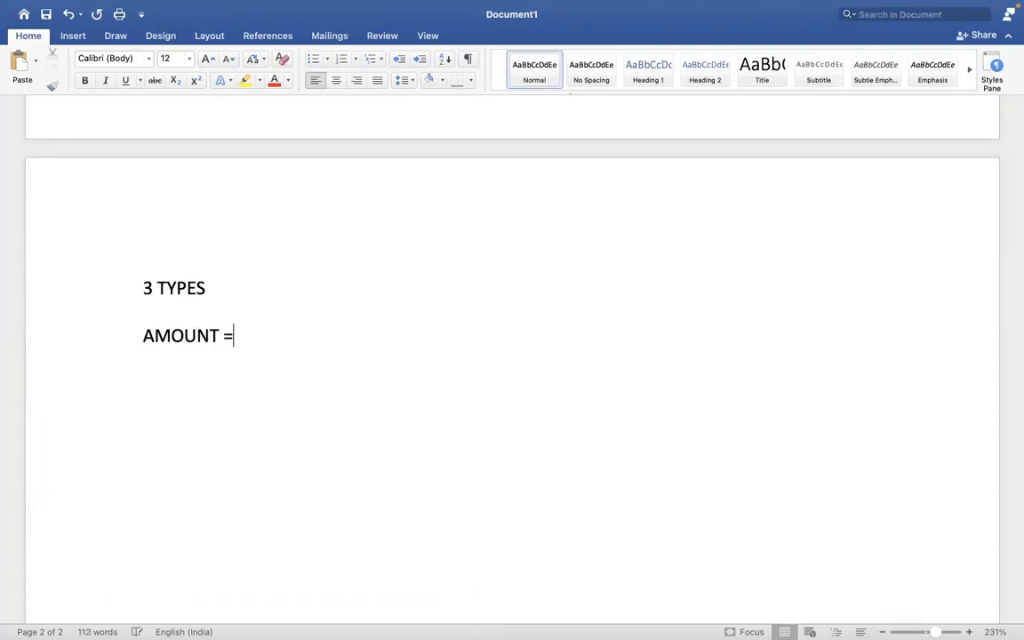
text( 1000 USD)
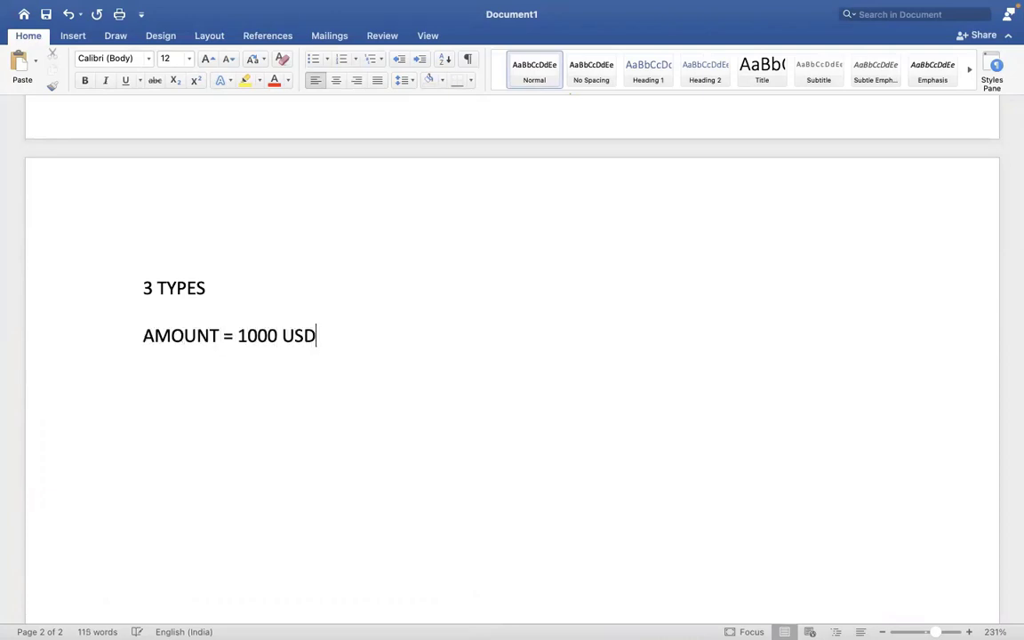
Add the lines 'PERCENTAGE = 1000=10%' and 'RATE = 100 USD'
key(Return)
text(PERCENTAGE =)
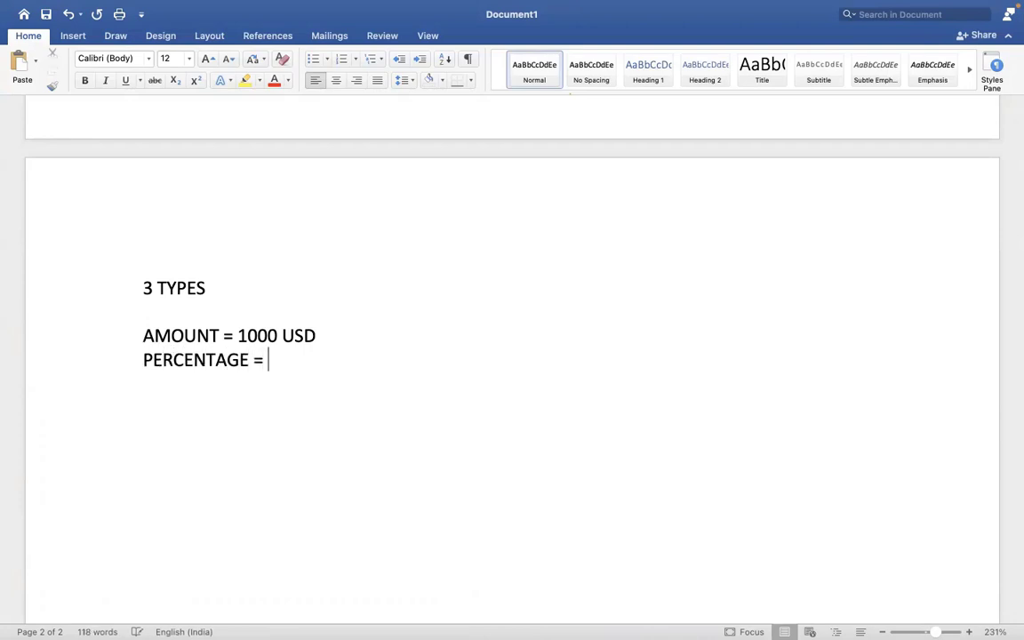
text( 1000/10%)
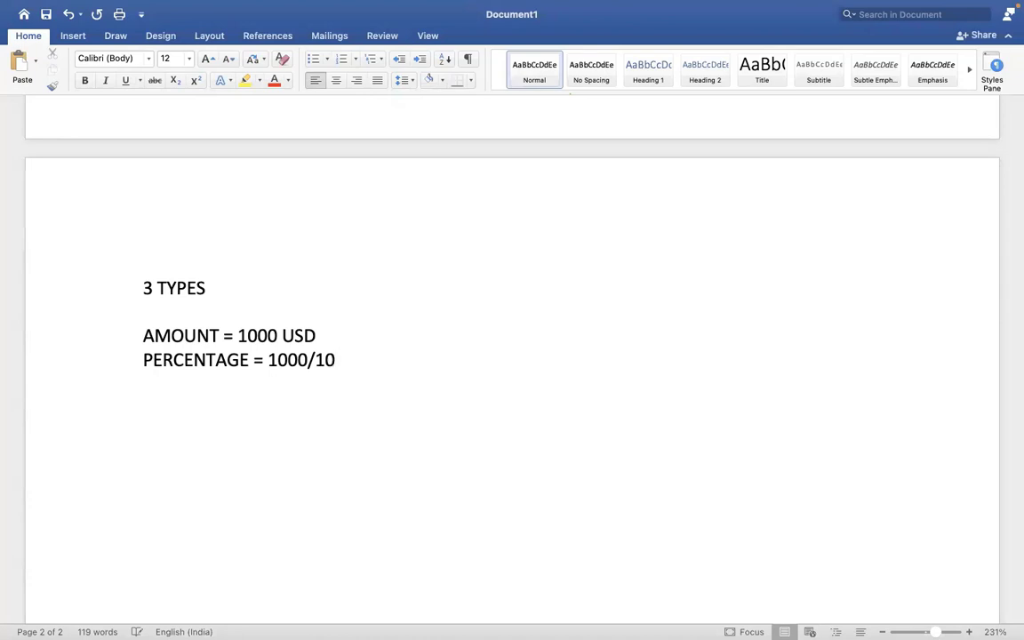
key(BackSpace)
key(BackSpace)
key(BackSpace)
key(BackSpace)
key(BackSpace)
text(0=10%)
key(Return)
text(RATE = )
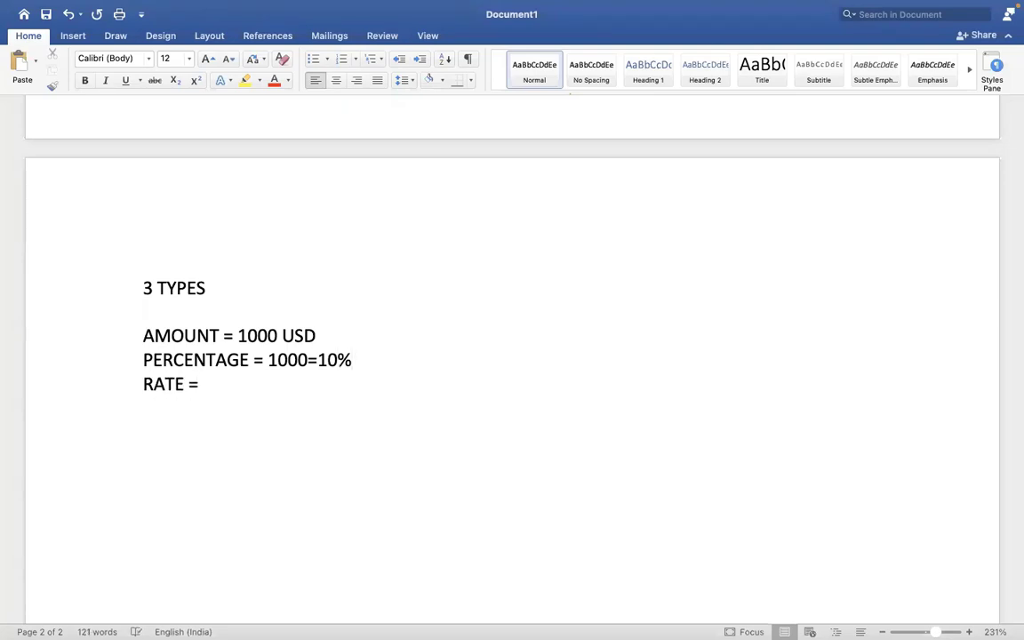
text(100 USD)
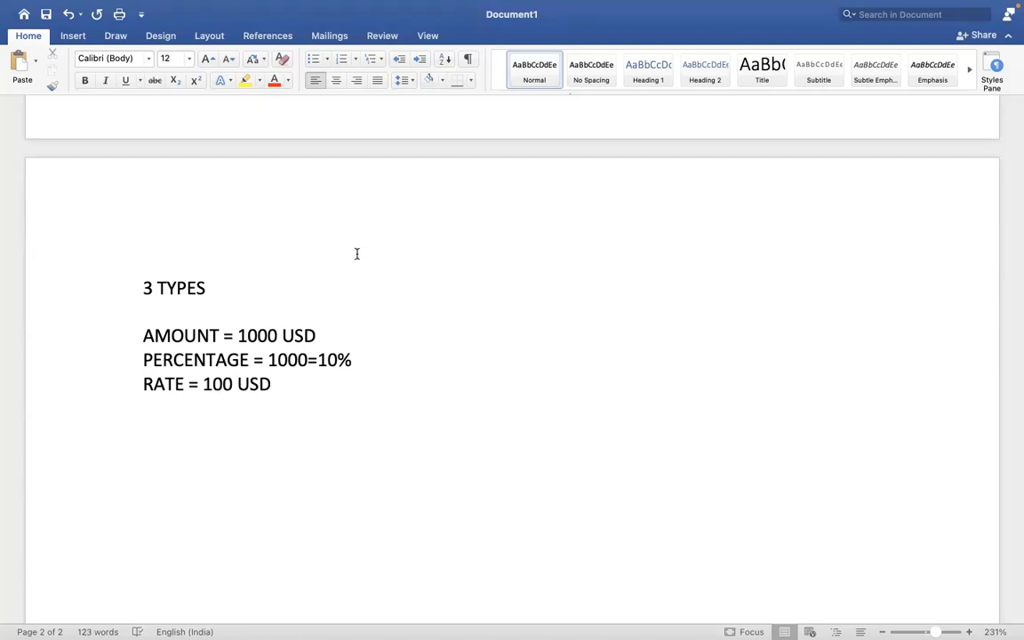
Select the AMOUNT = 1000 USD line and return to Workday
click(330, 331)
drag(330, 331, 196, 310)
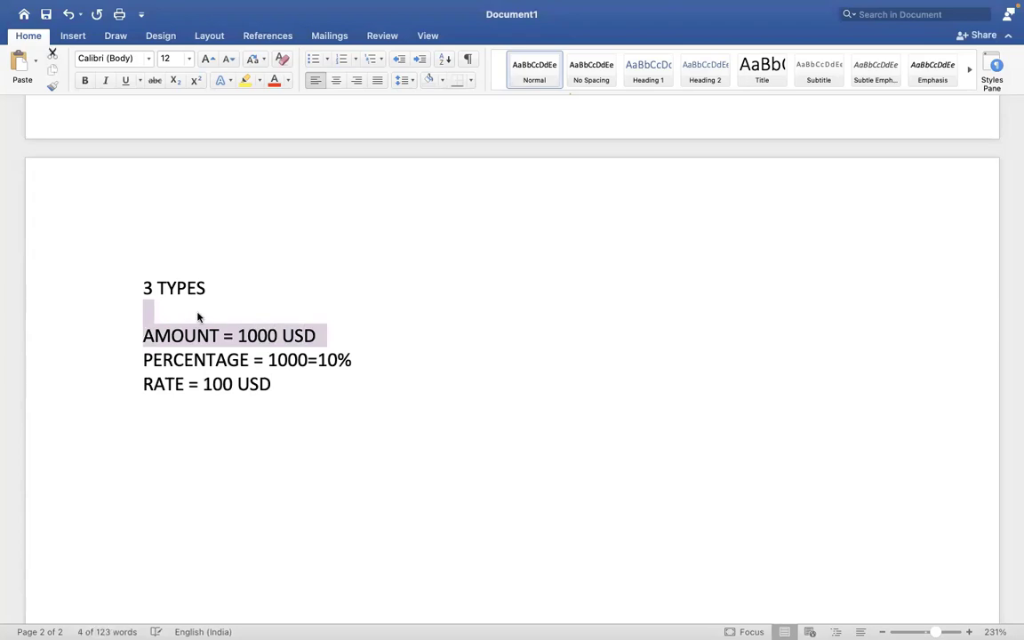
key(ctrl+Right)
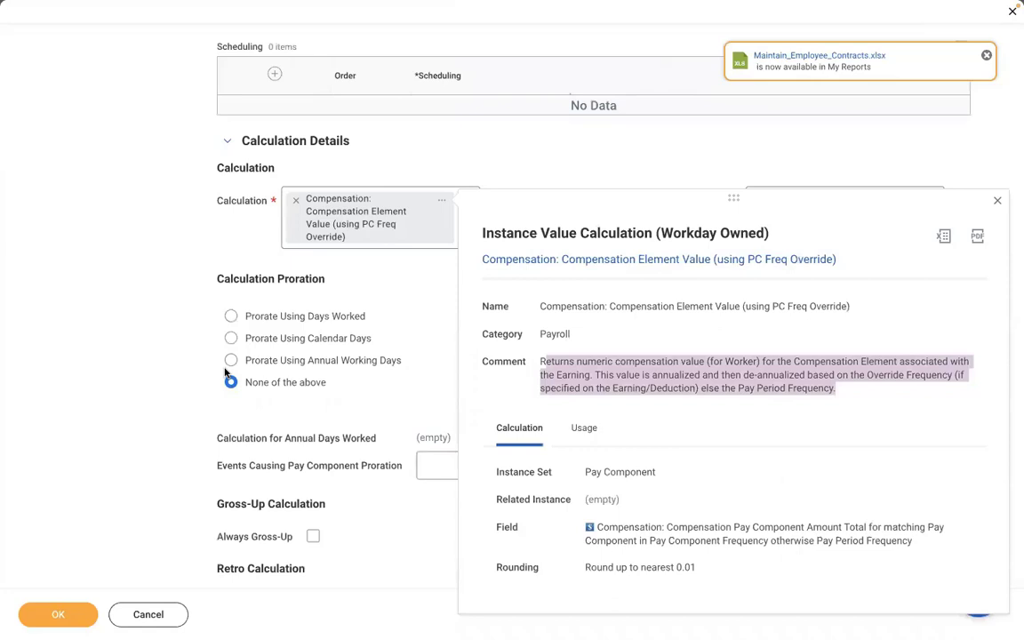
Dismiss the Instance Value Calculation popup and list the options in the Compensation Element prompt
click(155, 281)
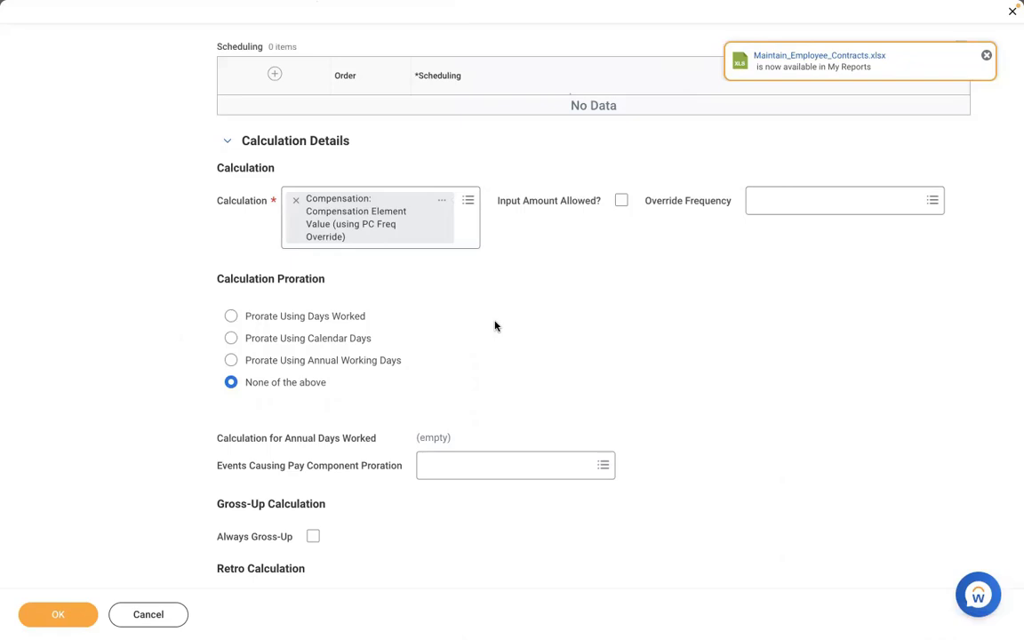
scroll(494, 326, down, 2)
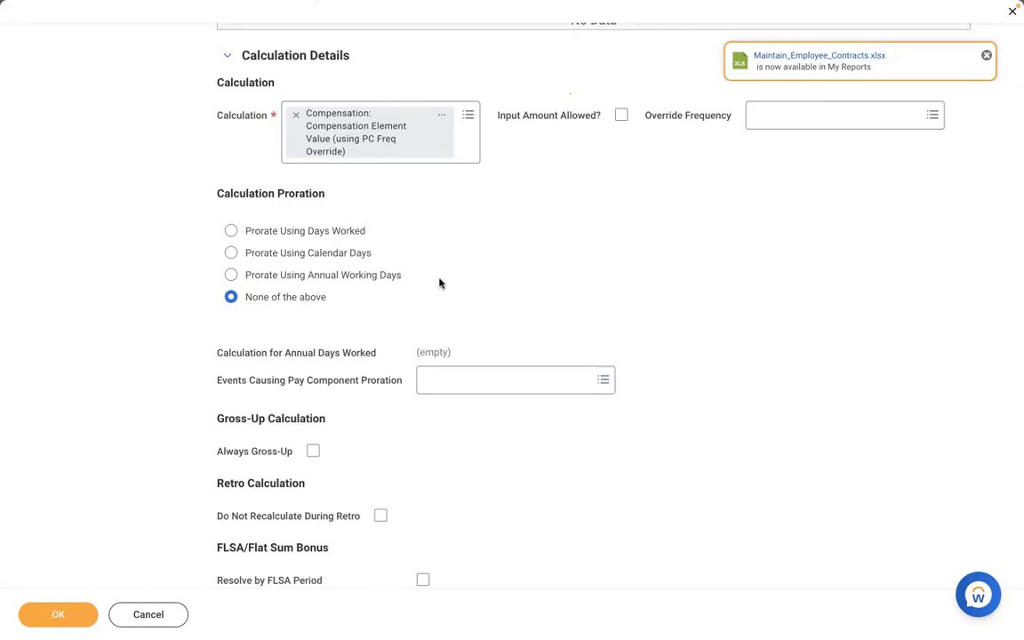
scroll(439, 282, down, 6)
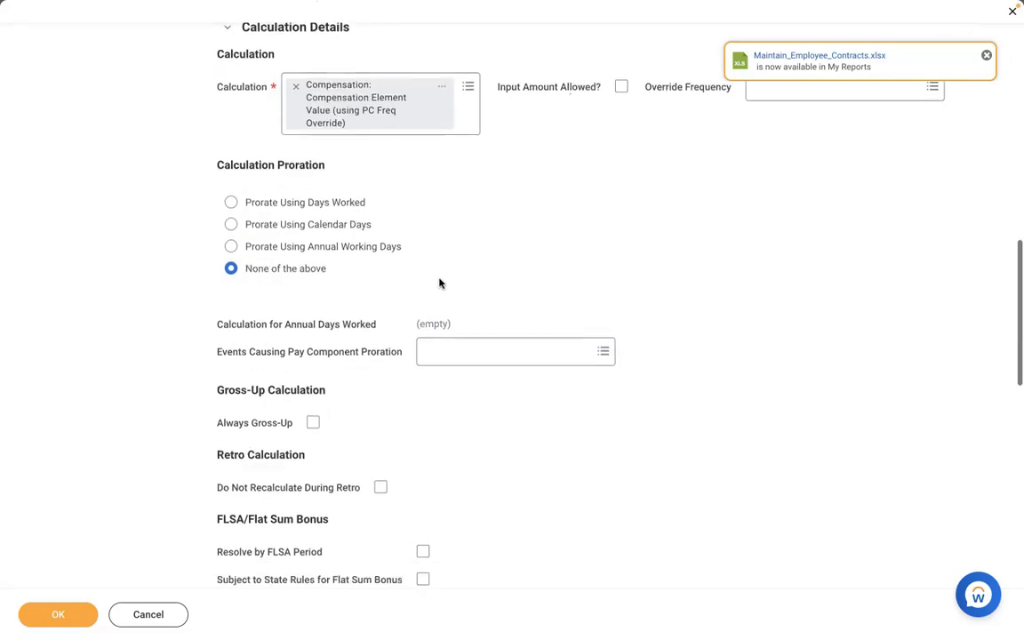
scroll(439, 282, down, 3)
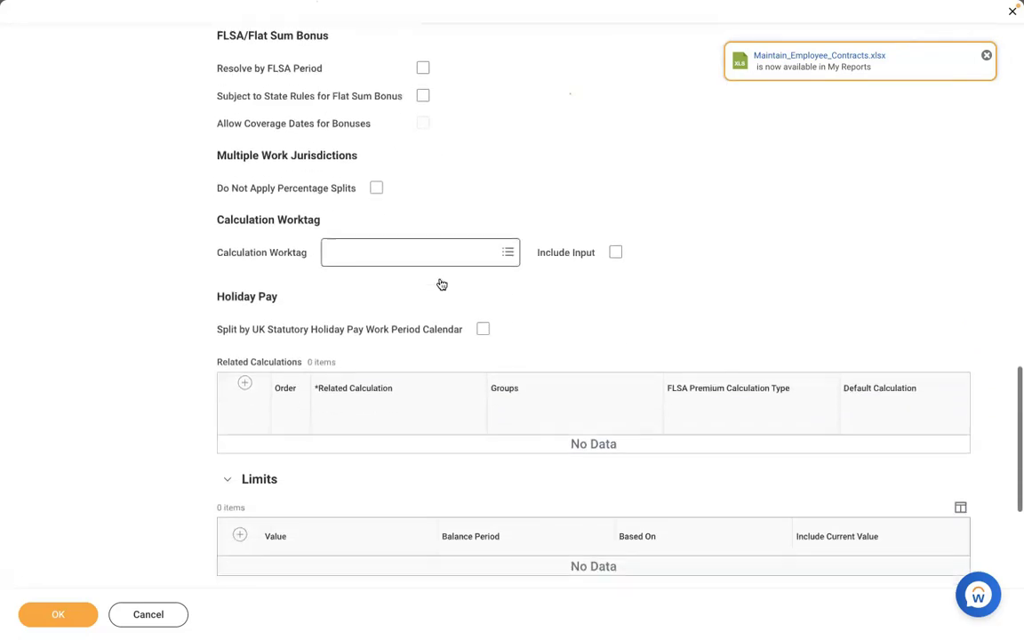
scroll(439, 283, down, 1)
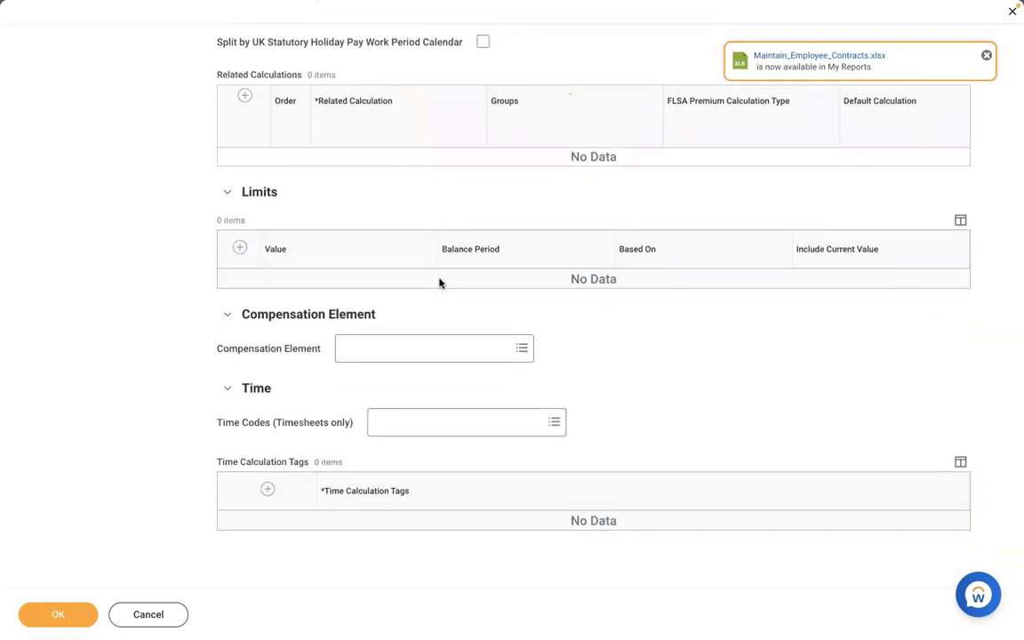
click(387, 347)
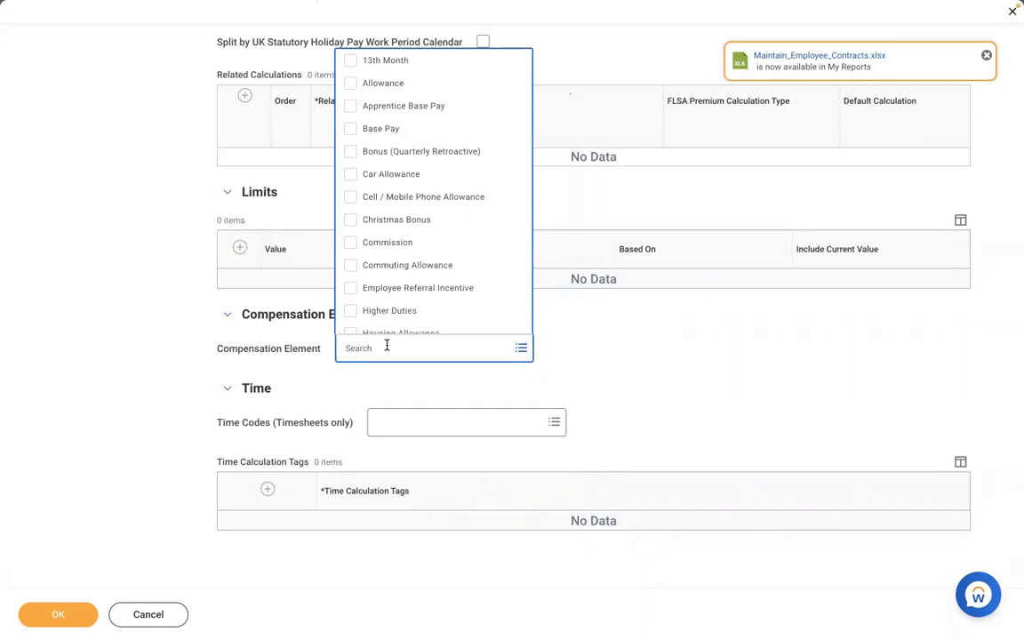
Search MEAL and choose Meal Allowance as the earning's Compensation Element
text(MEAL)
key(Return)
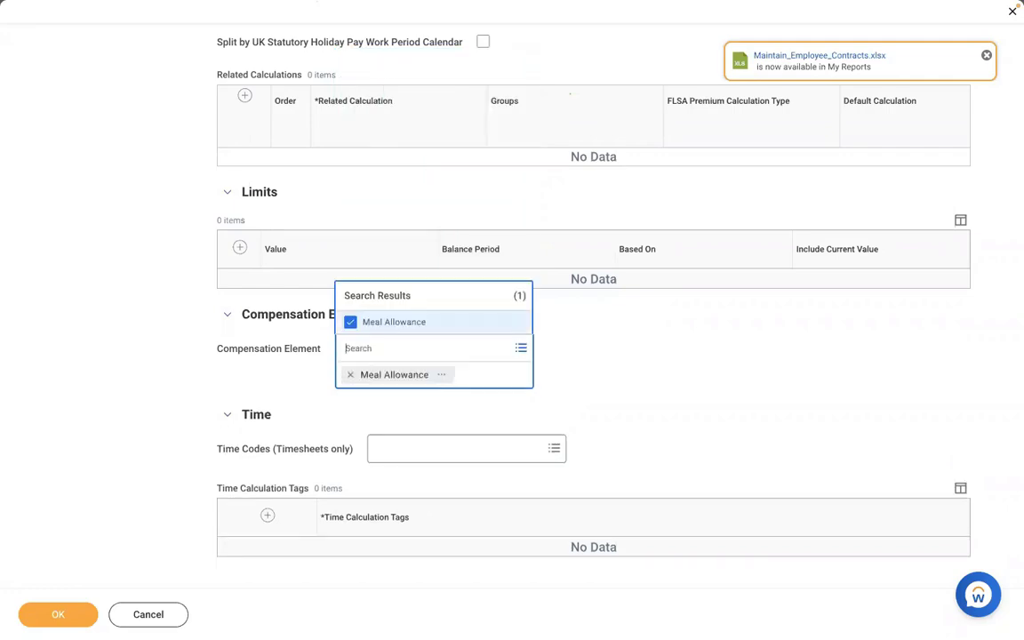
click(148, 360)
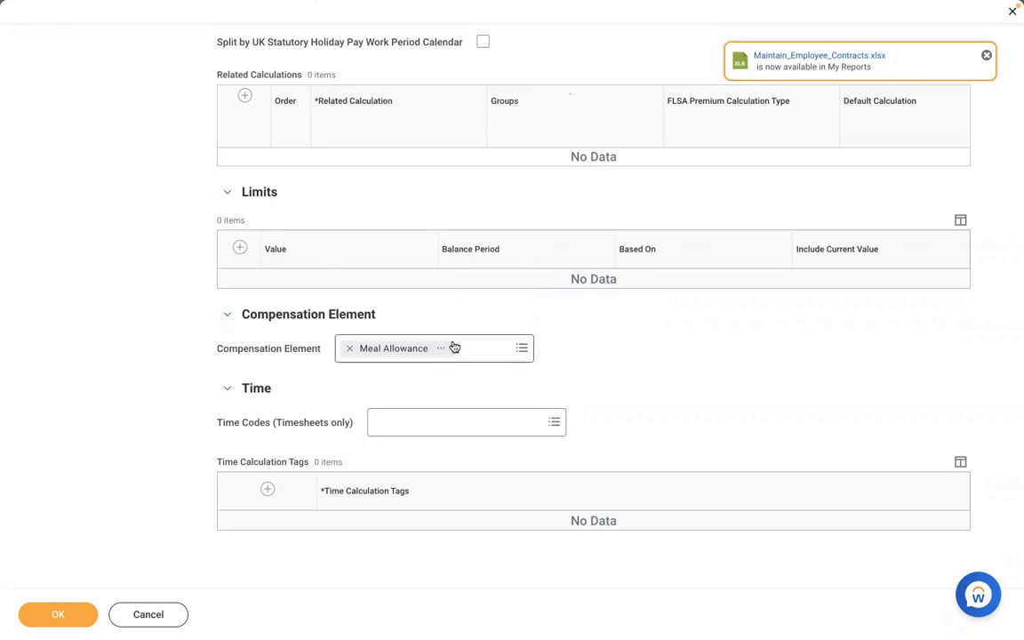
double_click(607, 363)
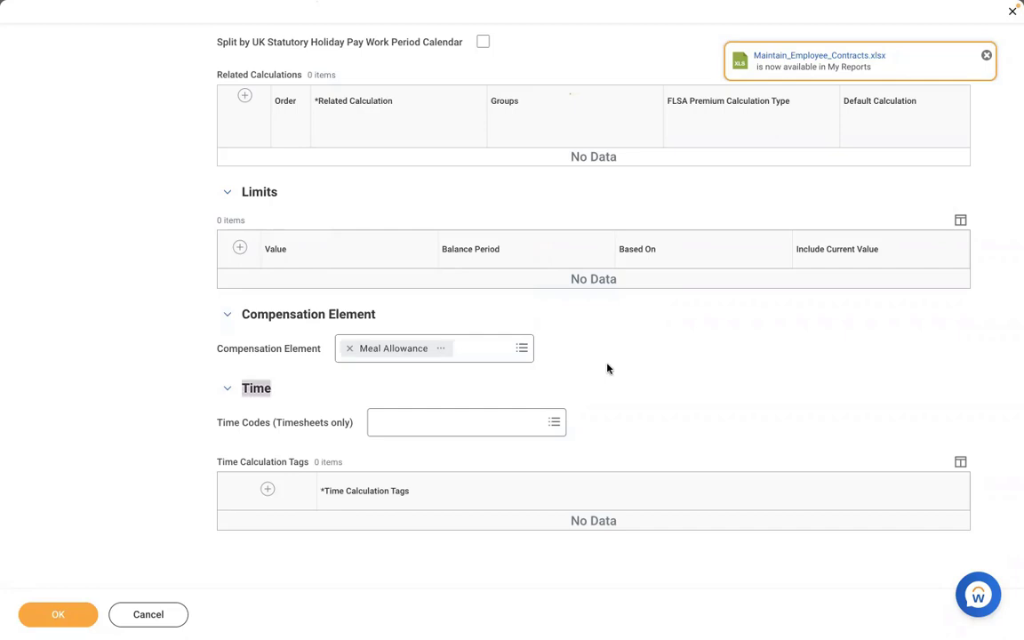
click(607, 367)
Return to the top of the earning form and show its Non-Effective Dated tab
scroll(607, 368, up, 5)
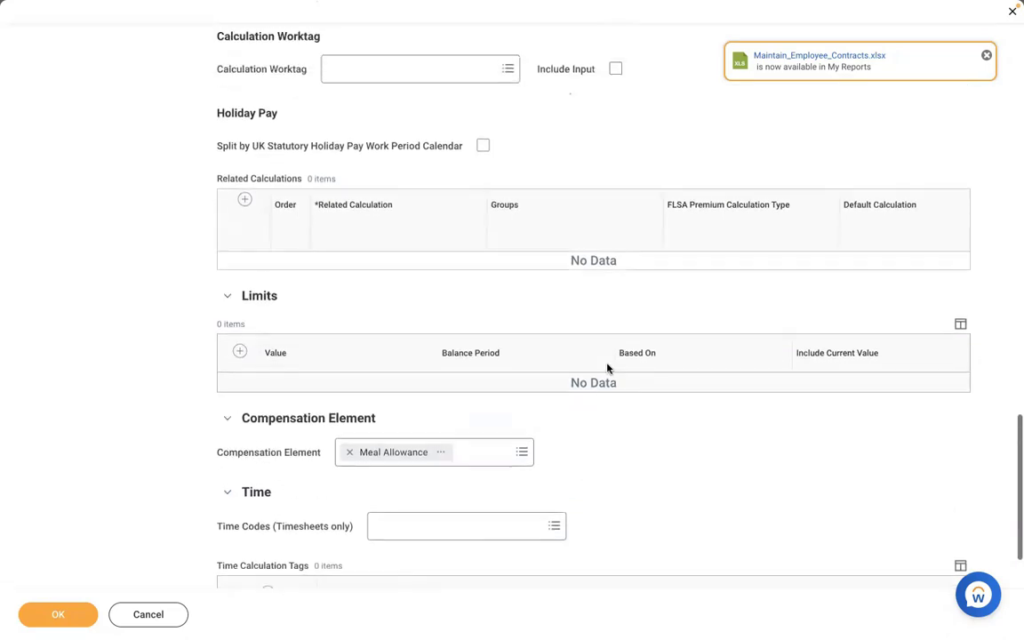
scroll(607, 368, up, 10)
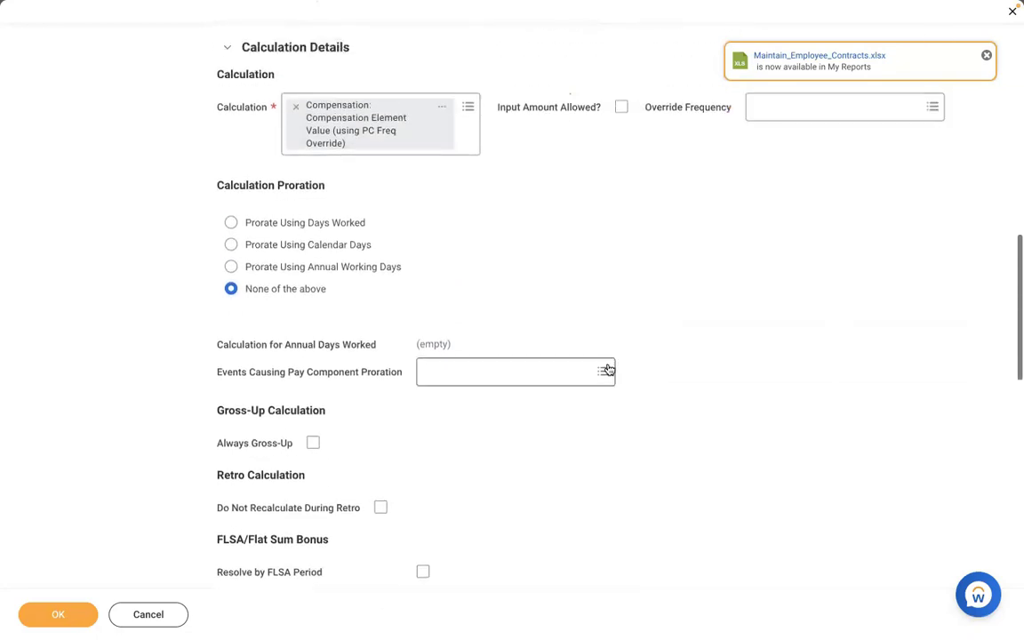
scroll(607, 368, up, 3)
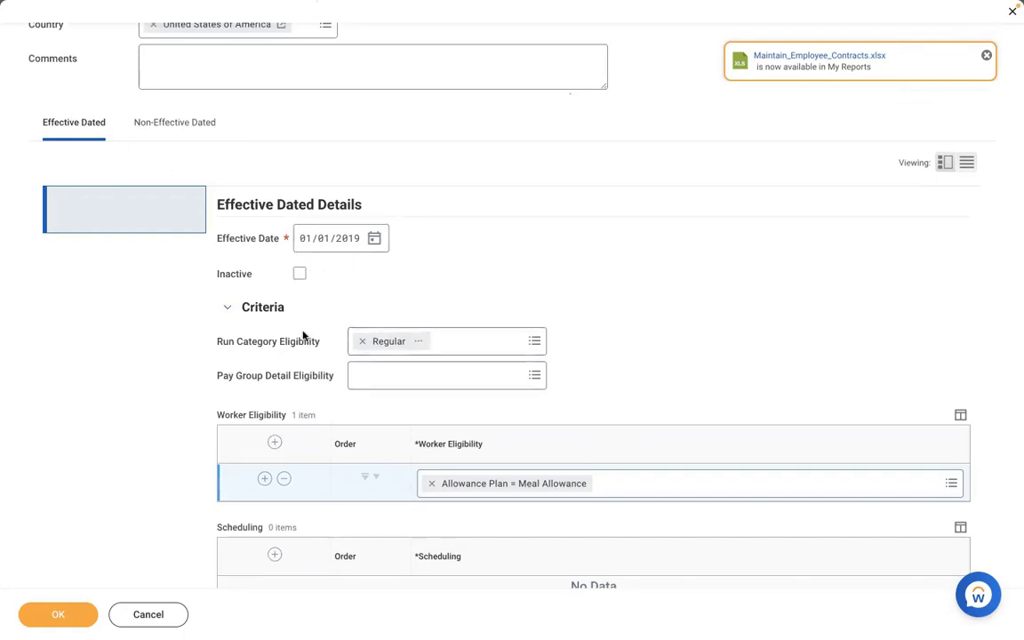
click(183, 135)
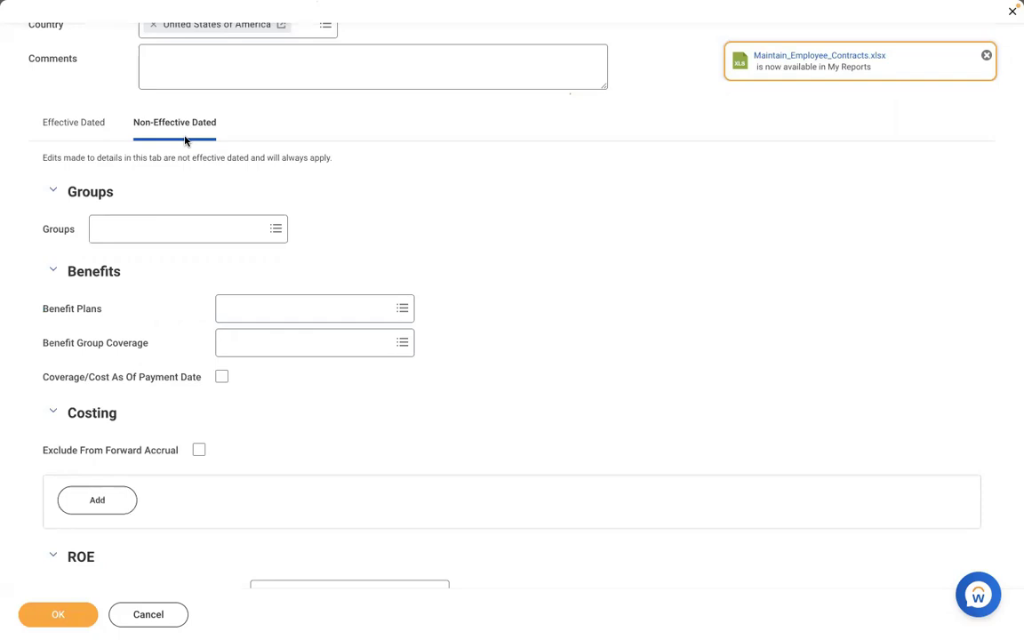
Add the Adds to Gross [CAN USA] group to the earning
click(154, 228)
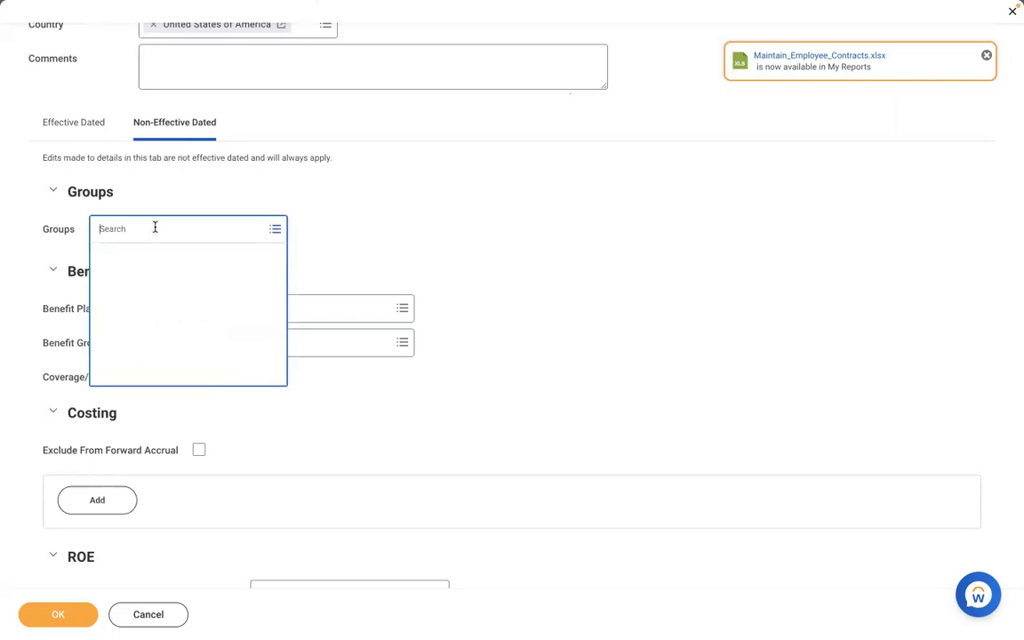
text(ADD TO GROSS)
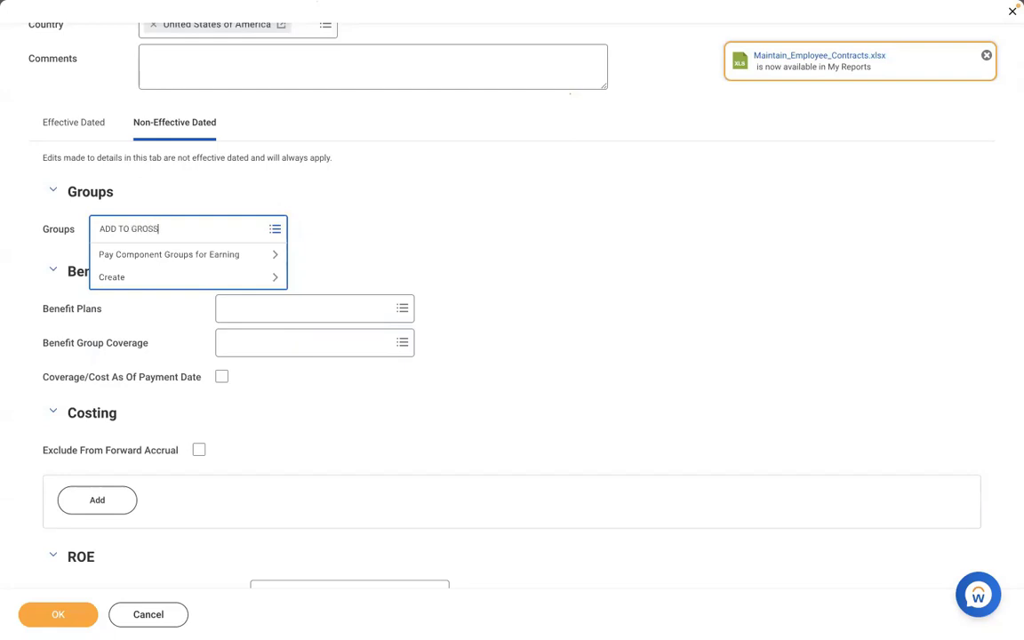
key(Return)
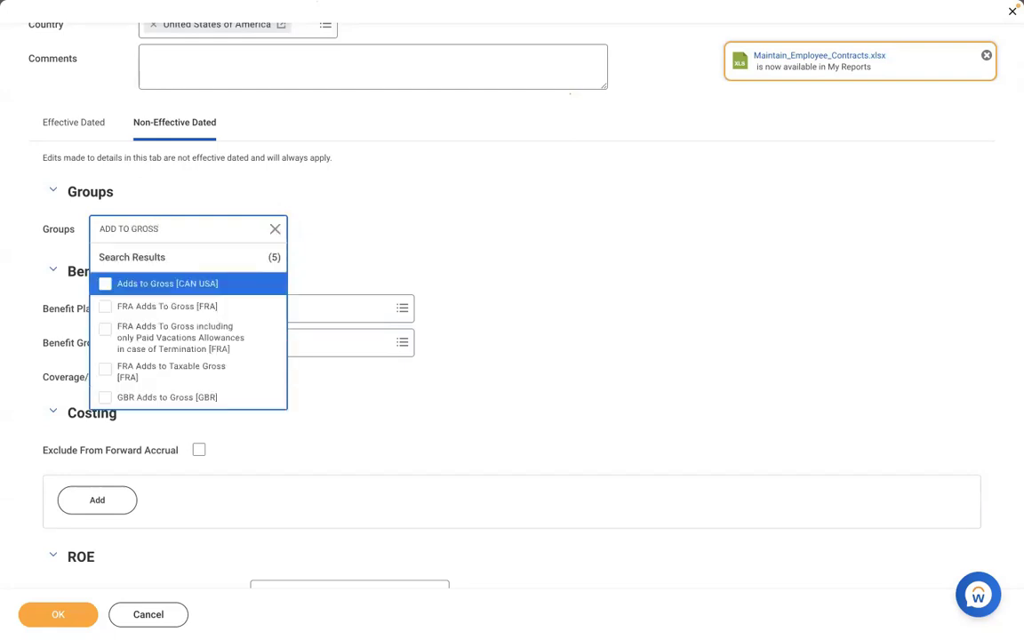
click(131, 289)
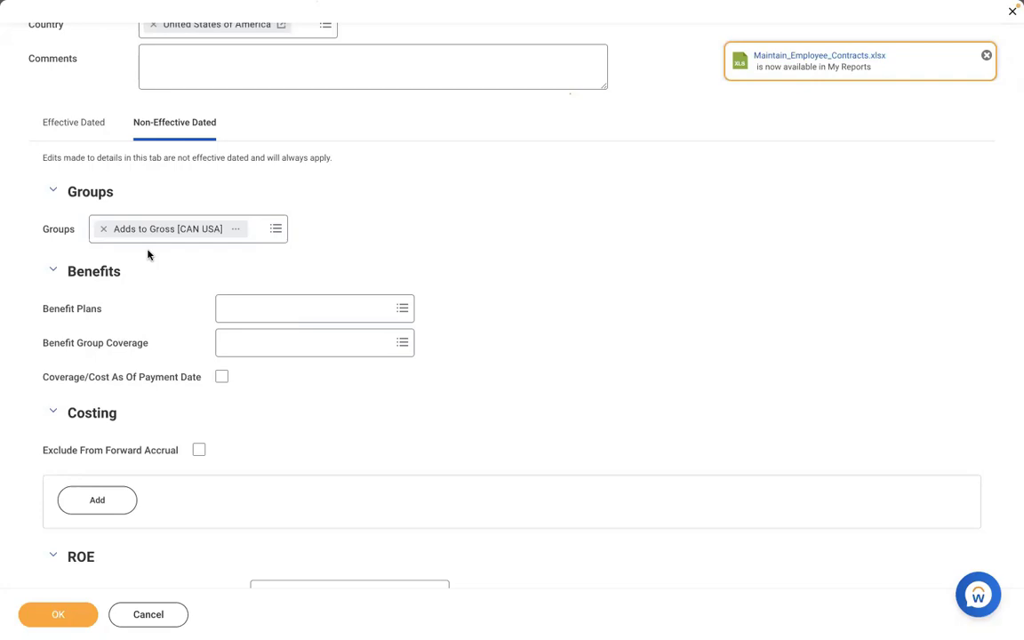
Add the Federal Taxable and State Withholding Taxable (Withhold Taxes) groups
click(262, 231)
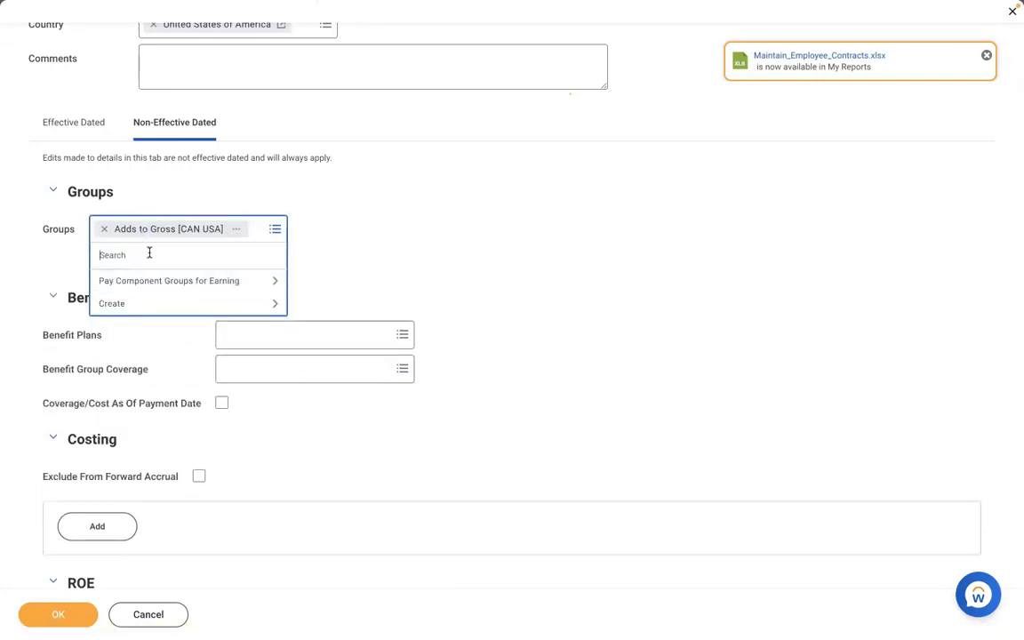
text(FEDERAL)
key(Return)
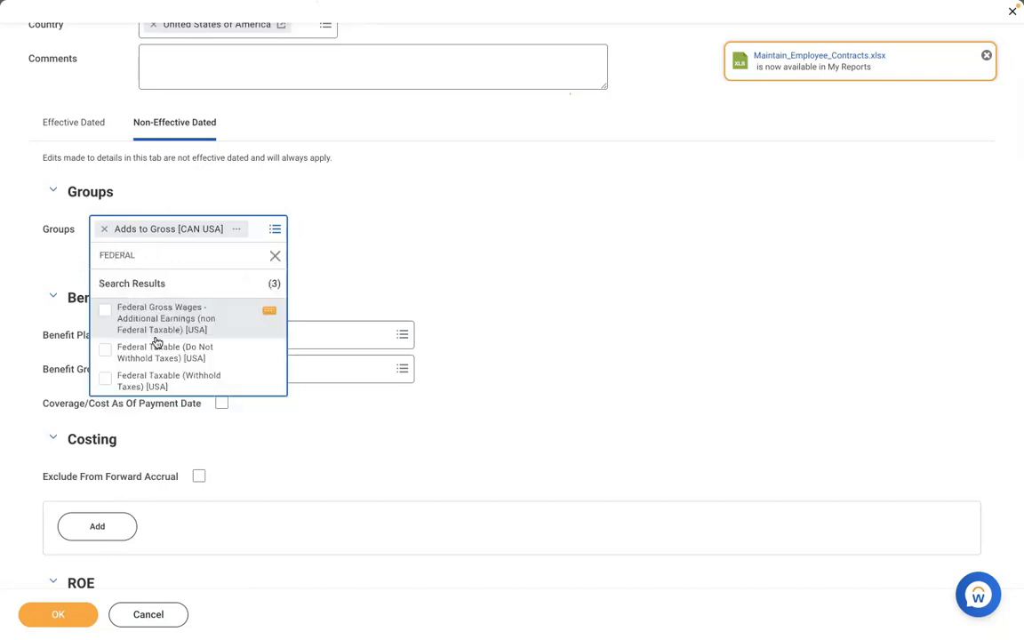
click(153, 383)
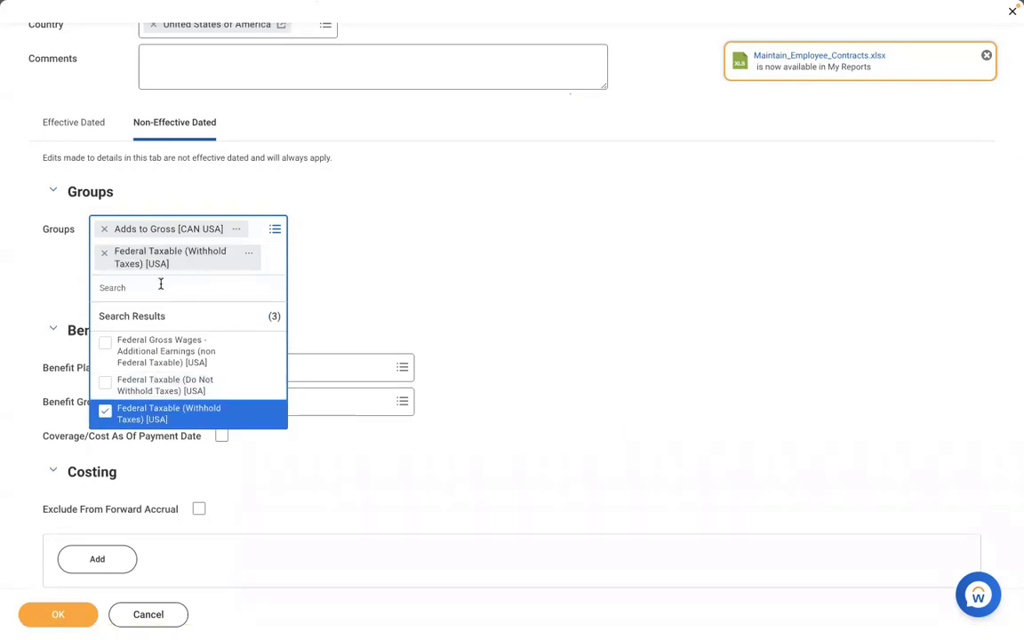
text(STATE)
key(Return)
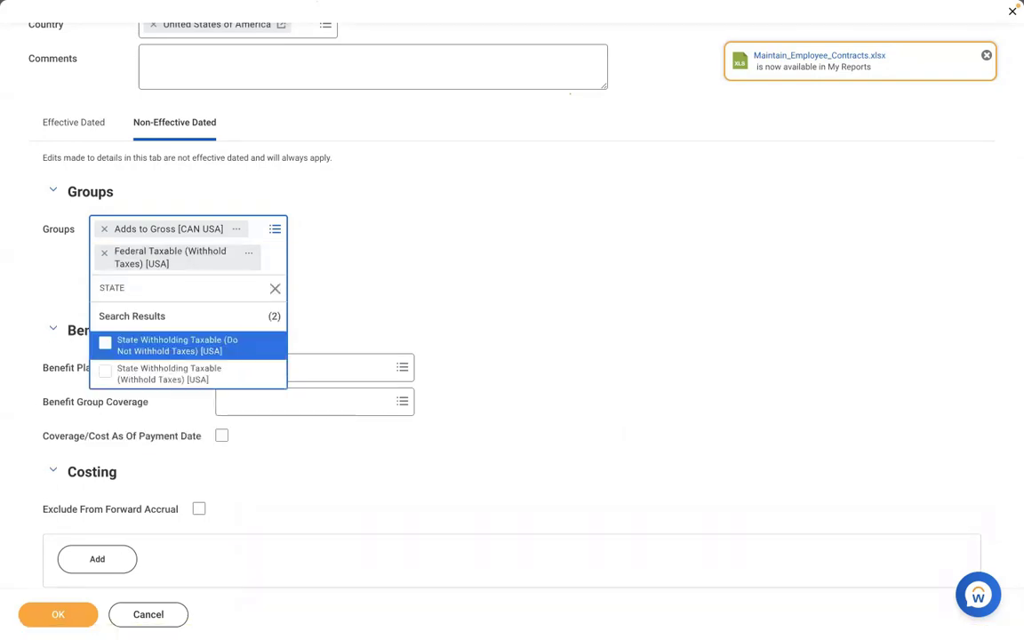
click(169, 373)
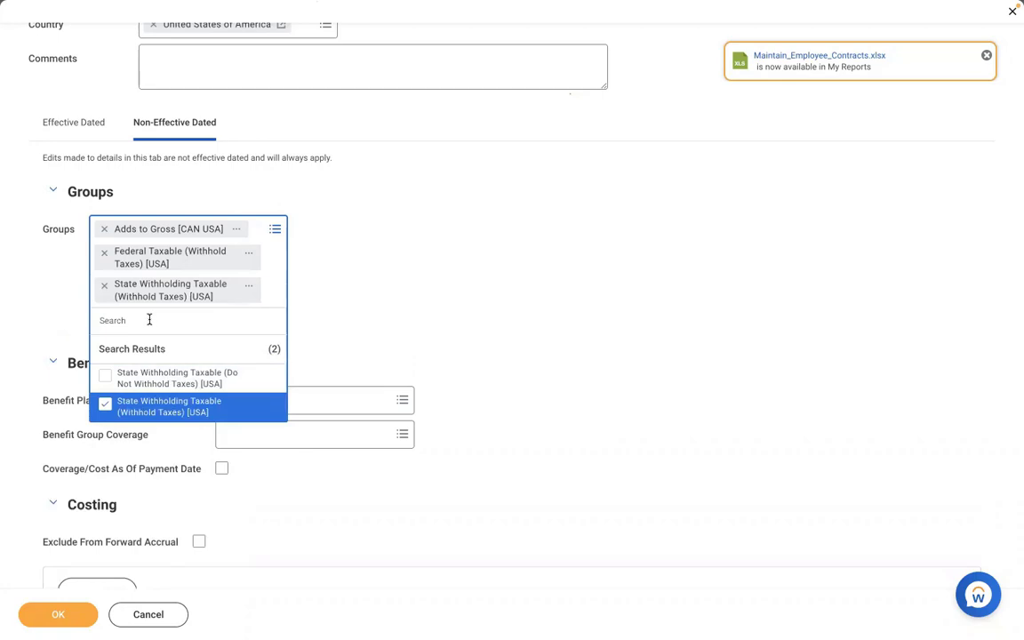
Add the Local Withholding Taxable, SUI Taxable and FUI Taxable groups
text(CITY)
key(Return)
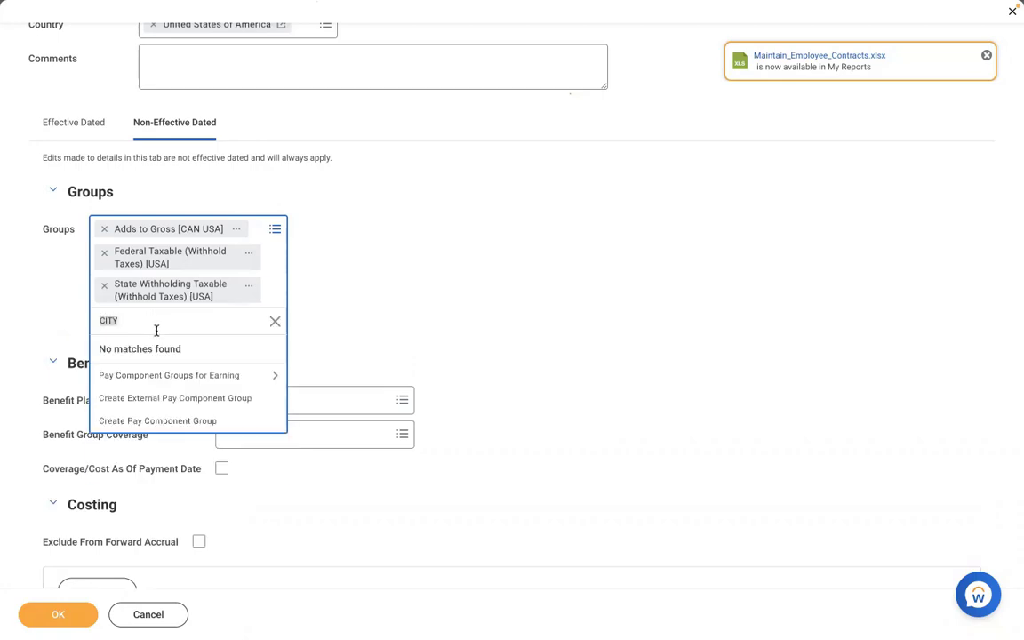
text(LOCAL)
key(Return)
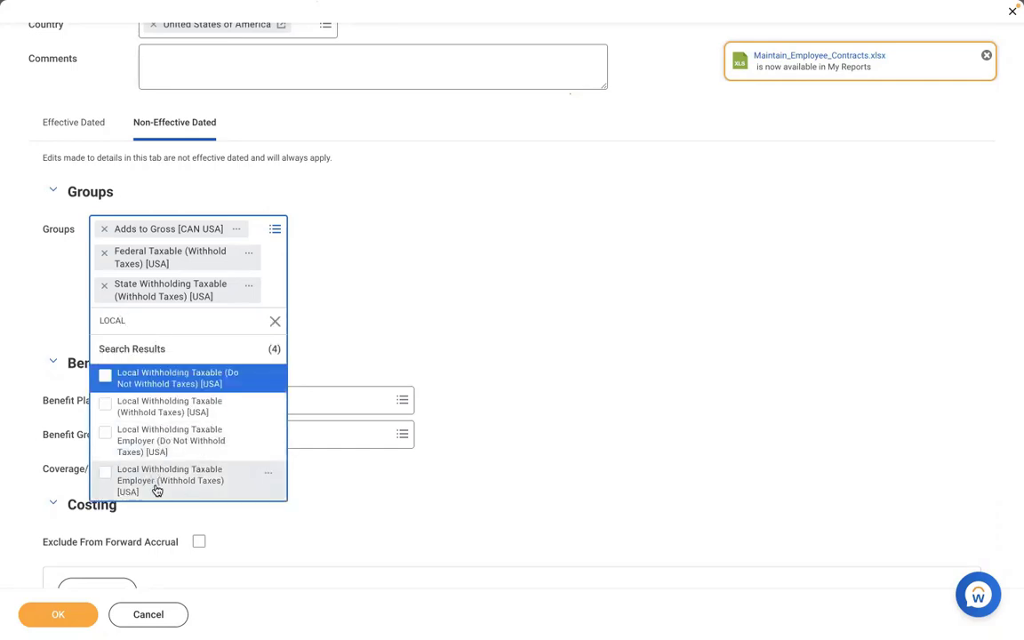
click(128, 405)
text(SUI)
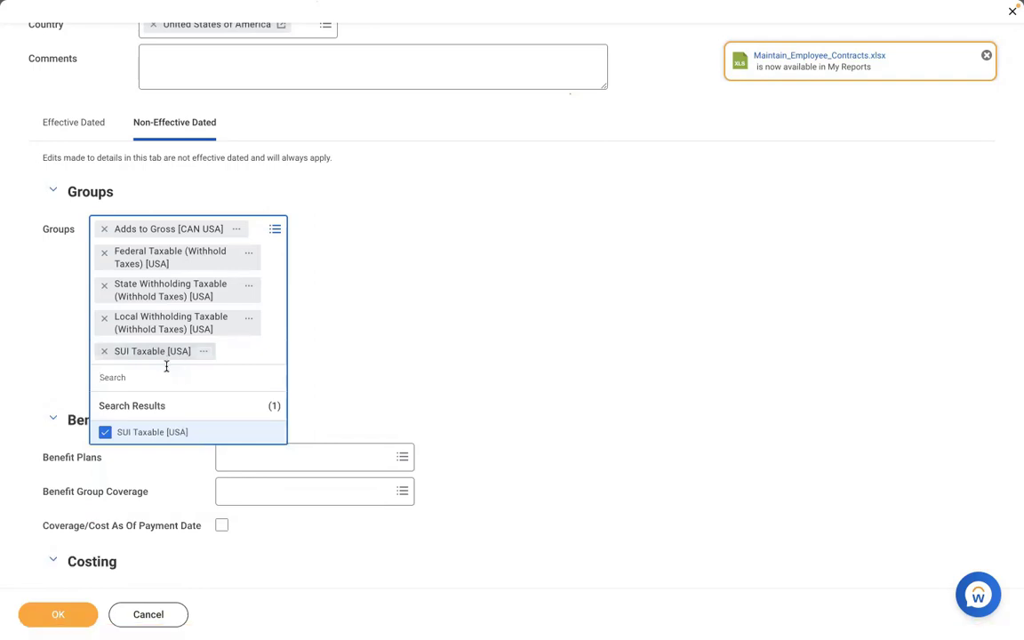
text(FUI)
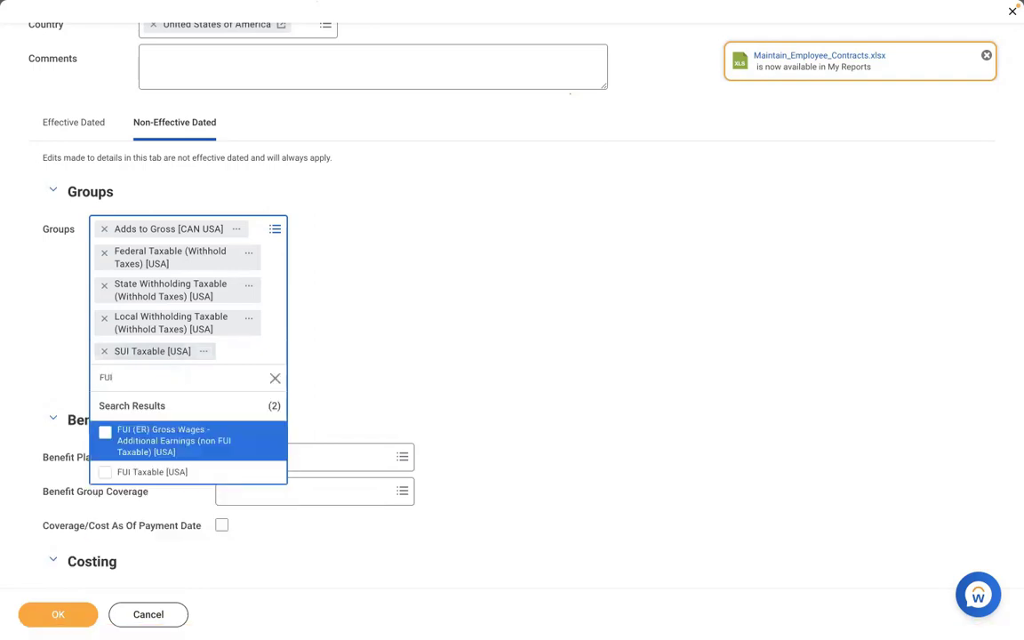
click(164, 477)
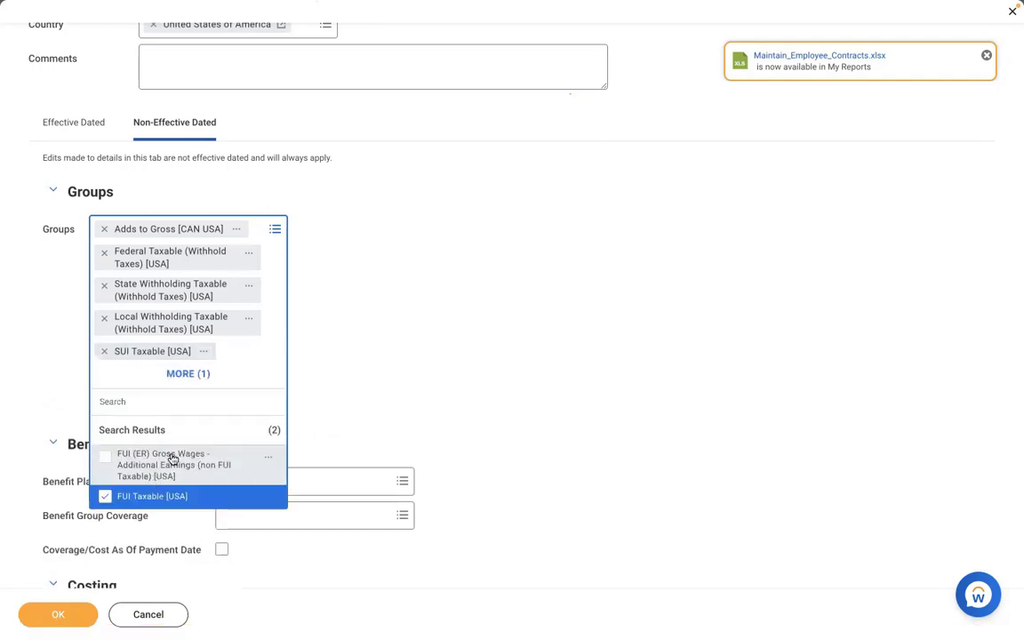
click(395, 381)
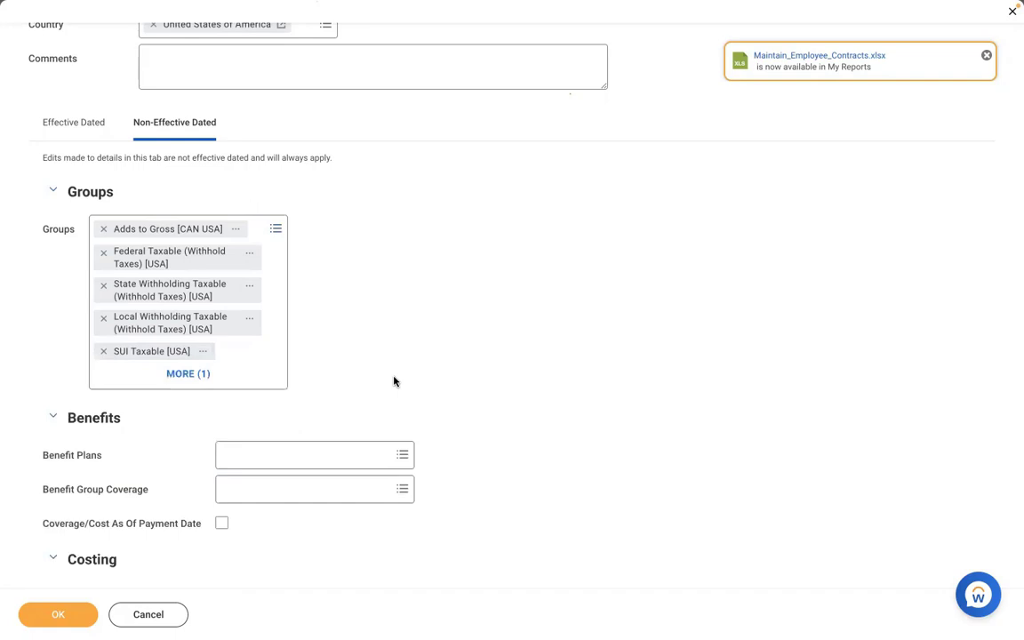
Check the Effective Dated calculation details and submit the AMD - Meal Allowance earning
click(92, 131)
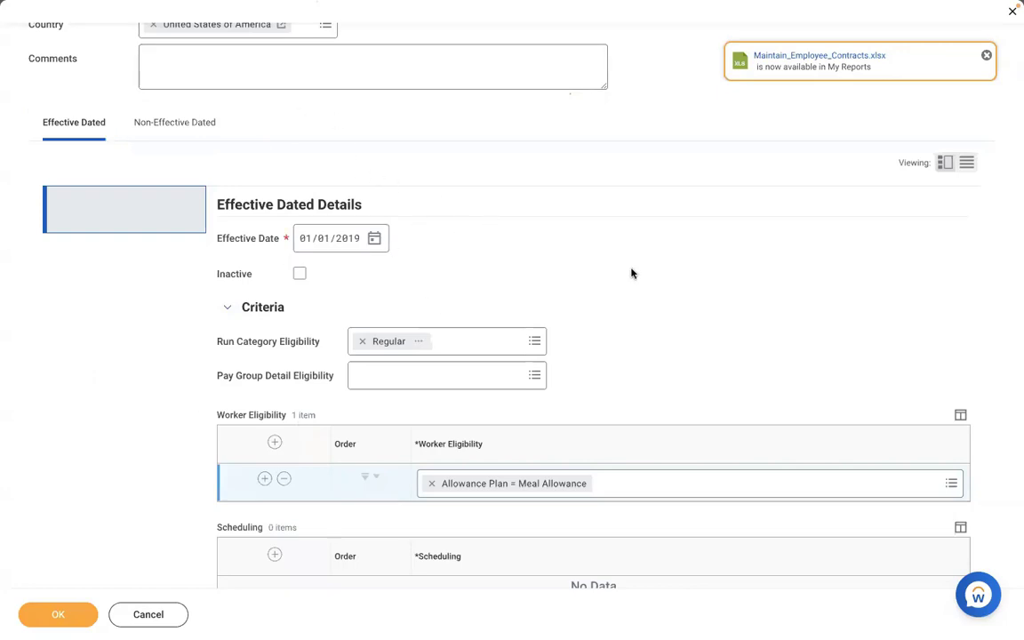
scroll(631, 273, down, 3)
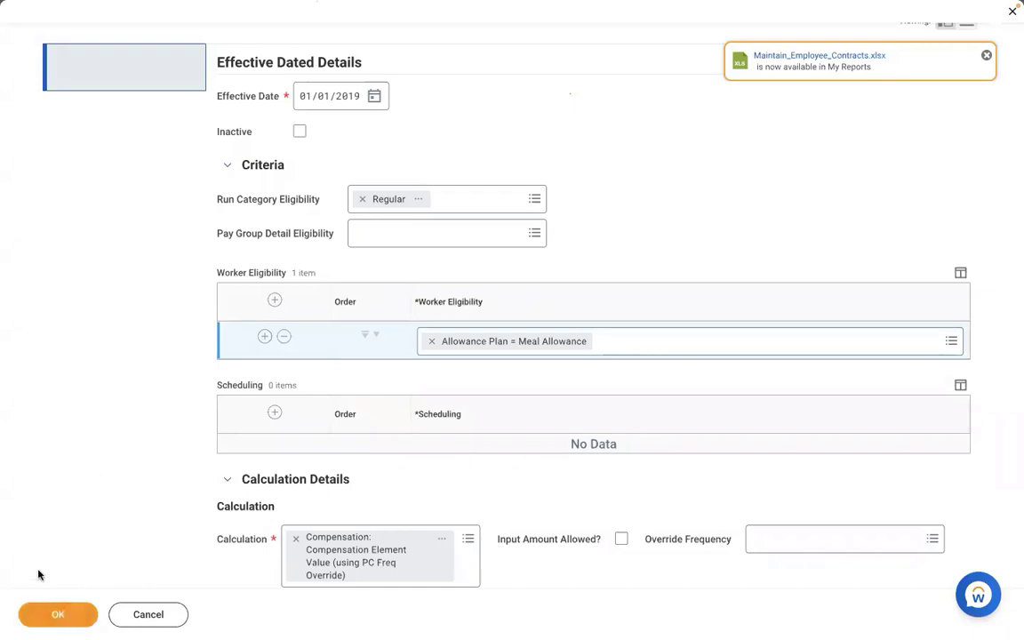
click(50, 616)
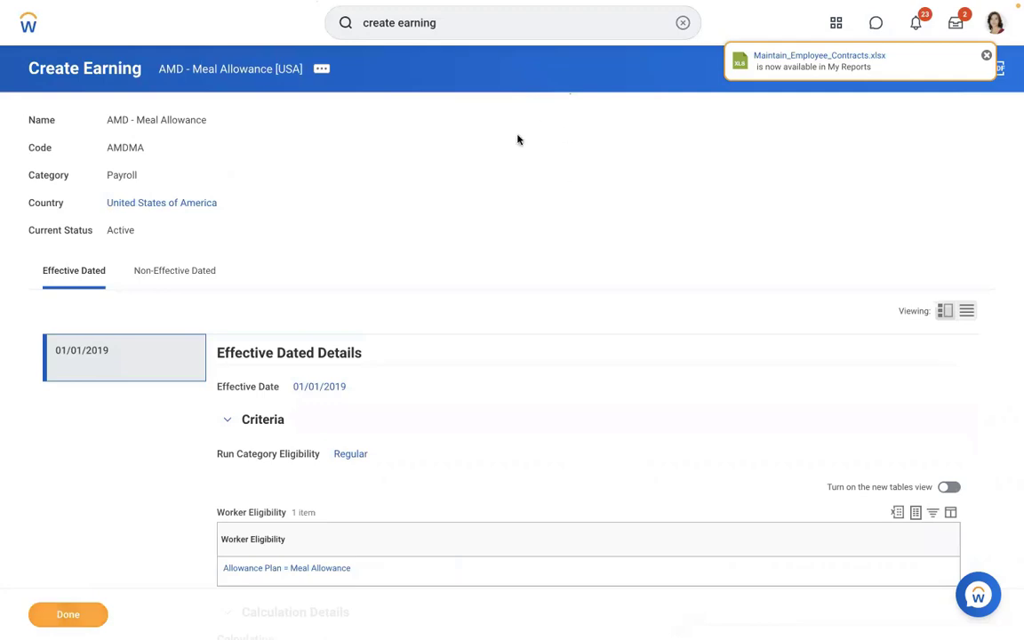
Find the worker and open their Pay results showing the in-progress 01/15/2019 payroll
click(680, 33)
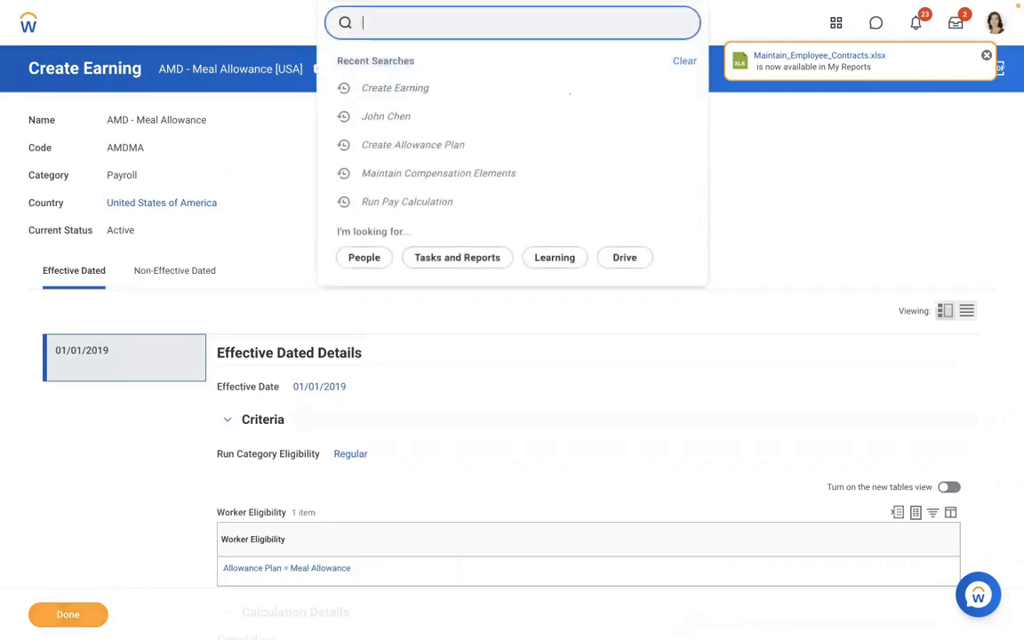
text(JOHN CHEN)
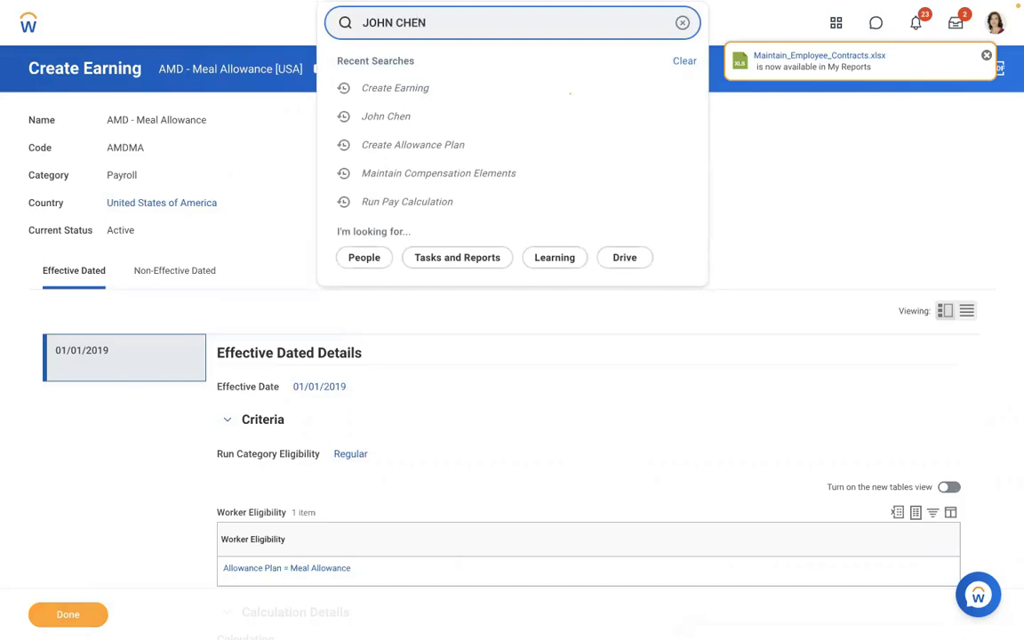
click(388, 73)
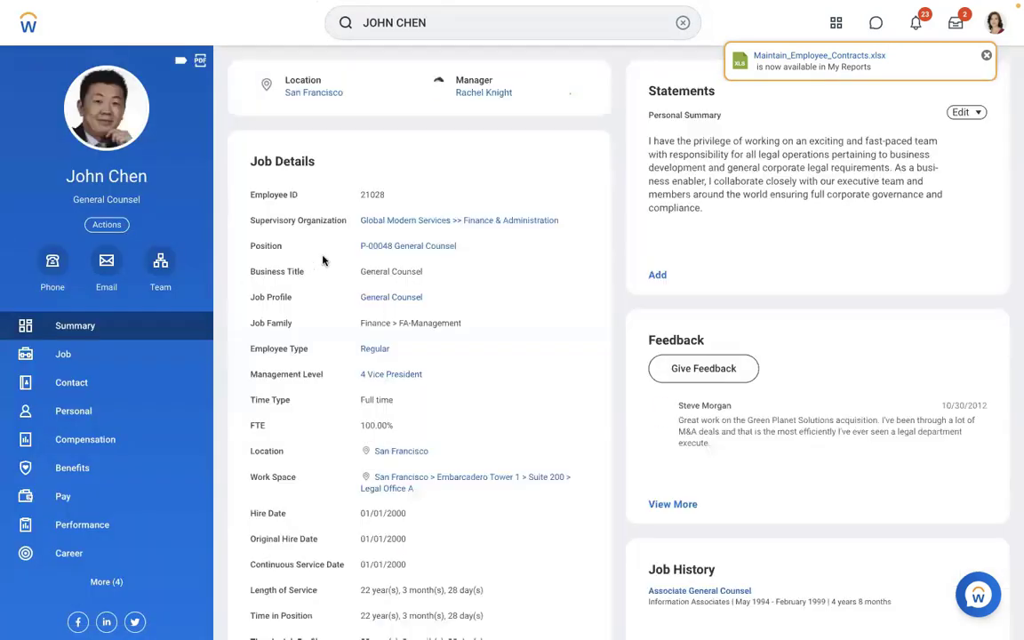
click(58, 518)
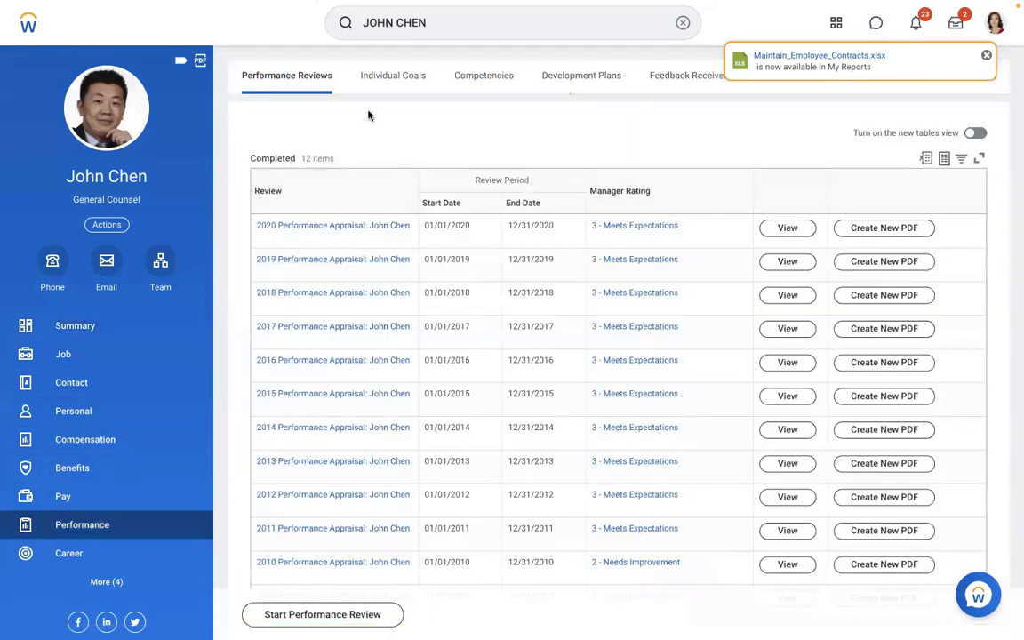
click(52, 506)
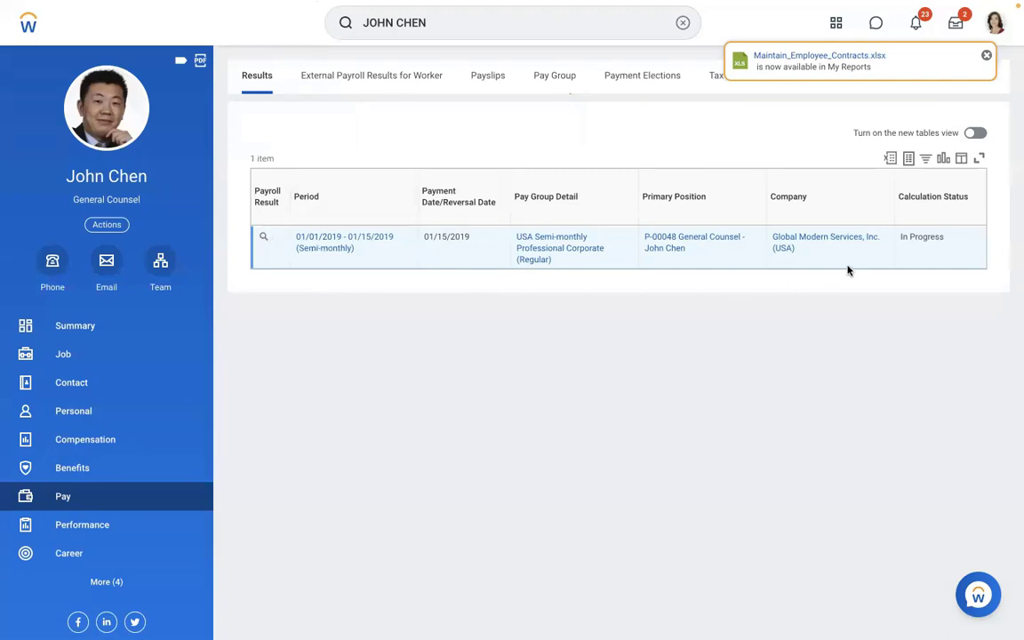
drag(944, 237, 900, 237)
Choose Pay Calculation > Re-Calculate from the 01/15/2019 payroll result's related actions
click(387, 378)
click(277, 239)
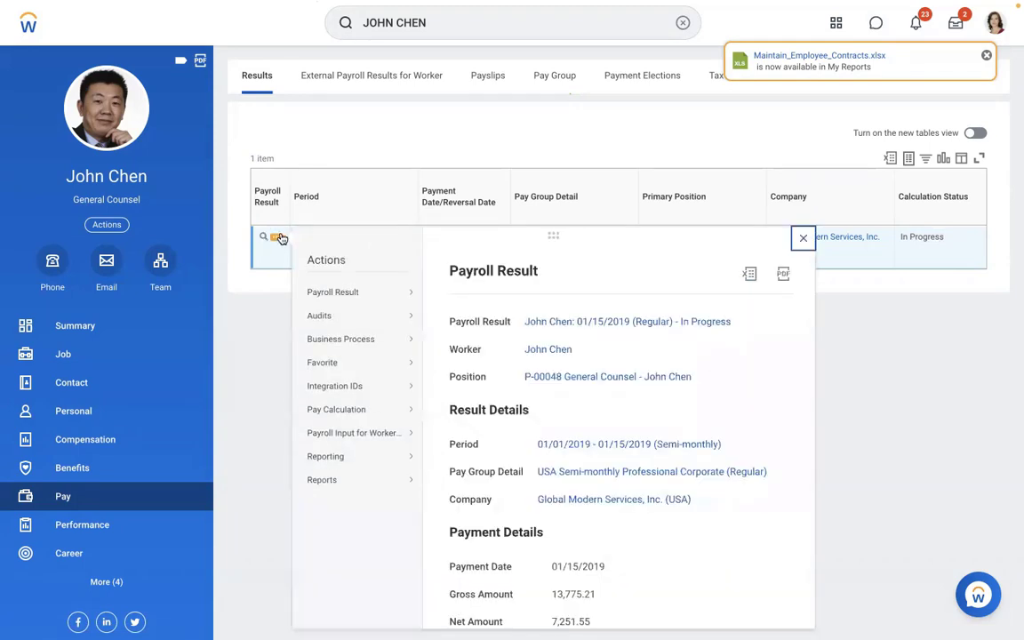
mouse_move(356, 415)
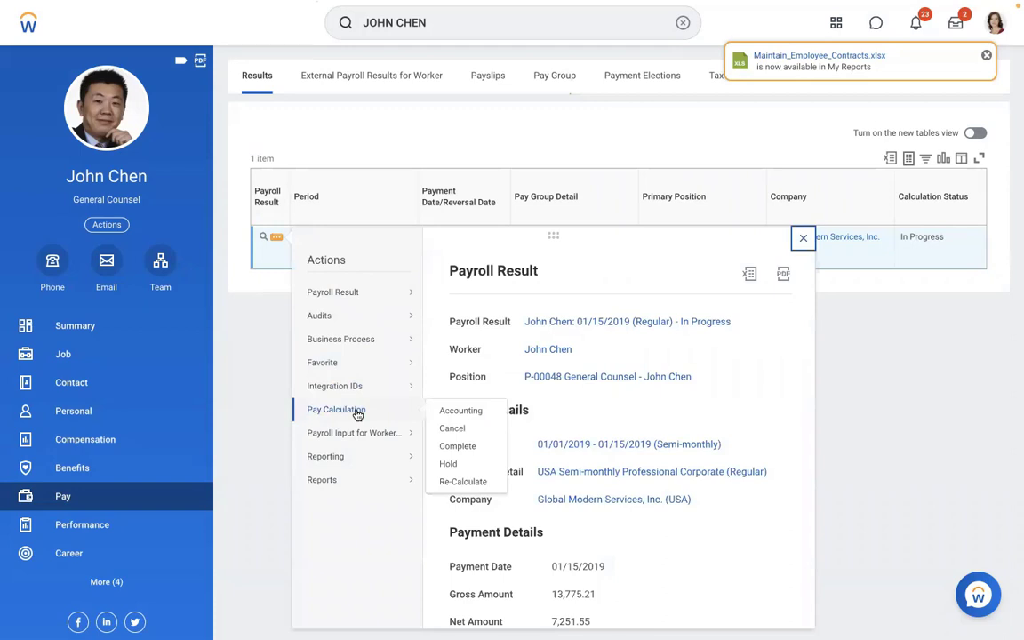
click(240, 304)
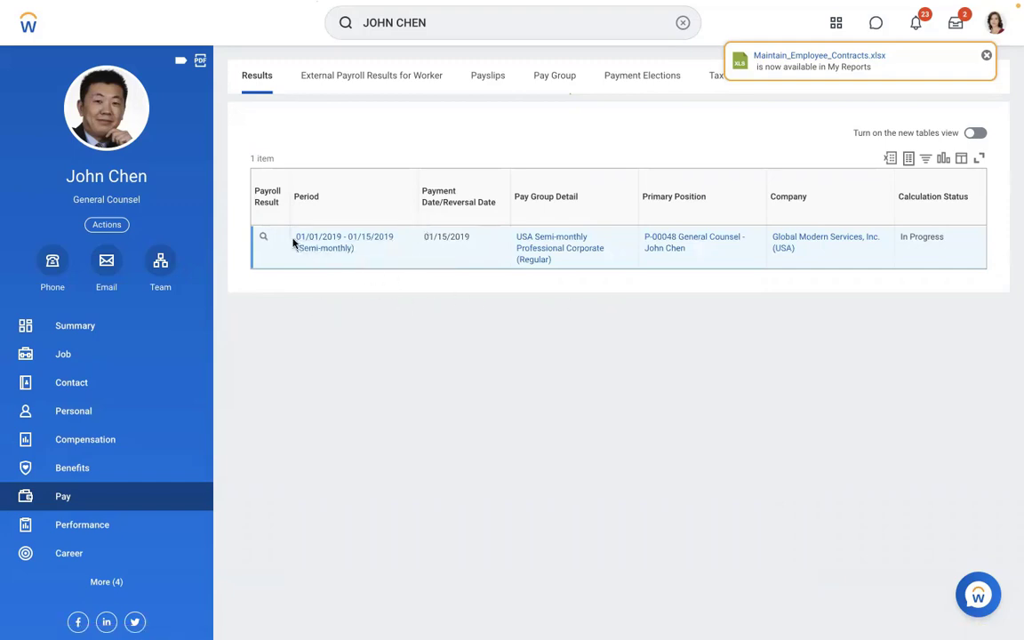
mouse_move(280, 242)
click(276, 240)
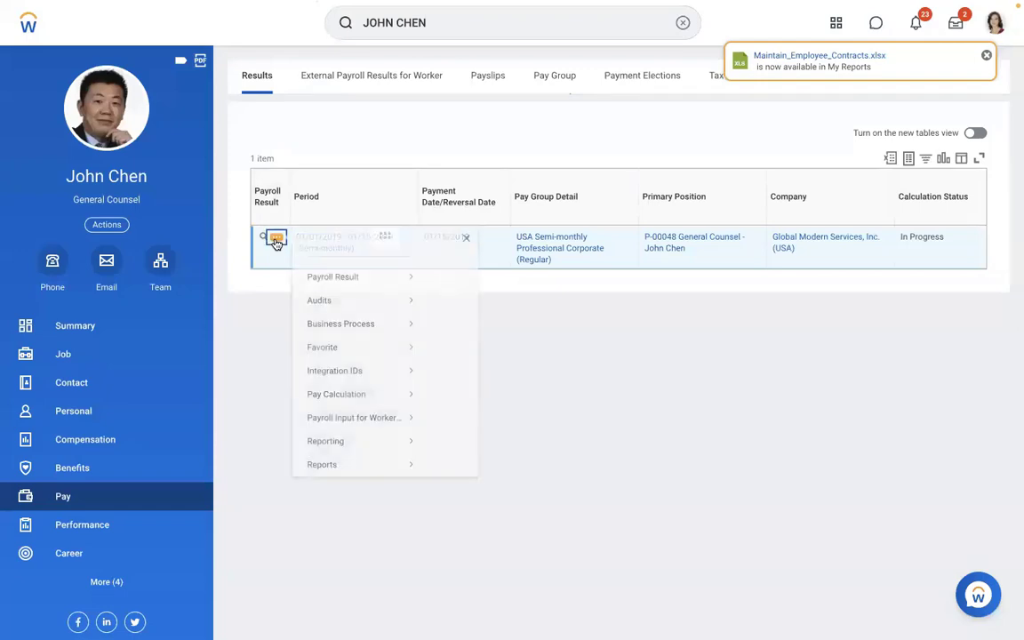
mouse_move(335, 296)
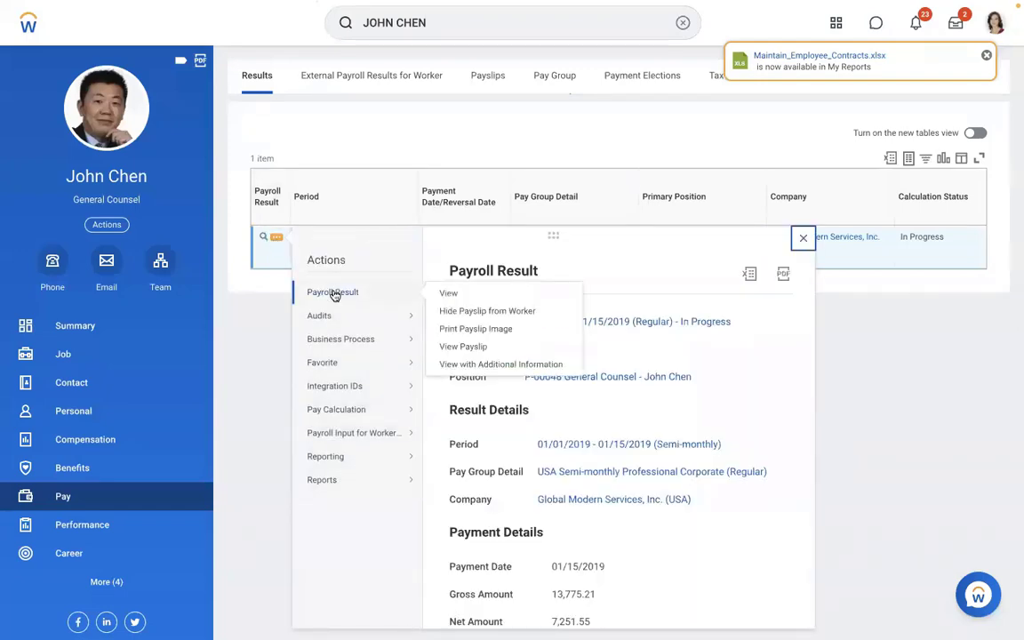
mouse_move(345, 408)
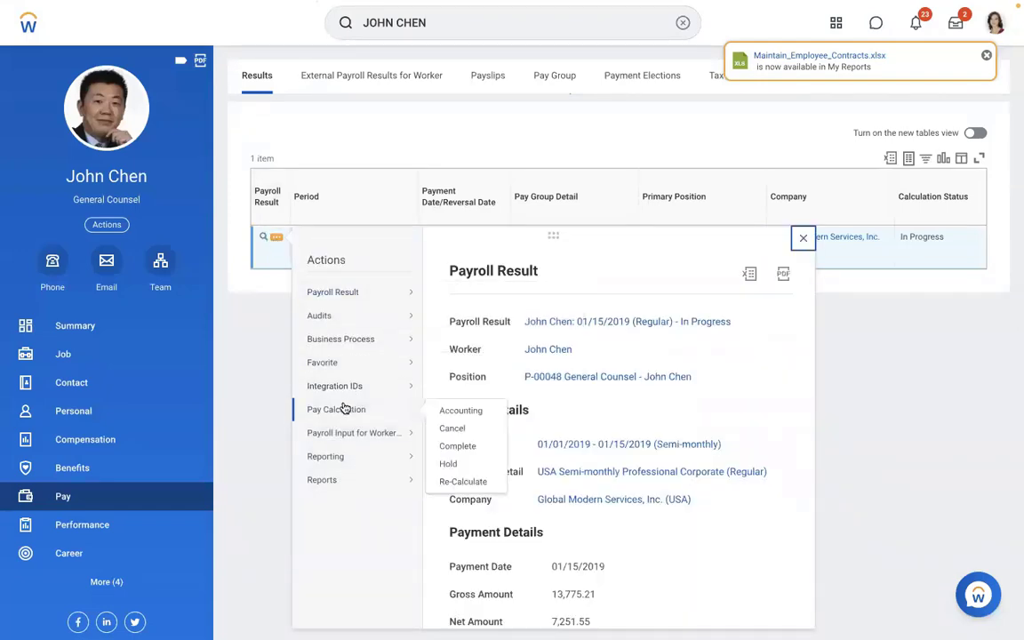
click(448, 481)
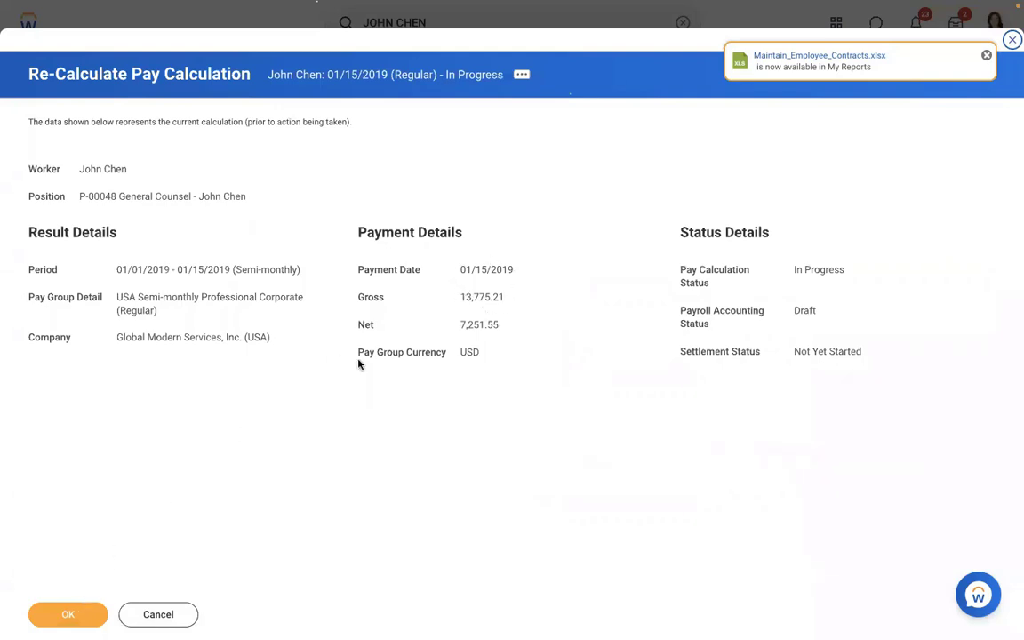
Note the current 13,775.21 gross and confirm the pay recalculation
drag(515, 296, 450, 297)
click(473, 303)
drag(505, 297, 461, 297)
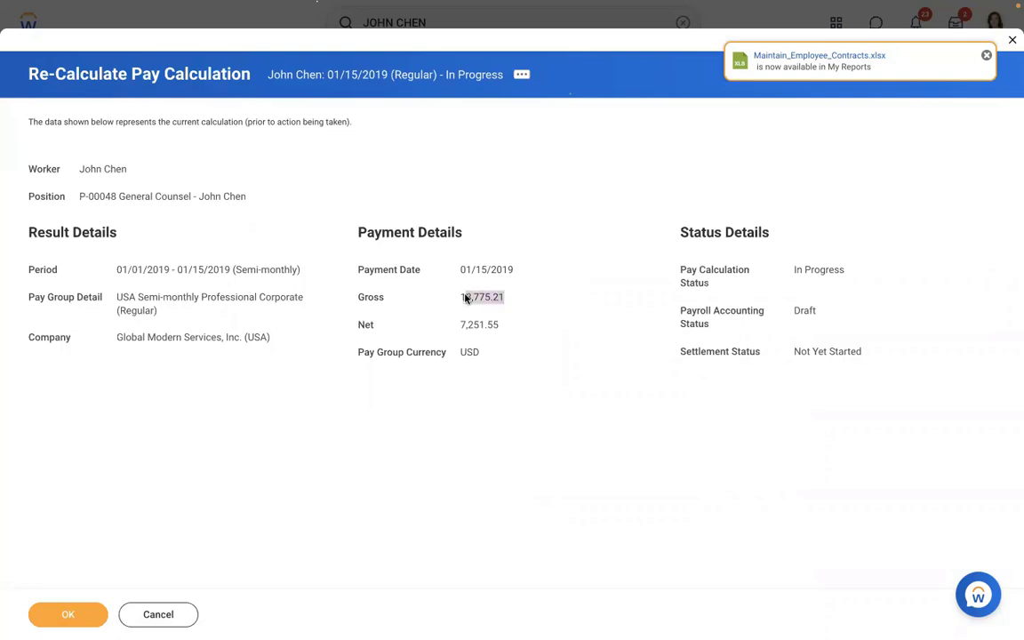
click(64, 616)
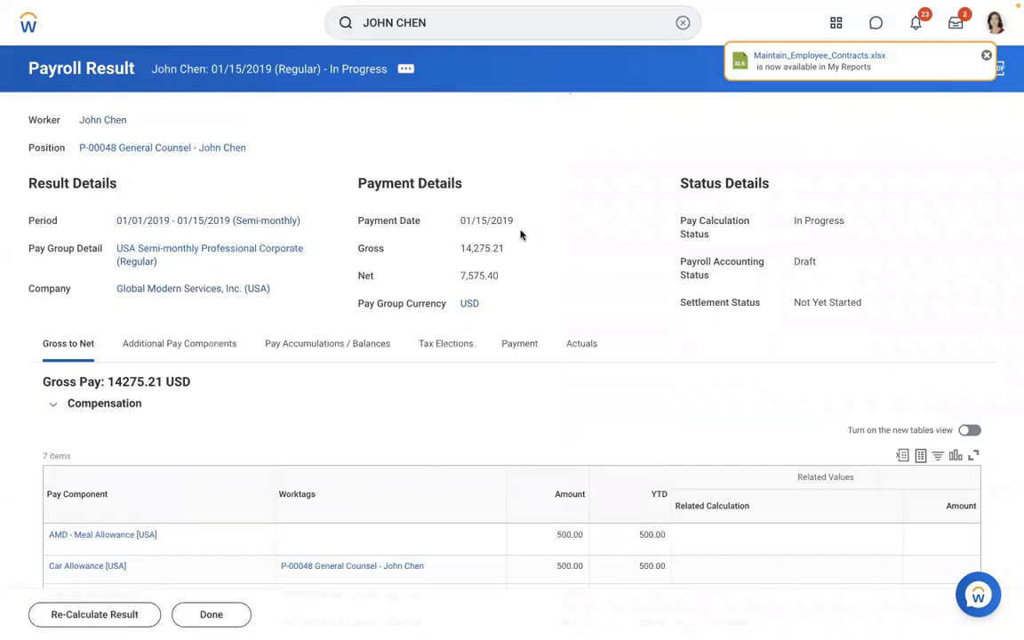
Verify the new 14,275.21 gross and the 500.00 Meal Allowance in the result
drag(510, 248, 434, 265)
click(434, 266)
scroll(568, 261, down, 3)
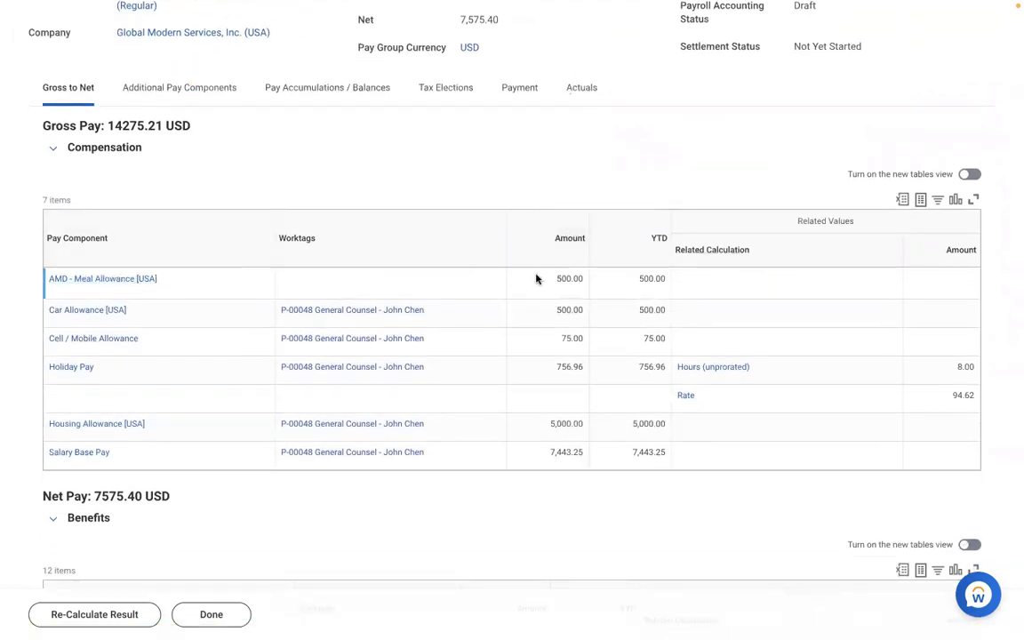
drag(532, 279, 664, 283)
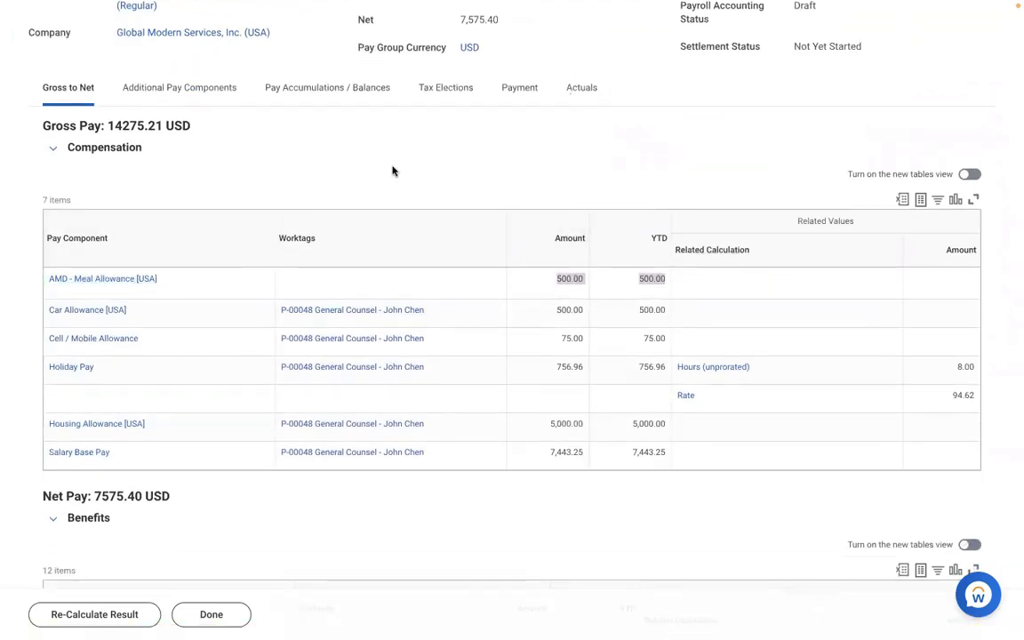
scroll(392, 171, up, 3)
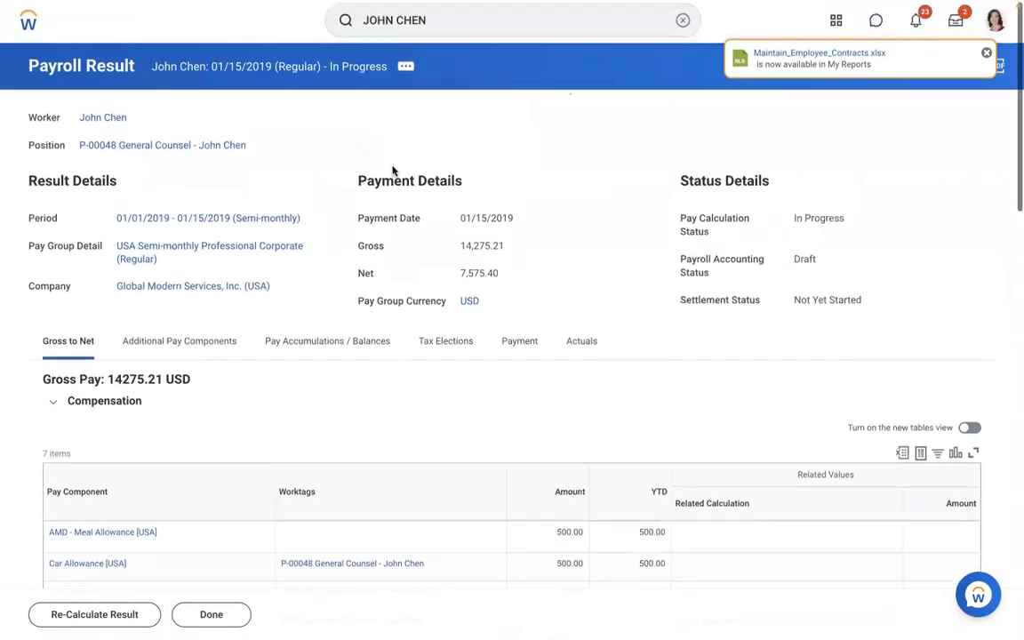
Open the payslip through Payroll Result > View Payslip
click(406, 70)
mouse_move(471, 242)
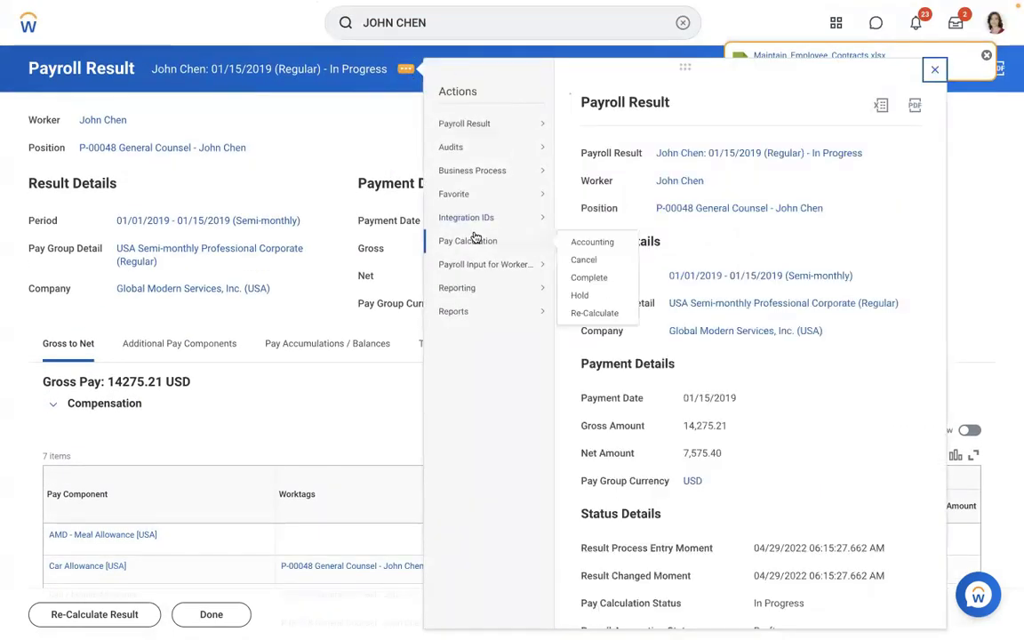
mouse_move(480, 120)
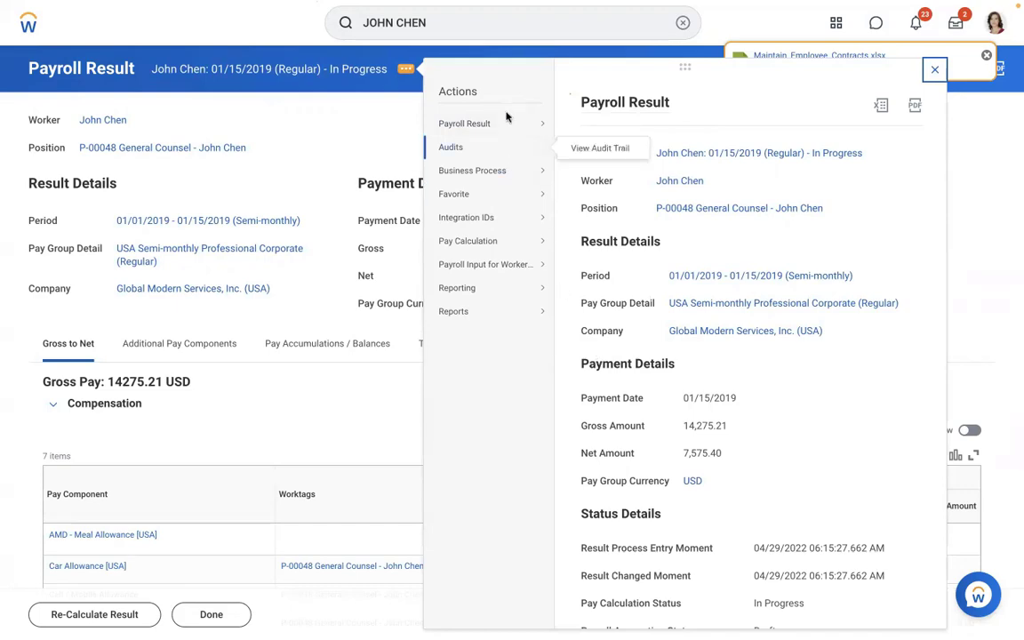
click(622, 178)
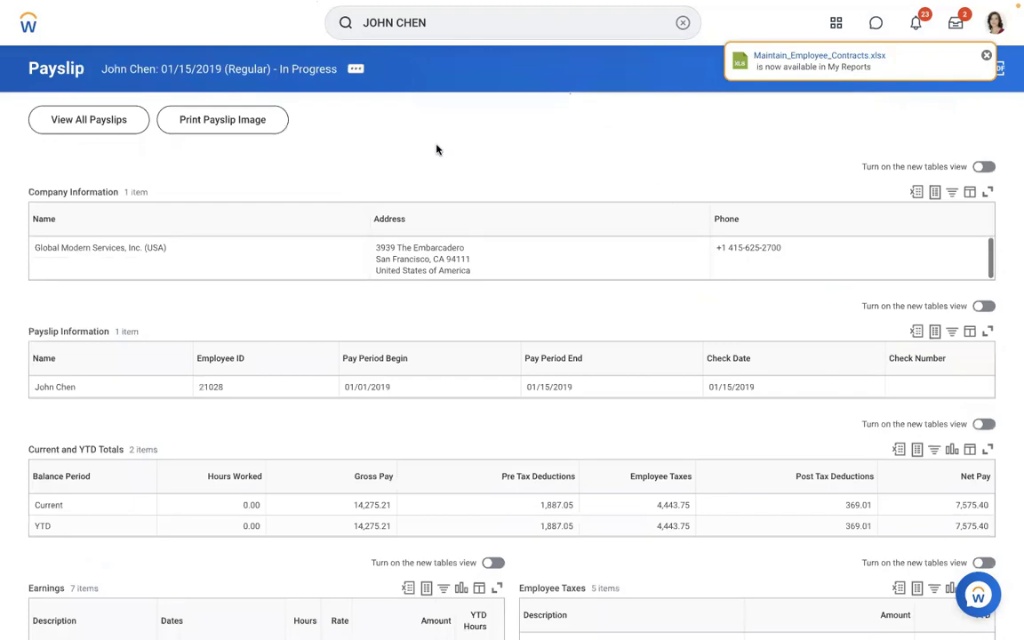
Highlight the AMD - Meal Allowance row in the payslip Earnings table, then return to Word notes
scroll(435, 150, down, 5)
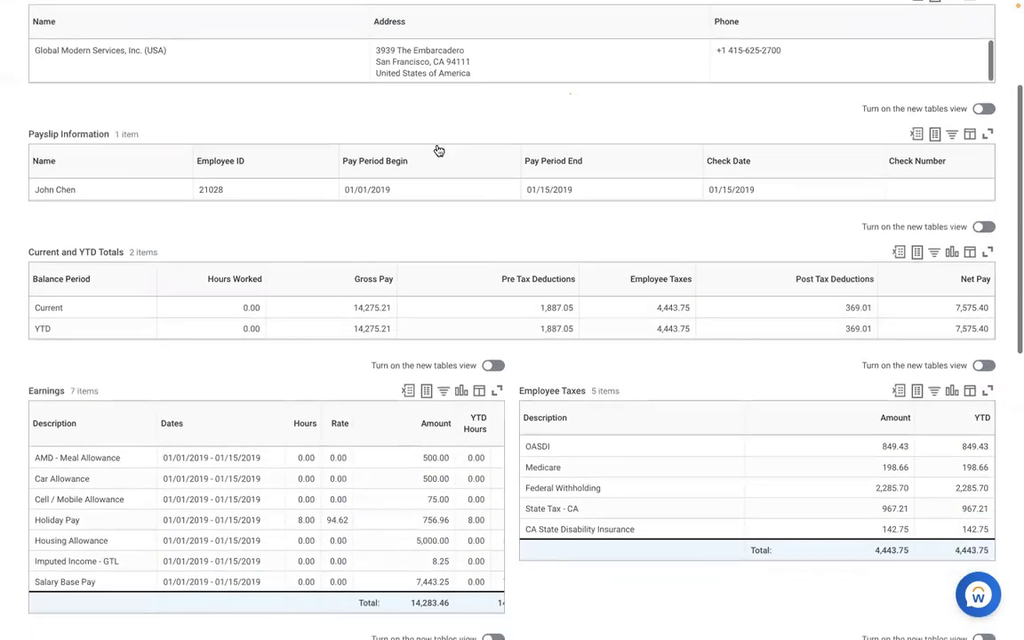
scroll(438, 151, down, 5)
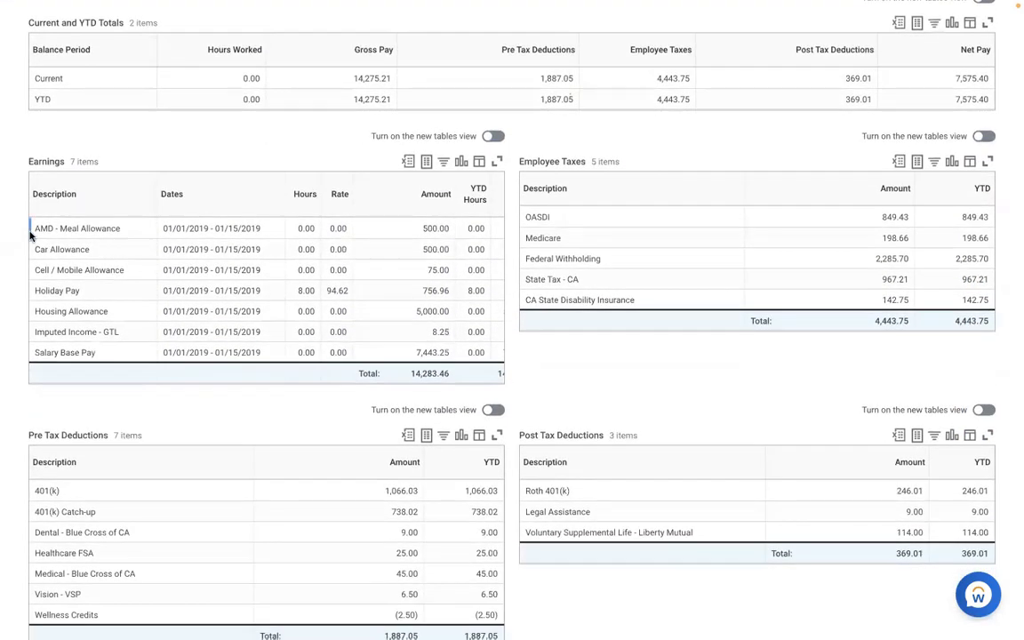
drag(32, 229, 466, 233)
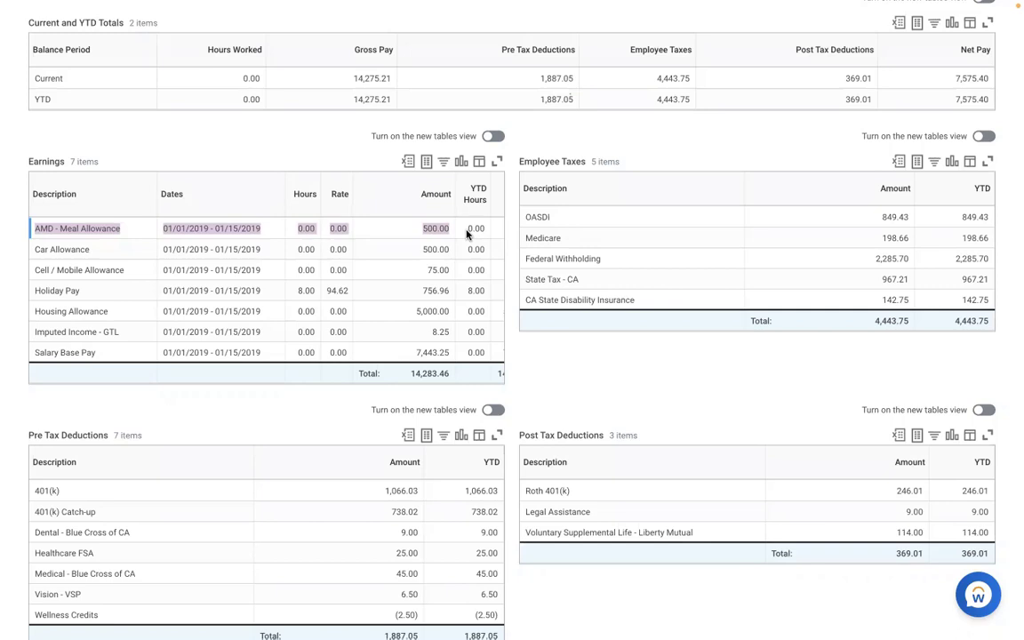
key(ctrl+Left)
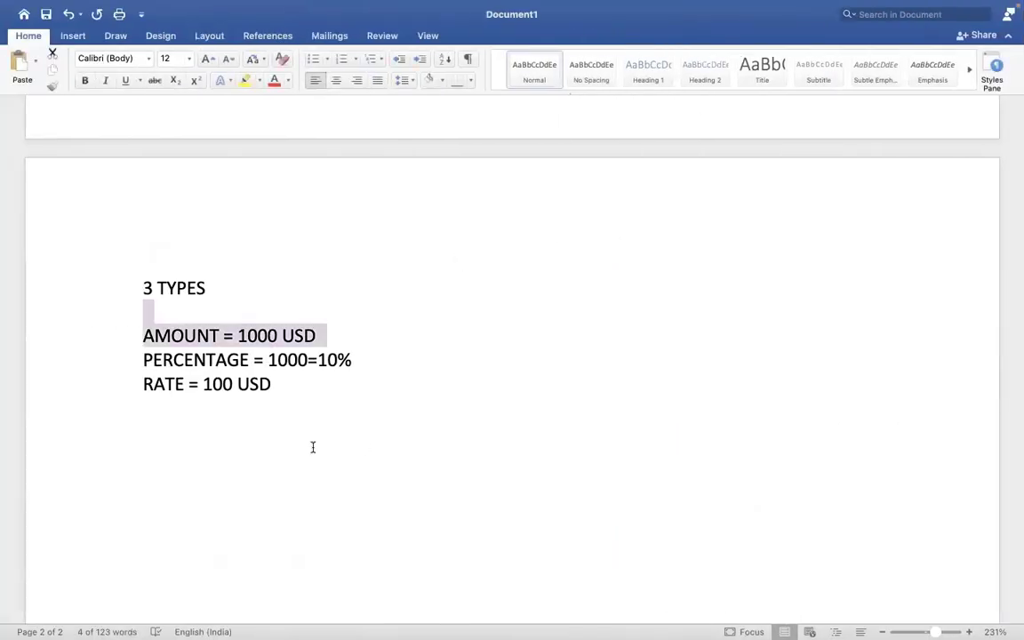
Type the line 'ALLOWANCE PLAN COMP ELEMENT EARNING' below the three types
click(313, 447)
key(Return)
key(Return)
key(Return)
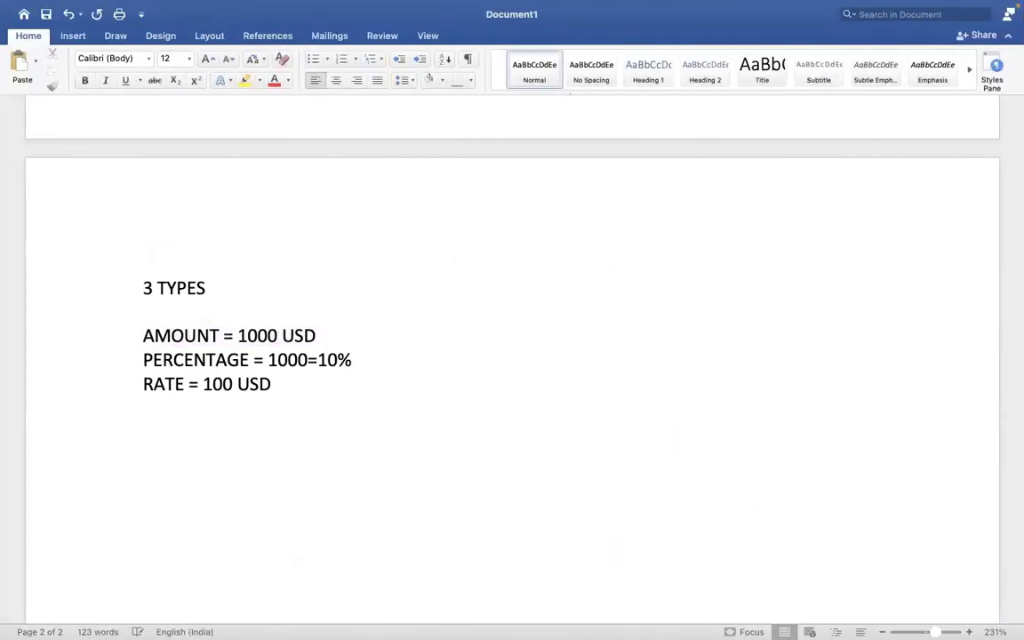
text(ALLOWANCE )
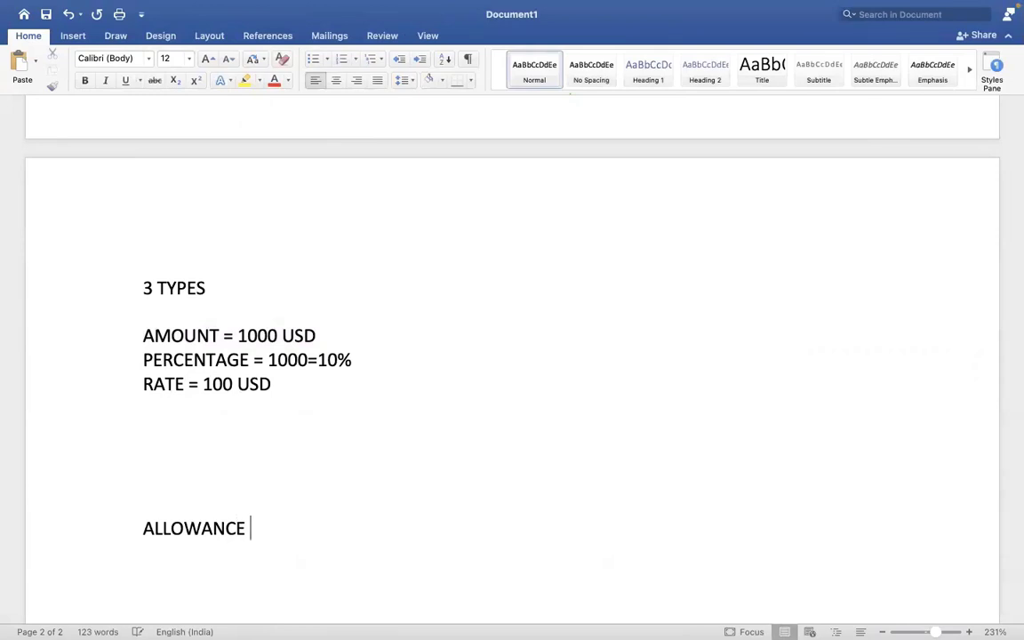
text(PLAN        COMP )
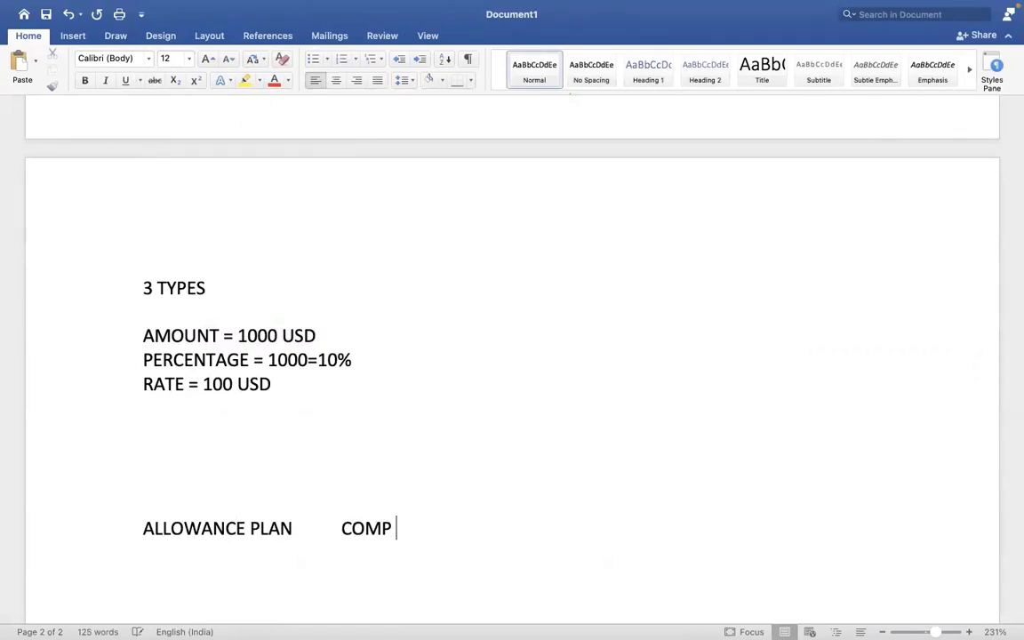
text(ELEEMNT)
key(BackSpace)
key(BackSpace)
key(BackSpace)
key(BackSpace)
text(MENT      )
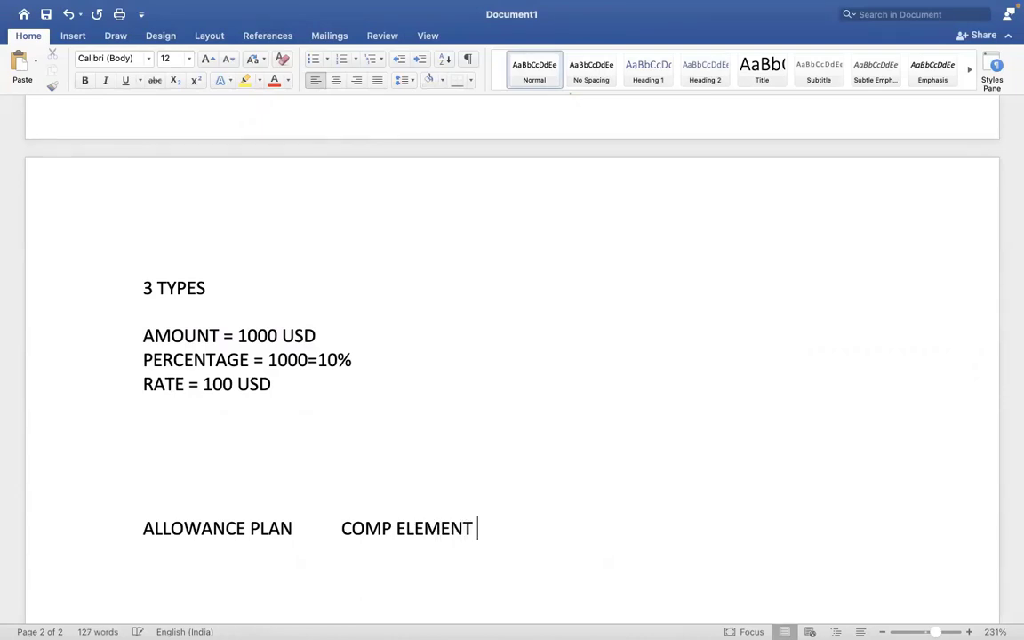
text(   EARNING)
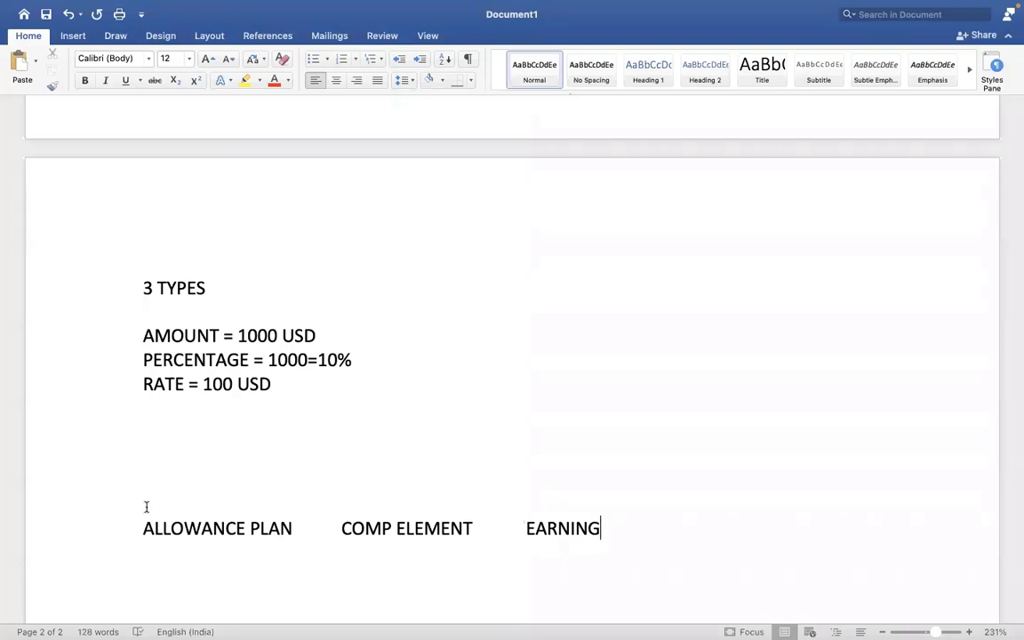
Highlight COMP ELEMENT in yellow and make room below for new notes
drag(328, 529, 360, 531)
click(479, 530)
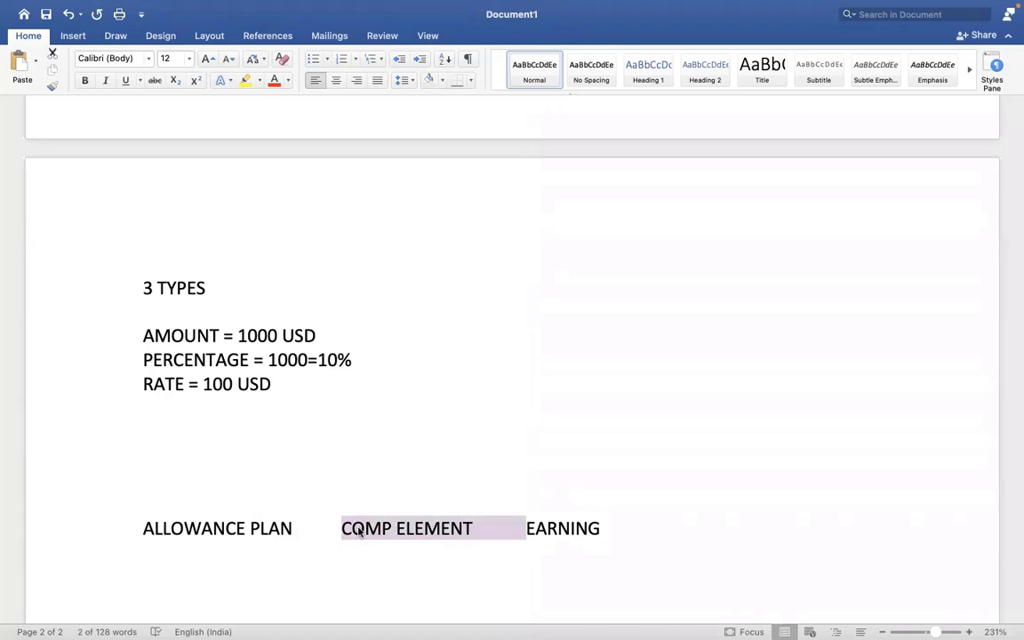
click(246, 80)
click(391, 301)
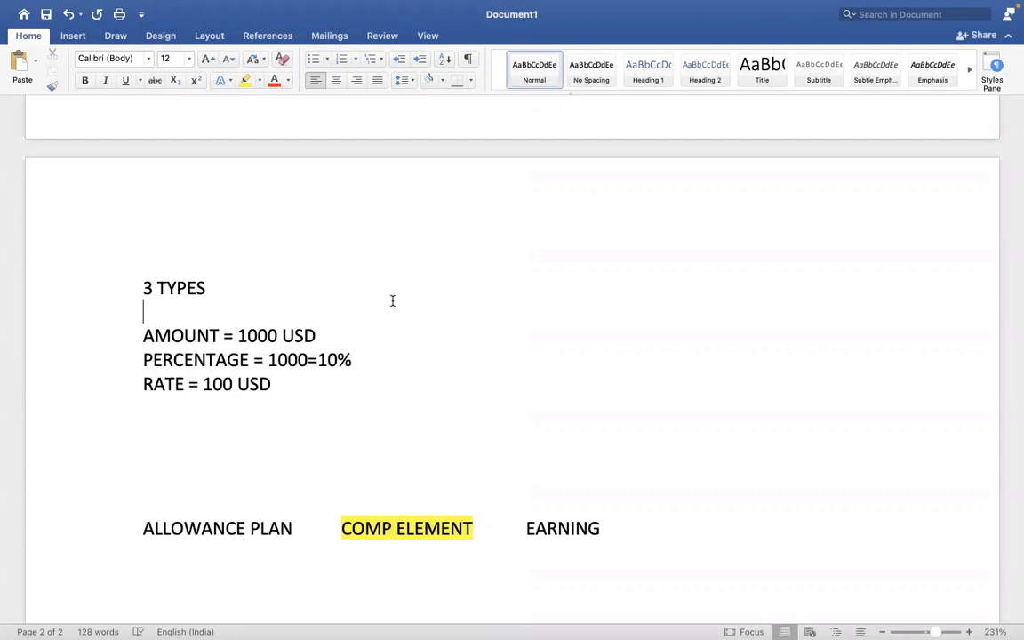
click(635, 539)
key(Return)
key(Return)
key(Return)
key(Return)
key(Return)
key(Return)
key(Return)
key(Return)
key(Return)
key(Return)
key(Return)
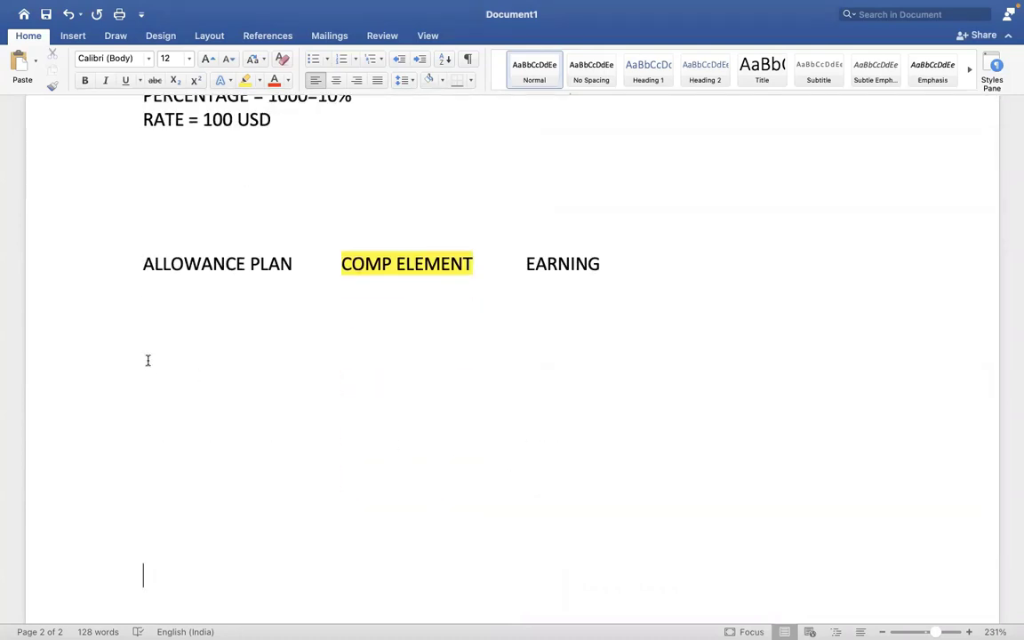
Add EARNING and DEDUCTION headings with a blank line between them
click(146, 359)
text(EARNING)
key(Return)
key(Return)
text(DEDUCTION)
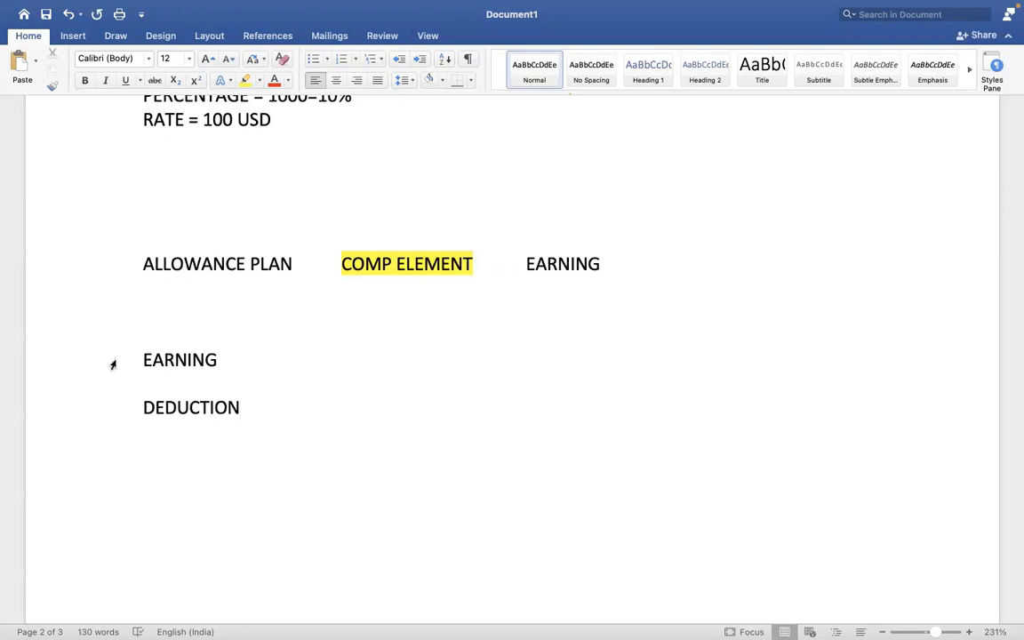
click(231, 359)
key(Return)
key(Return)
key(Return)
key(Return)
key(Return)
key(Return)
key(Return)
key(Return)
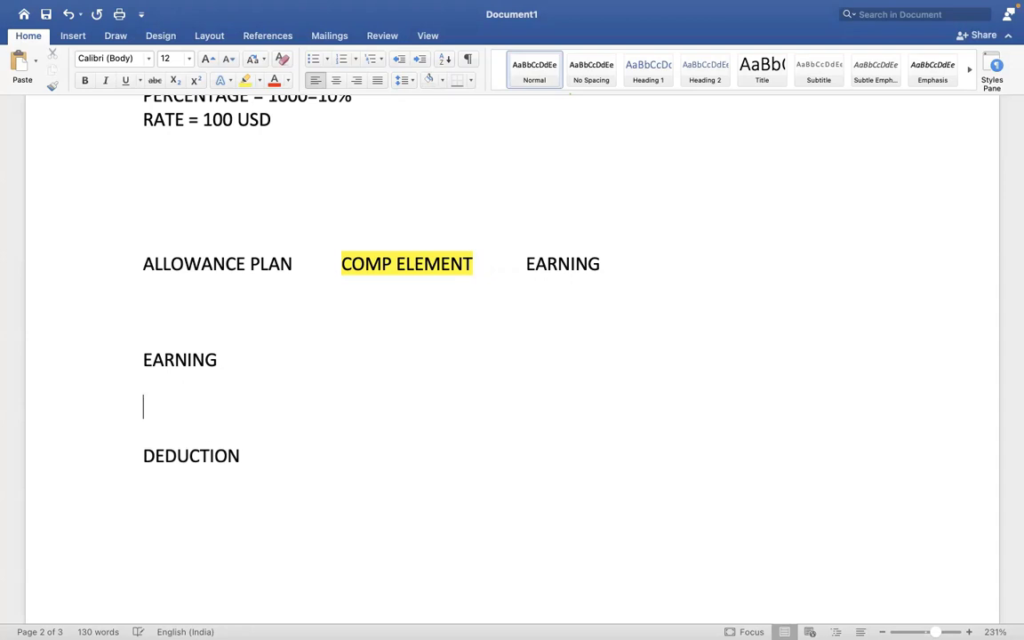
List SALARY, CAR ALLOWANCE, HOUSING ALLOWANCE and MEAL ALLOWANCE under EARNING
click(151, 416)
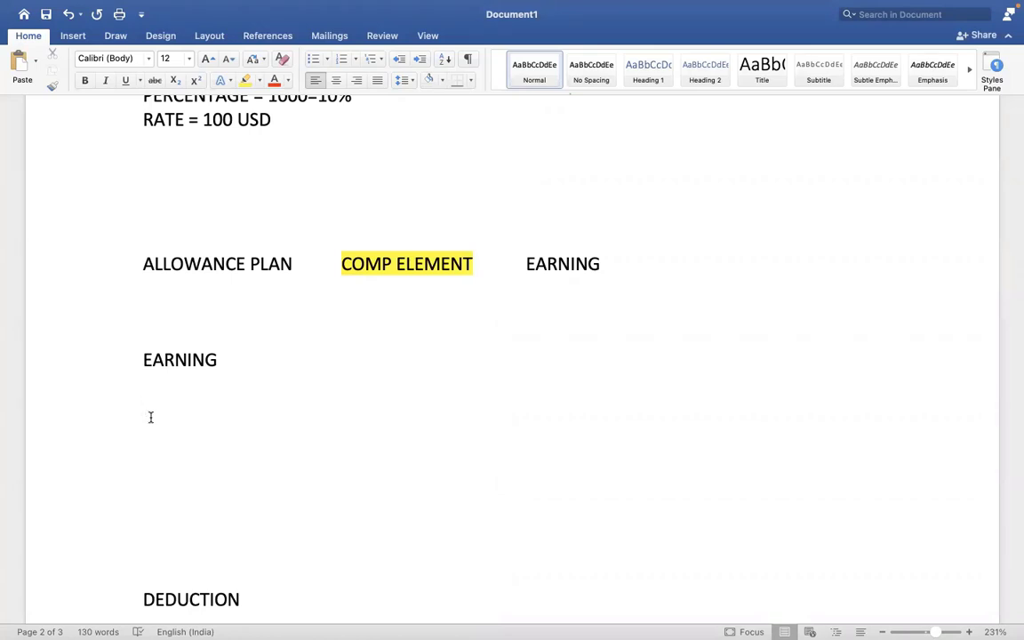
text(SALARY)
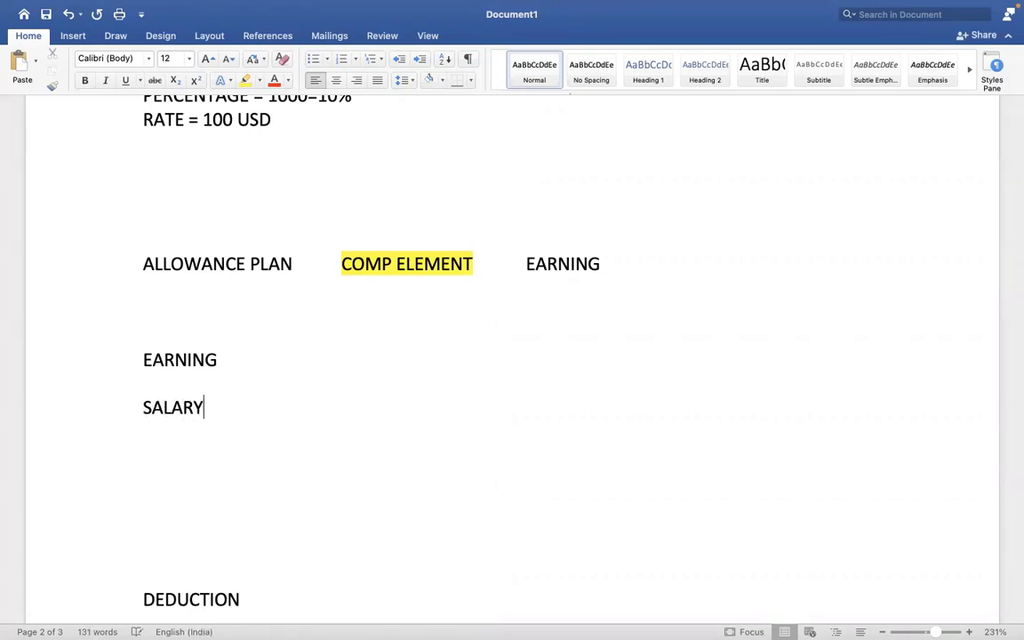
key(Return)
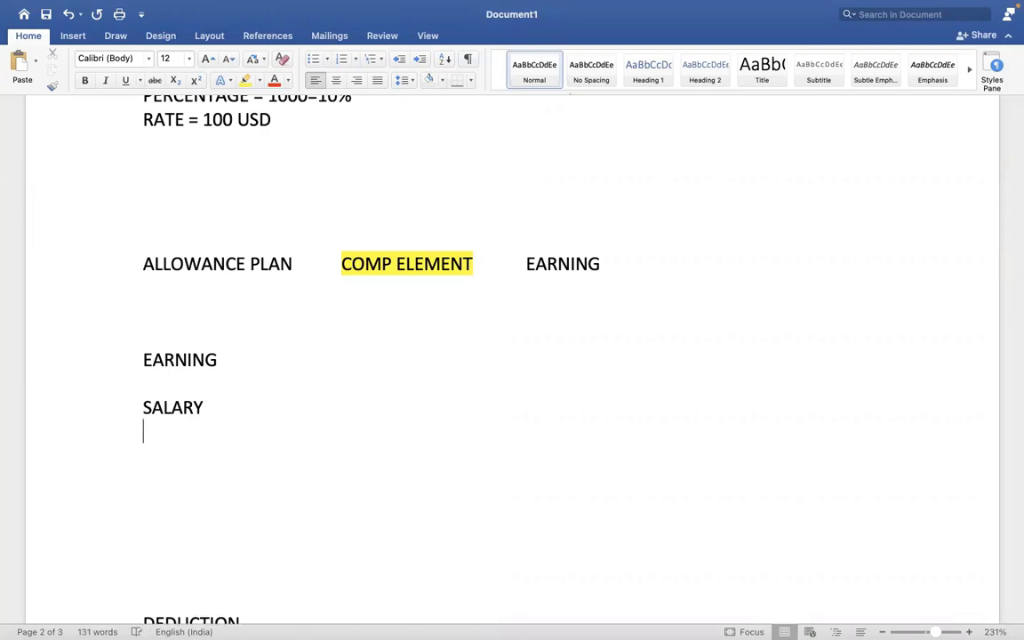
text(CAR ALLOWANCE)
key(Return)
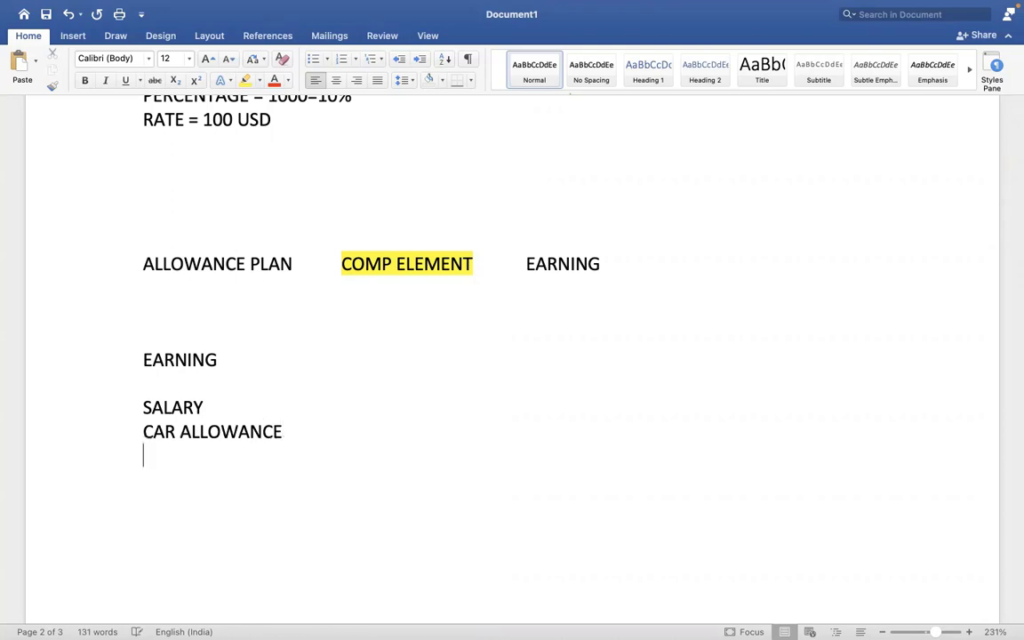
text(HOUSING ALLOWANCE)
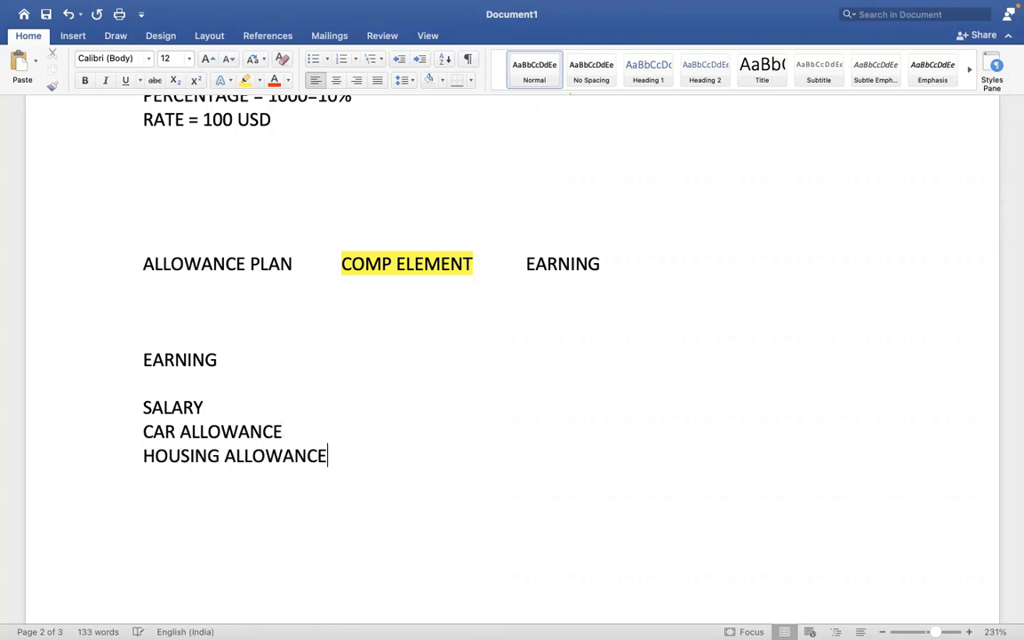
key(Return)
text(MEAL ALLOWANCE)
key(Return)
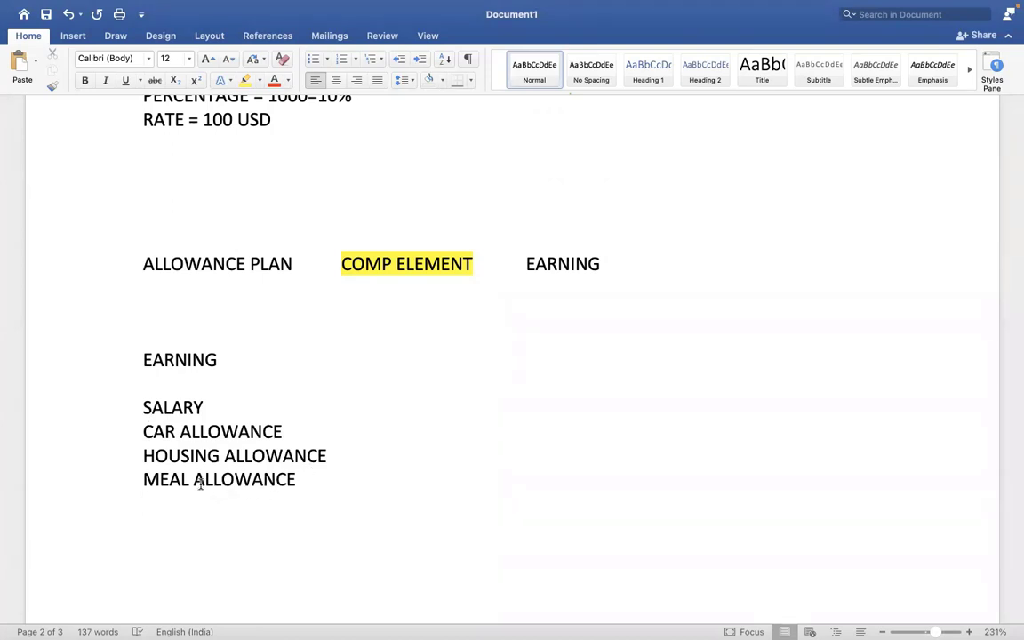
After a blank line, add SALARY ADVANCE and LOAN as a separate group
key(Return)
text(SALARY ADVANCE)
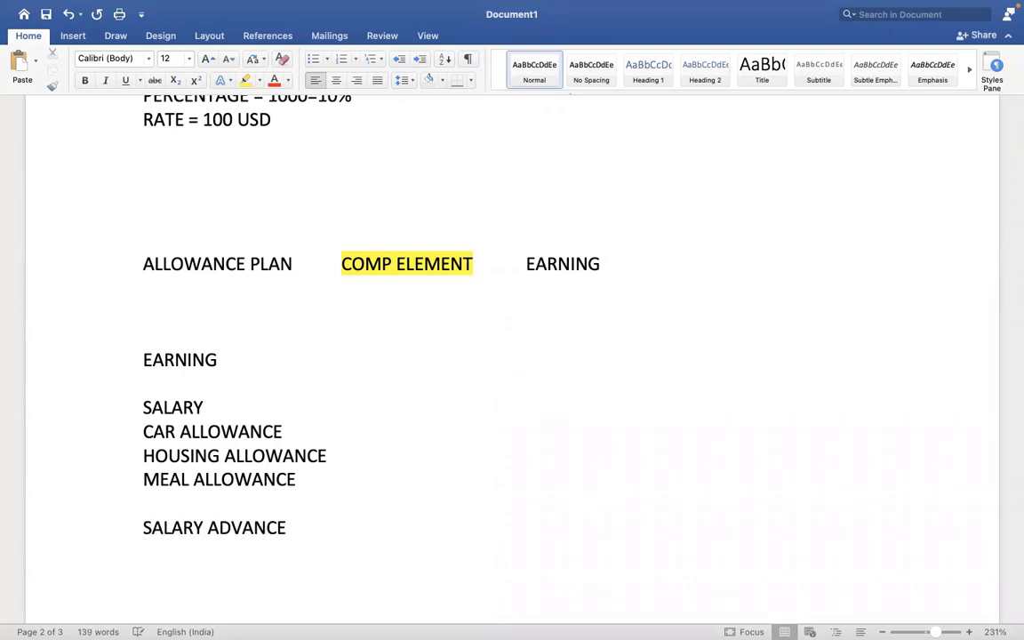
key(Return)
text(LOAN)
drag(152, 526, 178, 551)
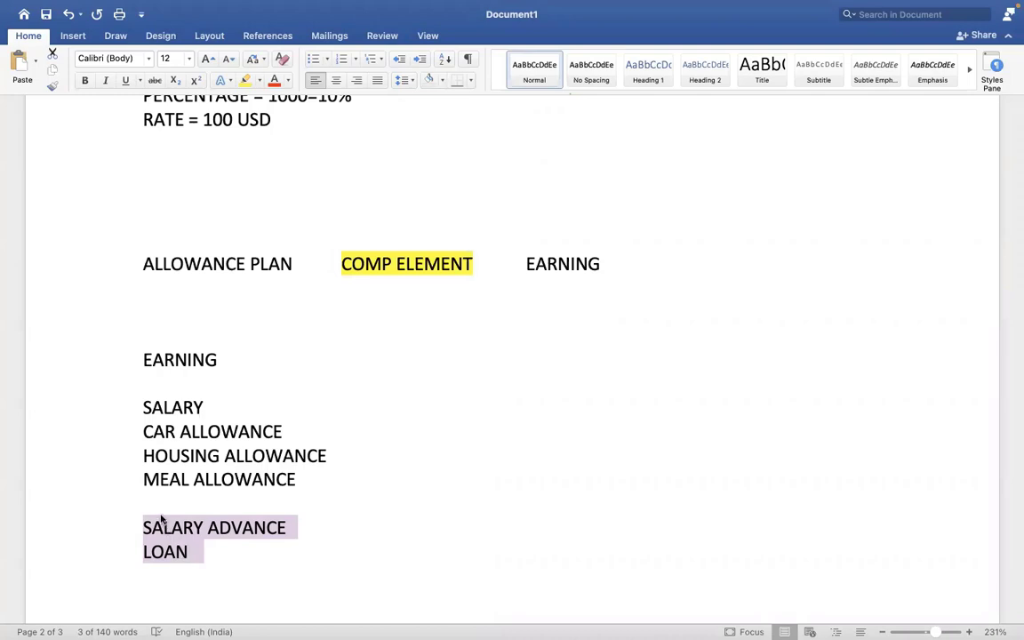
click(160, 522)
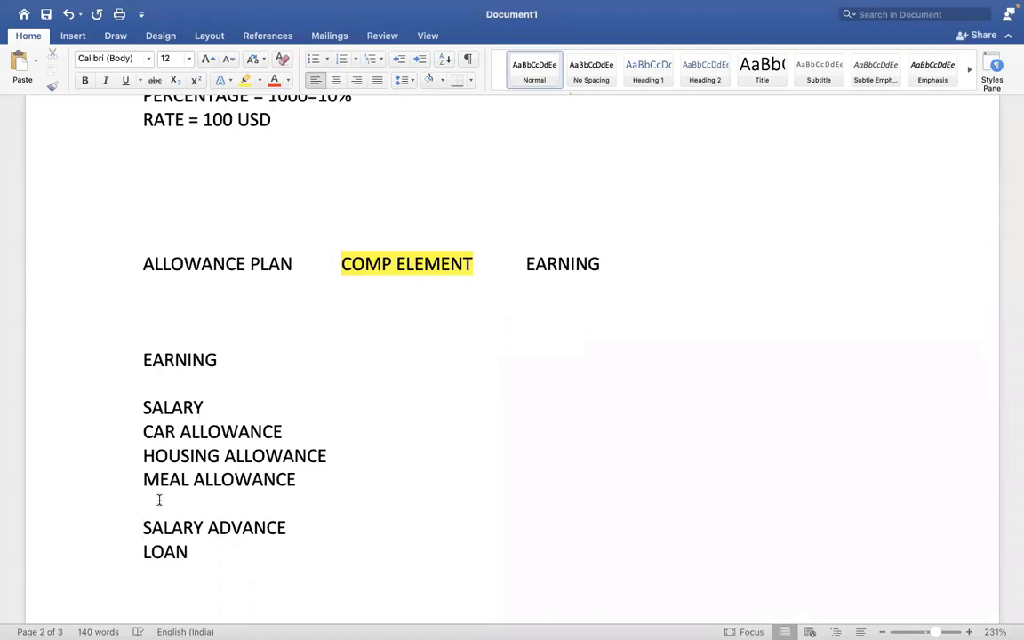
Insert a PAYROLL INPUT heading above SALARY ADVANCE, followed by a blank line
click(143, 524)
key(Return)
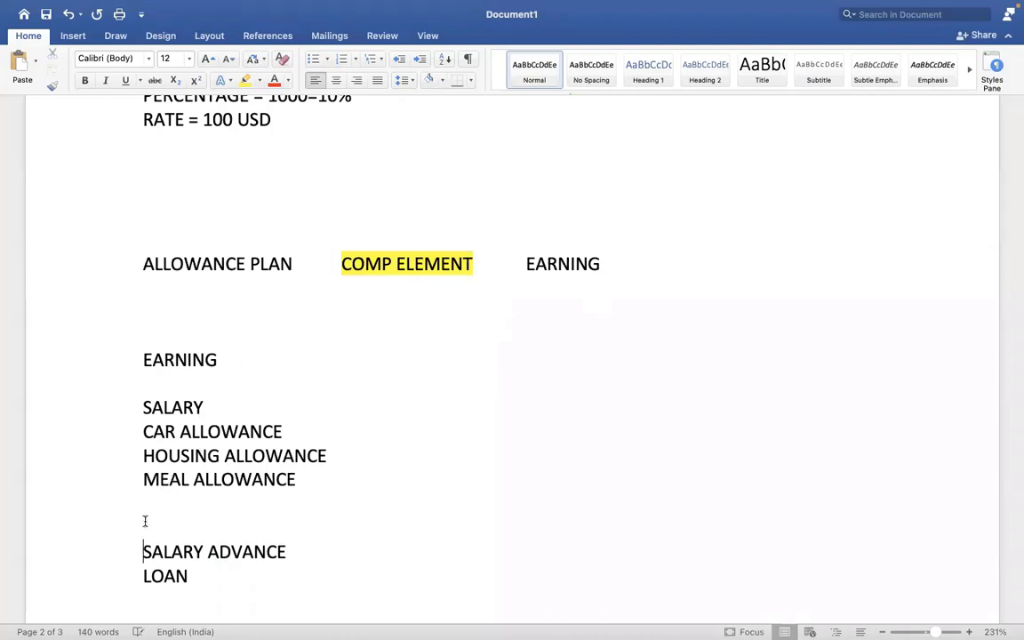
click(230, 516)
key(Return)
text(PAY)
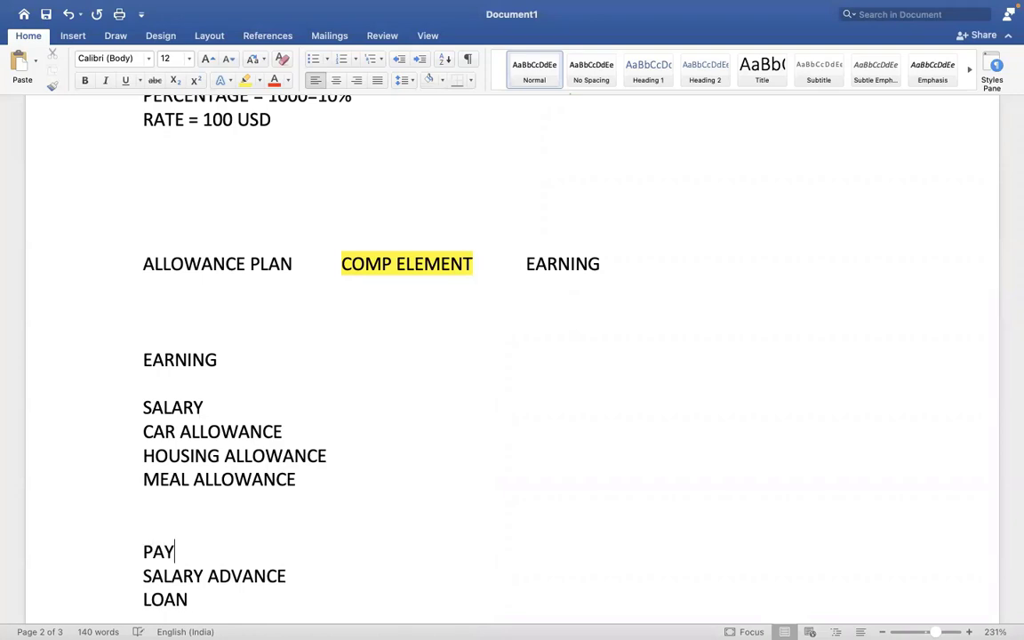
text(ROLL INPU)
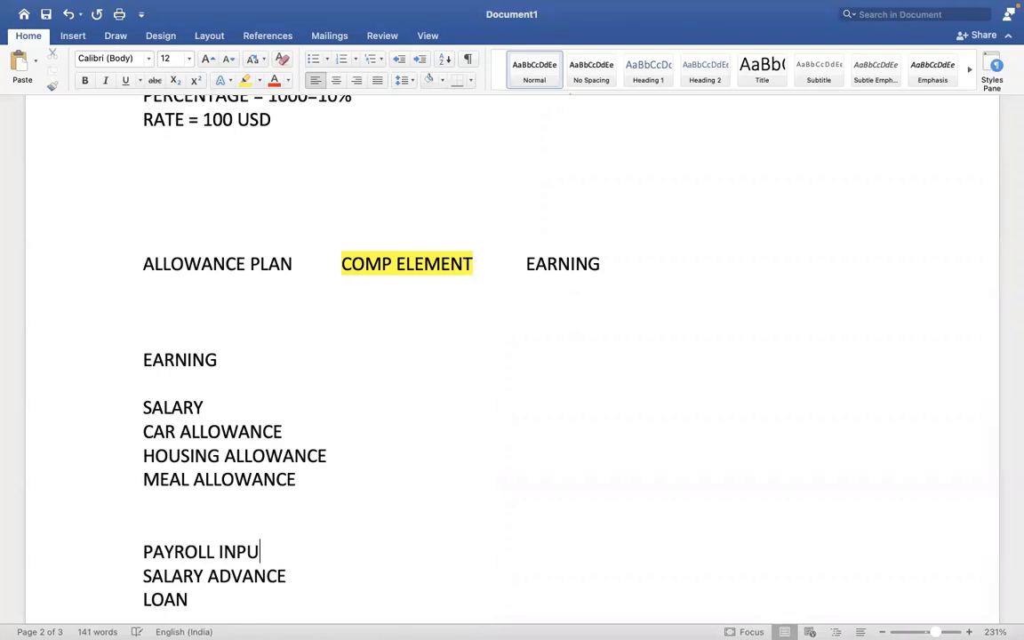
text(T)
click(143, 576)
key(Return)
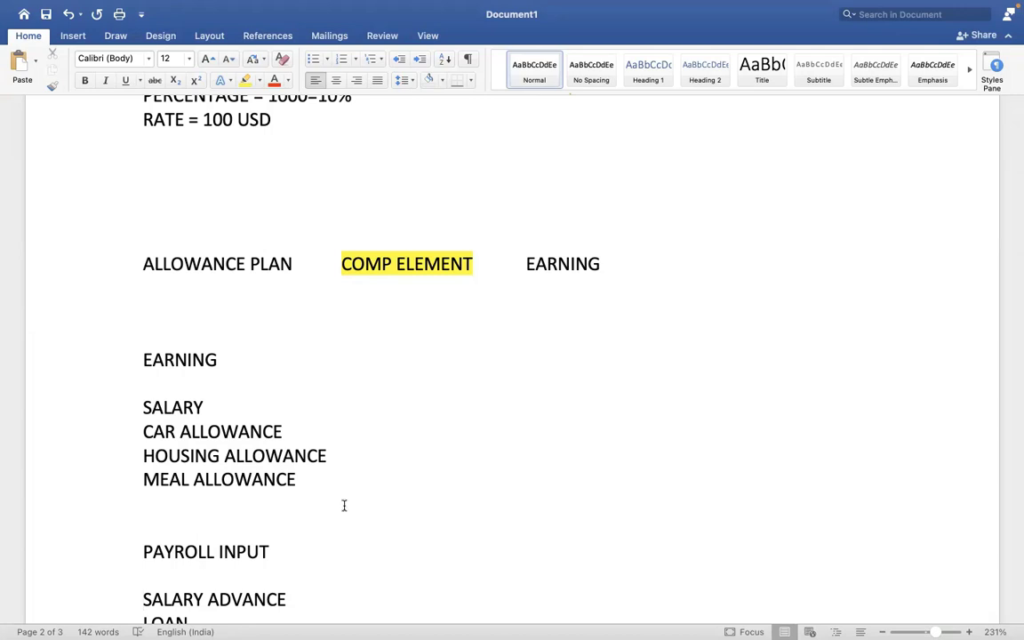
key(Down)
key(Down)
key(Down)
key(Down)
key(Down)
key(Down)
key(Down)
key(Down)
key(Down)
key(Down)
key(Down)
key(Down)
key(Down)
key(Down)
key(Down)
key(Down)
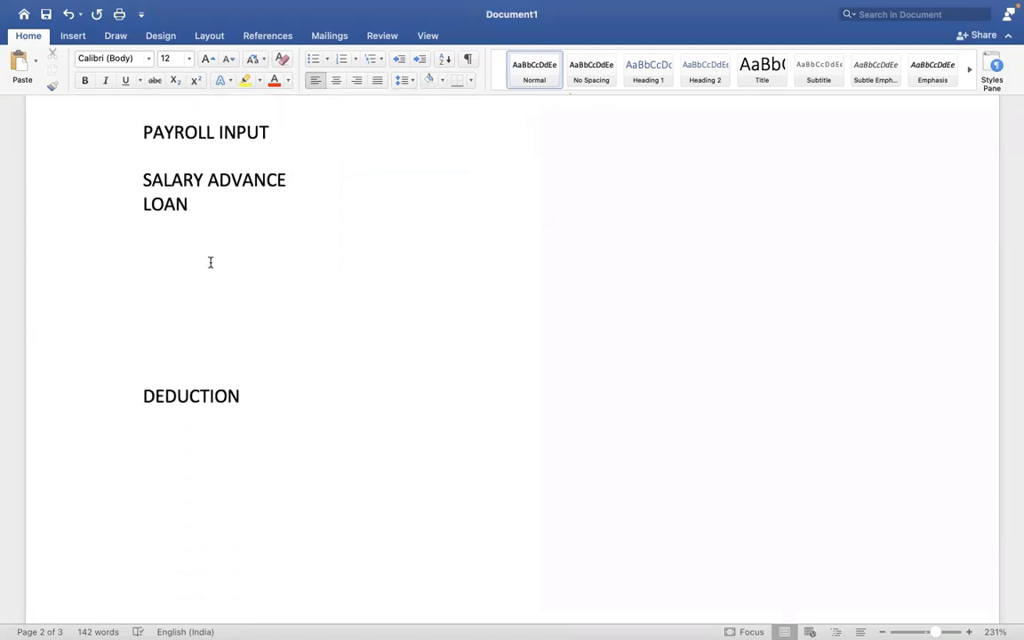
Delete the SALARY ADVANCE line, then note 'LOAN = 10000 USD' and 'LOAN REPAYMENT = 1000'
triple_click(188, 176)
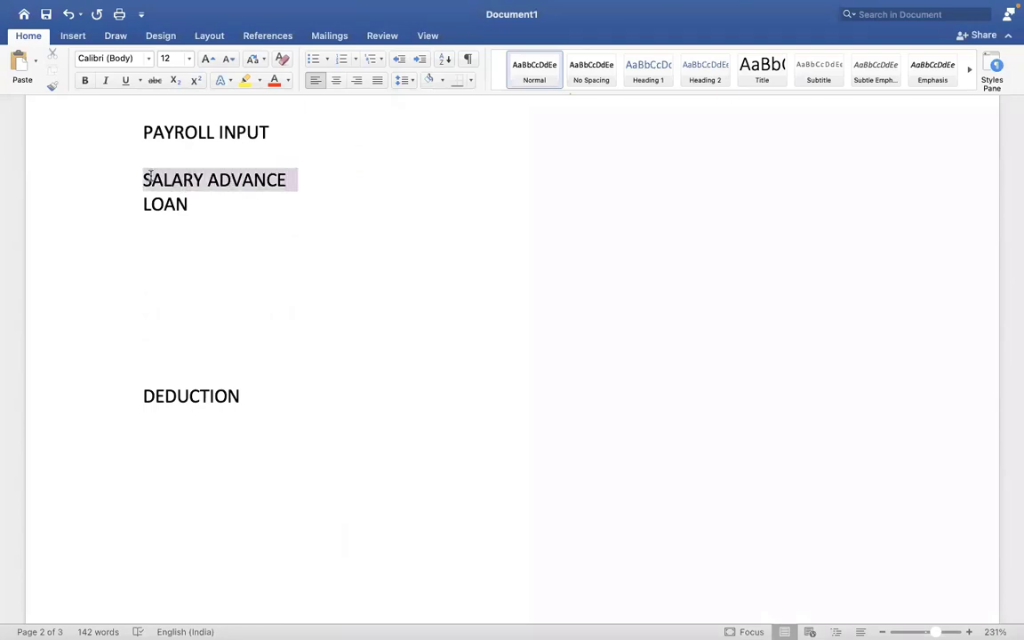
key(BackSpace)
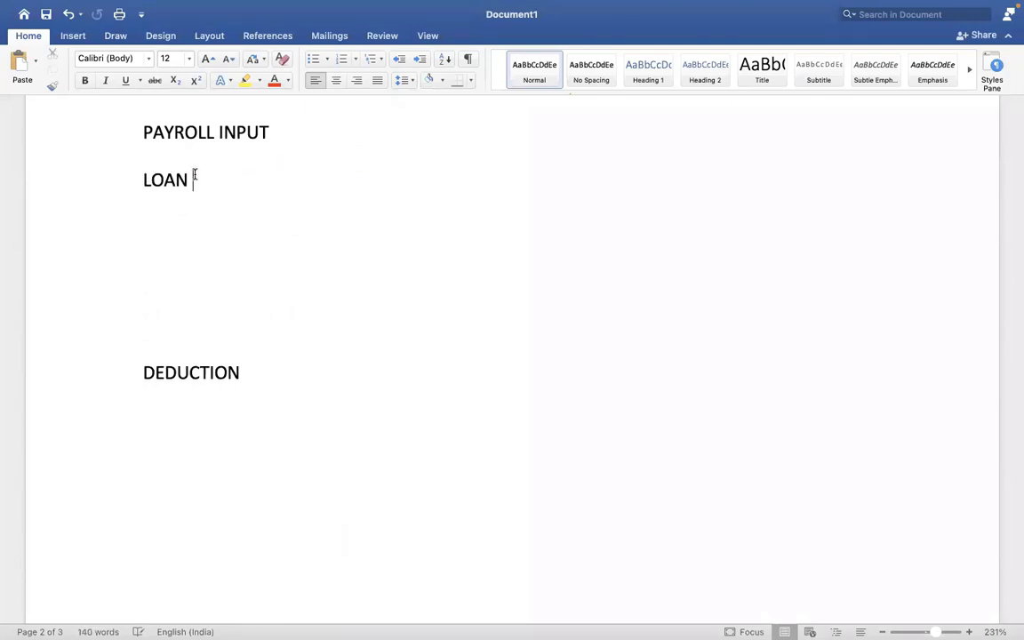
click(194, 175)
text(= 1000)
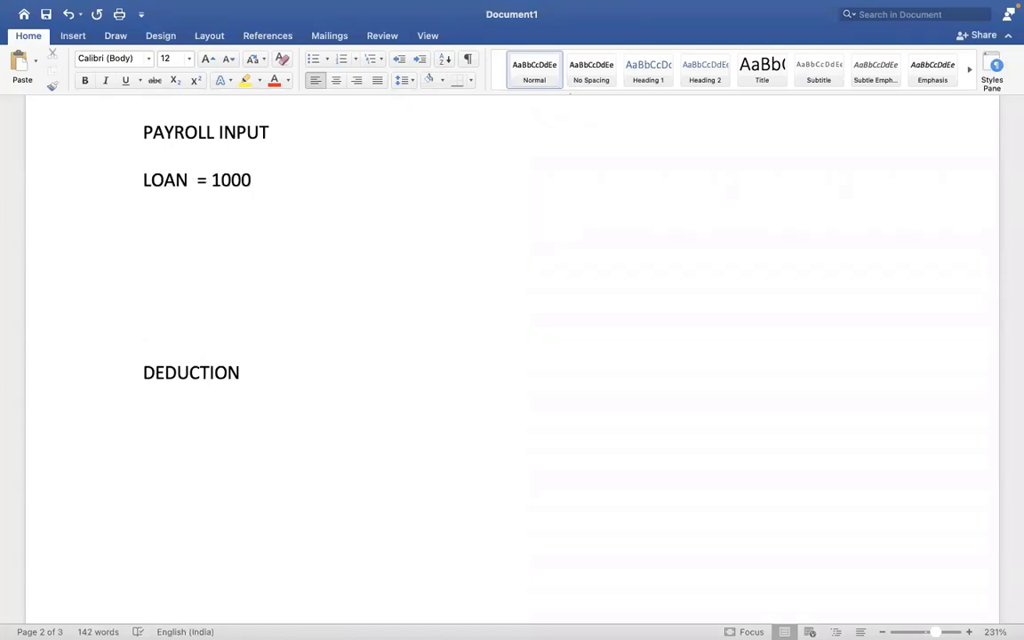
text(0 USD)
key(Return)
key(Return)
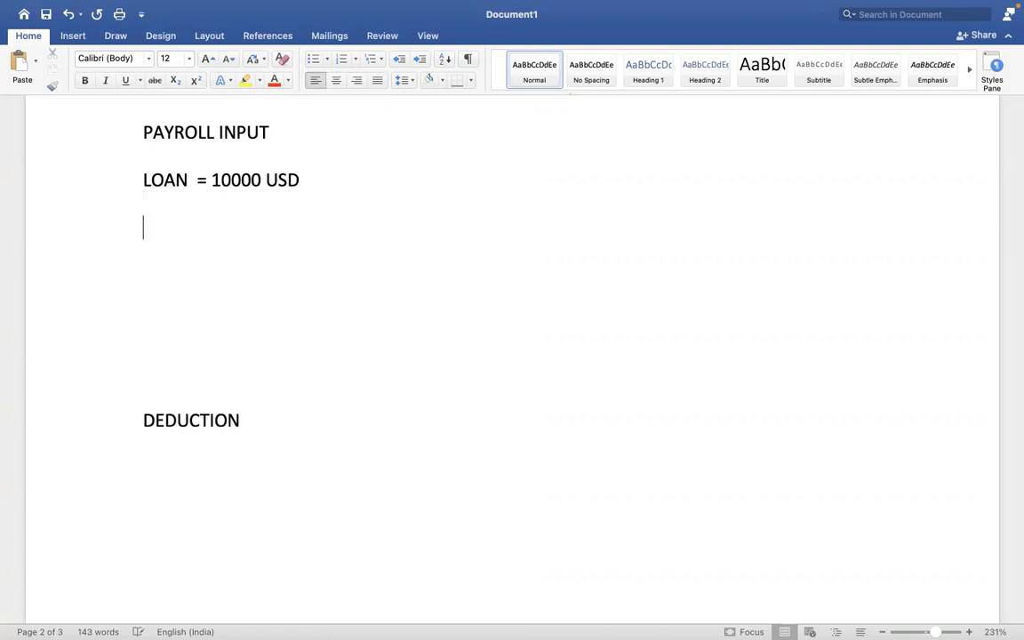
text(LOAN REPAY)
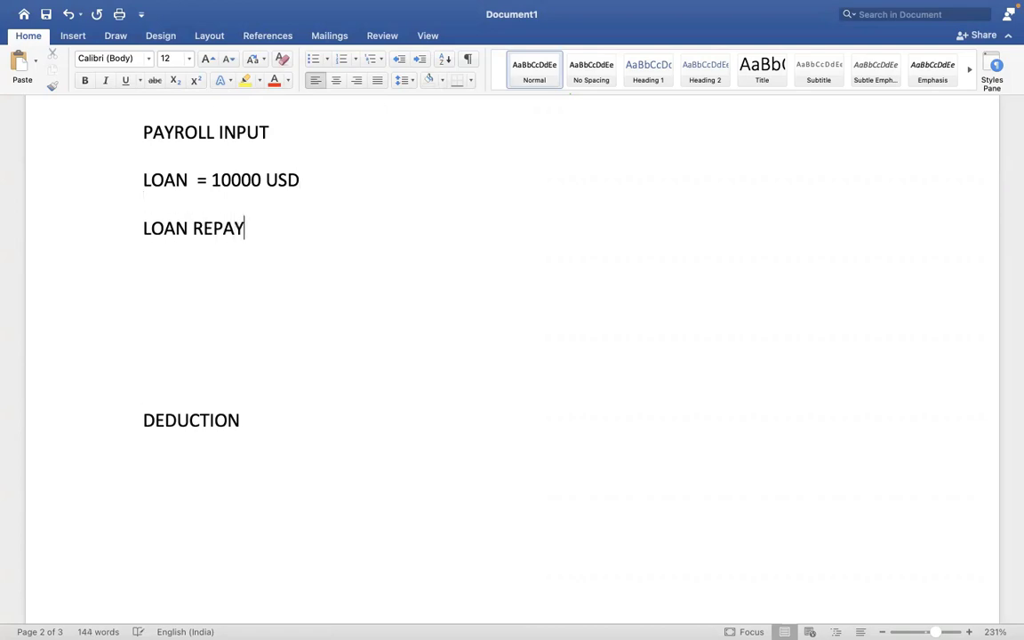
text(MENT = 1000)
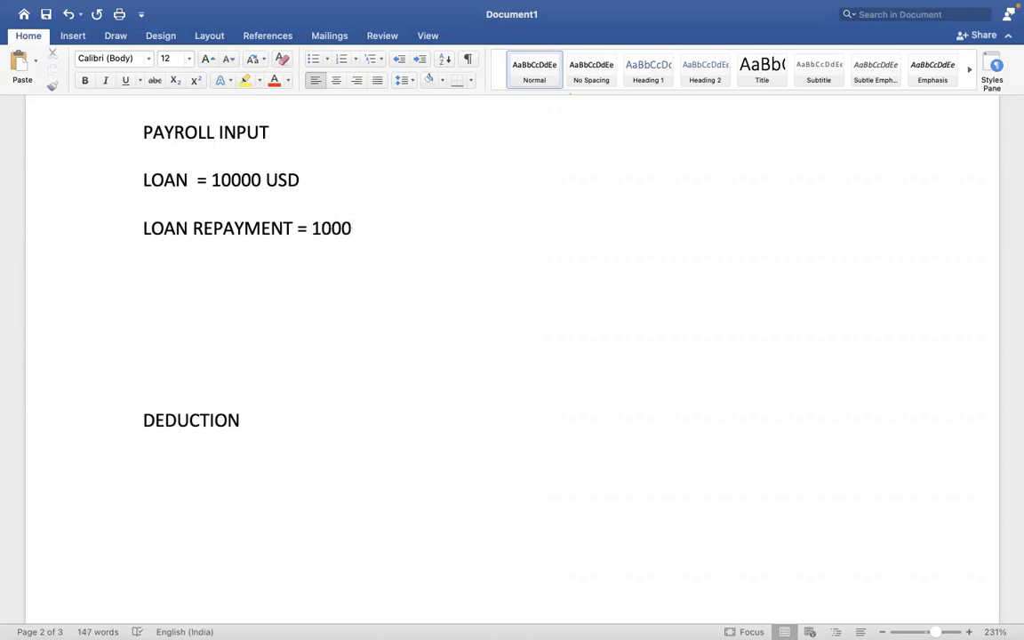
Prefix the two lines with 'EARNING -' and 'DEDUCTION -', then return to Workday
click(142, 180)
text(EARNING -)
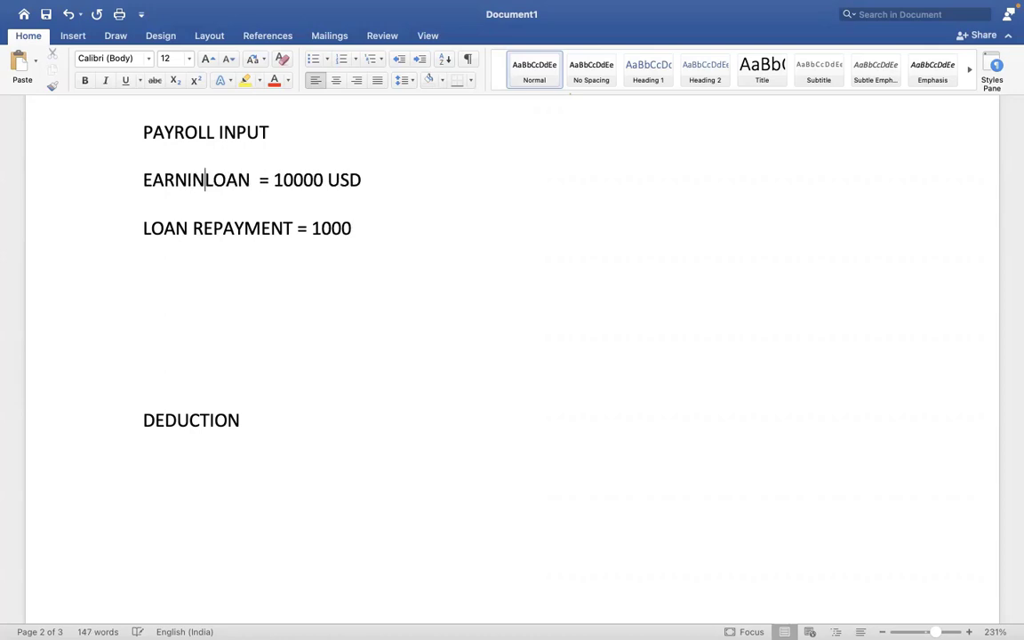
click(144, 228)
text(DEDUCTION )
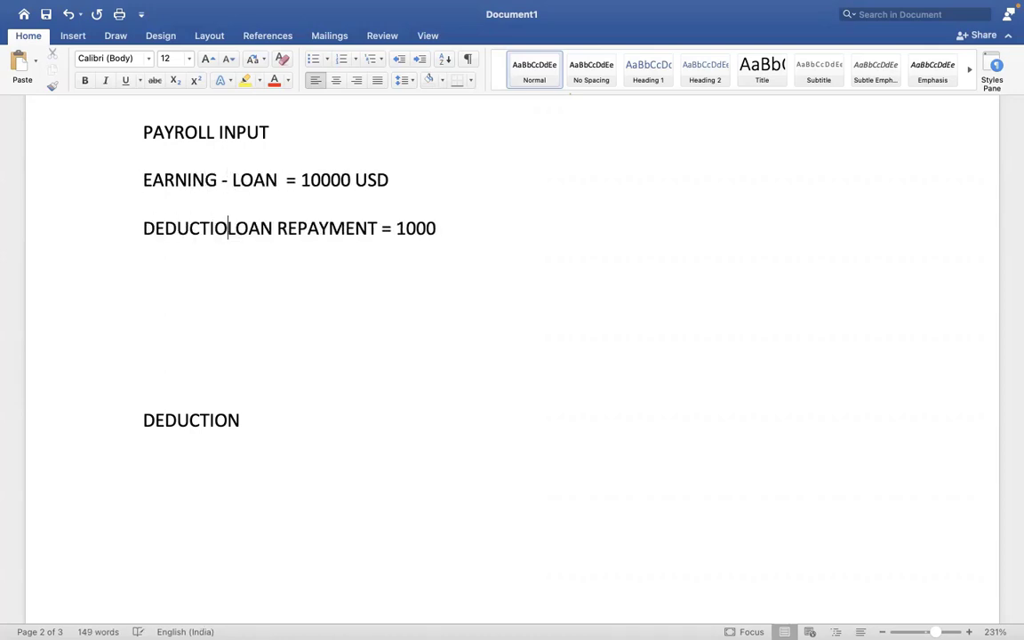
text(-)
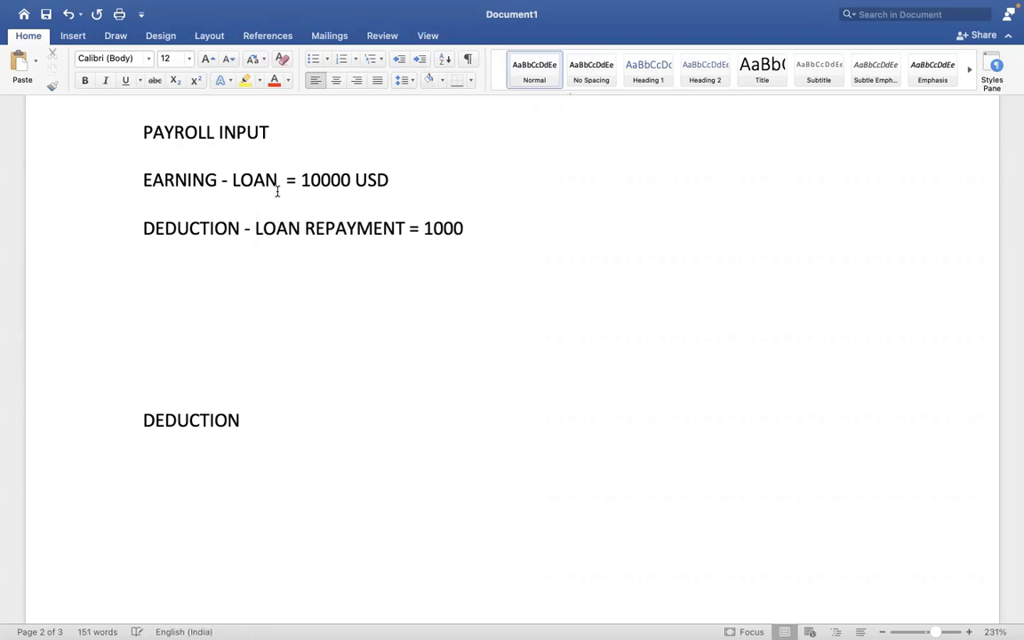
click(277, 192)
drag(249, 179, 354, 206)
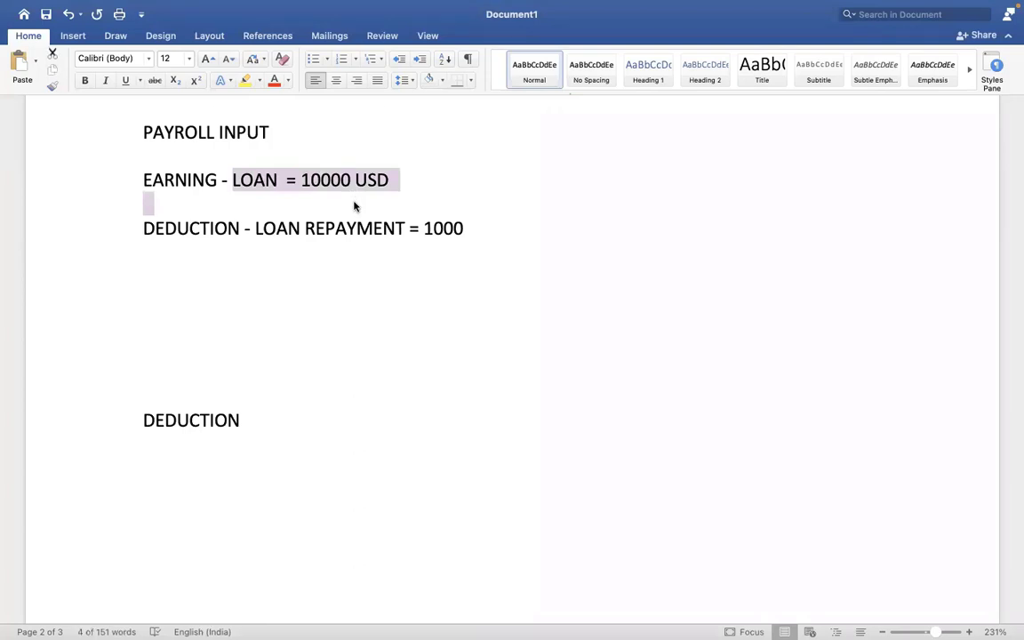
click(400, 201)
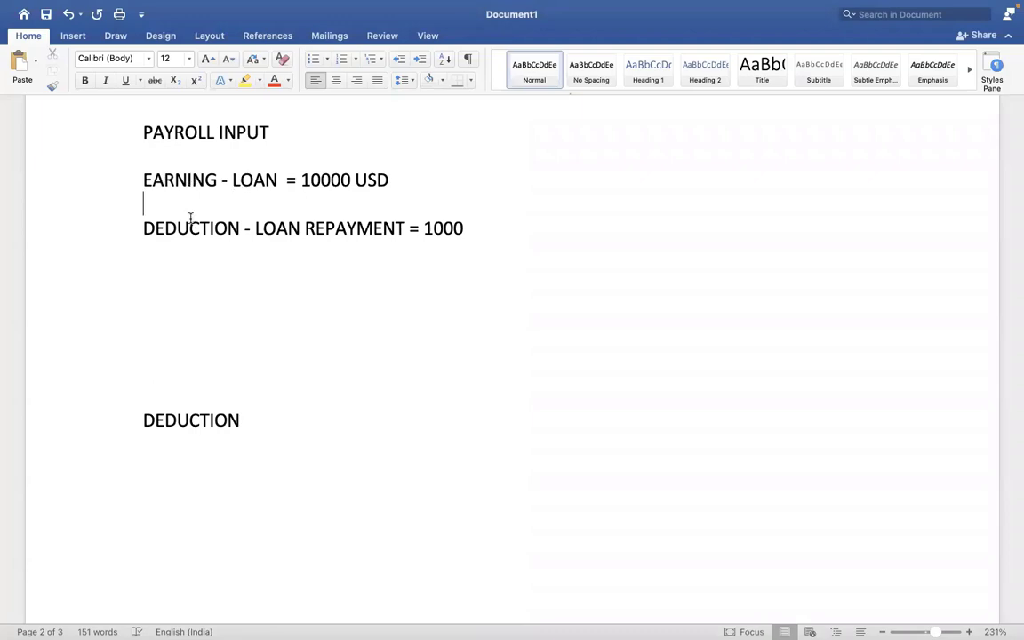
key(ctrl+Right)
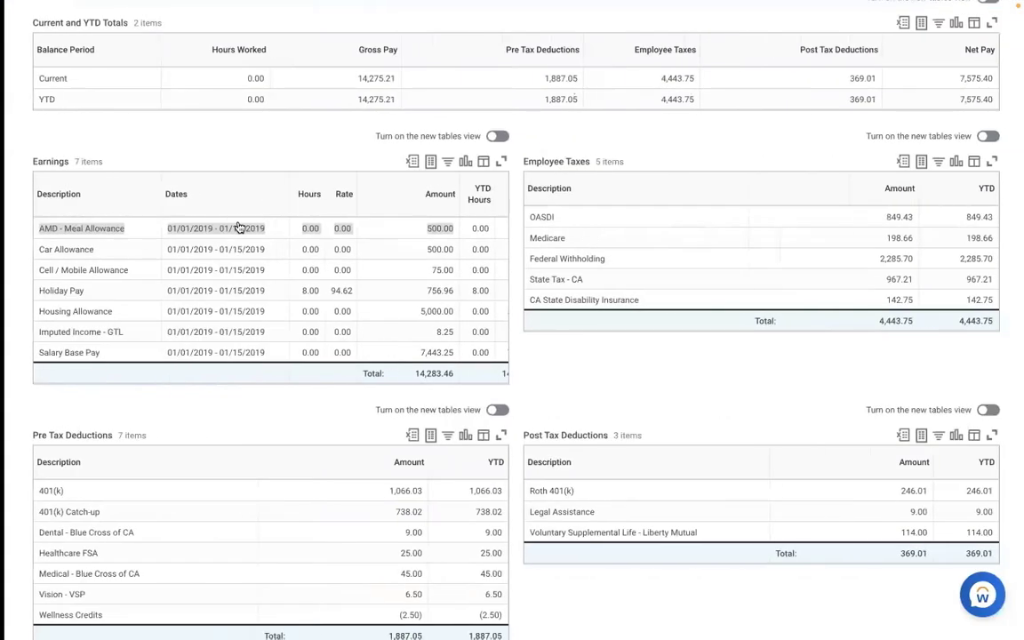
Search for and open the Create Earning task
scroll(646, 160, up, 5)
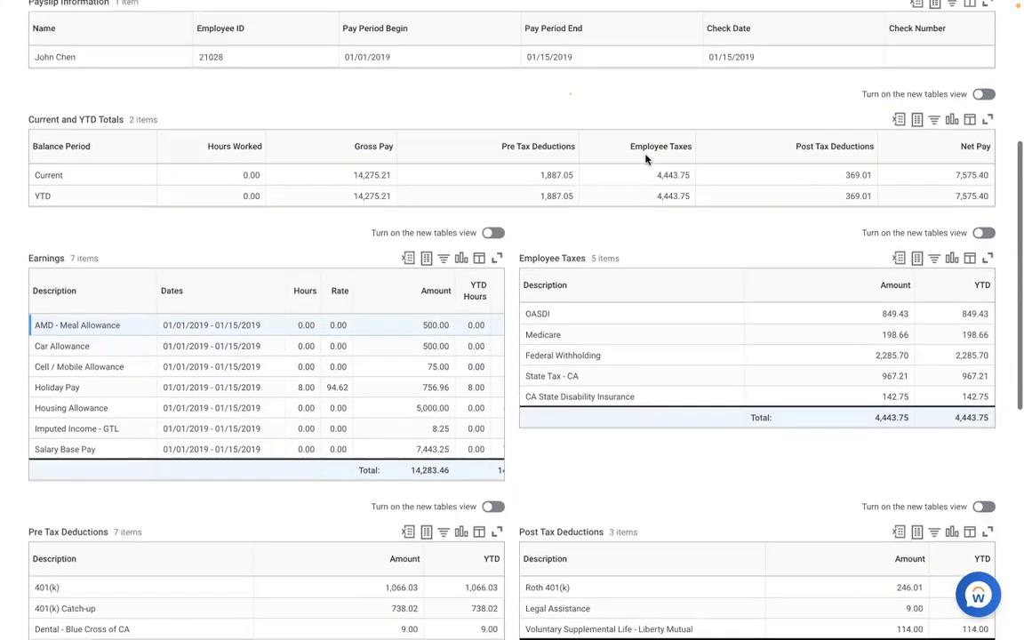
scroll(646, 160, up, 1)
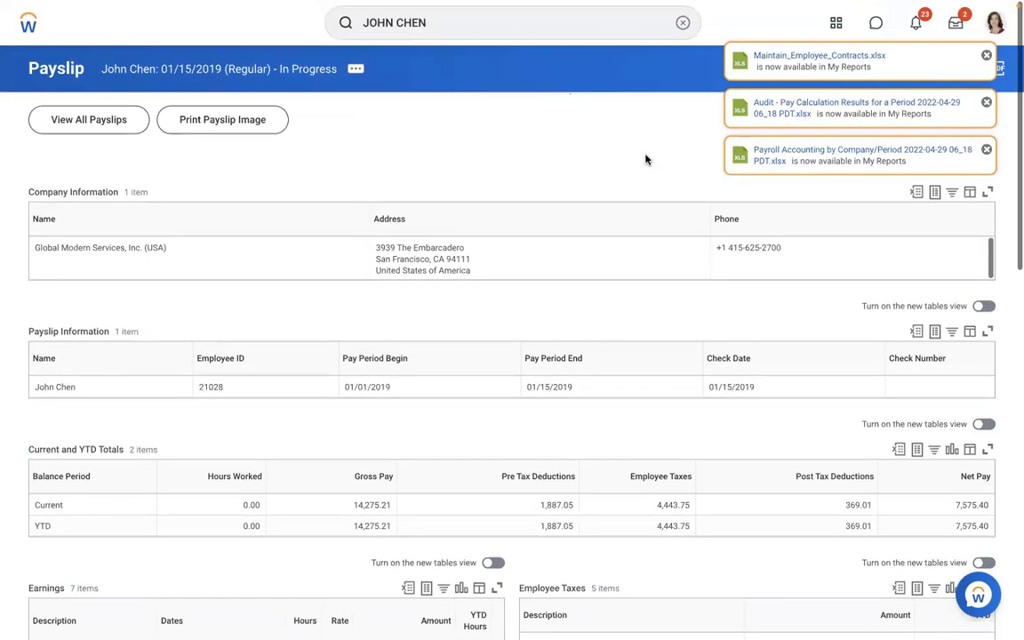
click(678, 24)
text(CREA)
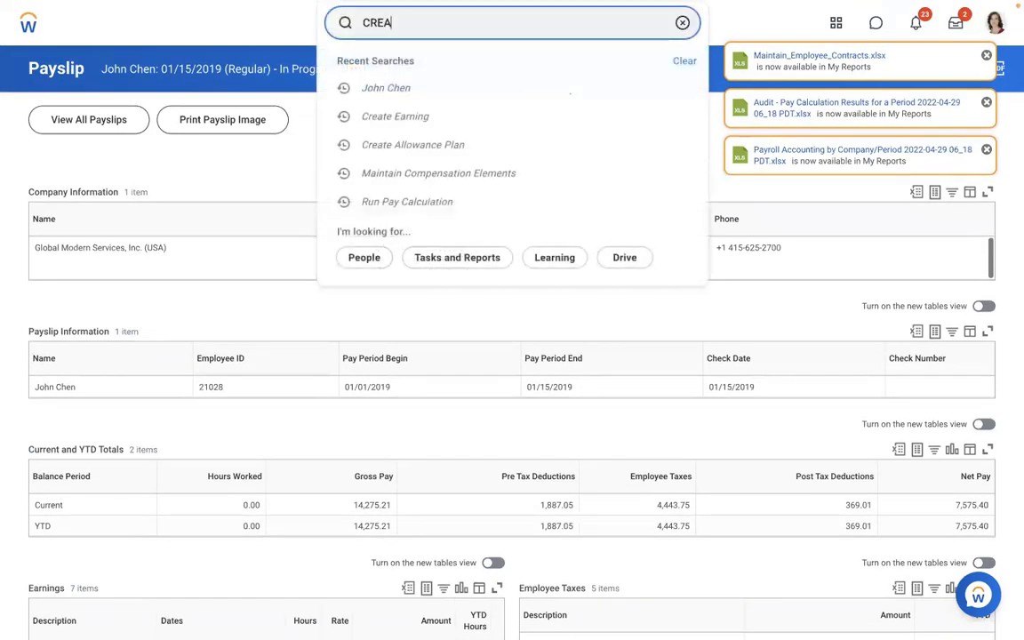
text(TE EARNING)
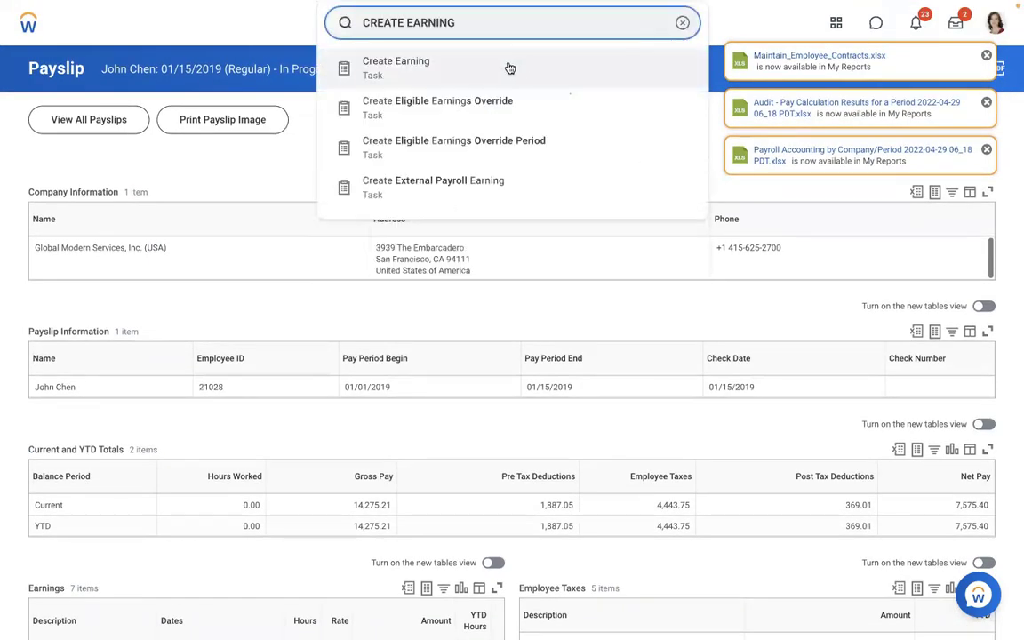
click(445, 75)
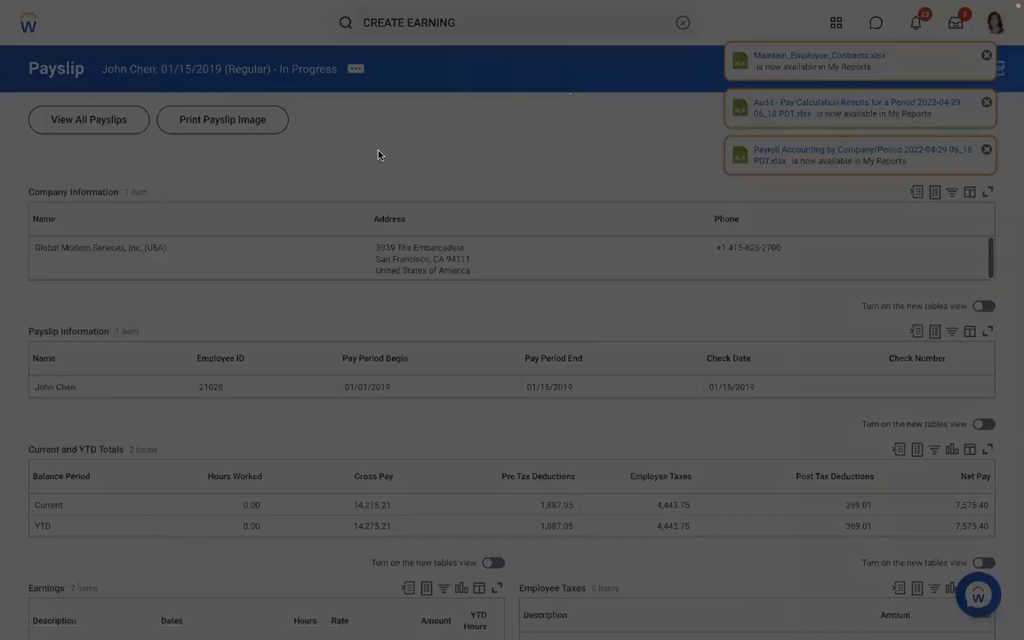
Name the earning AMD - Loan Payment, code AMDLOAN, country USA, effective 01/01/2019
text(AMD - Loan Payment)
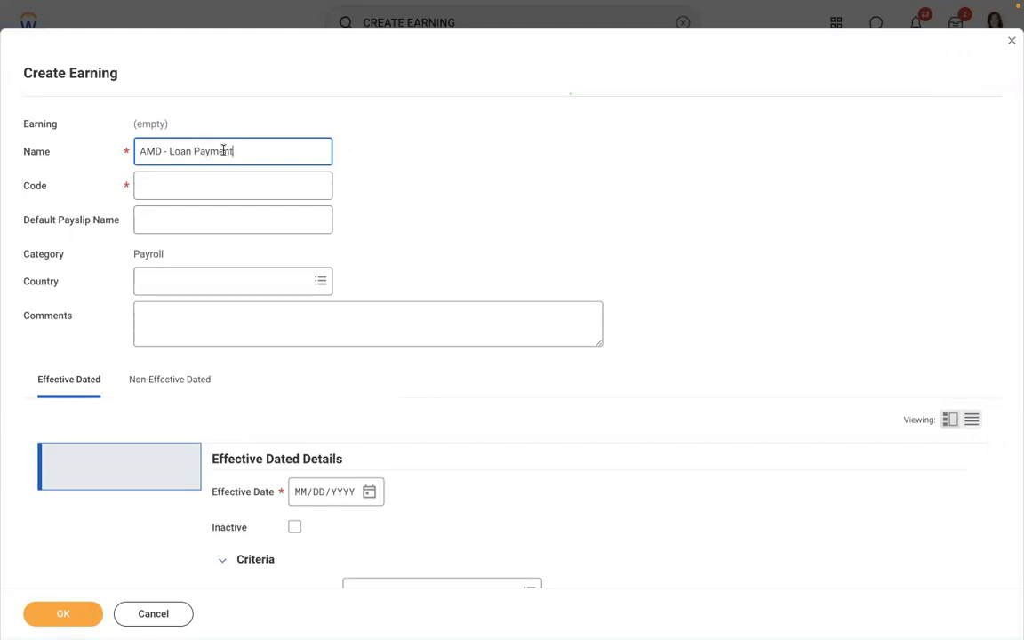
click(201, 182)
text(AMDLOA)
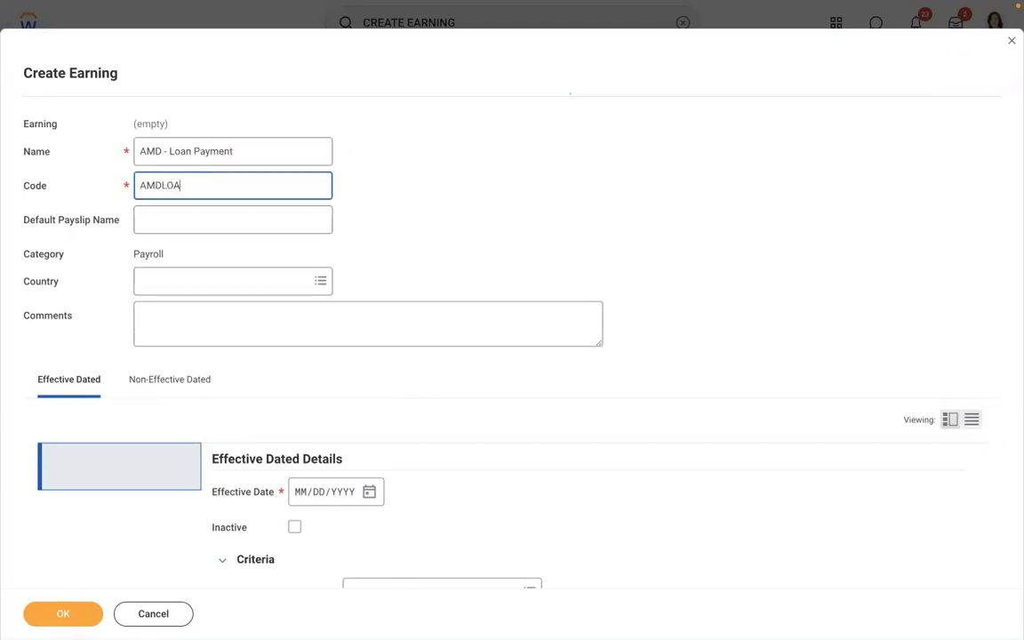
text(N)
click(175, 281)
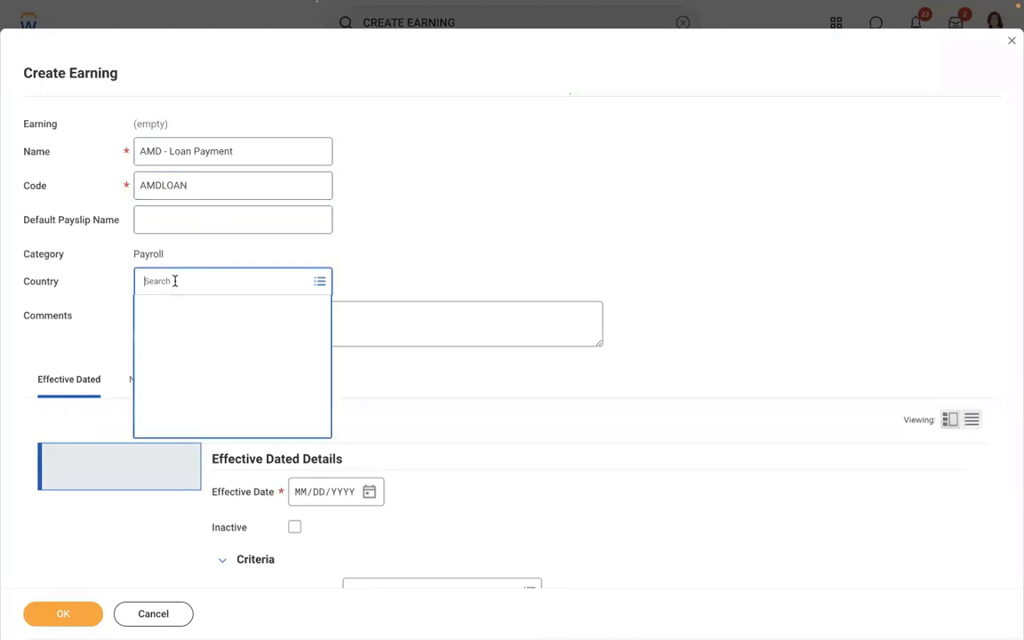
text(USA)
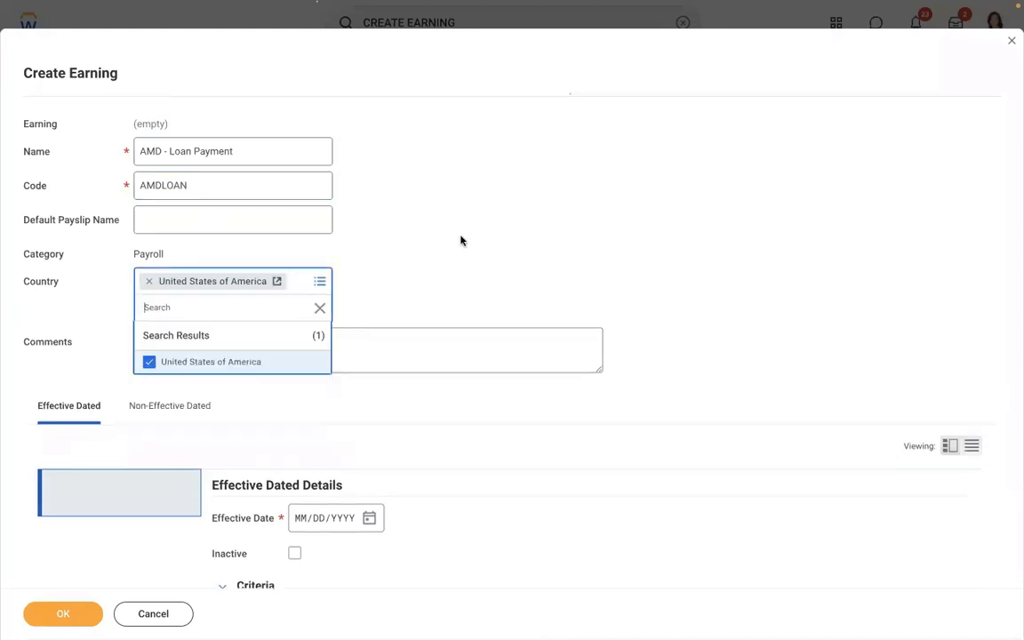
scroll(476, 238, down, 3)
scroll(474, 237, down, 5)
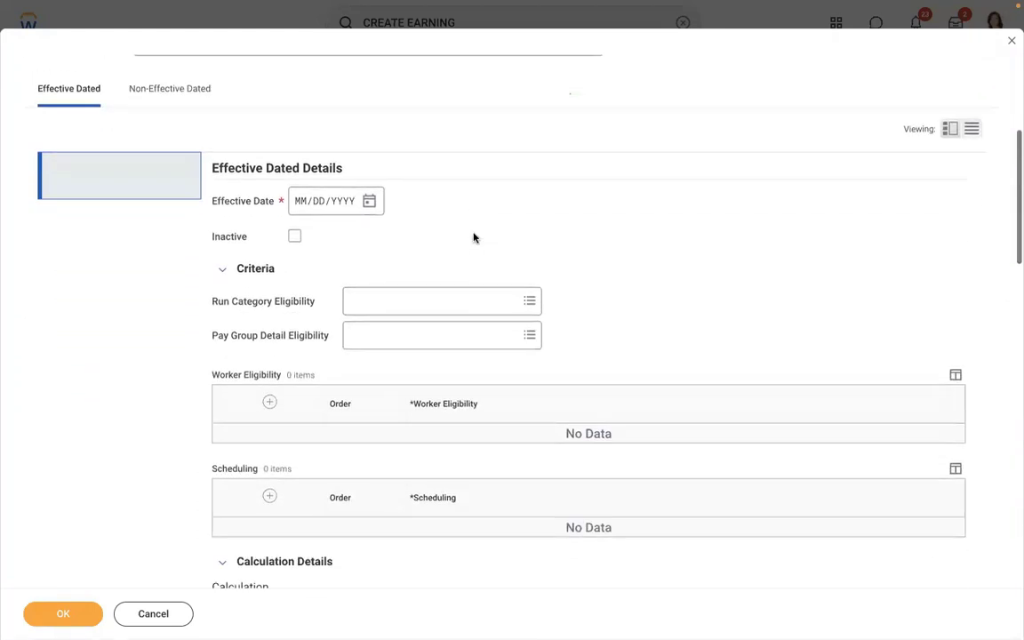
click(301, 152)
text(010120)
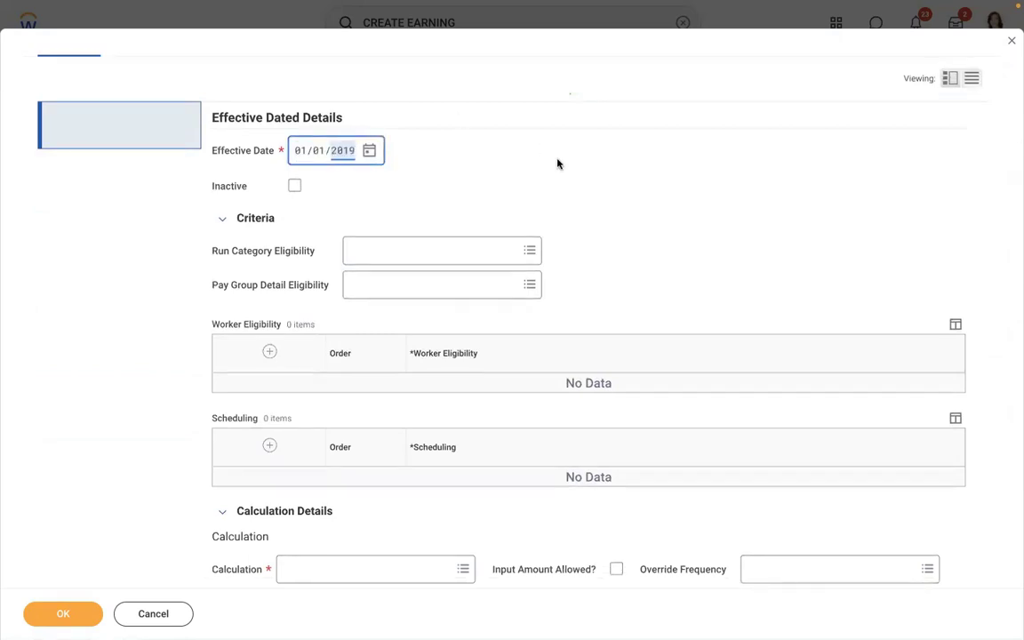
Set run category eligibility to Regular and add an empty Worker Eligibility rule row
click(381, 248)
text(REG)
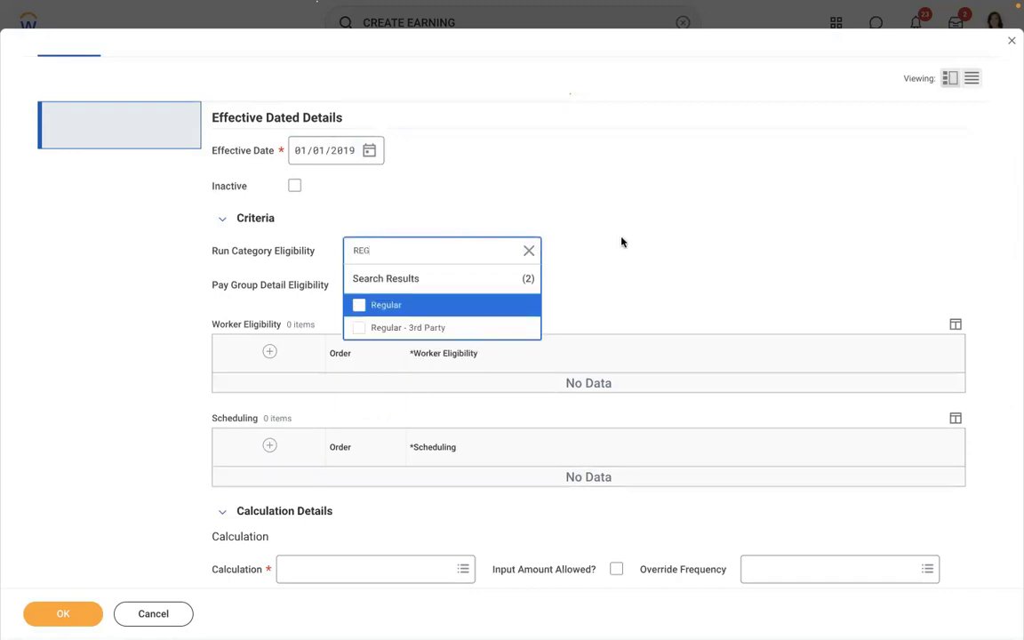
click(436, 303)
click(655, 221)
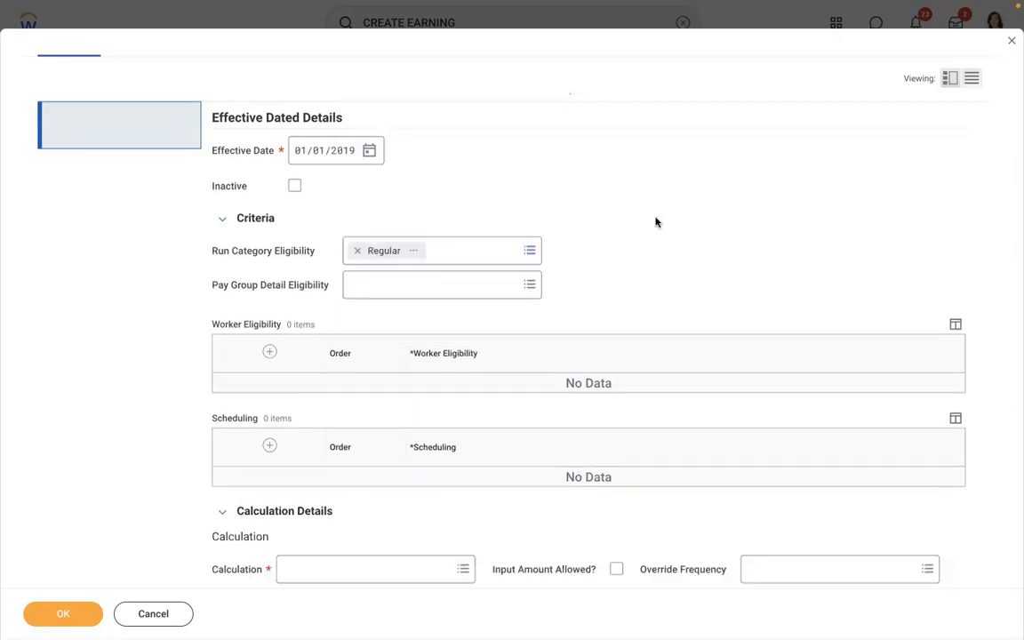
click(267, 350)
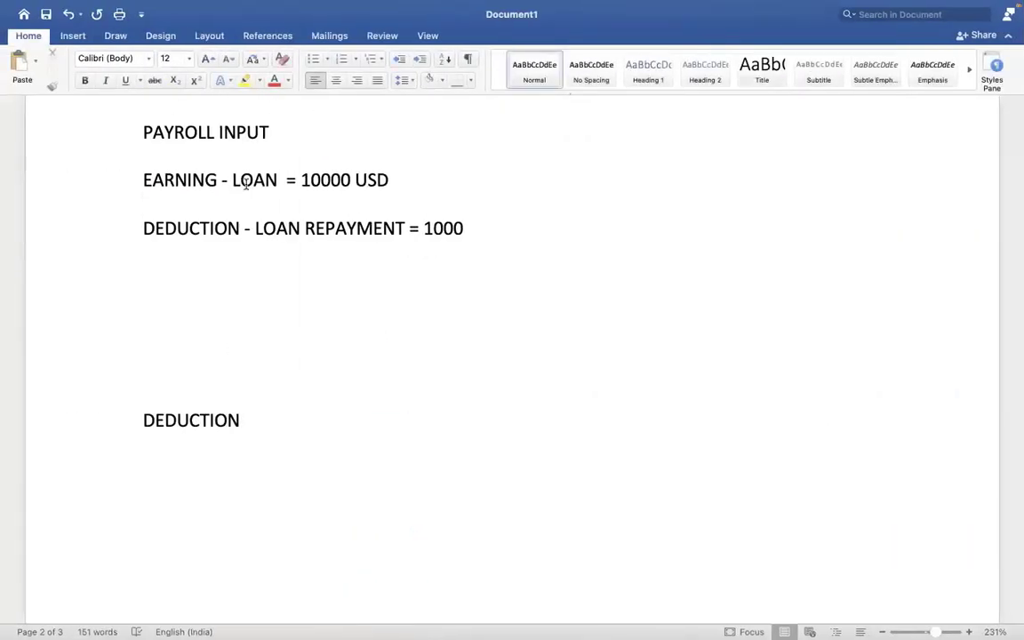
click(471, 388)
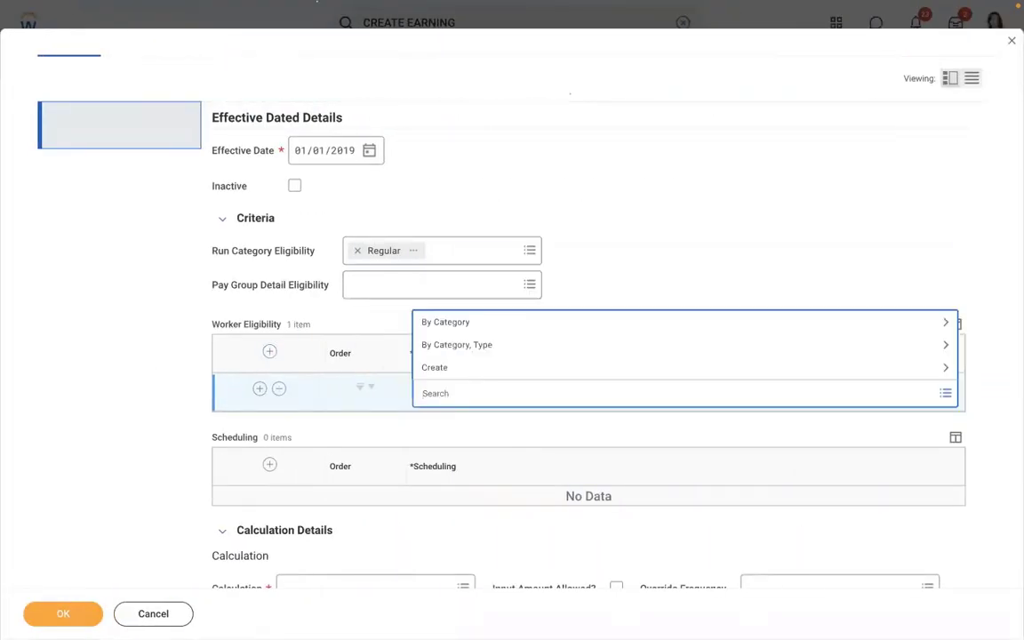
Choose 'Payroll Input (Onetime) Exists for Pay Component' as the worker eligibility rule
text(PAYROLL INPUT)
key(Return)
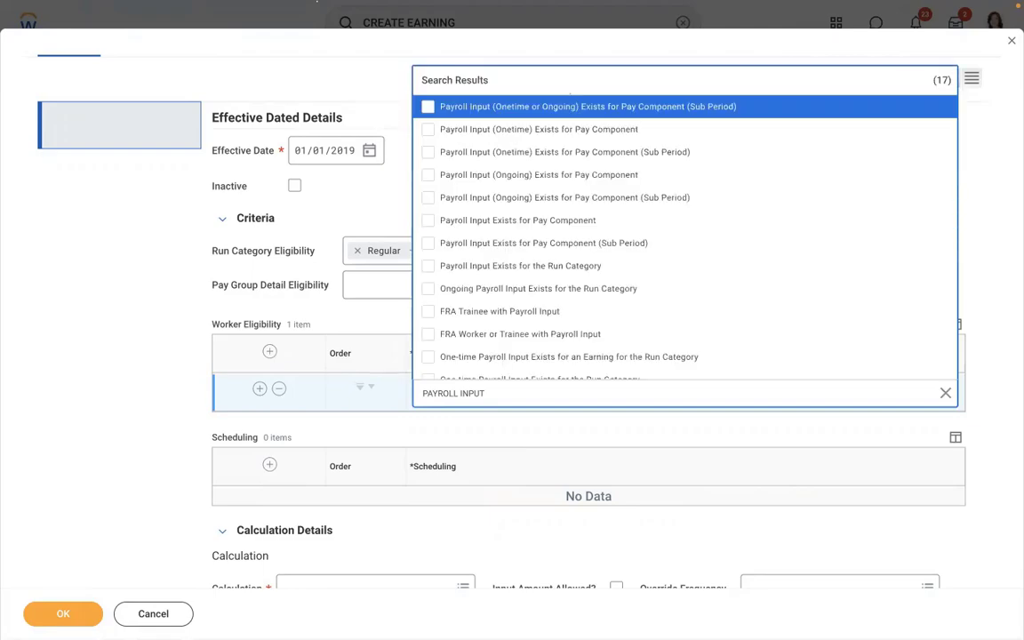
key(ctrl+Left)
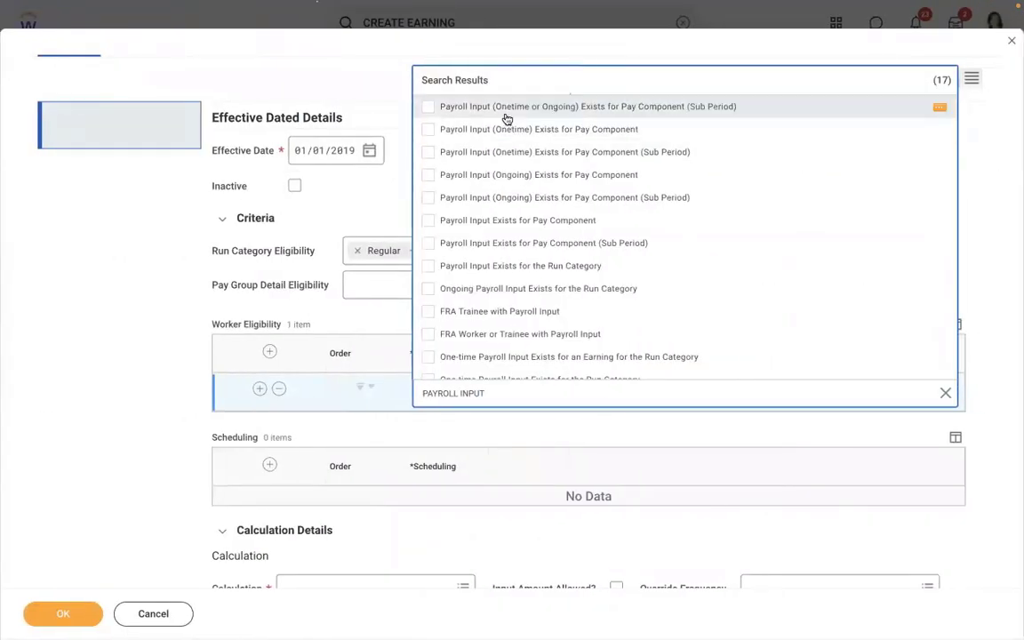
click(458, 115)
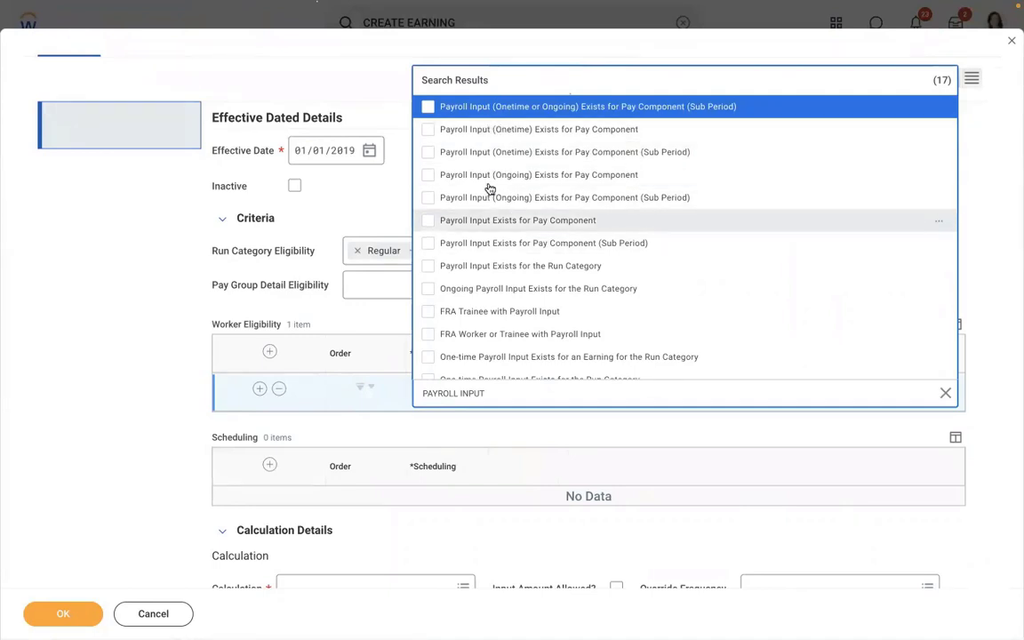
click(511, 133)
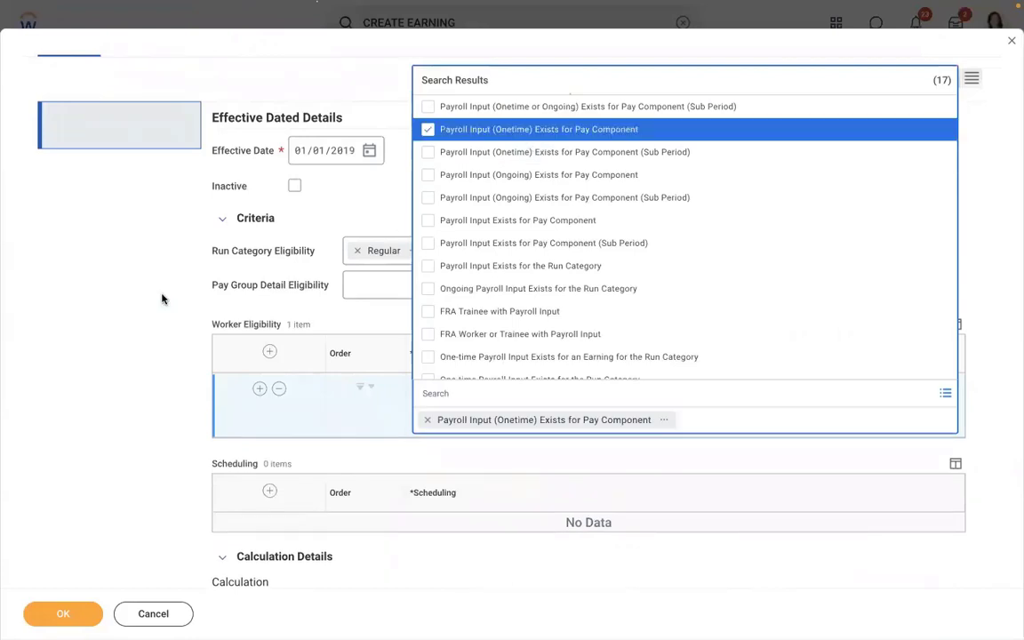
click(161, 299)
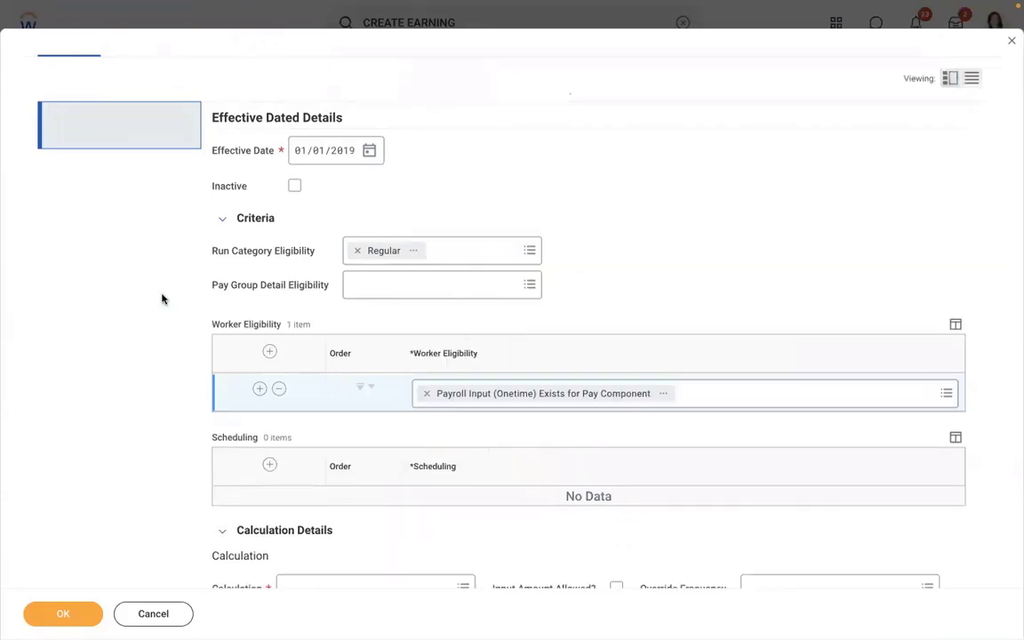
click(667, 396)
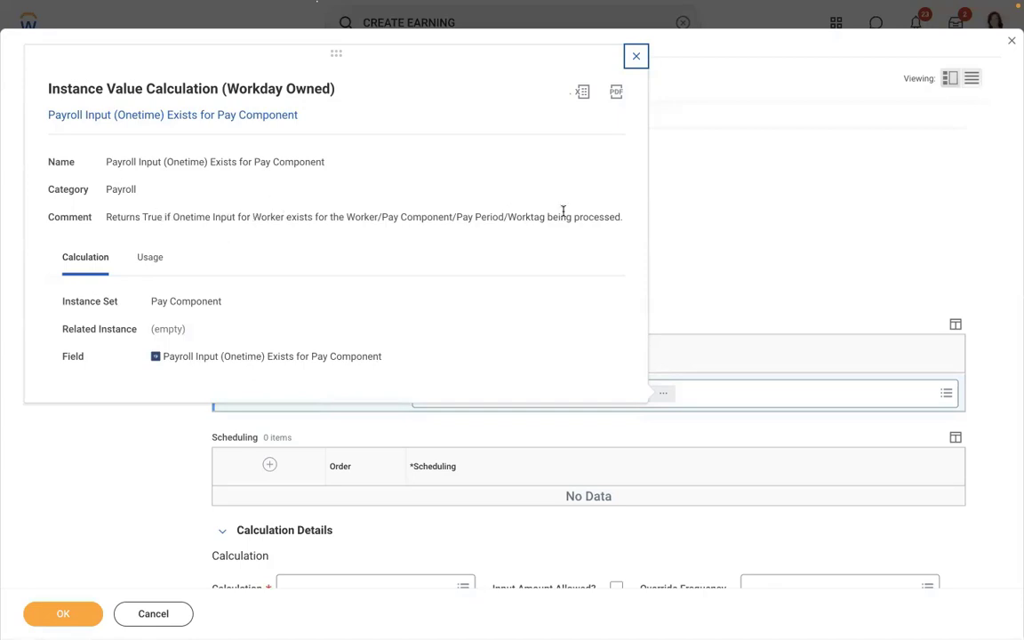
click(758, 223)
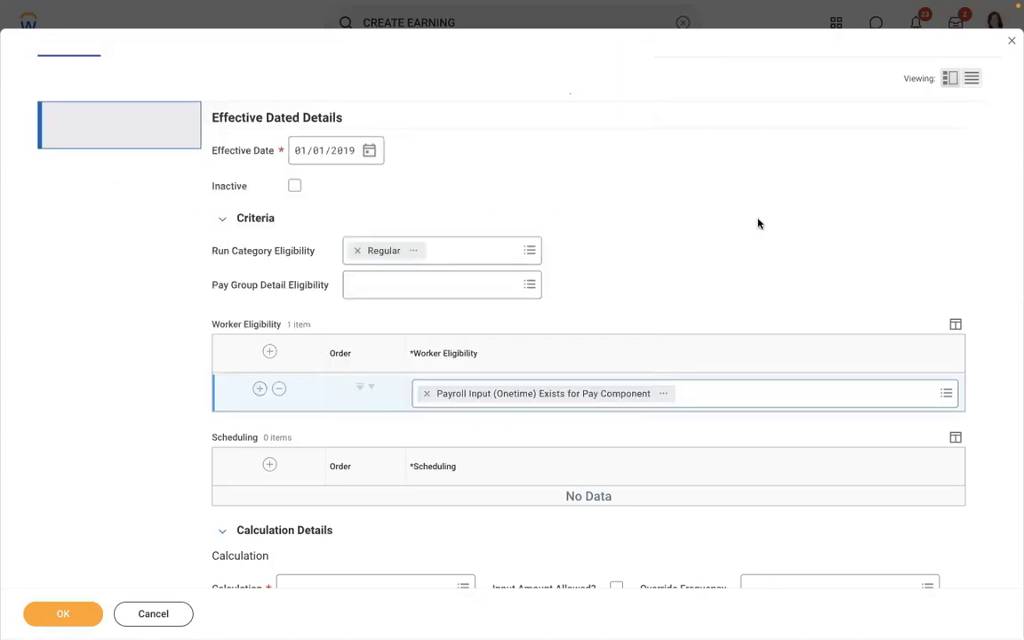
scroll(758, 223, down, 5)
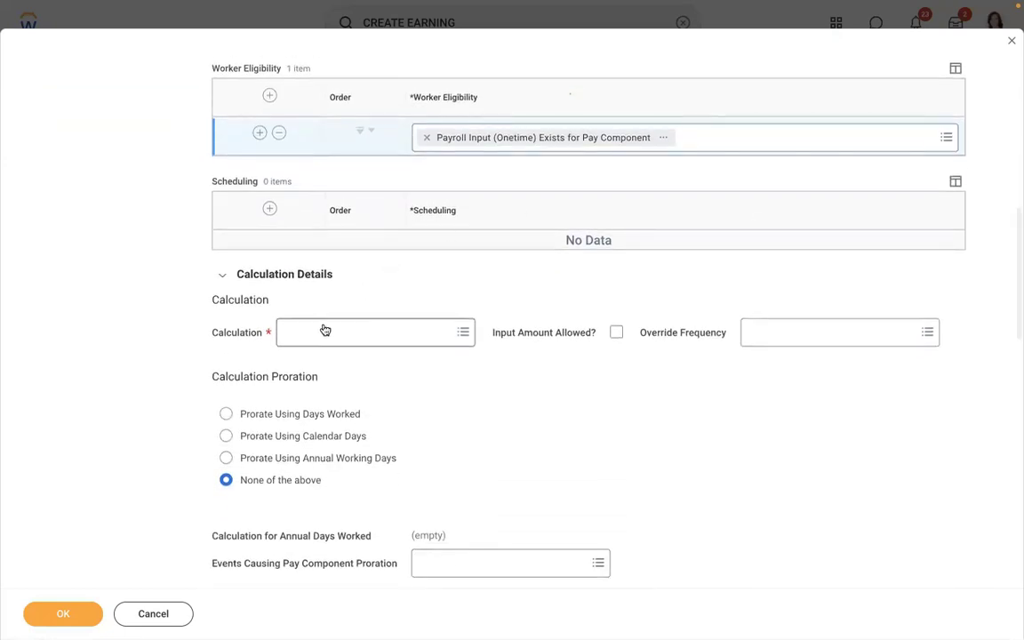
Set Calculation to Payroll Input, tick Input Amount Allowed?, and leave Override Frequency empty
click(324, 332)
text(PAY)
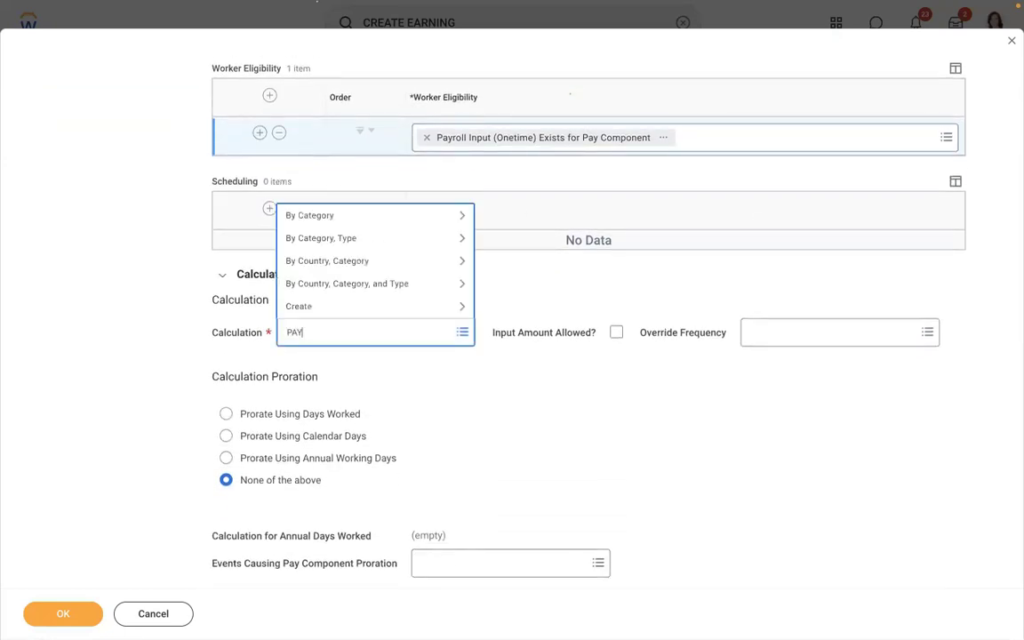
text(ROLL INPUT)
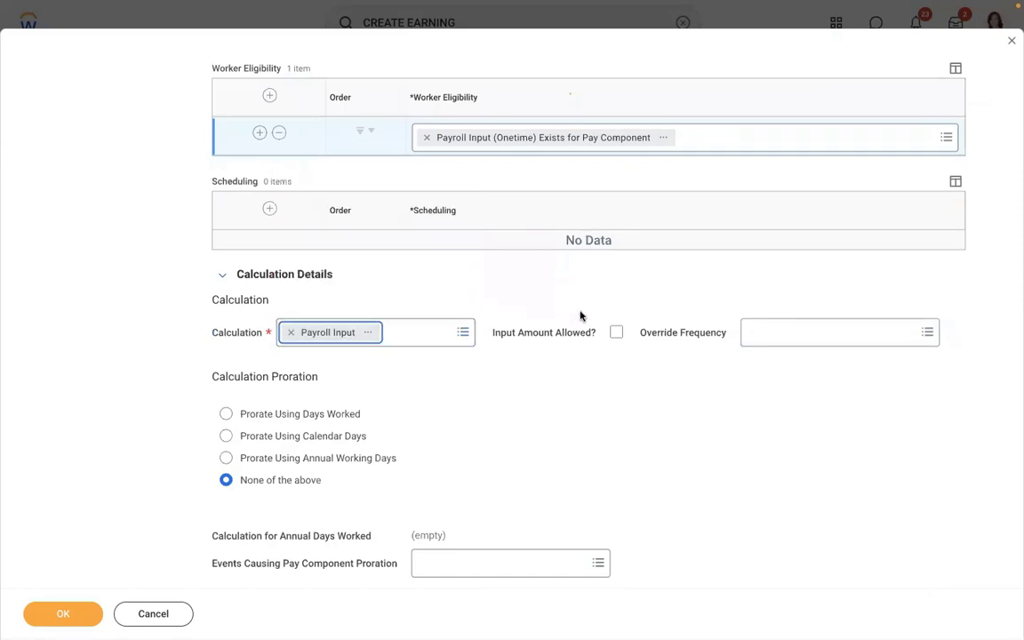
click(616, 333)
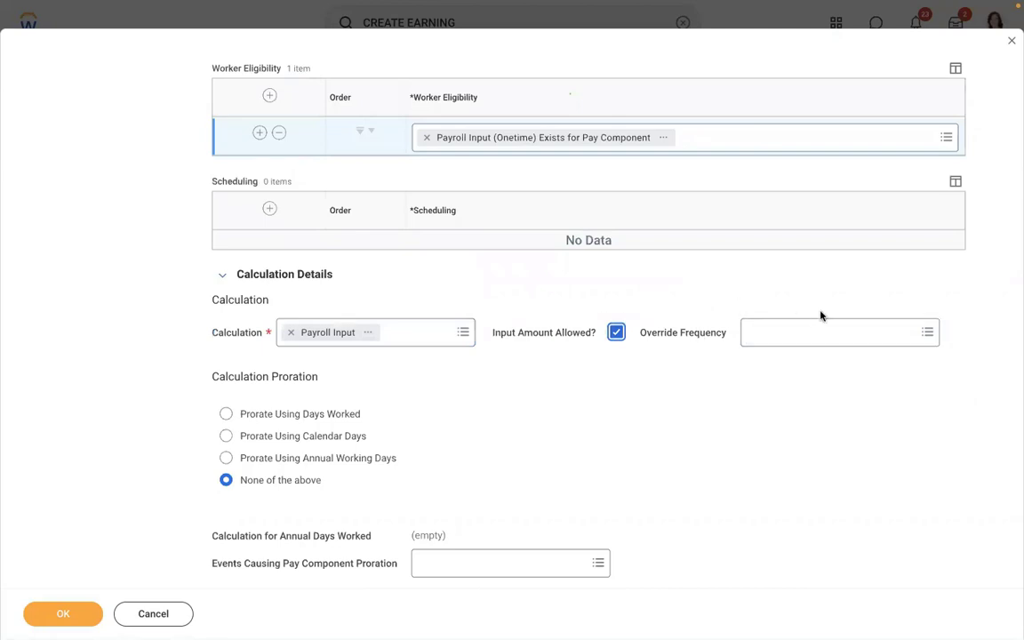
click(831, 332)
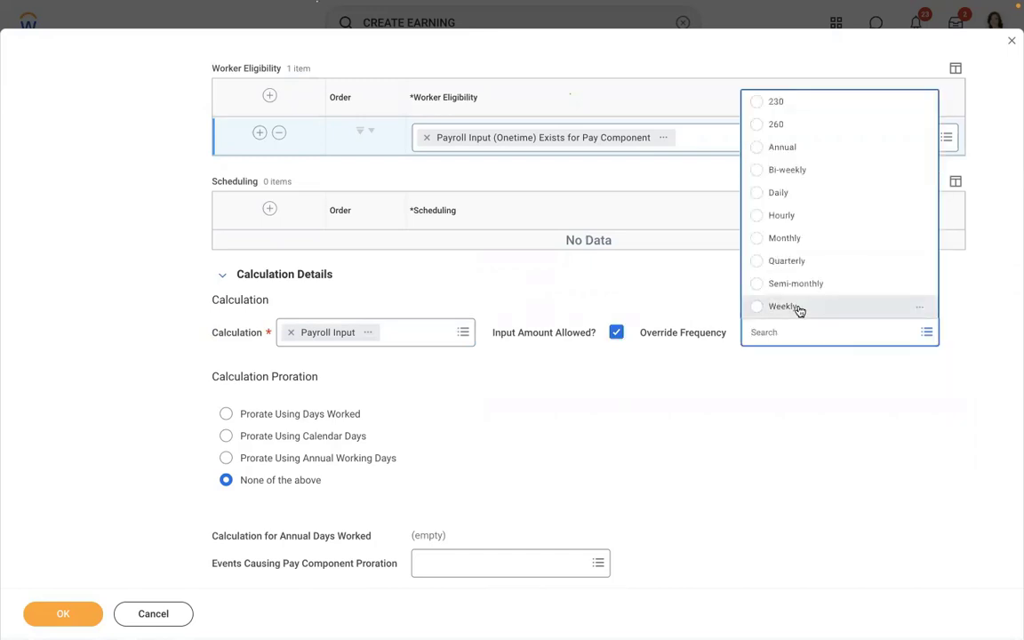
click(799, 308)
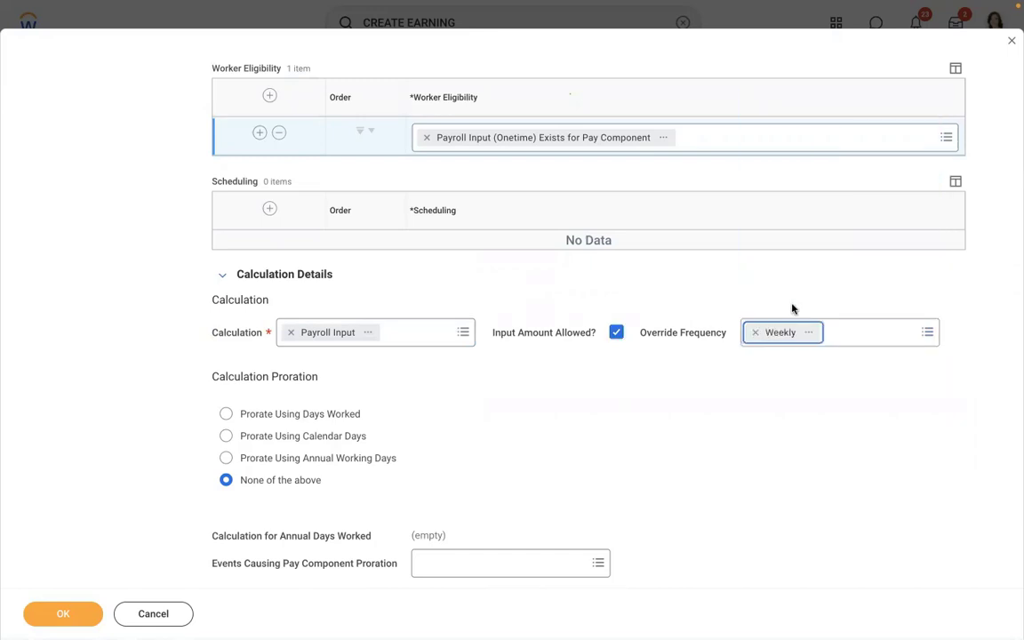
click(755, 331)
click(716, 283)
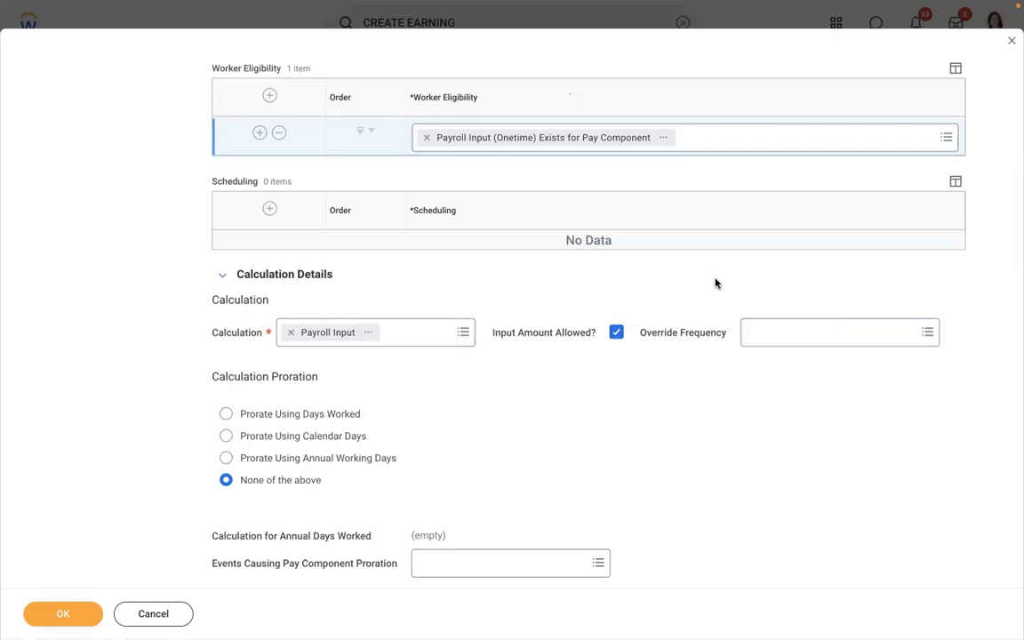
Leave Calculation Proration set to 'None of the above'
scroll(716, 283, up, 8)
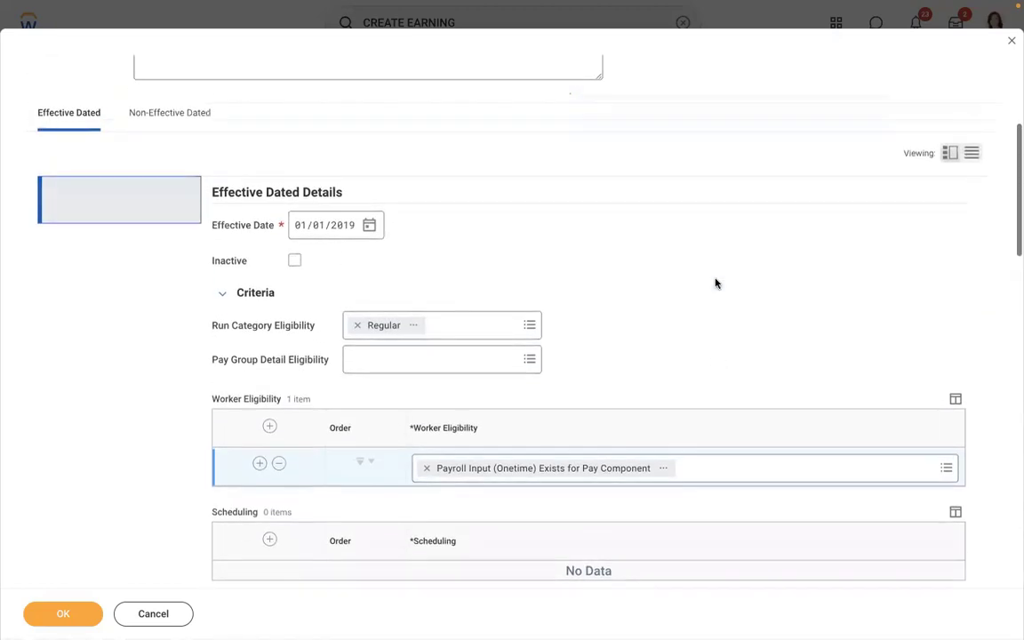
scroll(716, 283, up, 1)
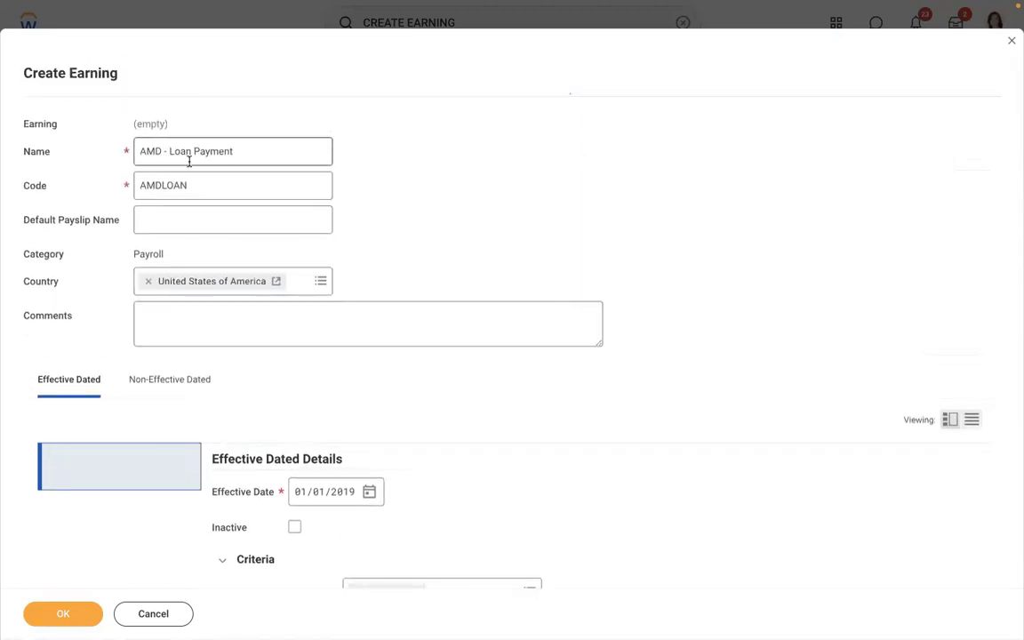
scroll(483, 177, down, 6)
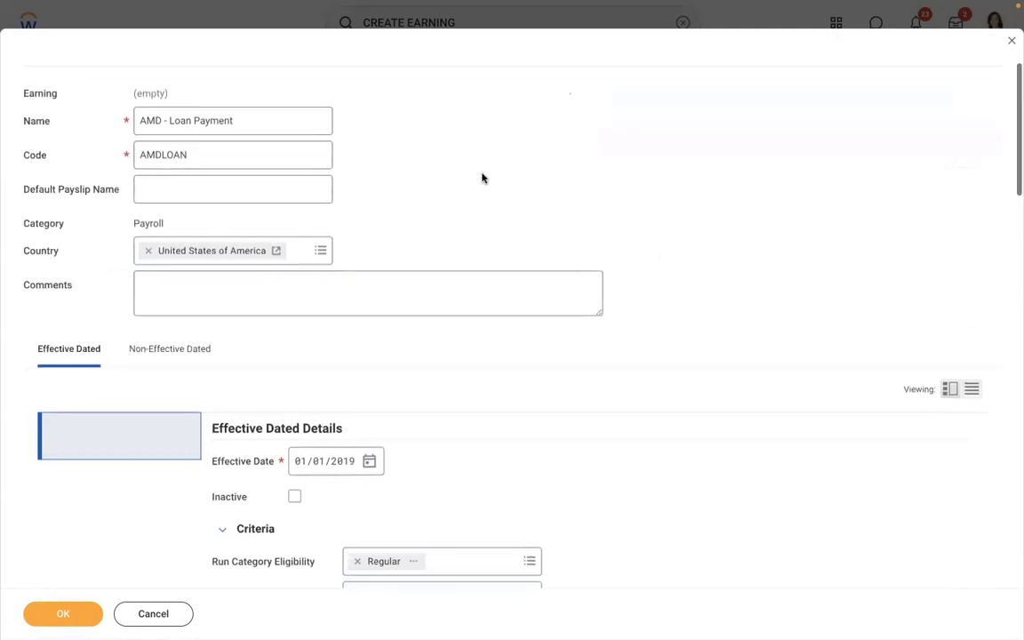
scroll(482, 177, down, 2)
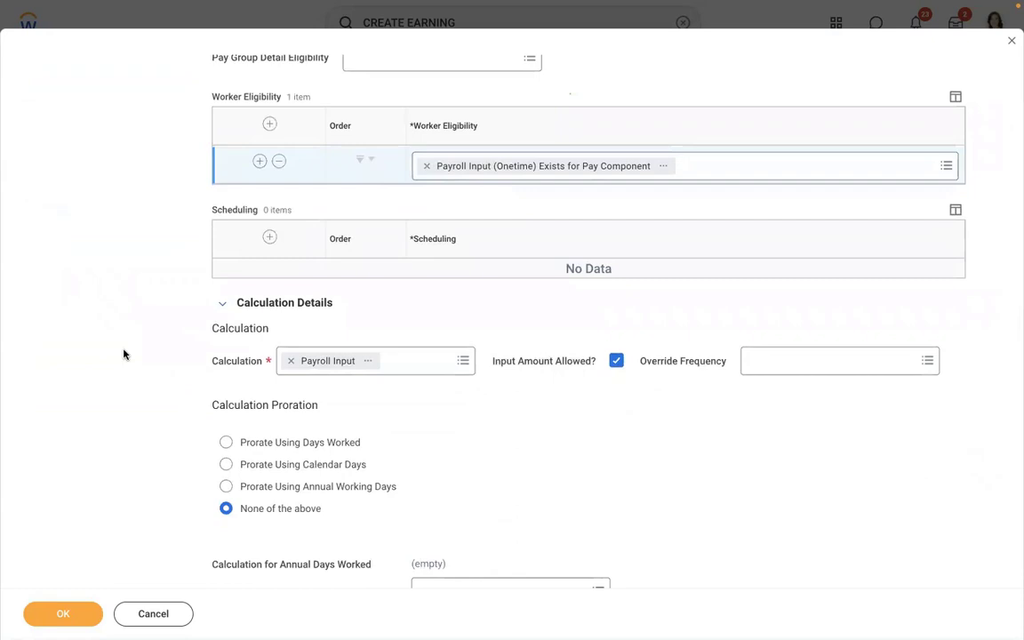
scroll(123, 355, down, 5)
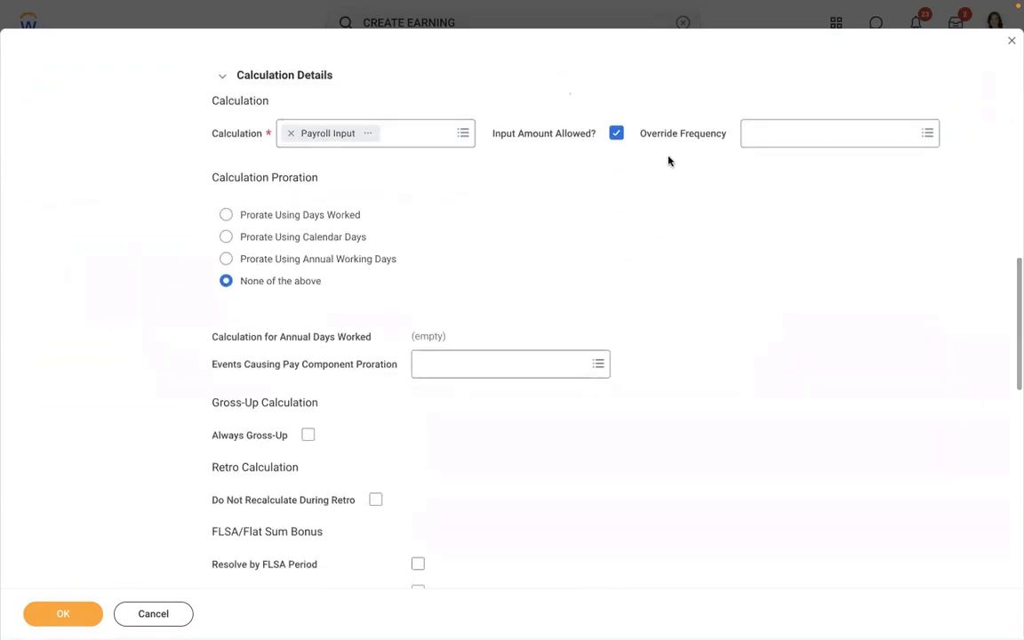
click(391, 265)
click(349, 283)
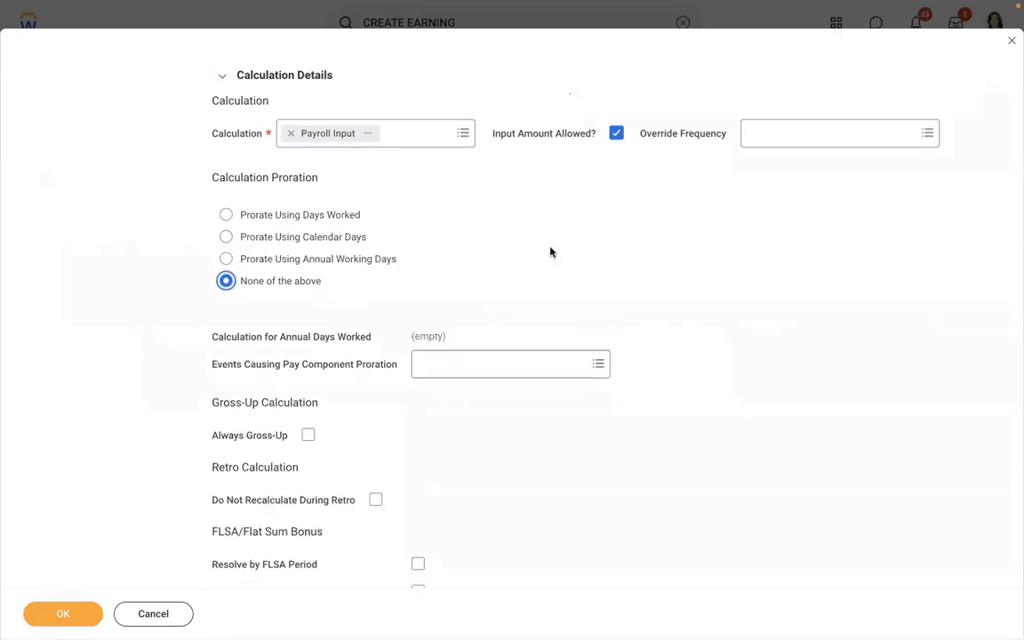
key(Down)
click(294, 286)
Review the rest of the form and save the AMD - Loan Payment earning
scroll(601, 259, down, 3)
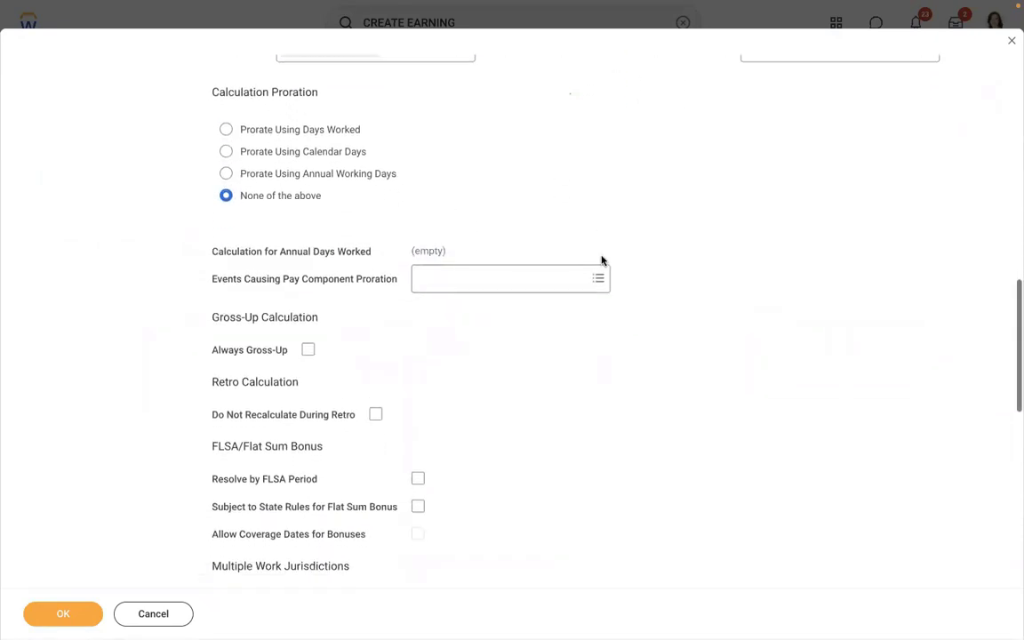
scroll(601, 259, down, 15)
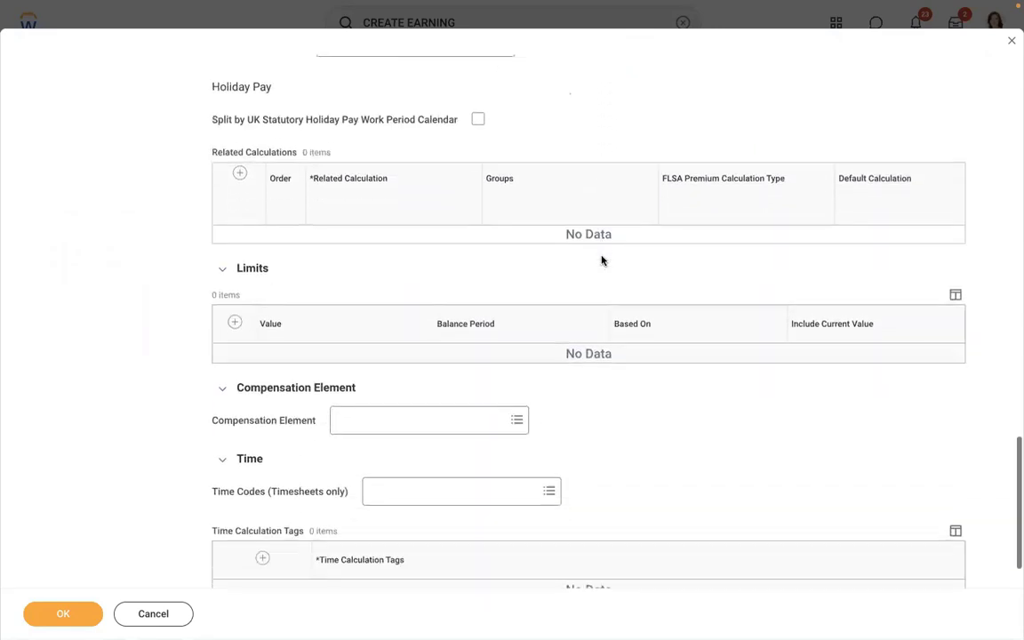
scroll(601, 259, down, 3)
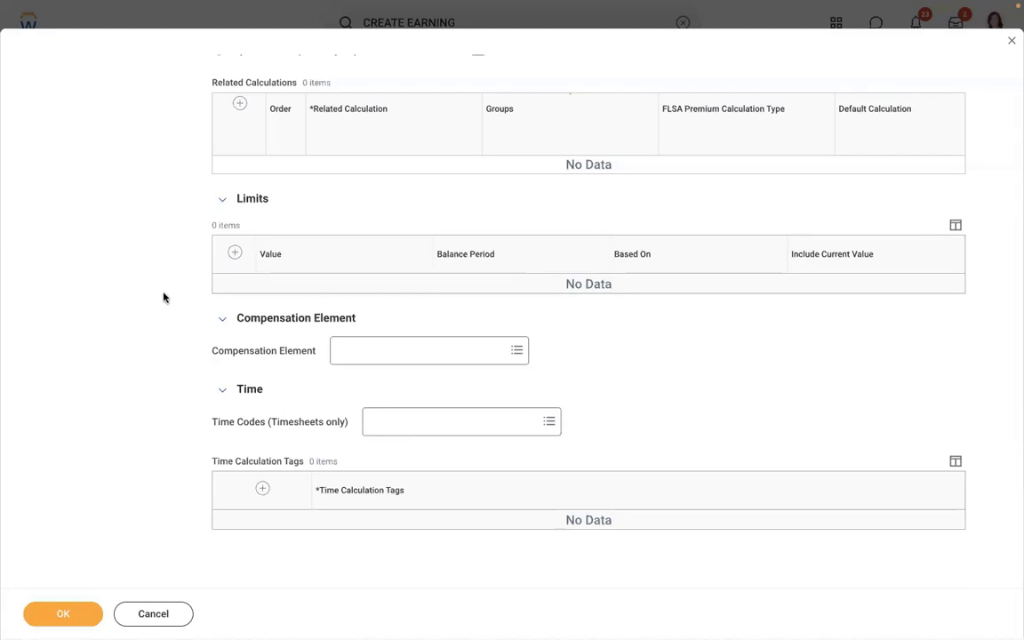
scroll(164, 296, up, 3)
scroll(164, 297, up, 10)
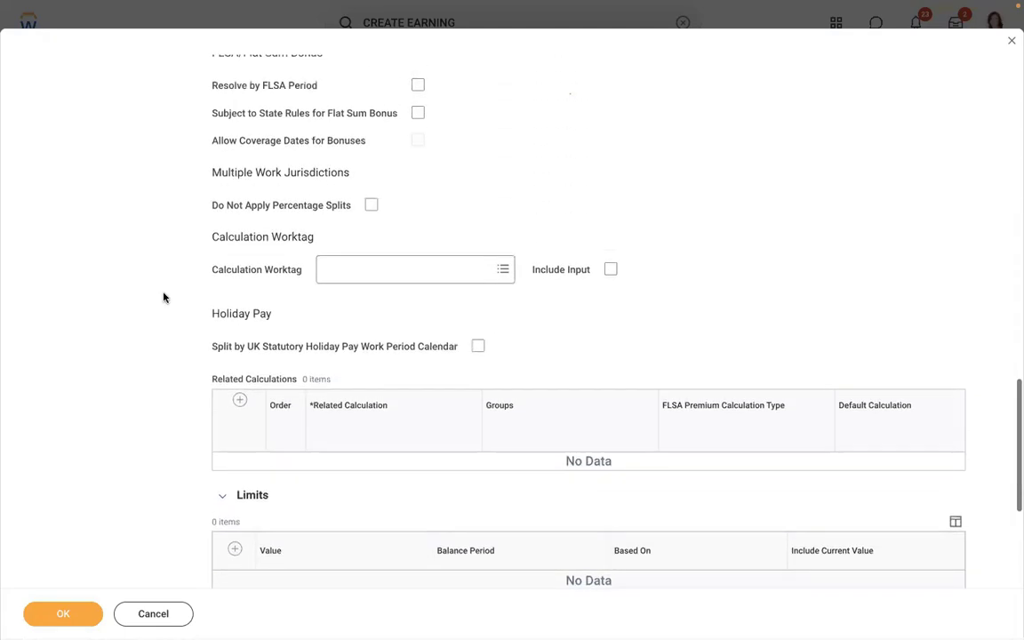
scroll(164, 297, up, 9)
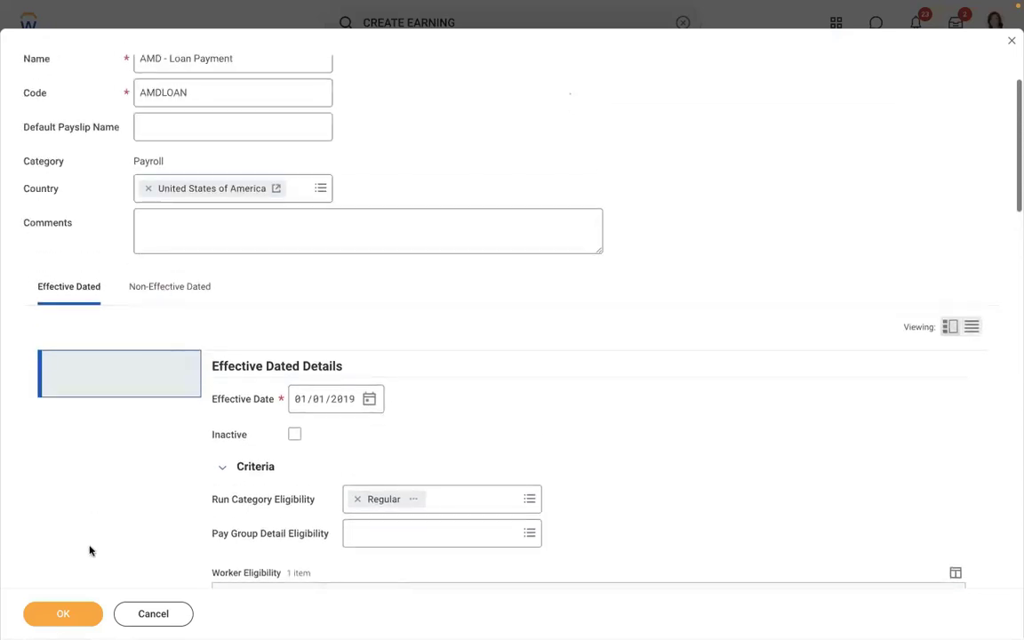
click(71, 615)
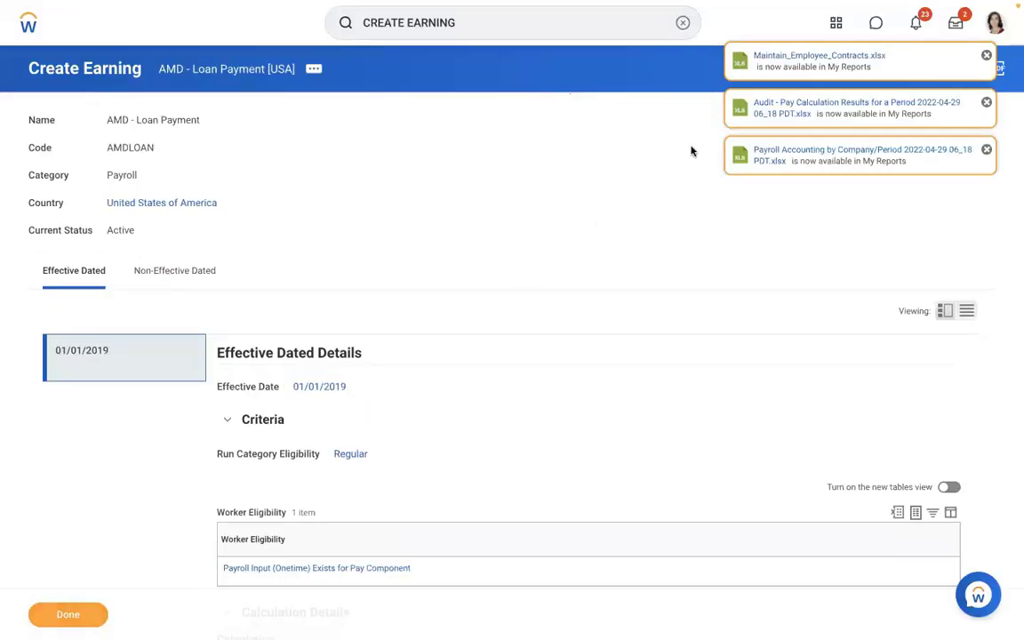
Look up the employee by name and open the Input tab of their Pay section
click(682, 23)
text(JOH)
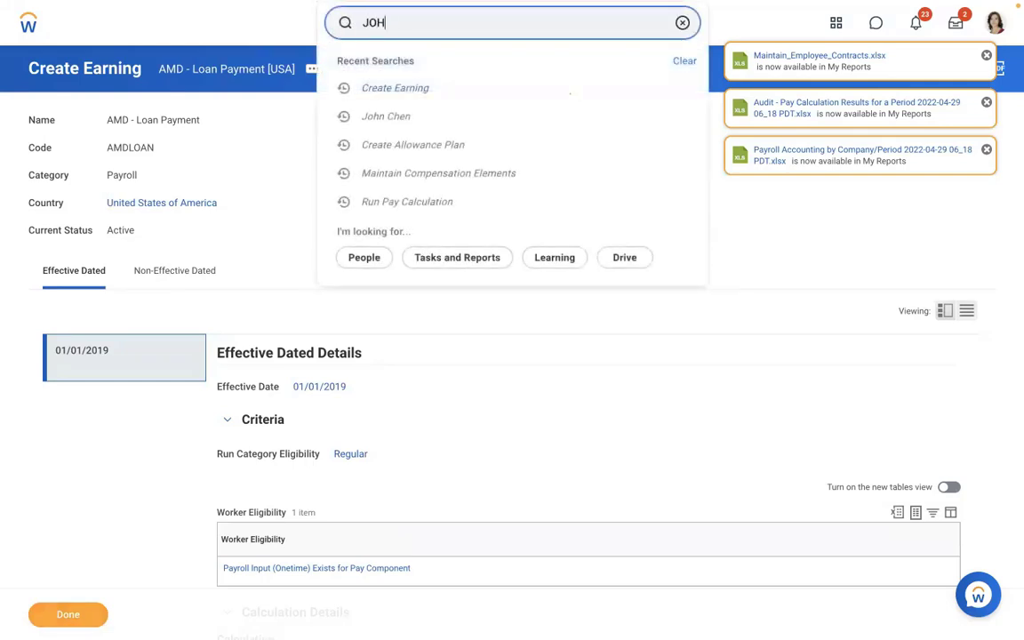
text(N CHEN)
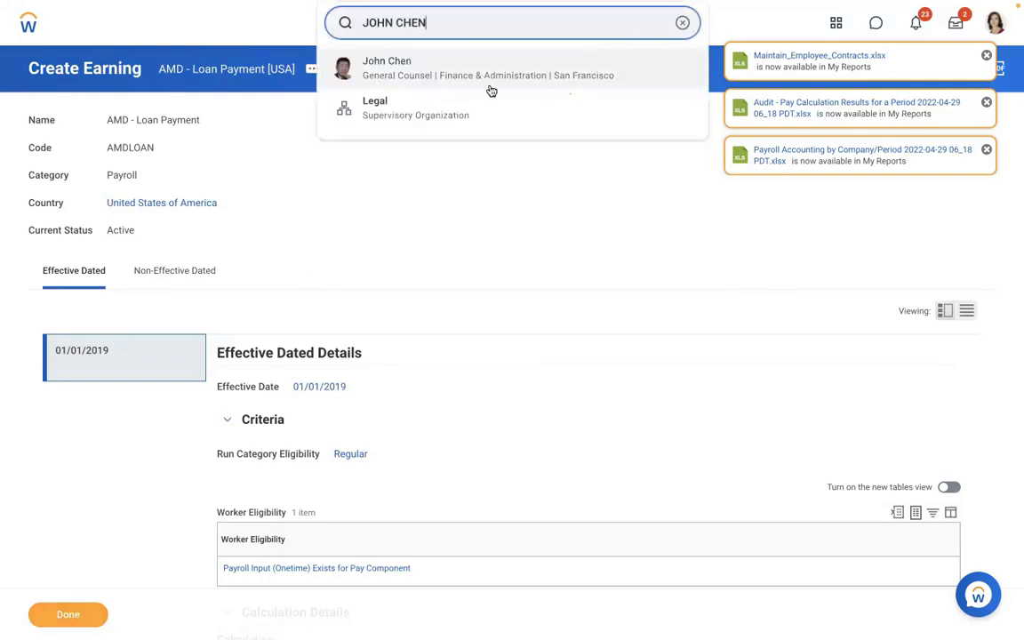
click(489, 89)
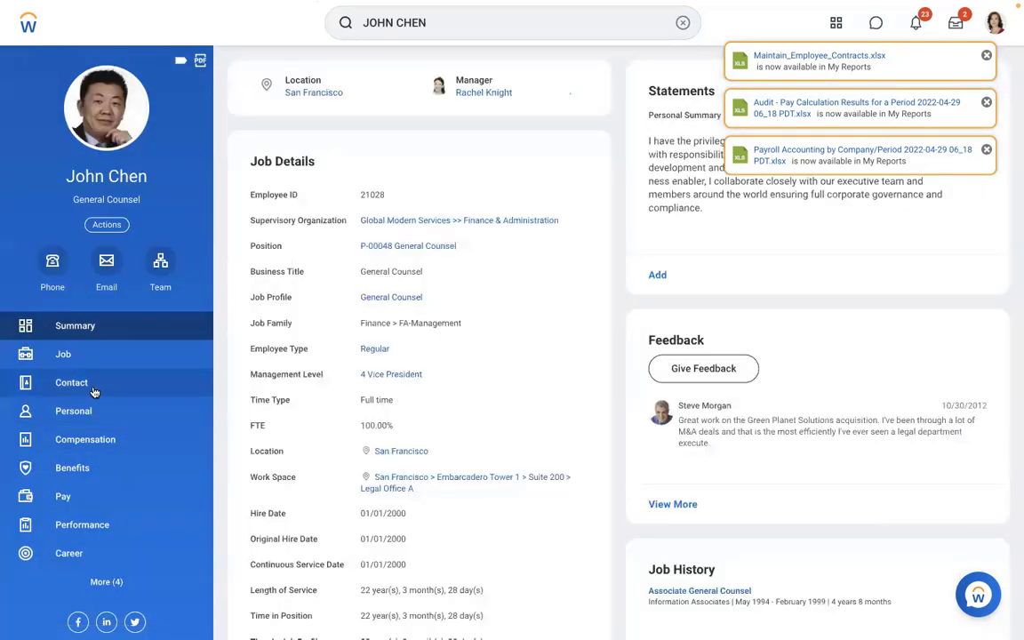
click(78, 353)
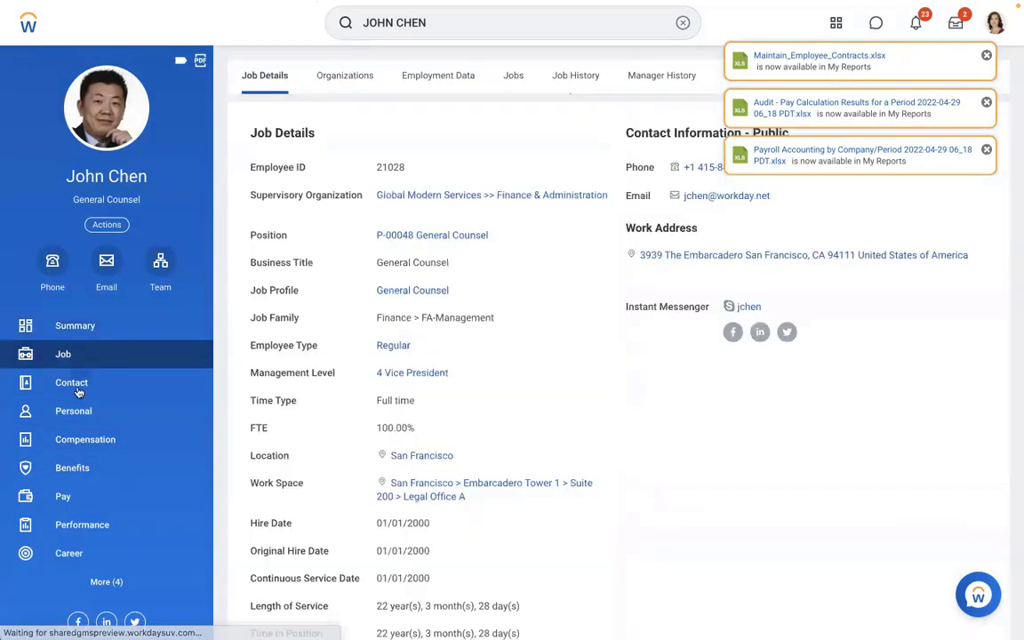
click(68, 496)
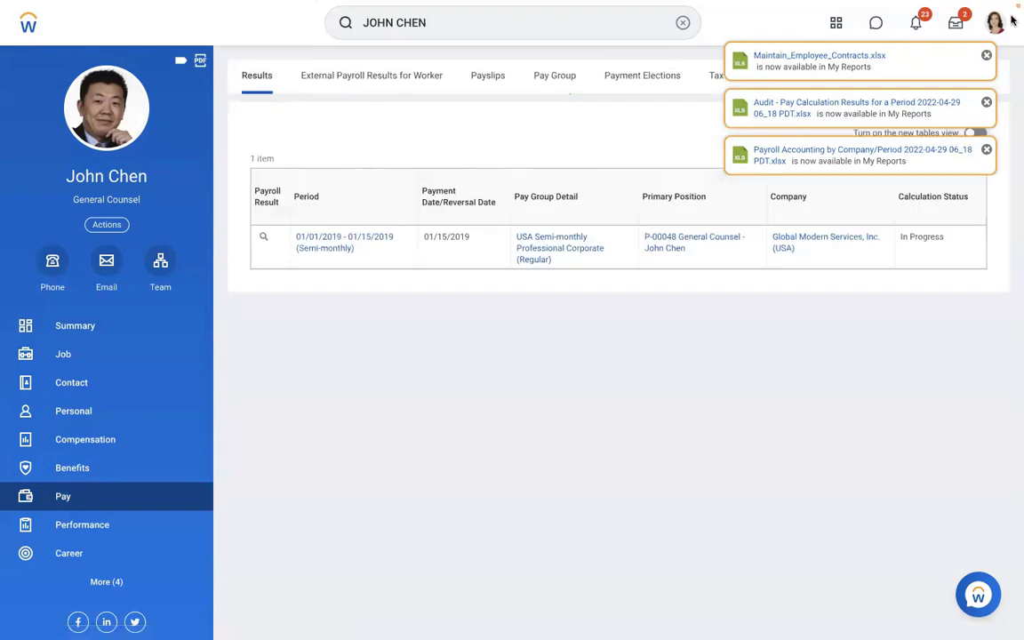
click(986, 56)
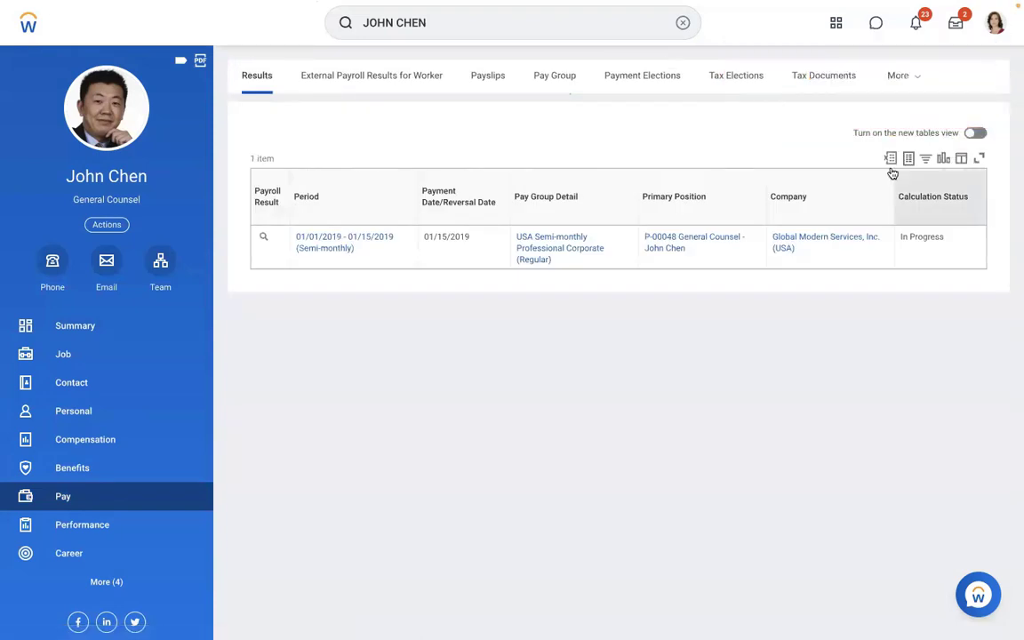
click(912, 78)
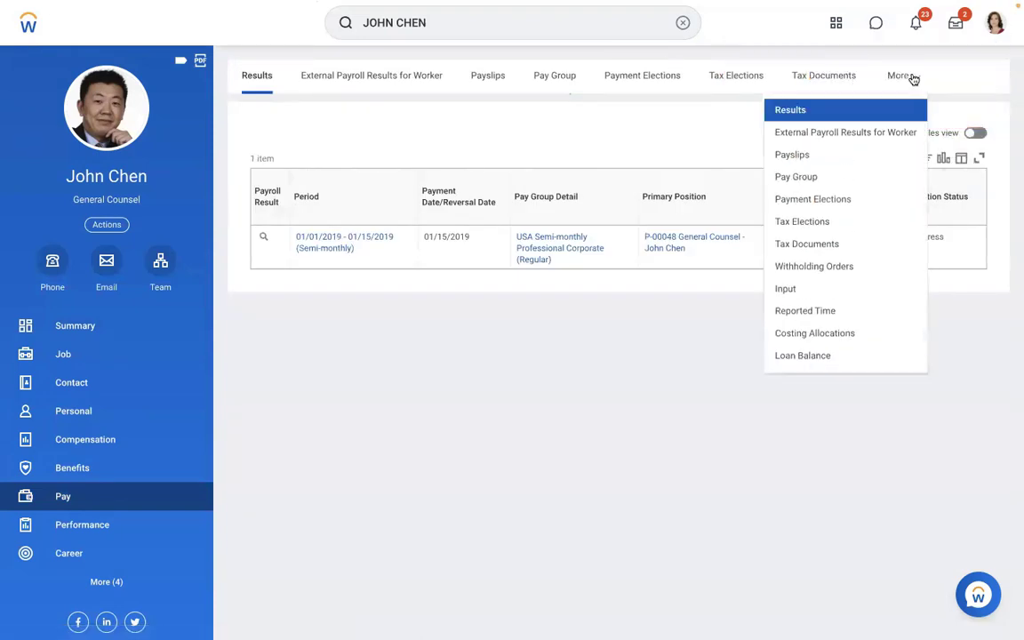
click(783, 290)
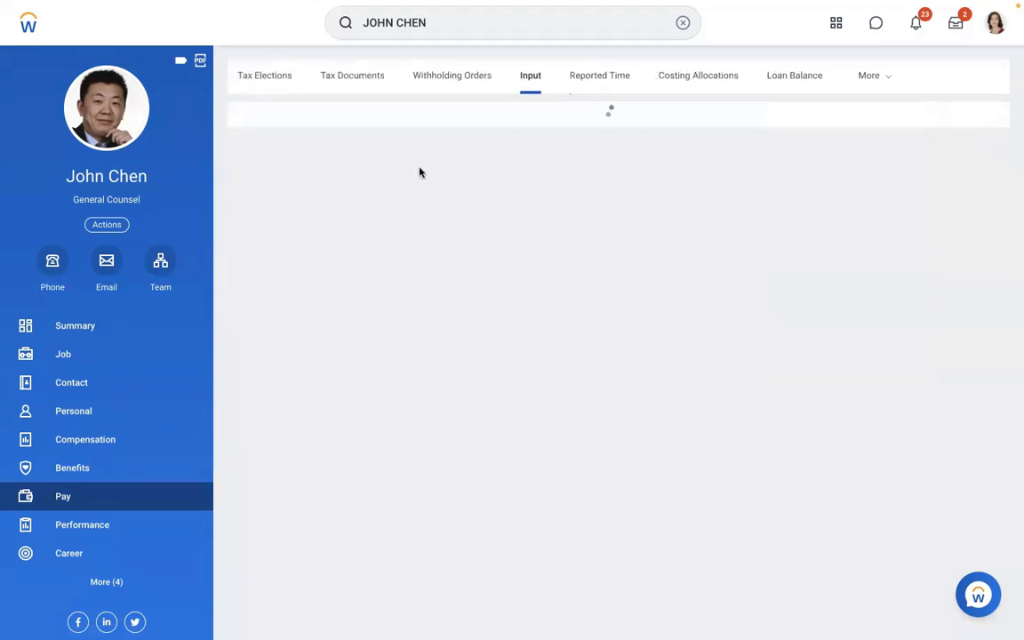
Start a new payroll input for the worker dated 01/01/2019 to 01/31/2019
click(284, 147)
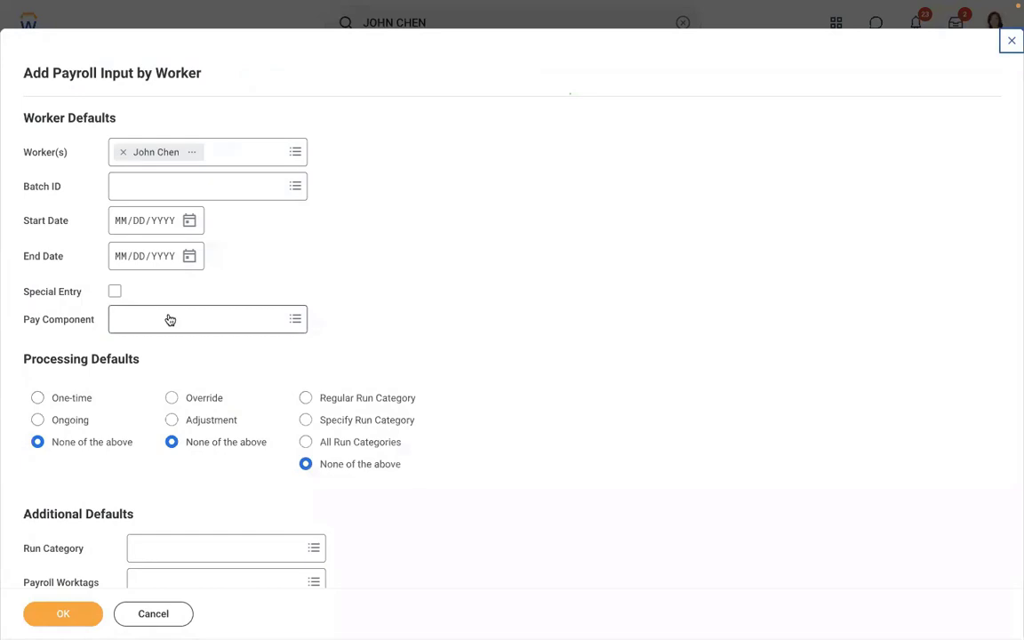
click(120, 219)
text(01/0)
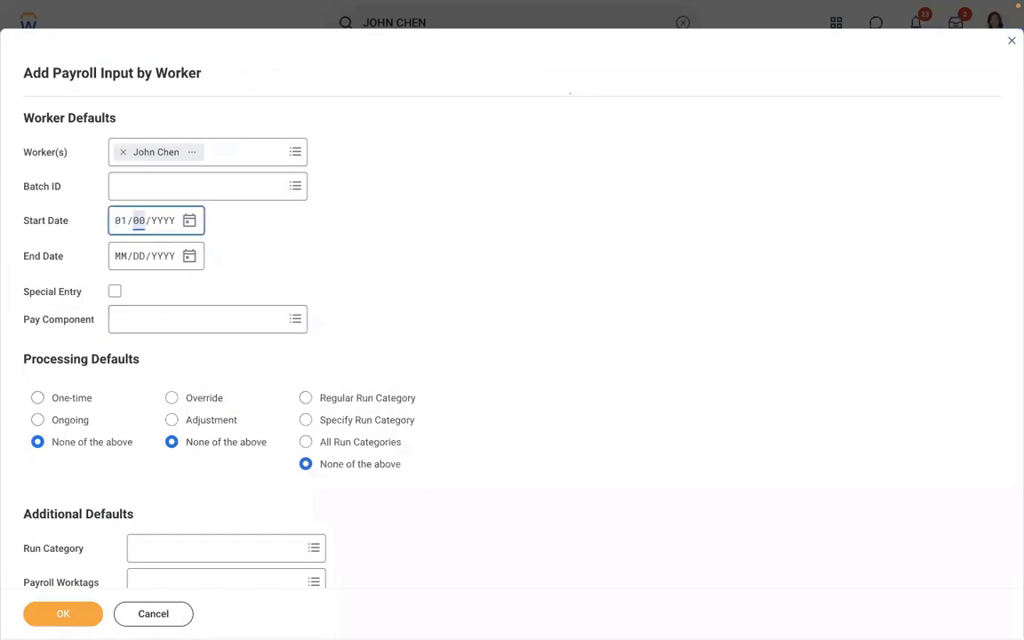
text(1/2019)
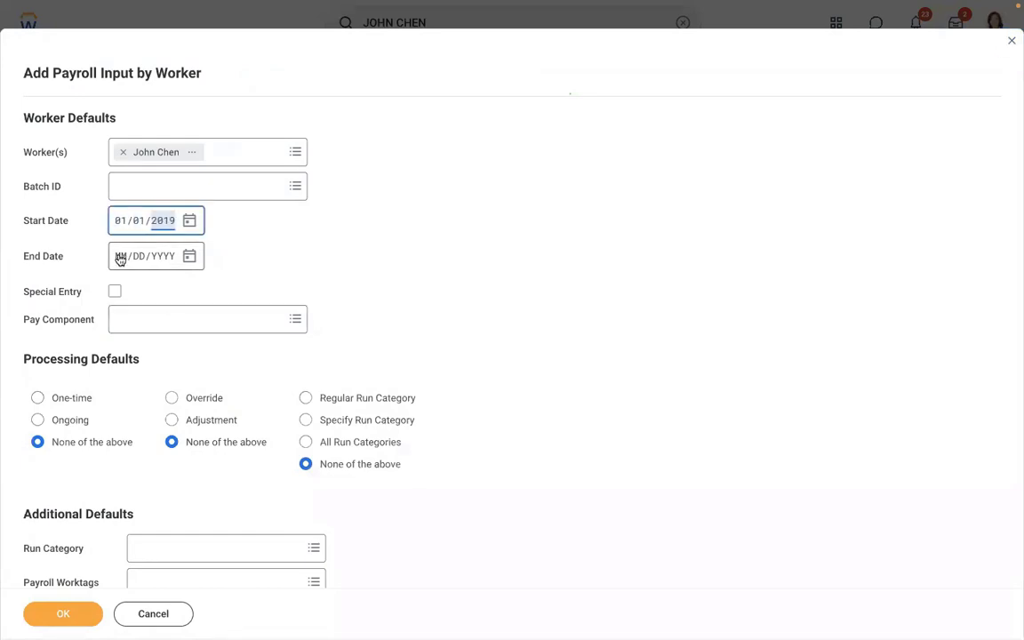
click(120, 259)
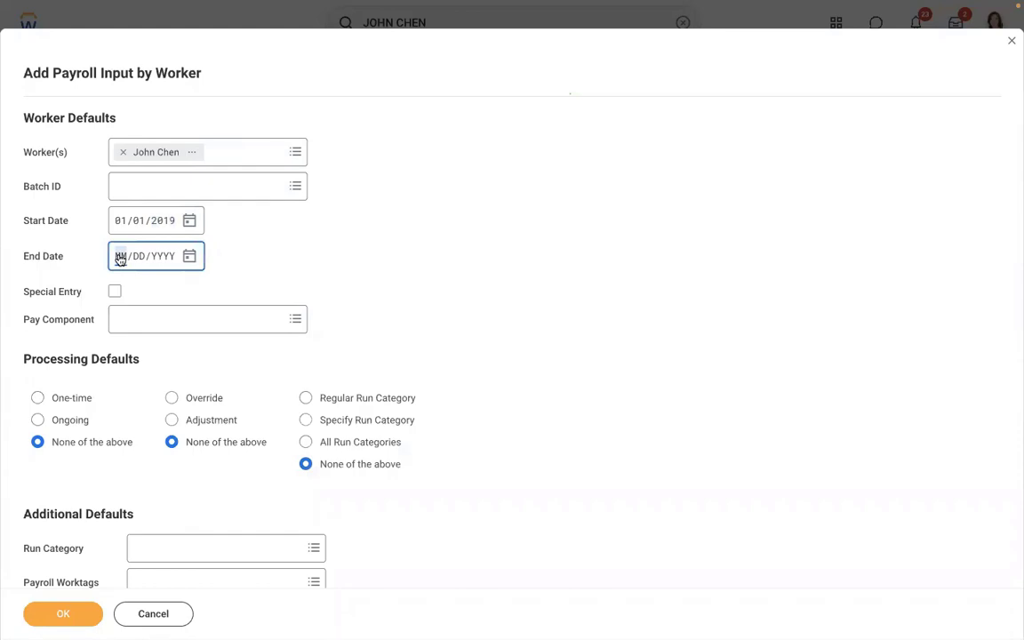
text(01/31/)
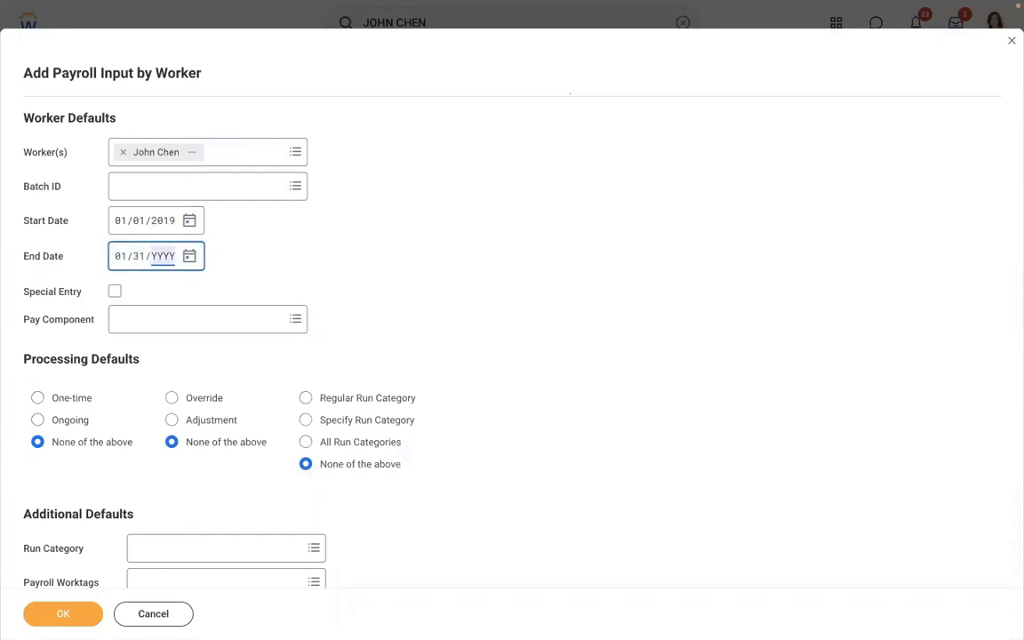
text(2019)
click(369, 233)
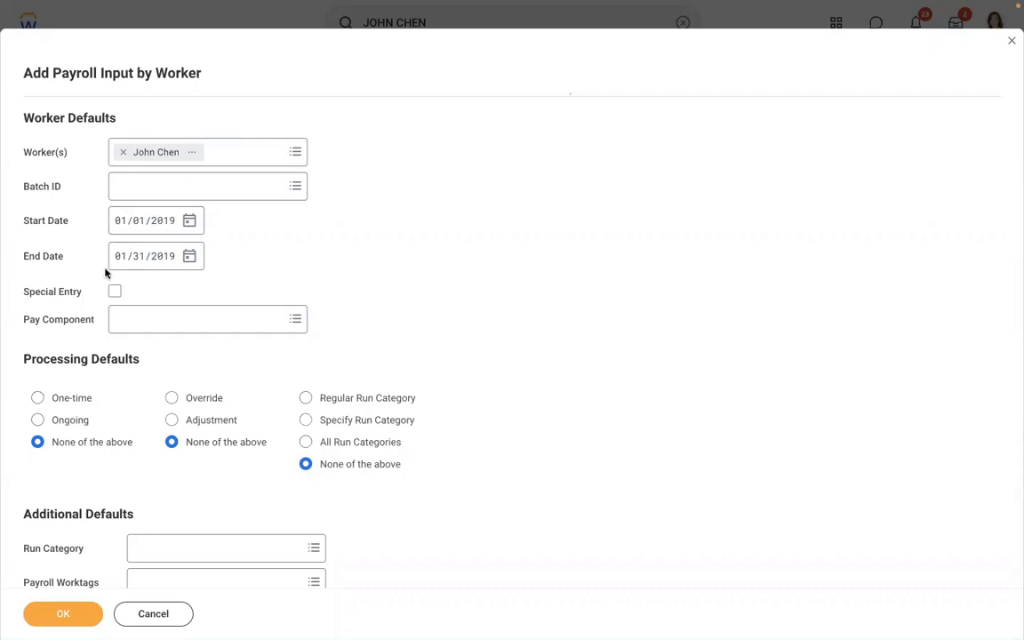
Choose pay component AMD - Loan Payment [USA], One-time, Regular Run Category, and continue
click(151, 316)
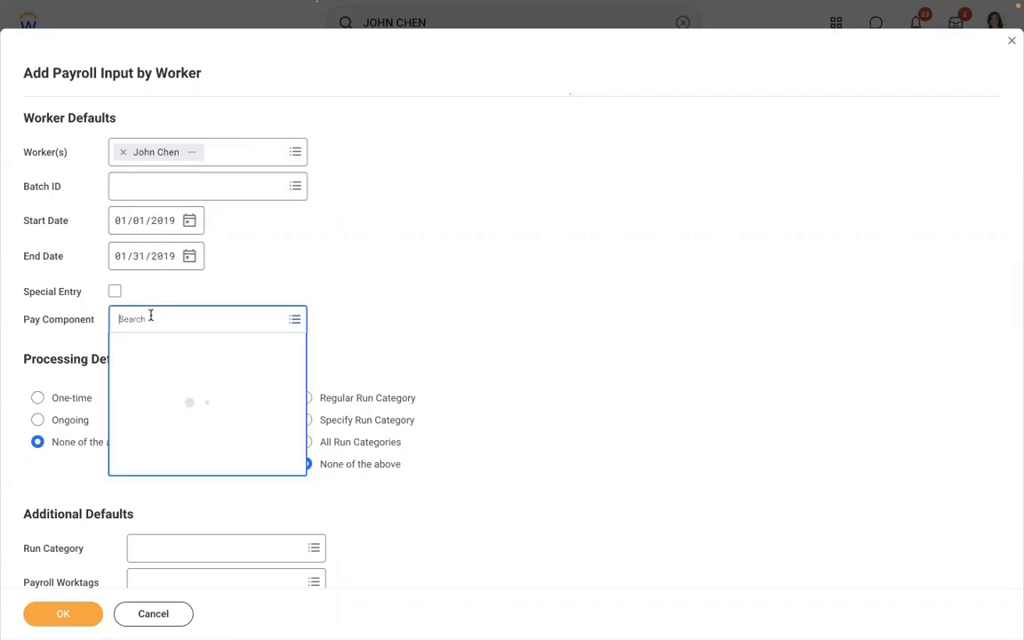
text(AMD)
key(Return)
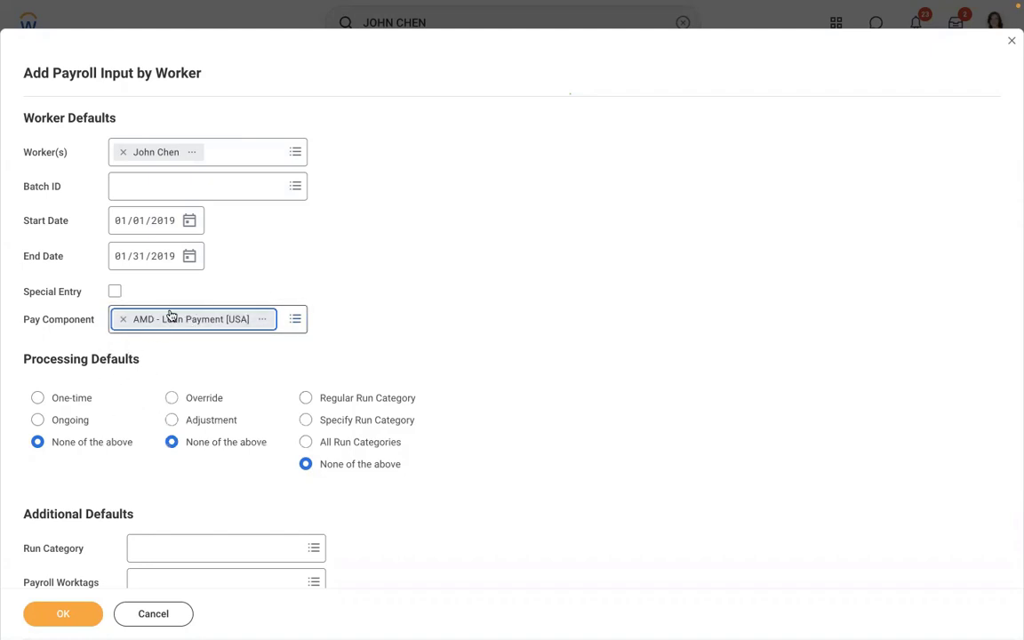
scroll(335, 254, down, 3)
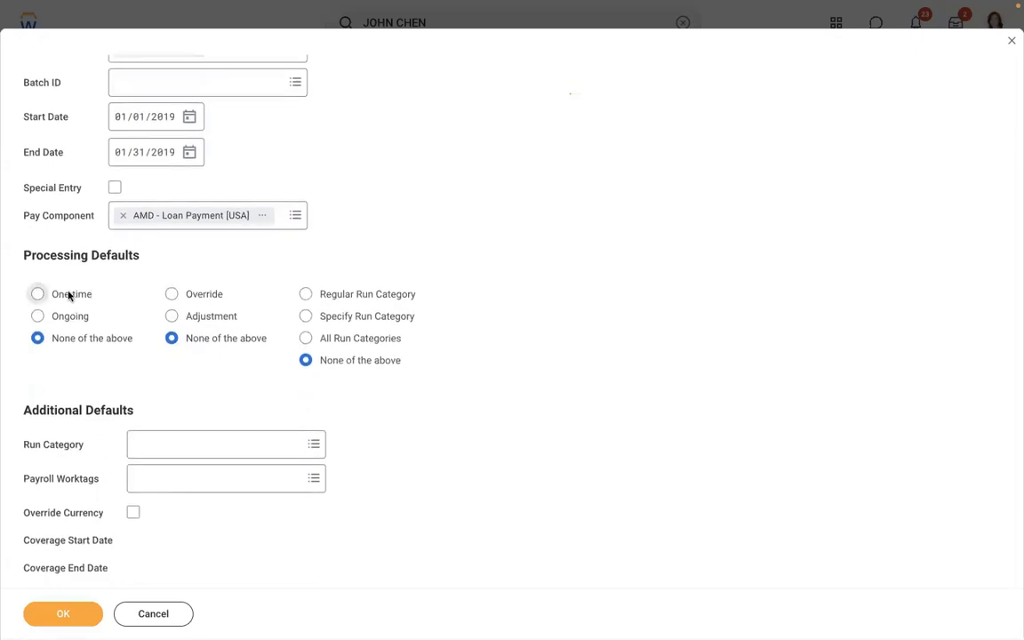
click(68, 295)
click(304, 295)
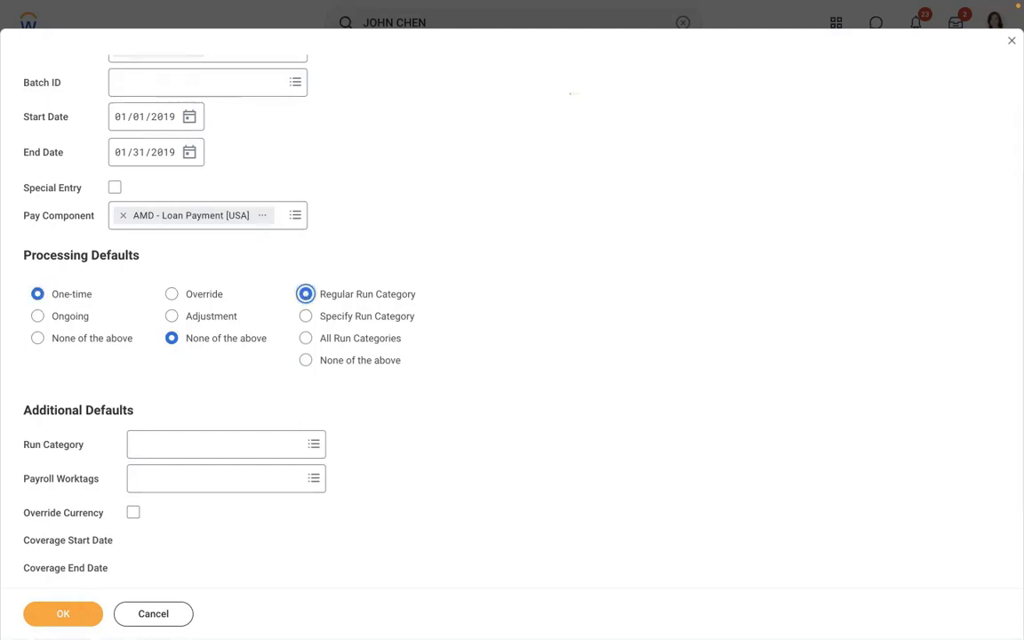
click(53, 616)
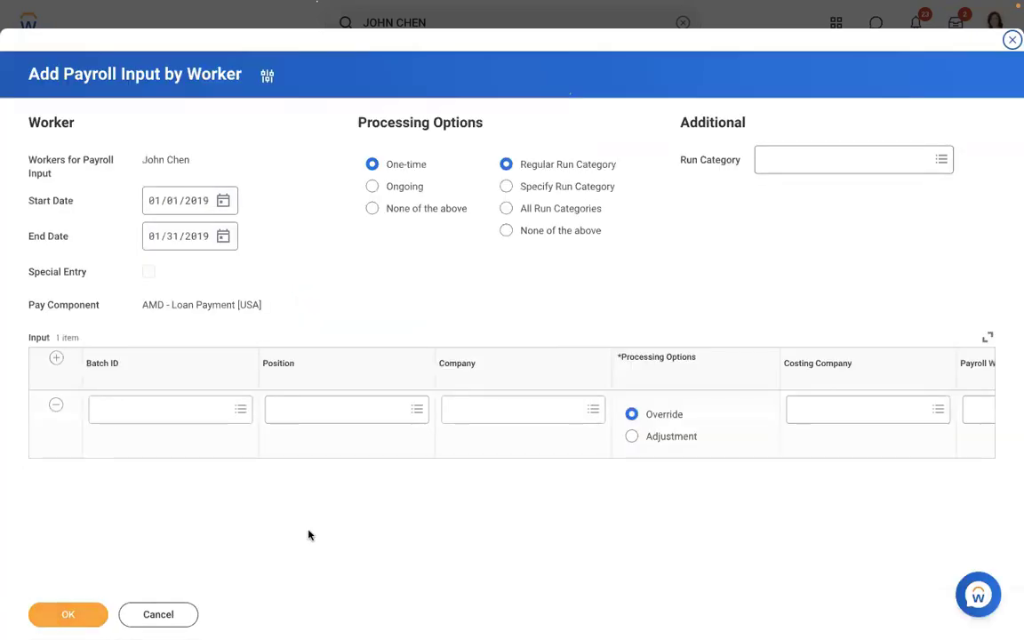
Add an Amount of 10000 with comment 'Manager approved to process 10000 USD as loan amount' and submit
click(754, 451)
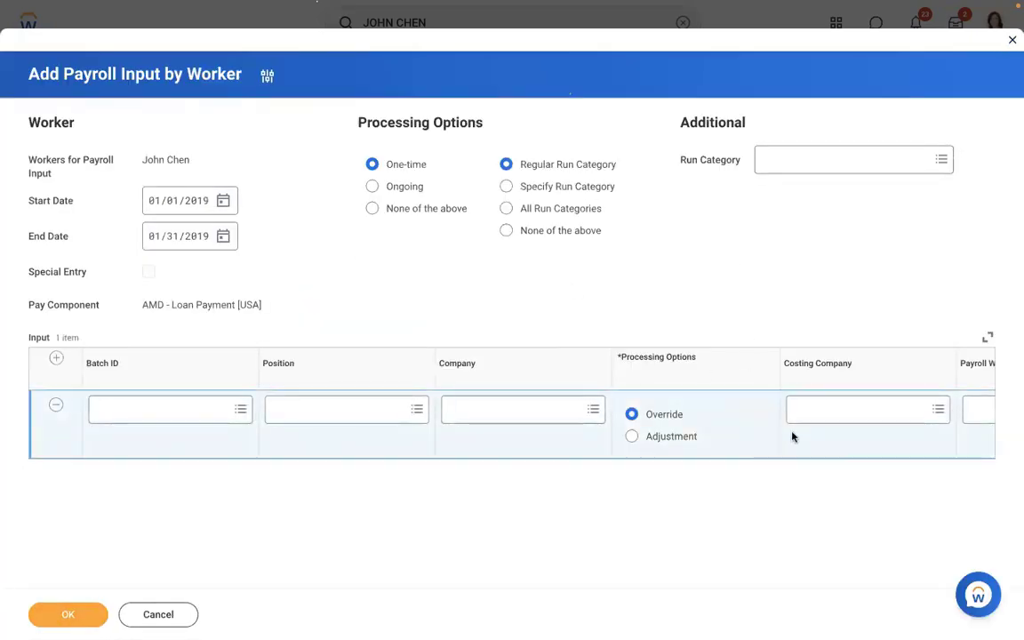
scroll(735, 439, right, 3)
scroll(734, 439, right, 10)
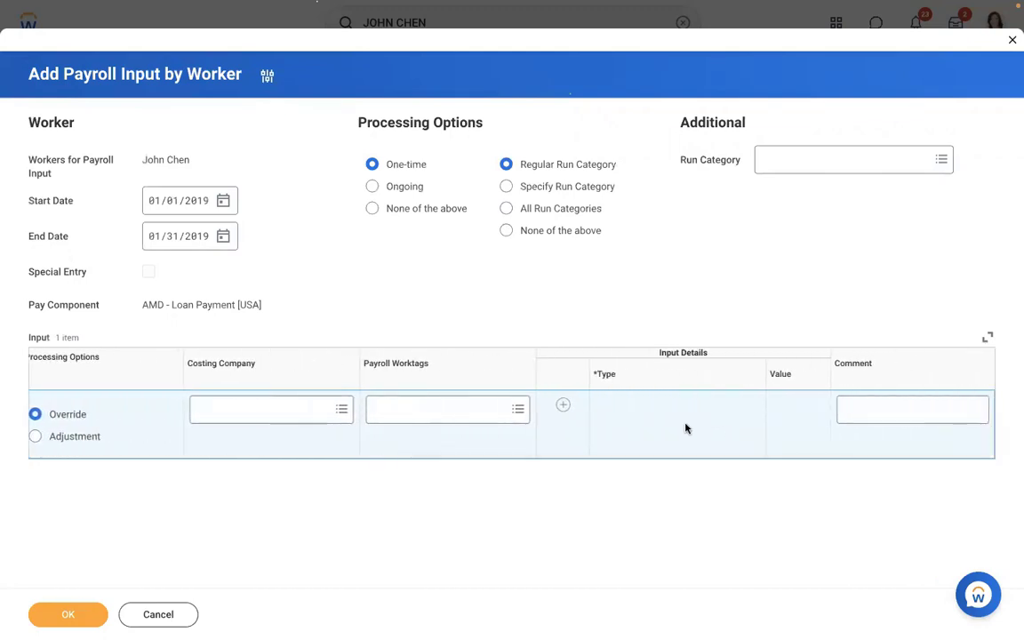
click(564, 413)
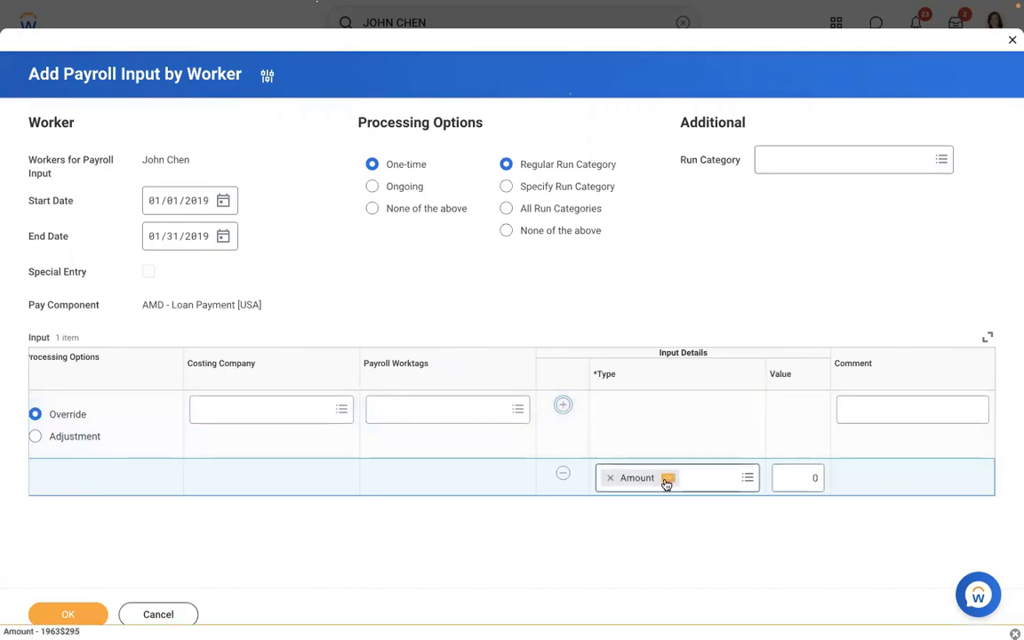
click(786, 477)
text(10000)
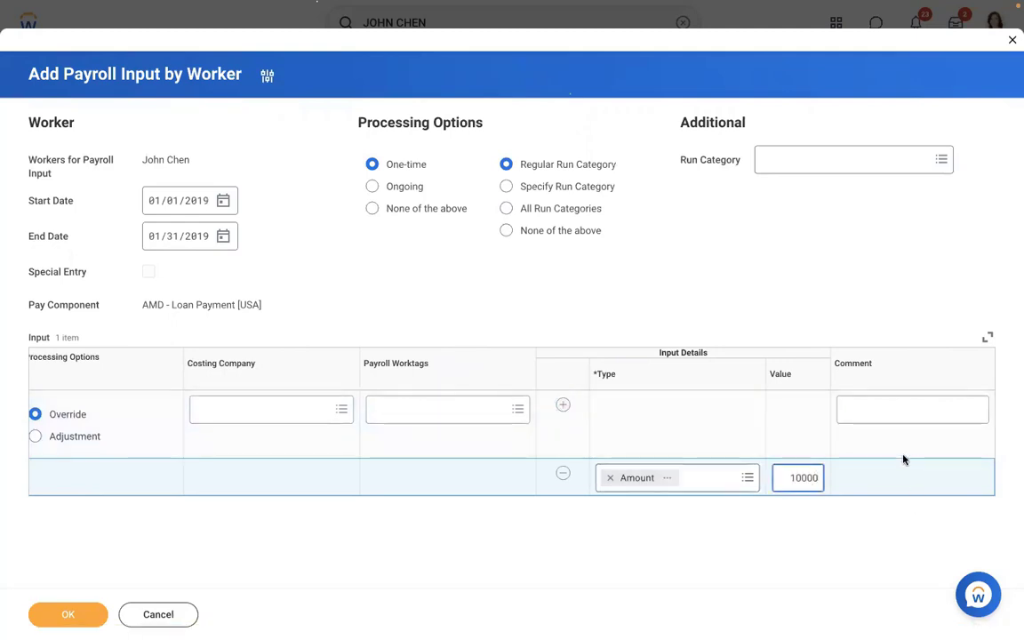
click(874, 408)
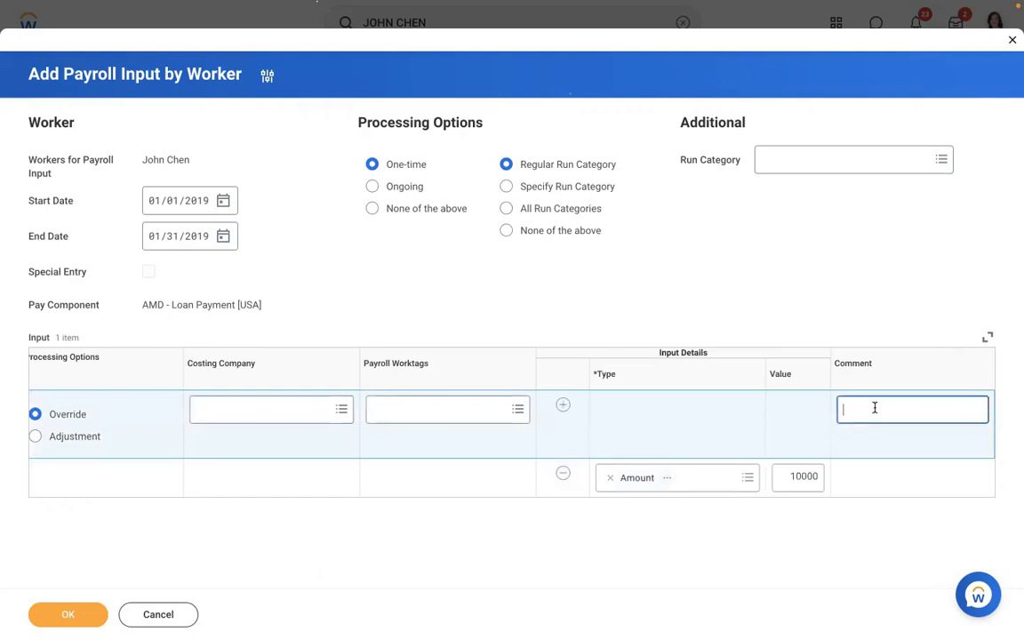
text(Manager approved to )
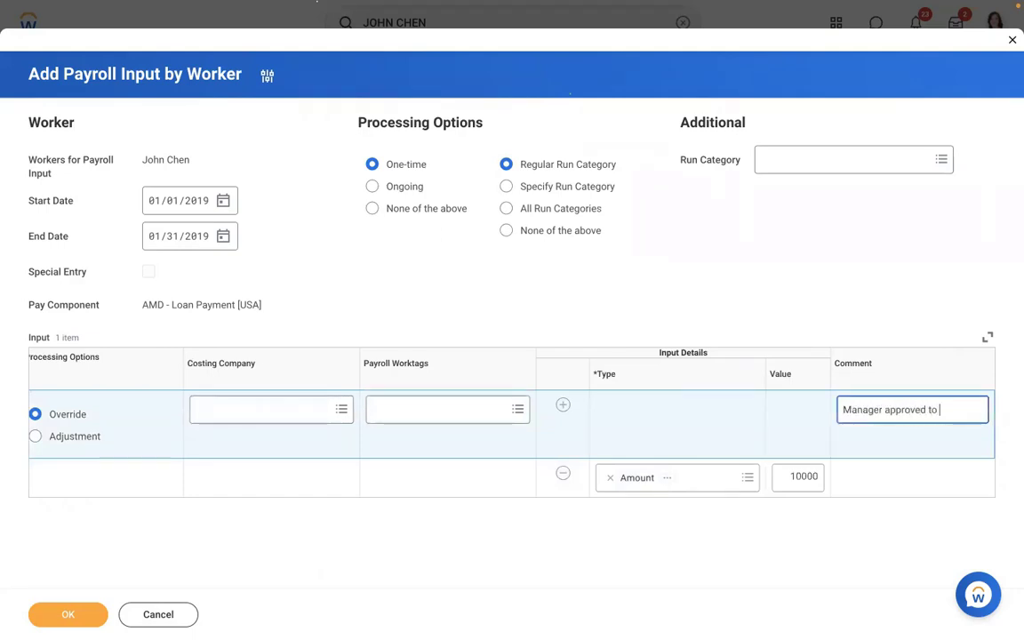
text(process 1)
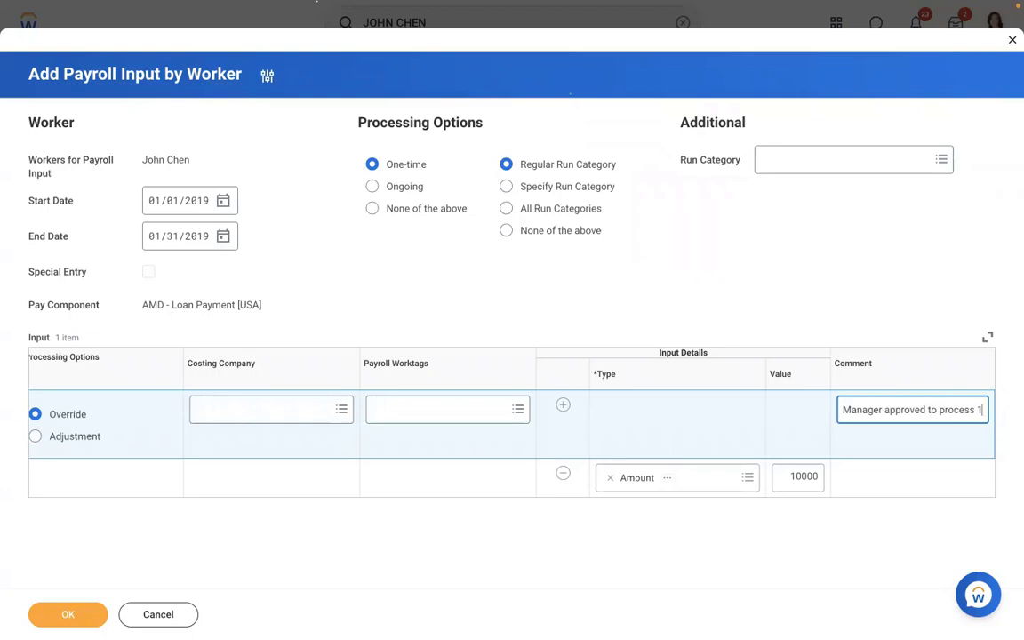
text(0000 U)
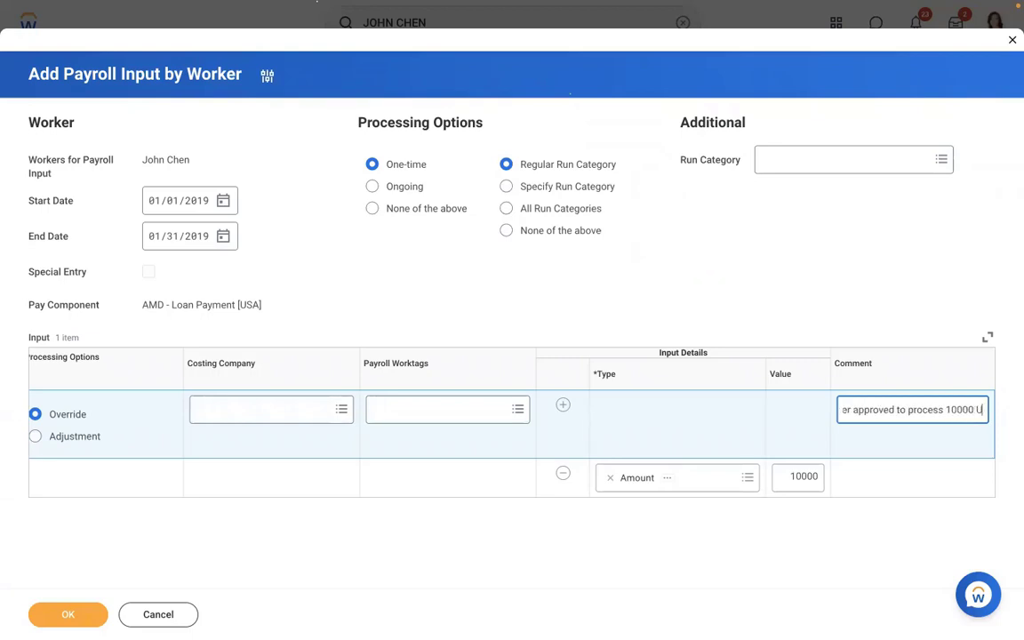
text(SD as loan amount)
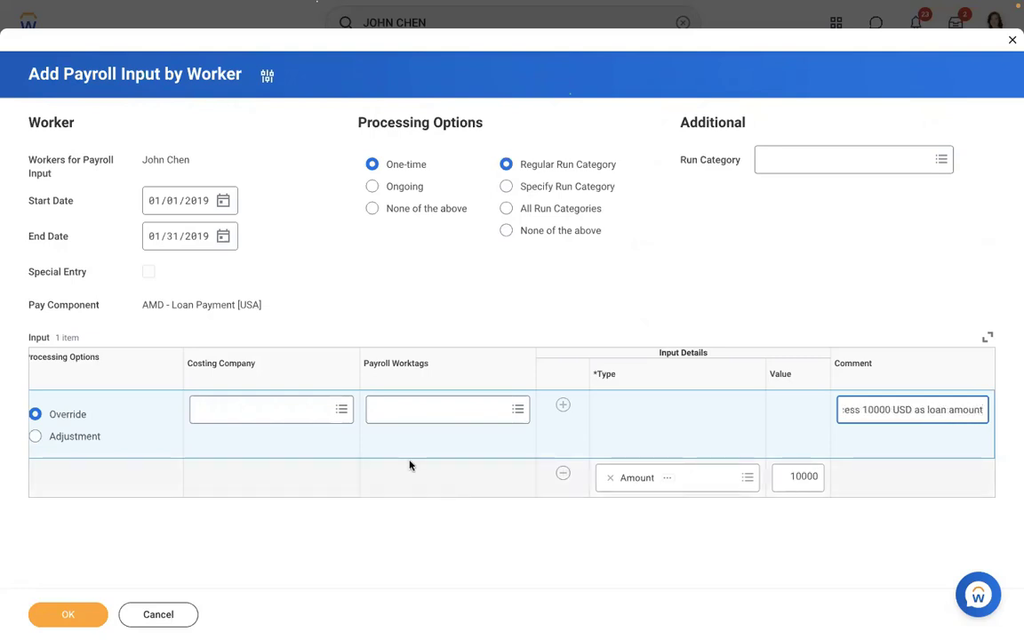
click(47, 616)
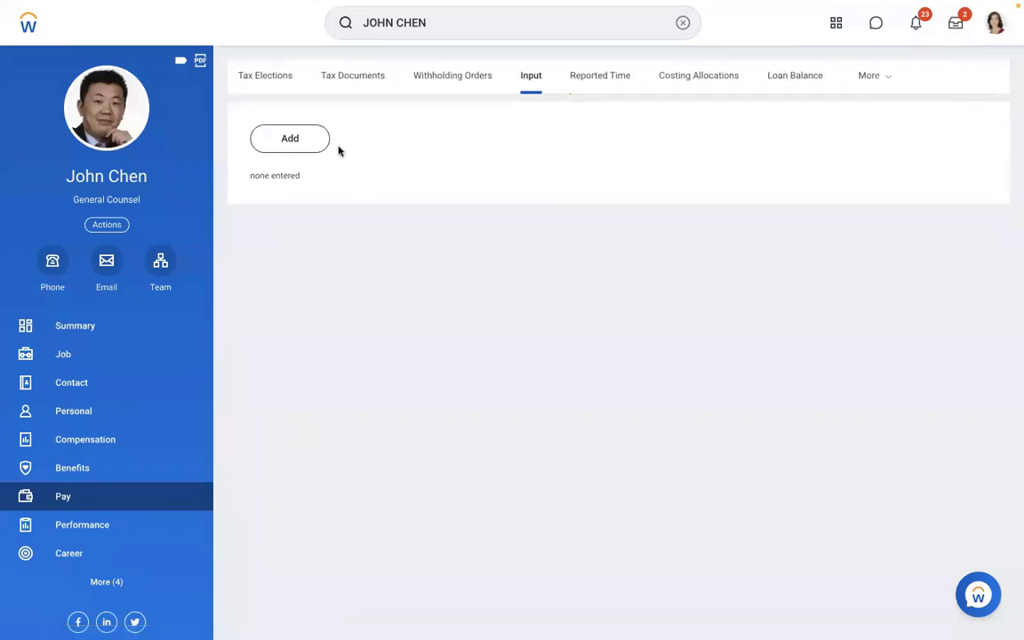
Re-calculate the 01/15/2019 Regular payroll result, currently gross 14,275.21 and net 7,575.40
click(879, 75)
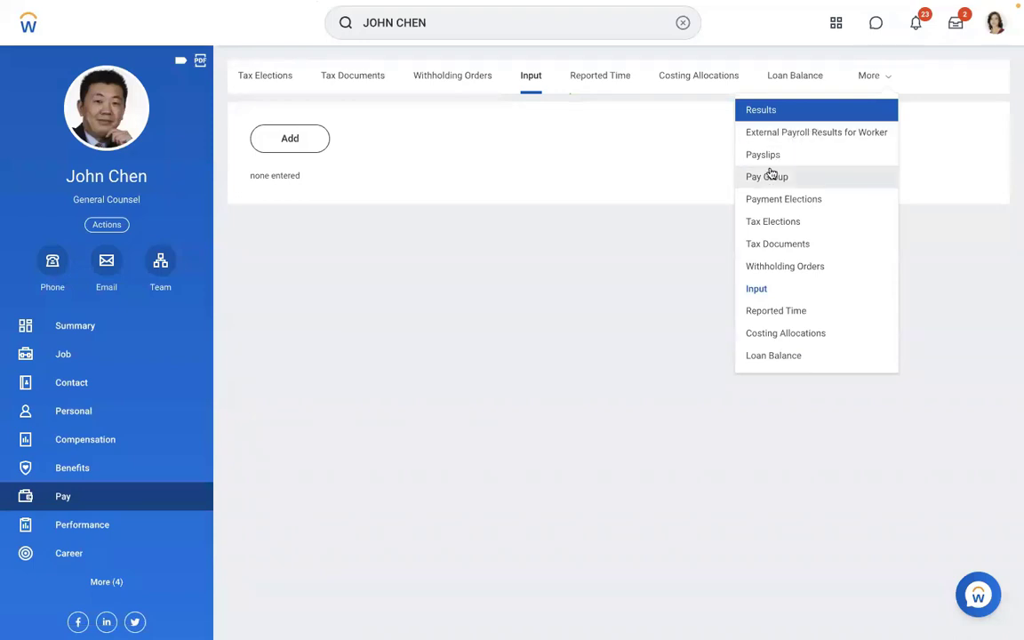
click(769, 111)
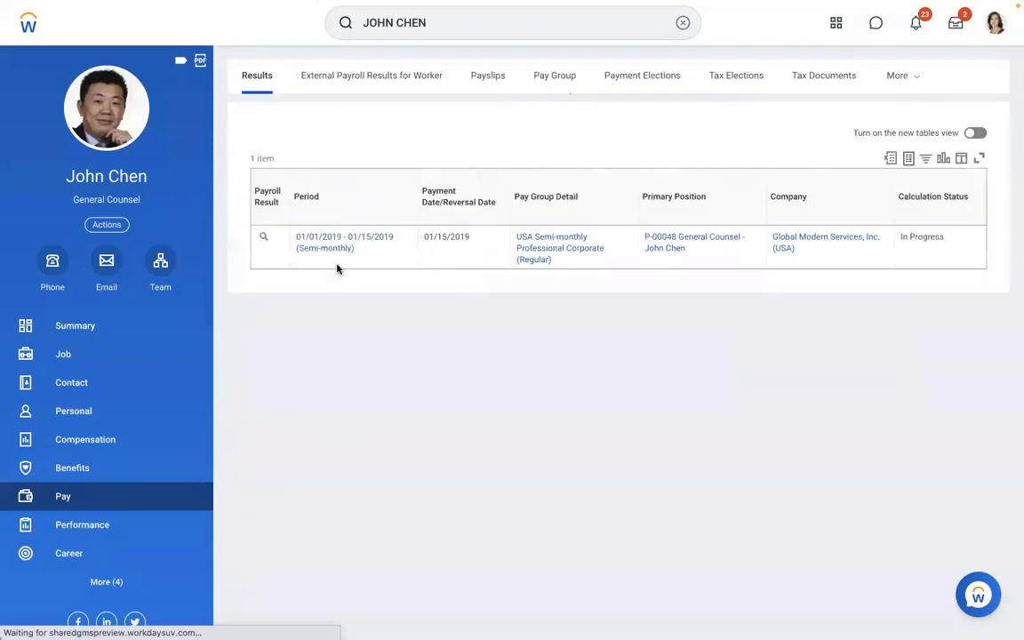
click(273, 242)
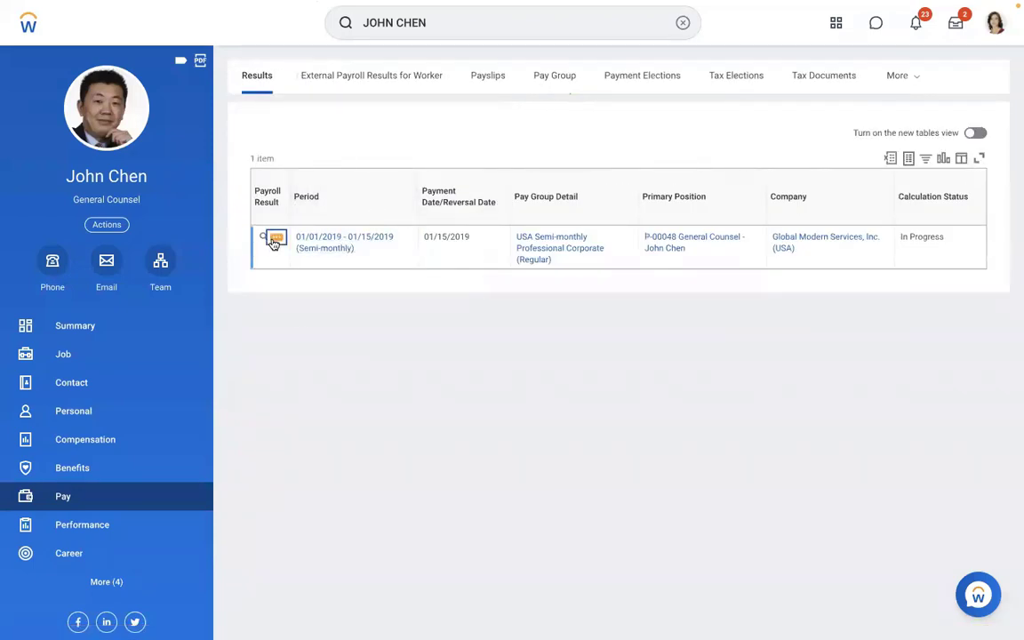
mouse_move(342, 408)
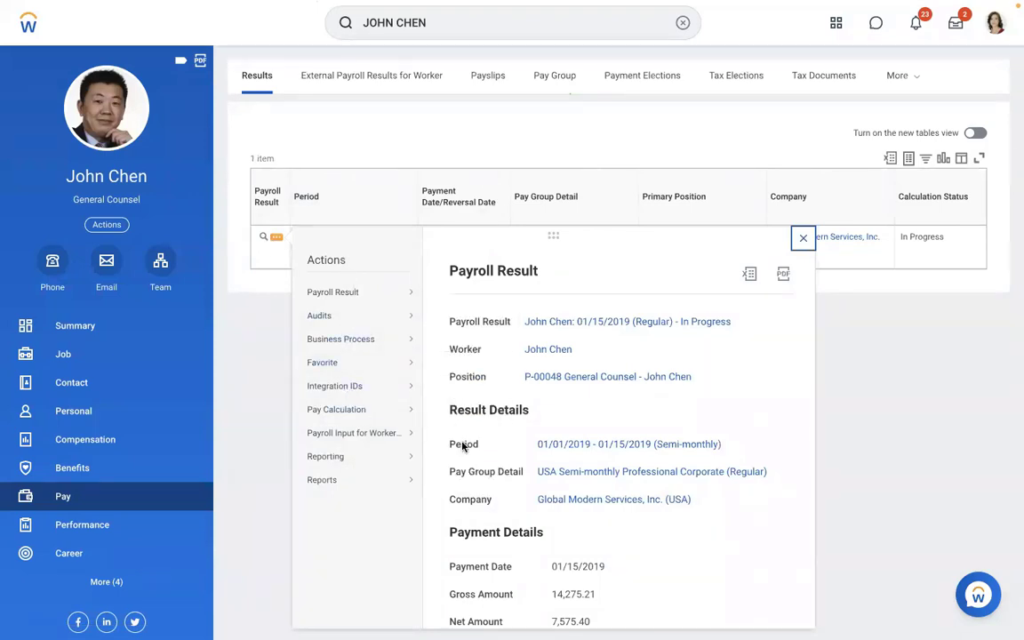
click(468, 481)
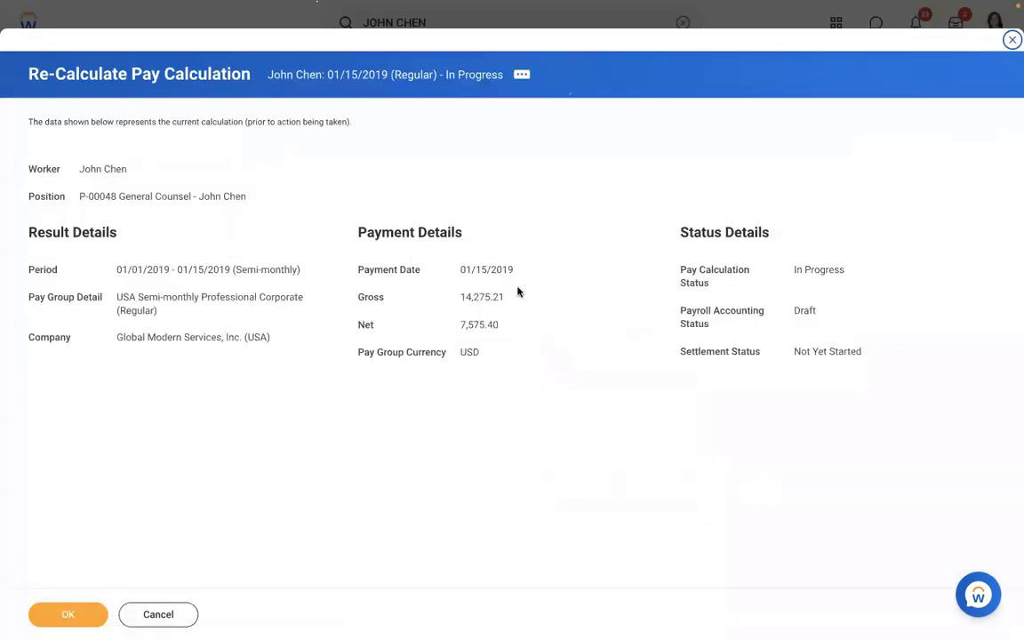
drag(507, 297, 433, 297)
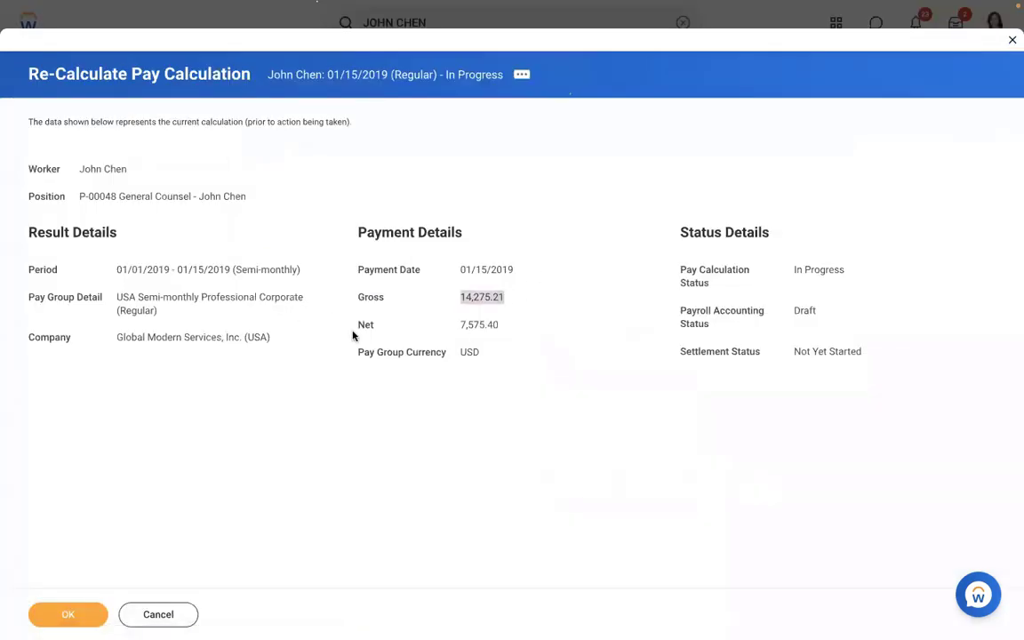
click(62, 614)
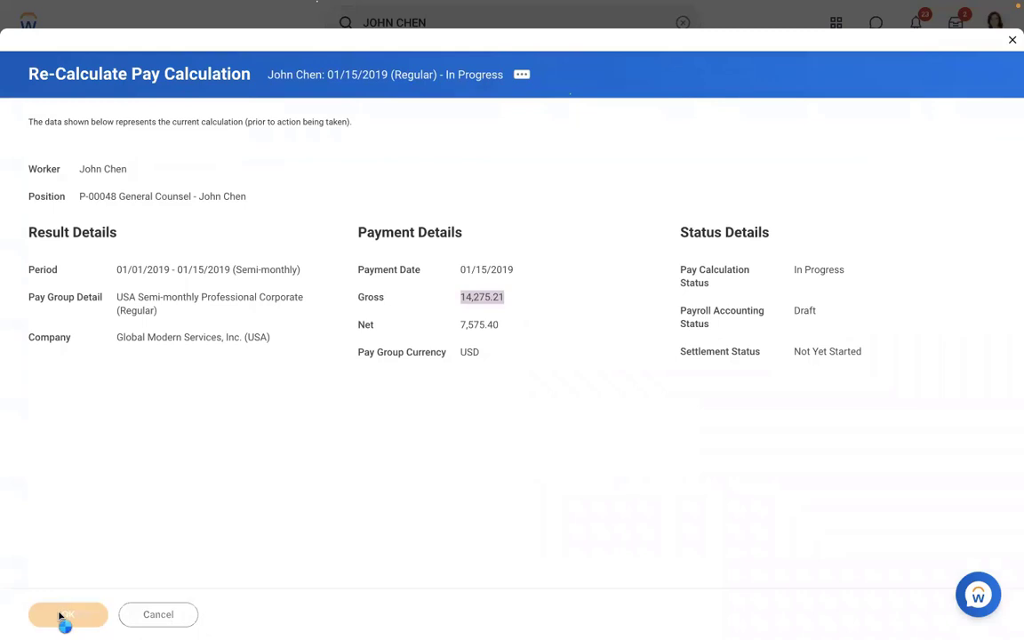
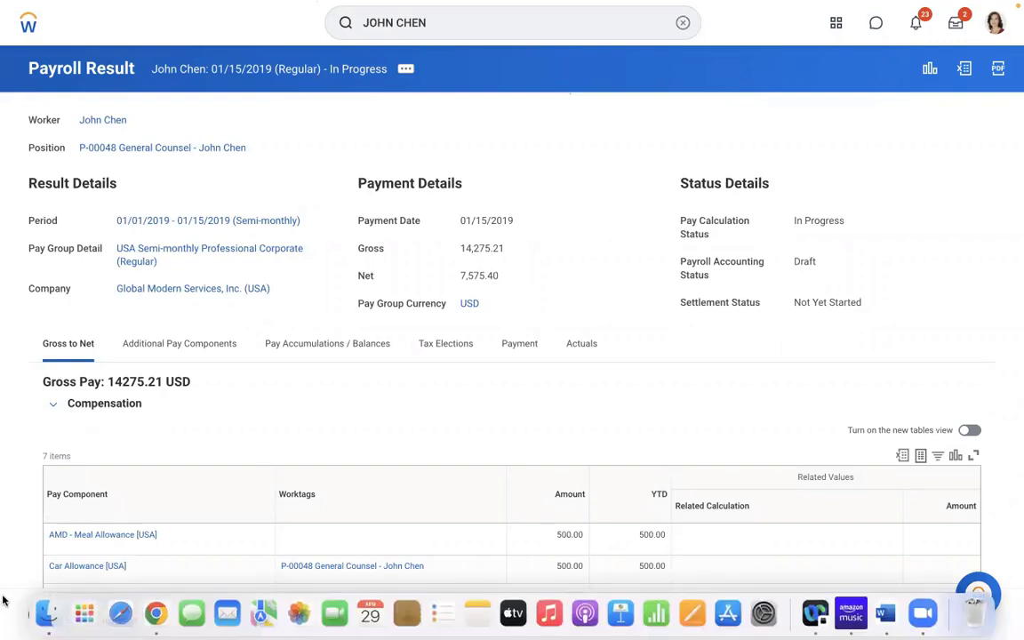
Open the AMD - Loan Payment [USA] earning in the Edit Earning task
drag(516, 219, 459, 220)
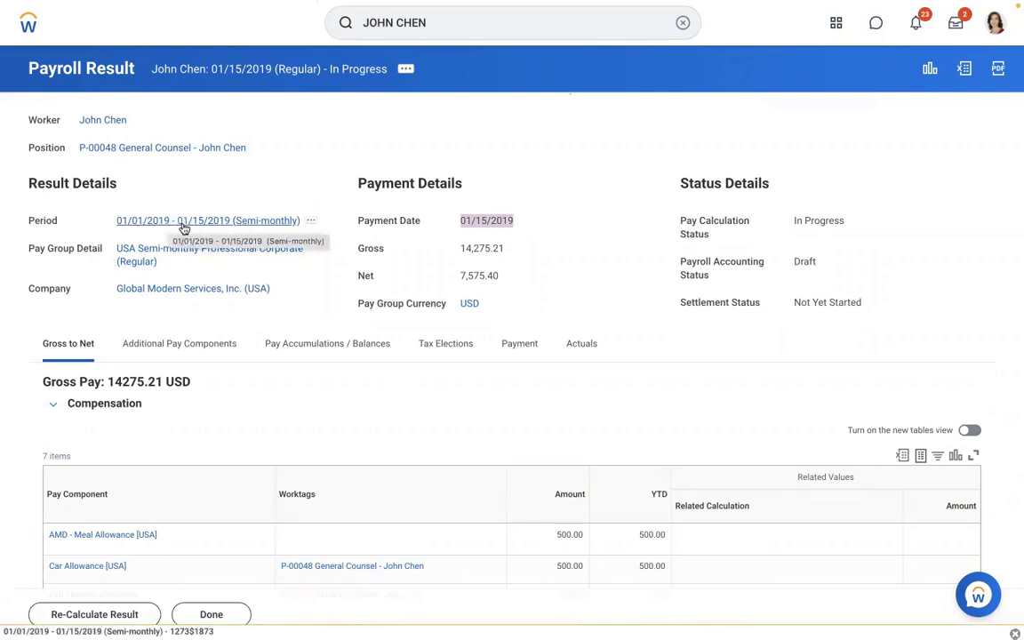
click(264, 184)
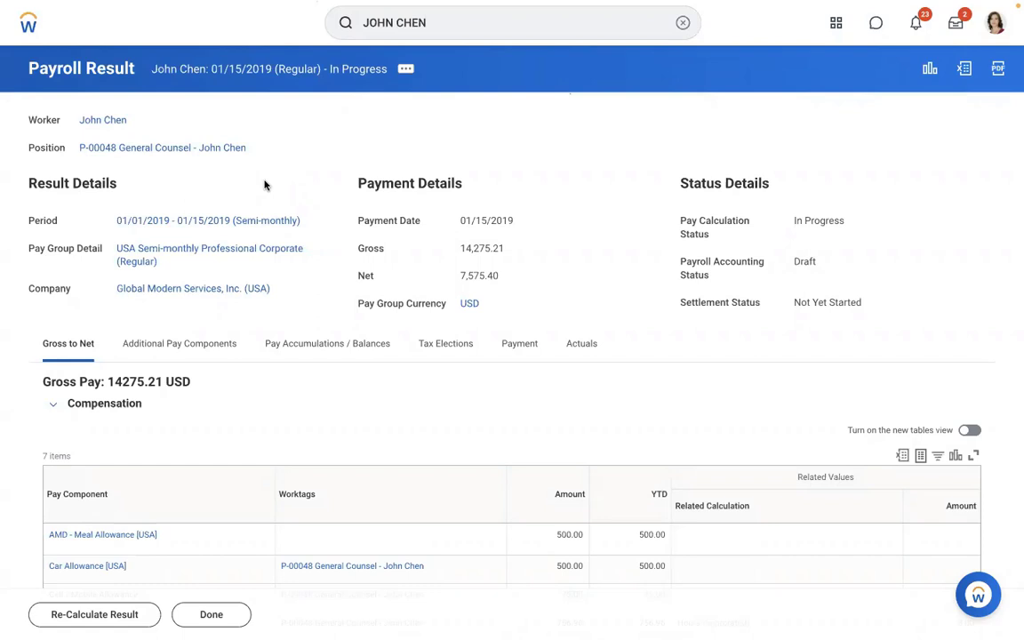
click(682, 24)
text(edit )
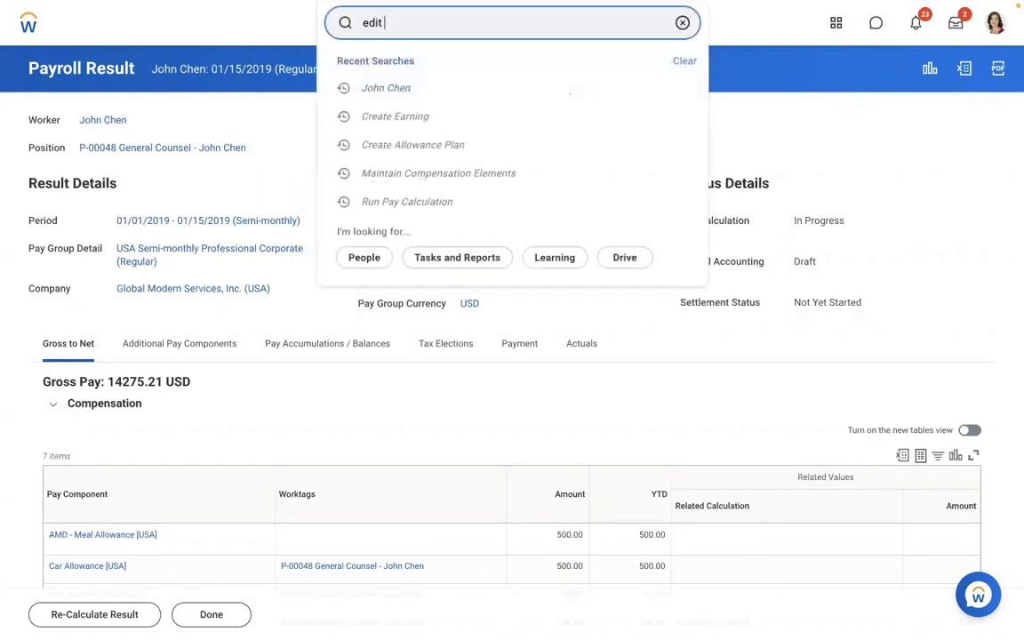
text(earning)
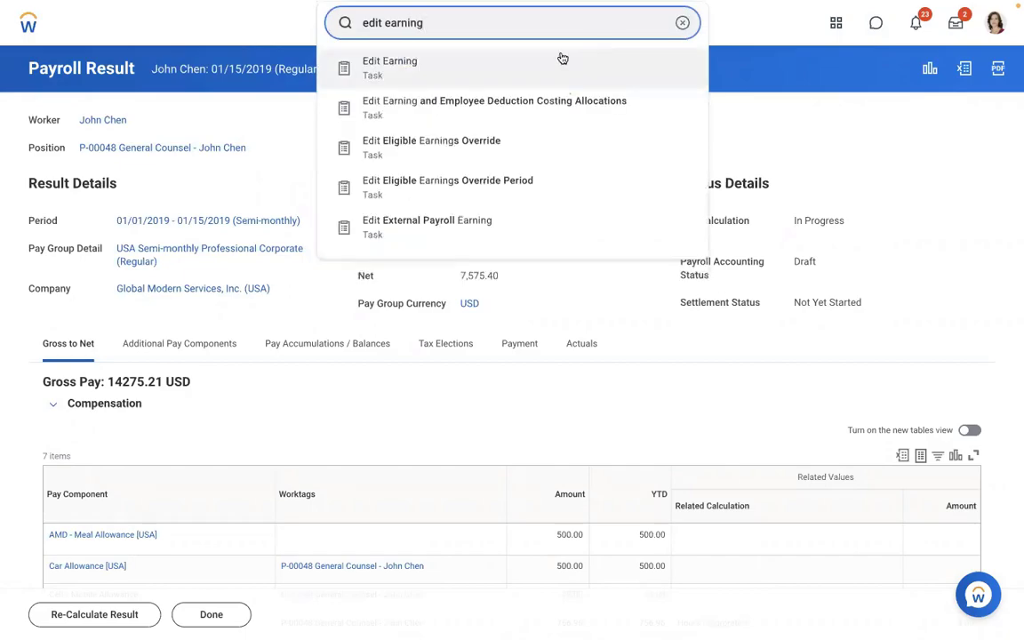
click(471, 61)
click(408, 189)
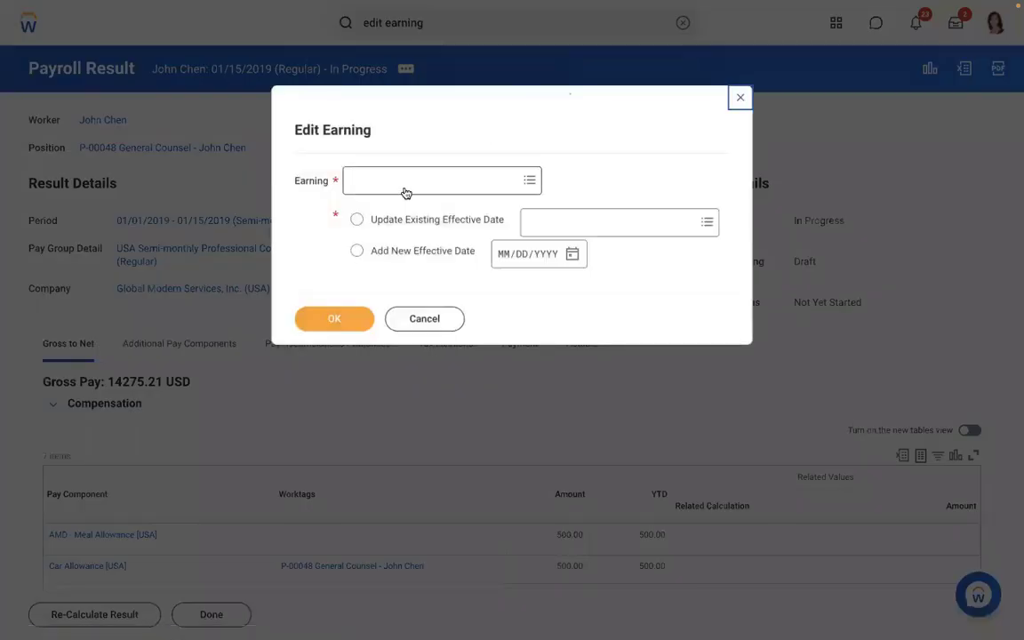
text(amd)
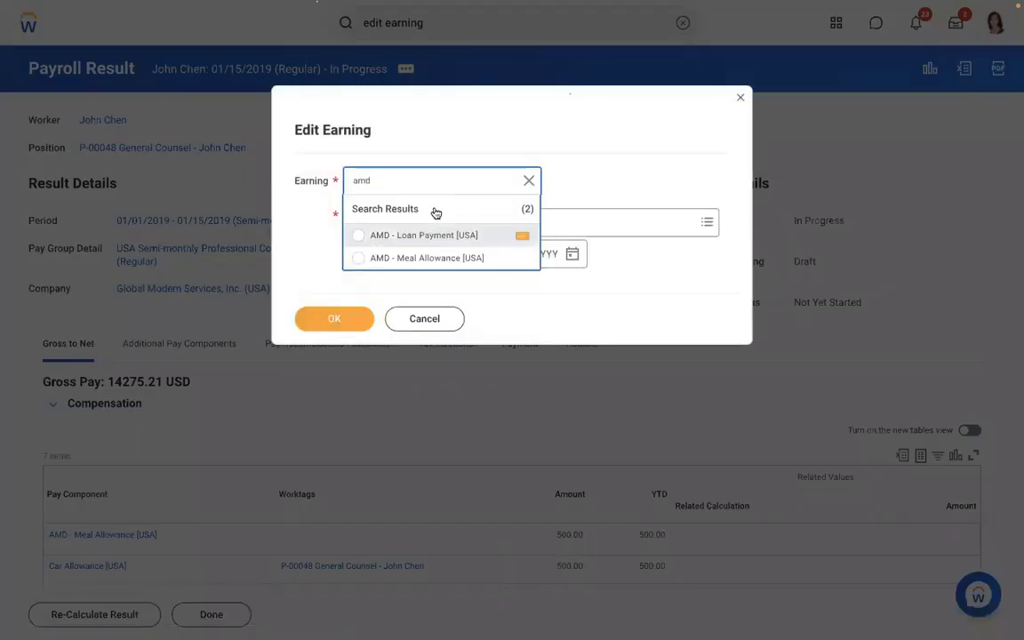
click(409, 236)
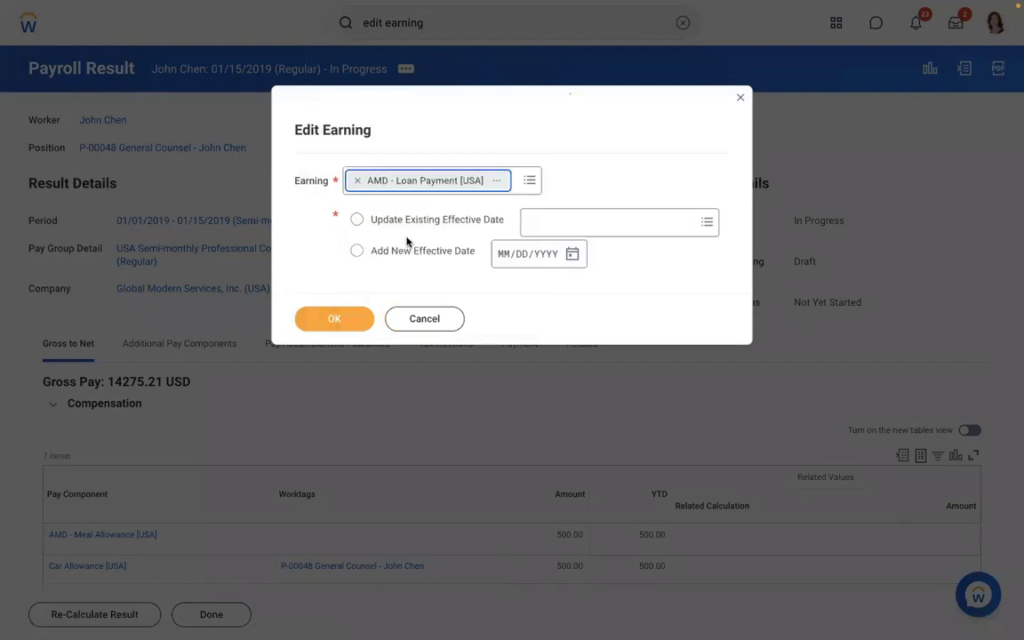
click(343, 319)
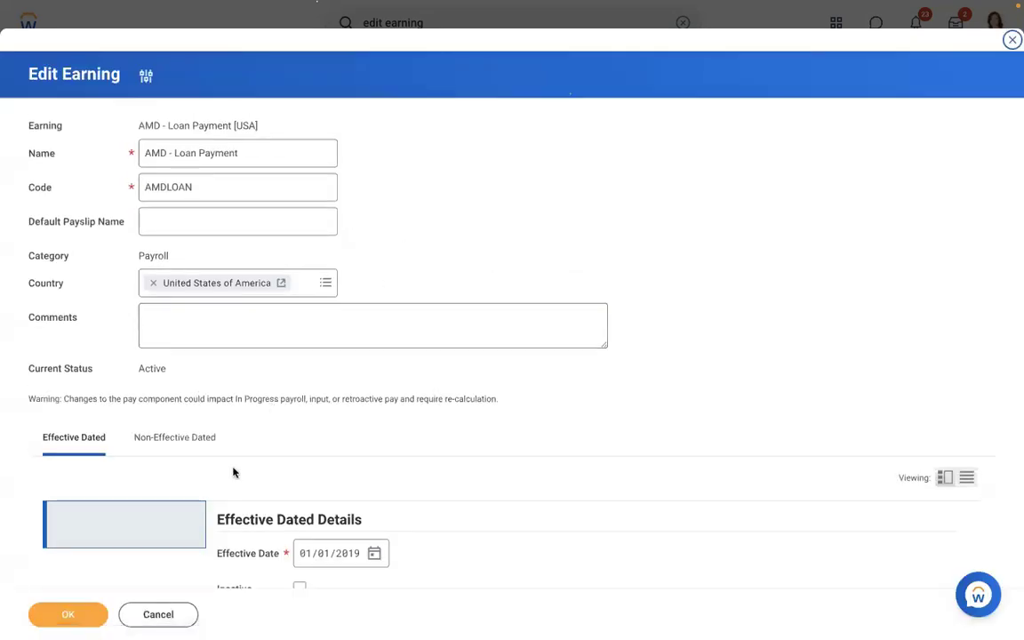
Add Adds to Gross [CAN USA] to the earning's Groups on the Non-Effective Dated tab and save
click(177, 441)
scroll(508, 235, down, 4)
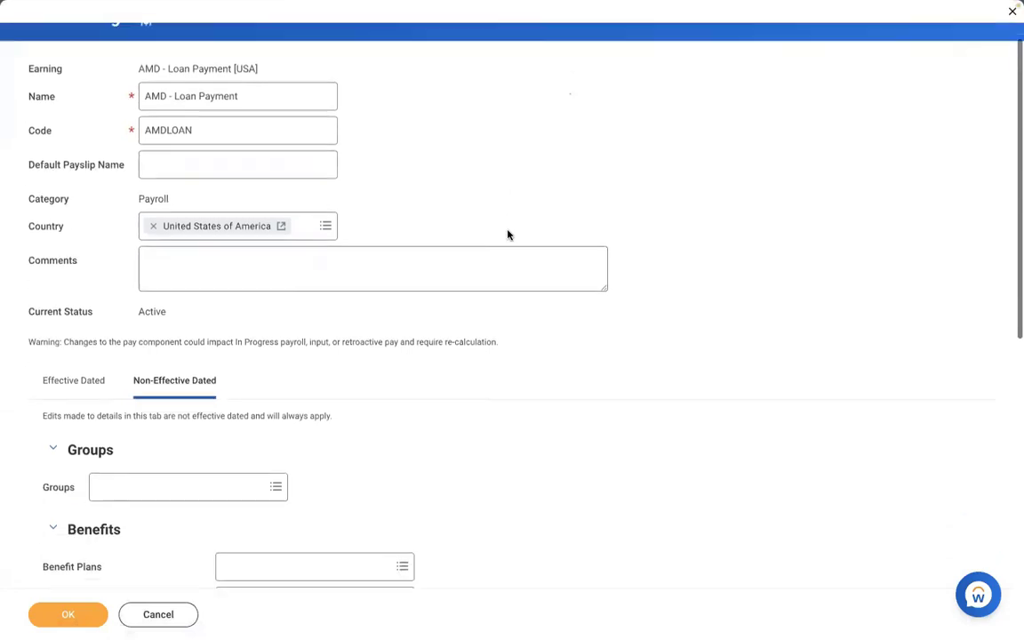
click(161, 369)
text(a)
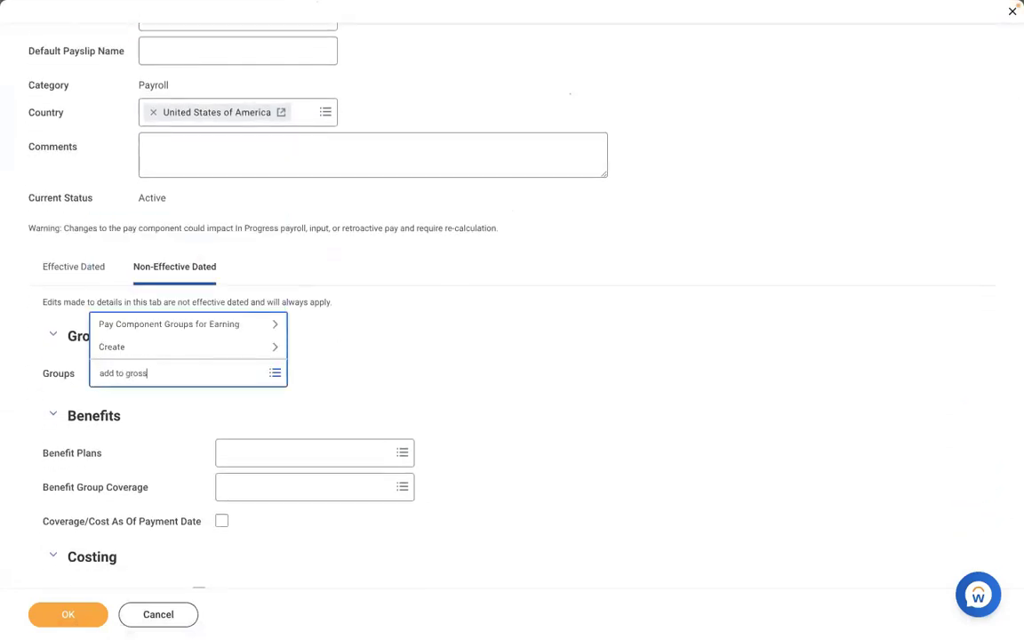
text(dd to gross)
key(Return)
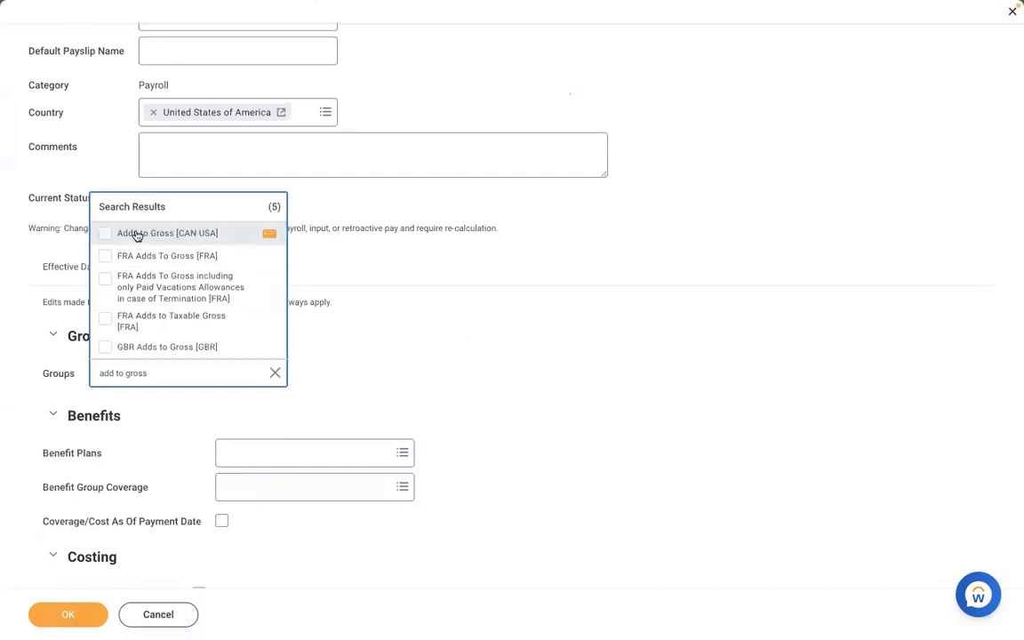
click(136, 235)
click(387, 341)
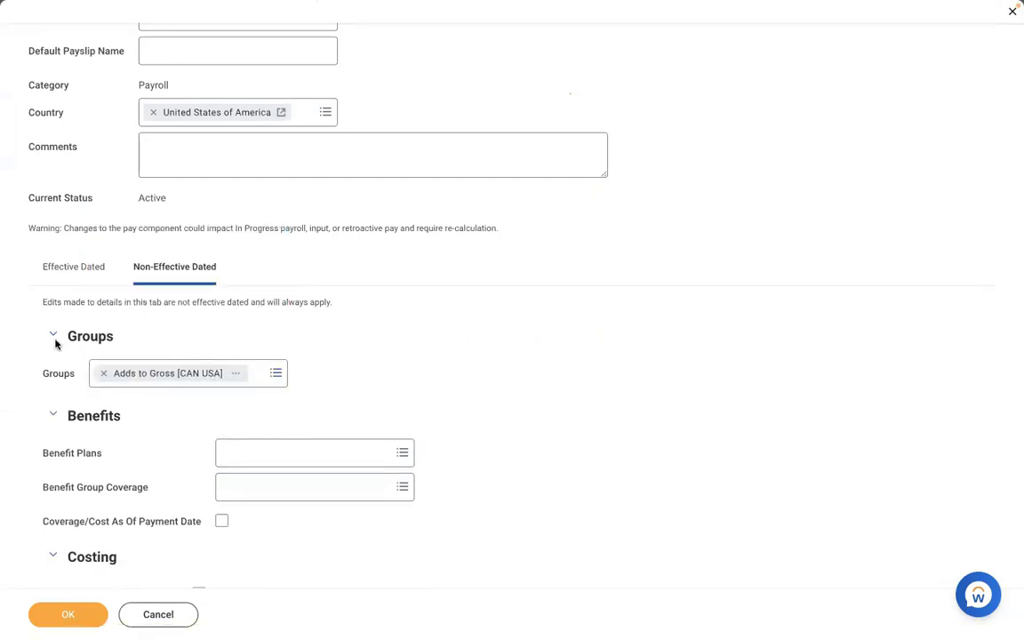
click(84, 612)
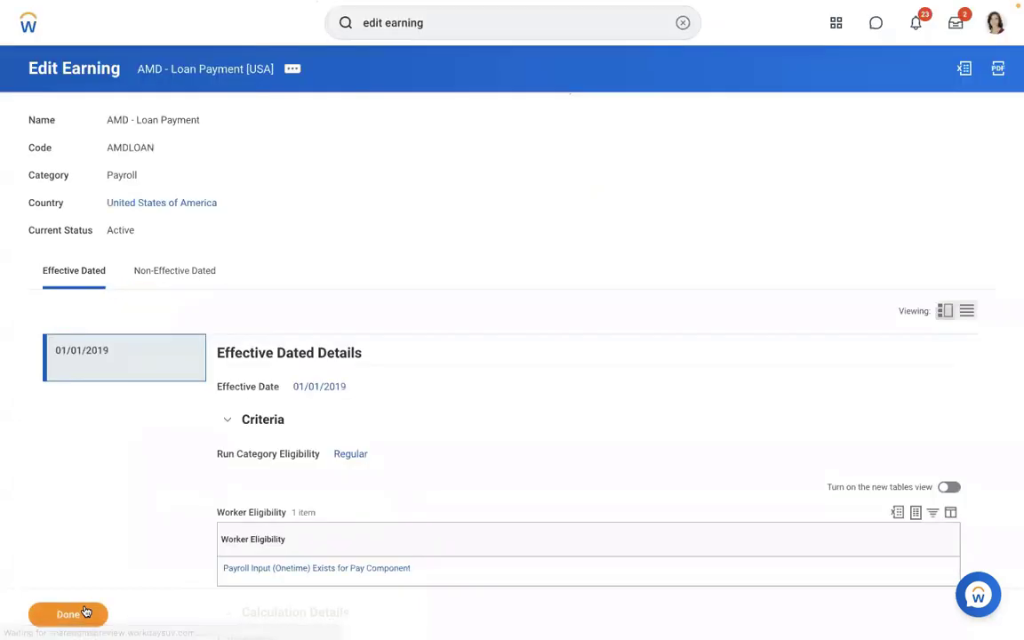
Find the worker and open their Pay page of payroll results
click(674, 22)
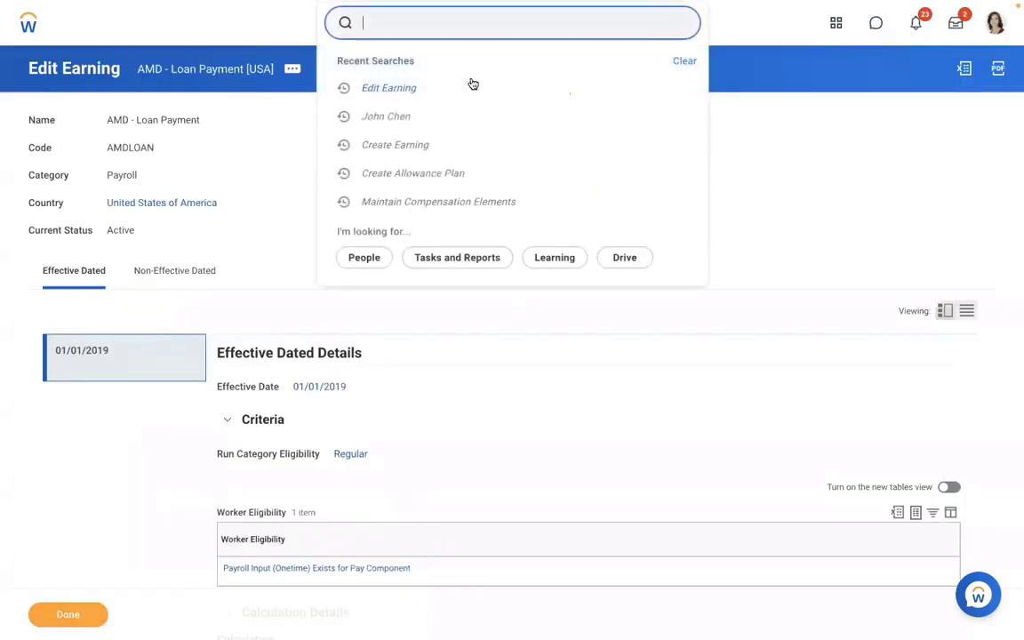
key(Escape)
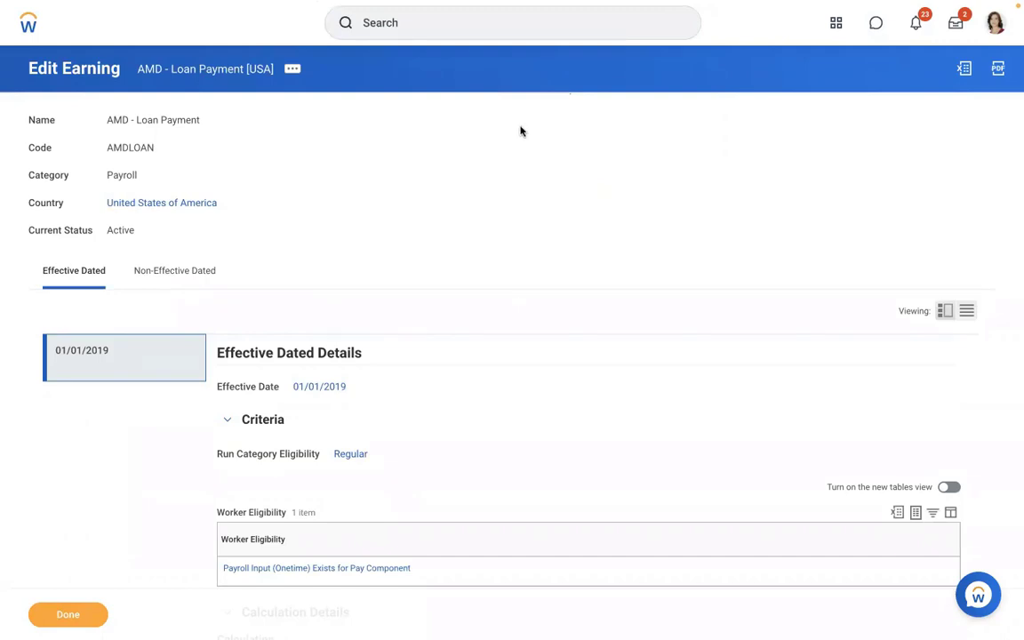
click(423, 34)
text(joh)
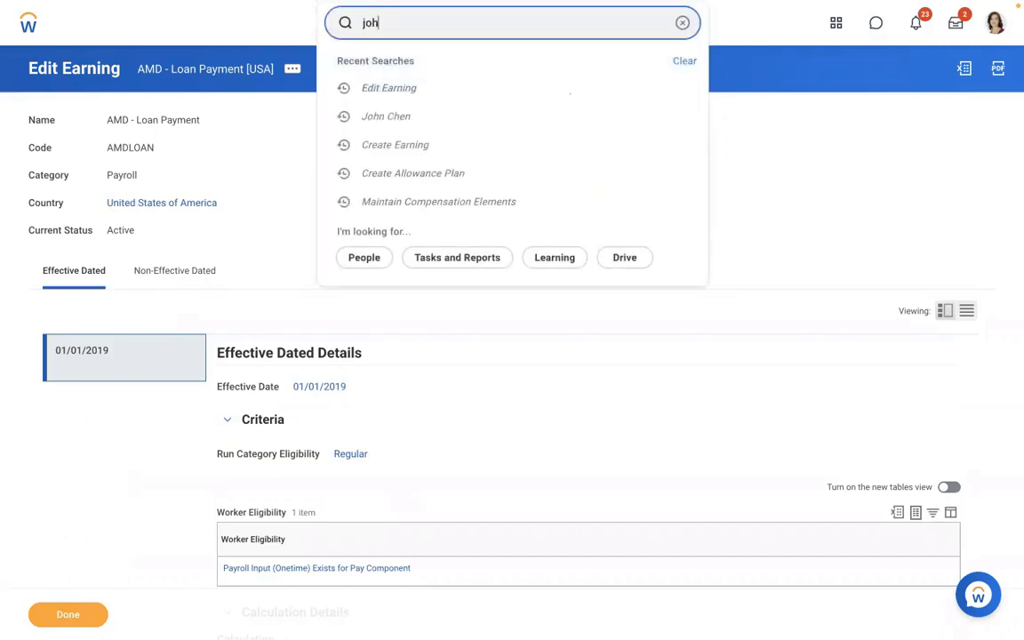
text(n chen)
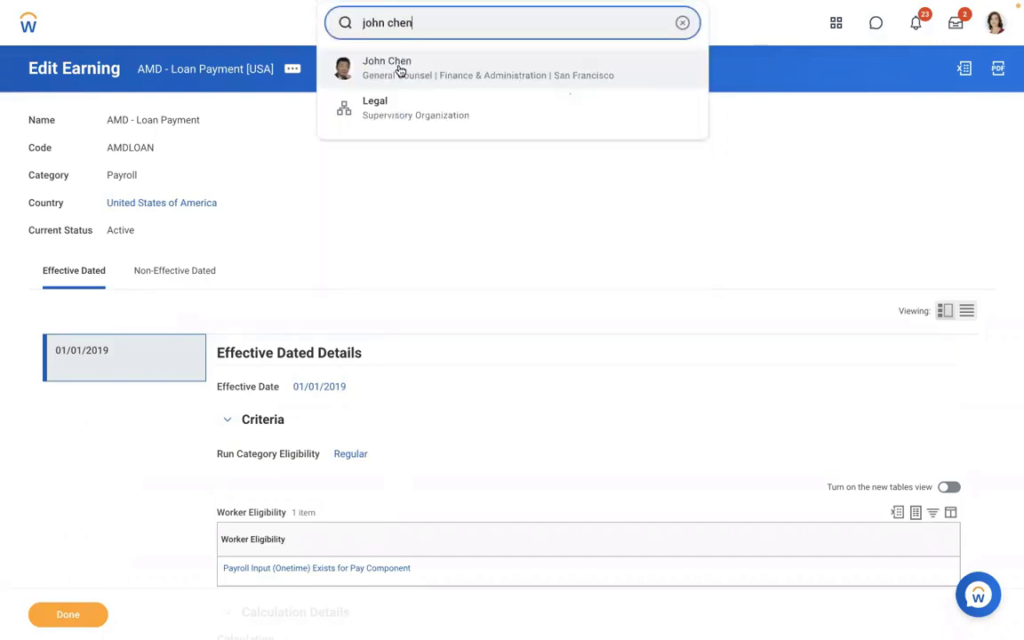
click(399, 67)
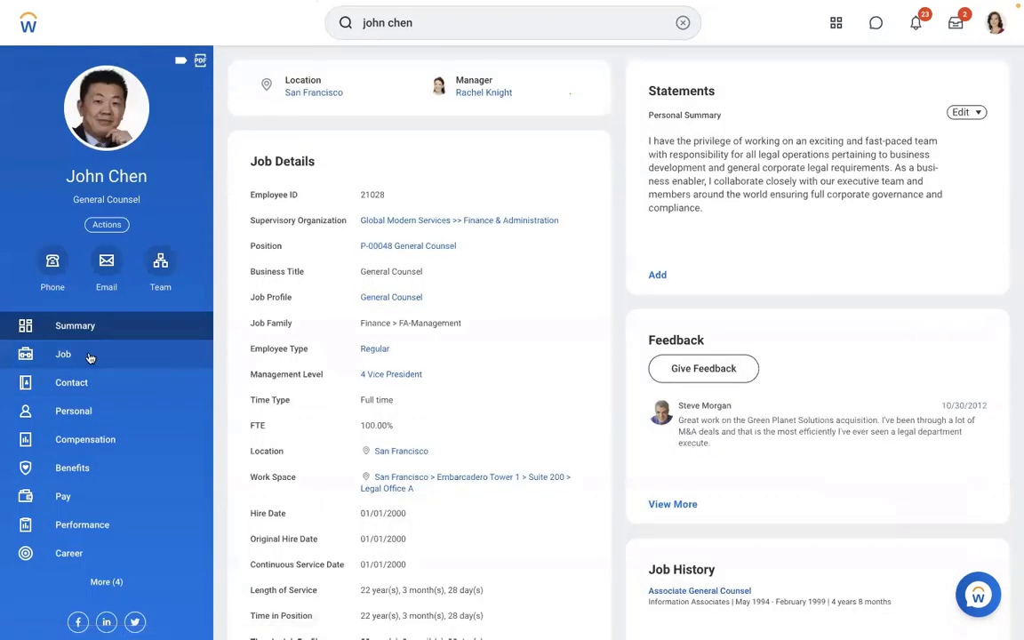
click(80, 495)
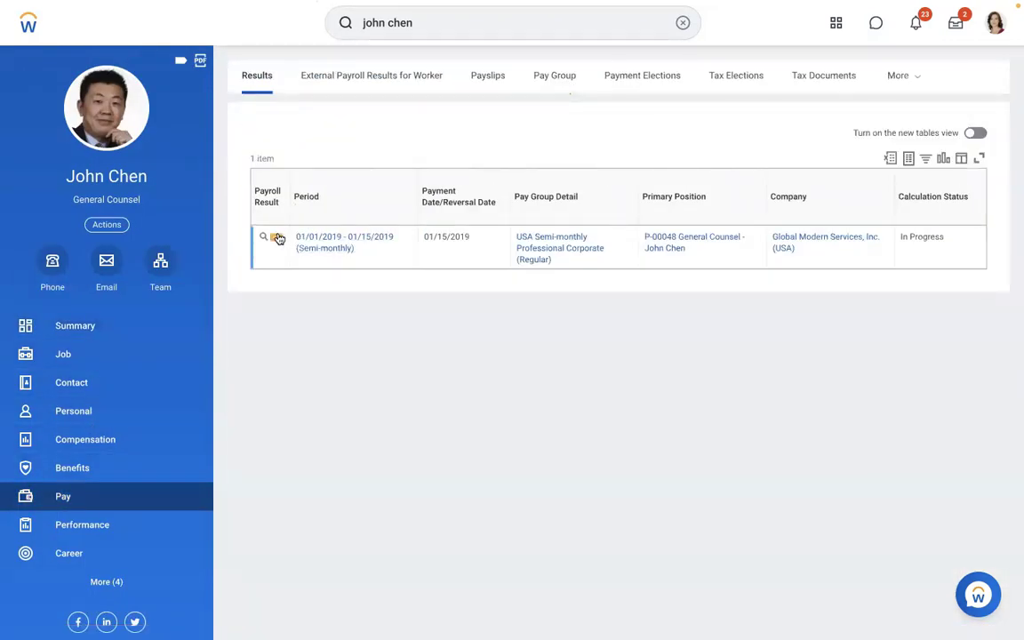
Re-calculate the 01/15/2019 payroll result, noting the current gross of 14,275.21
click(278, 239)
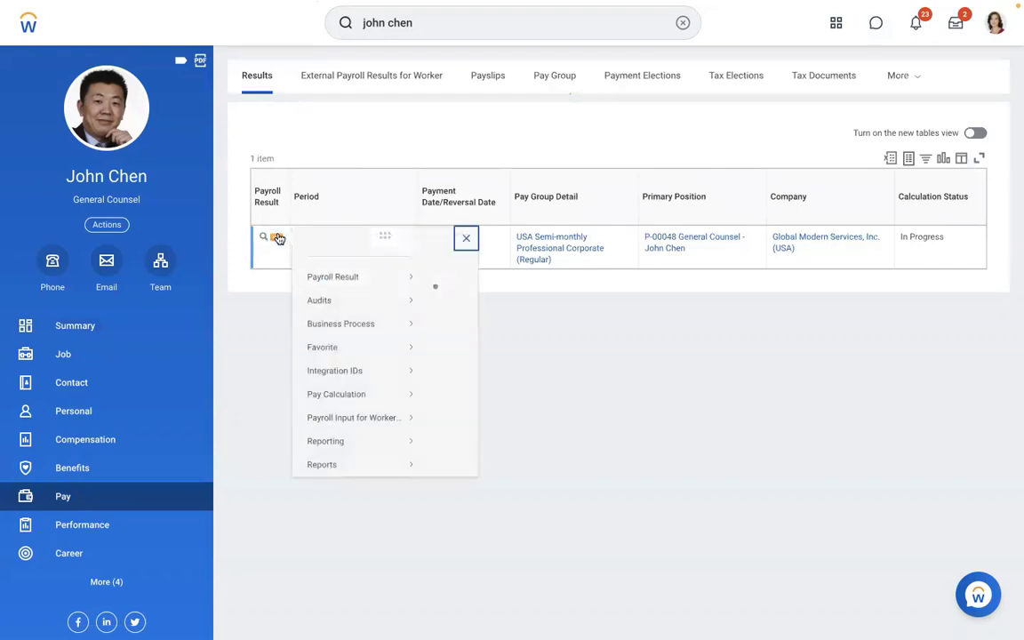
mouse_move(358, 294)
mouse_move(348, 408)
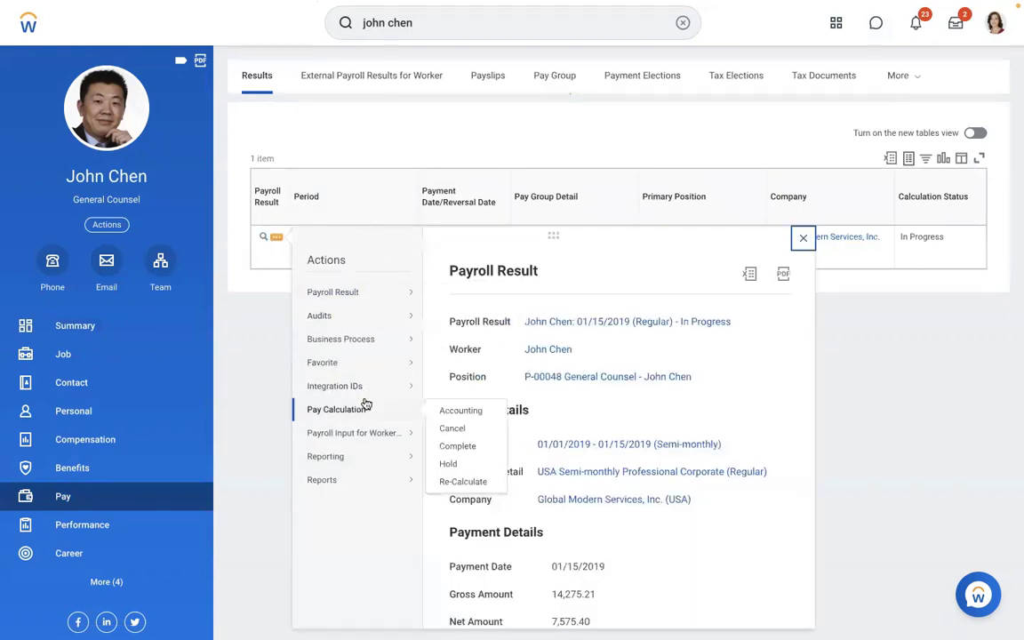
click(449, 481)
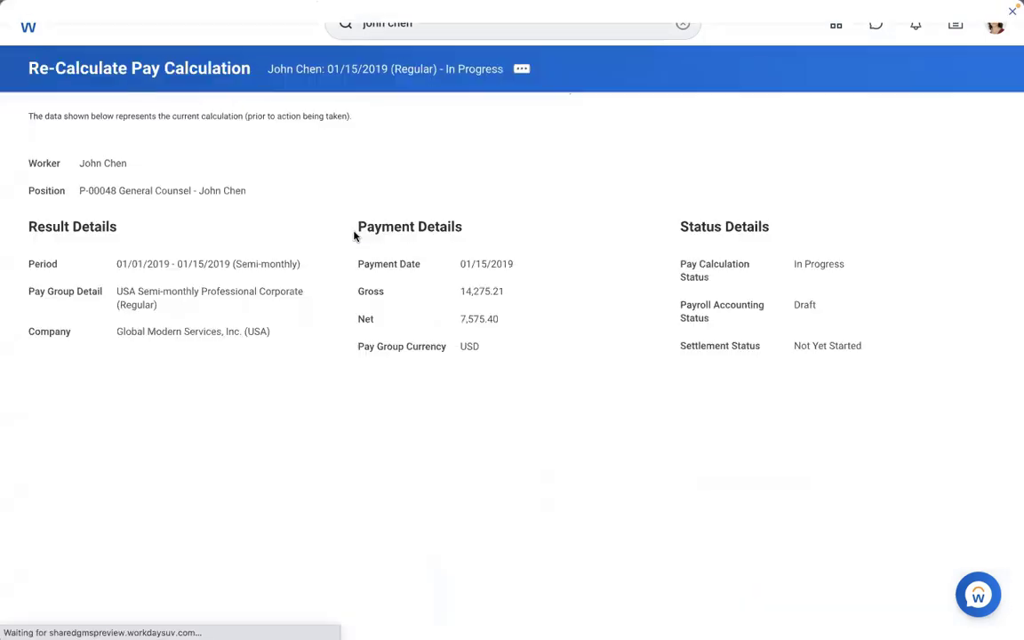
drag(519, 294, 436, 285)
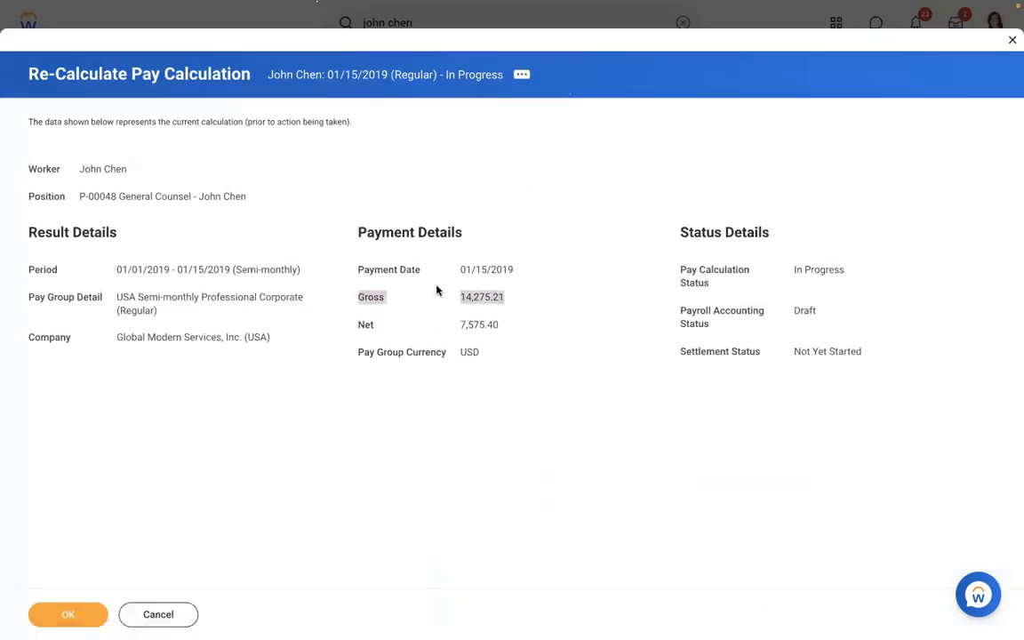
click(54, 609)
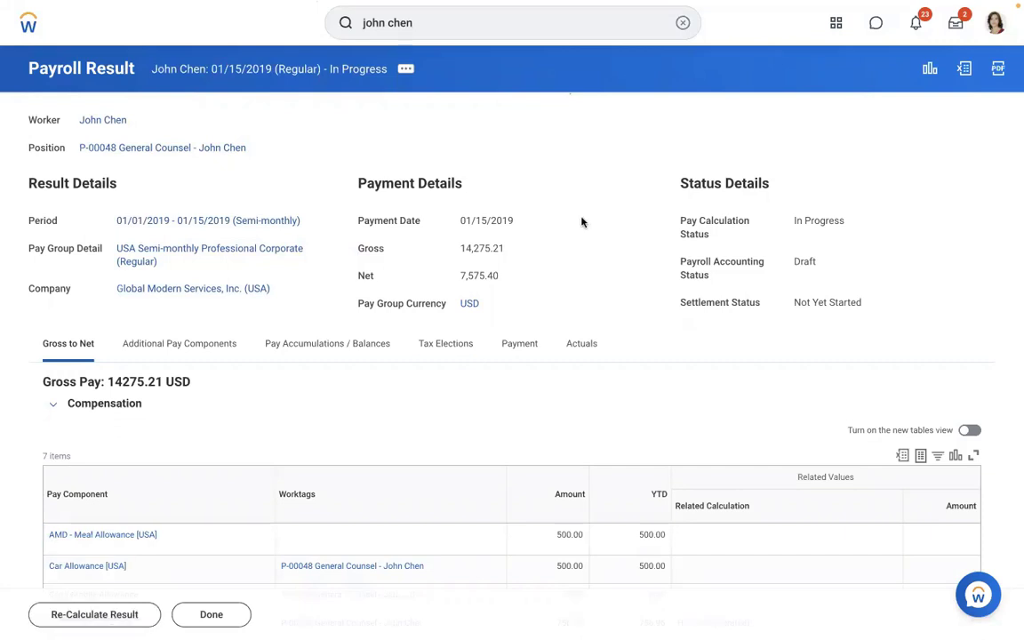
Show the payroll result's journal entry lines on the Actuals tab
scroll(581, 221, down, 3)
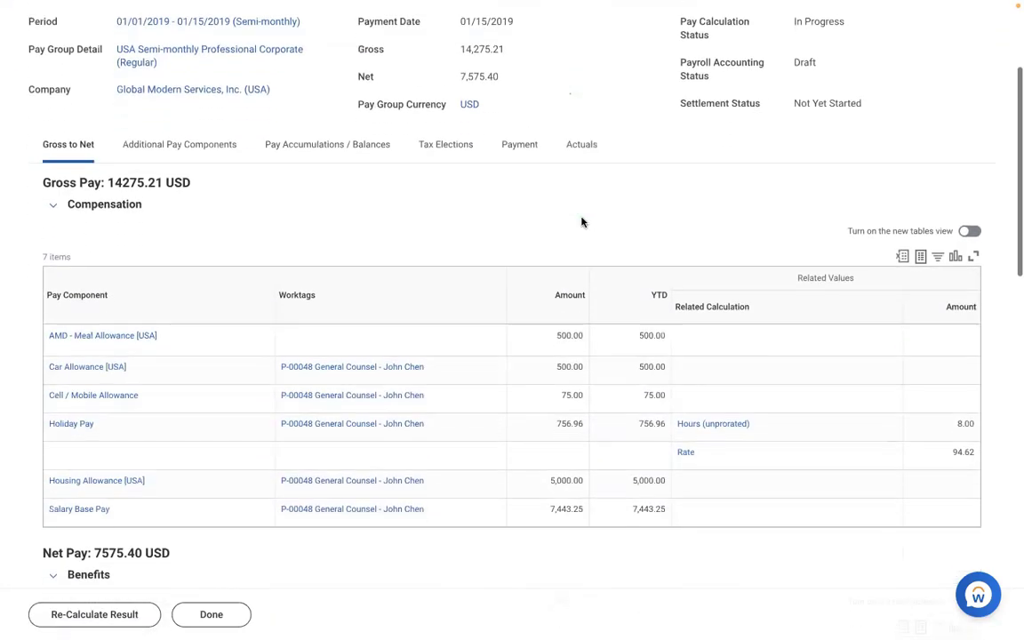
scroll(581, 221, down, 1)
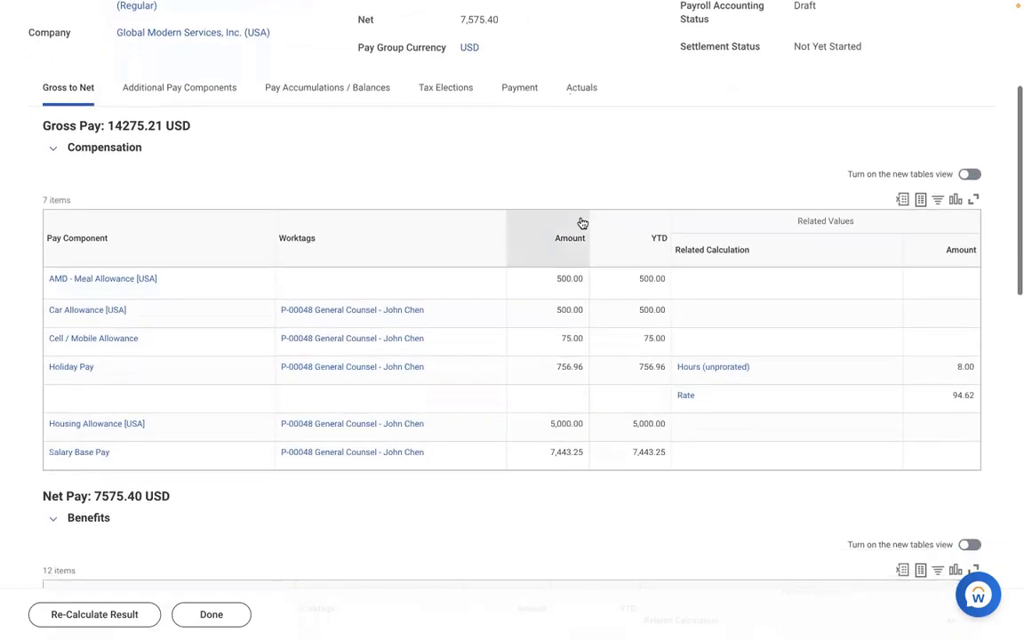
scroll(582, 222, up, 1)
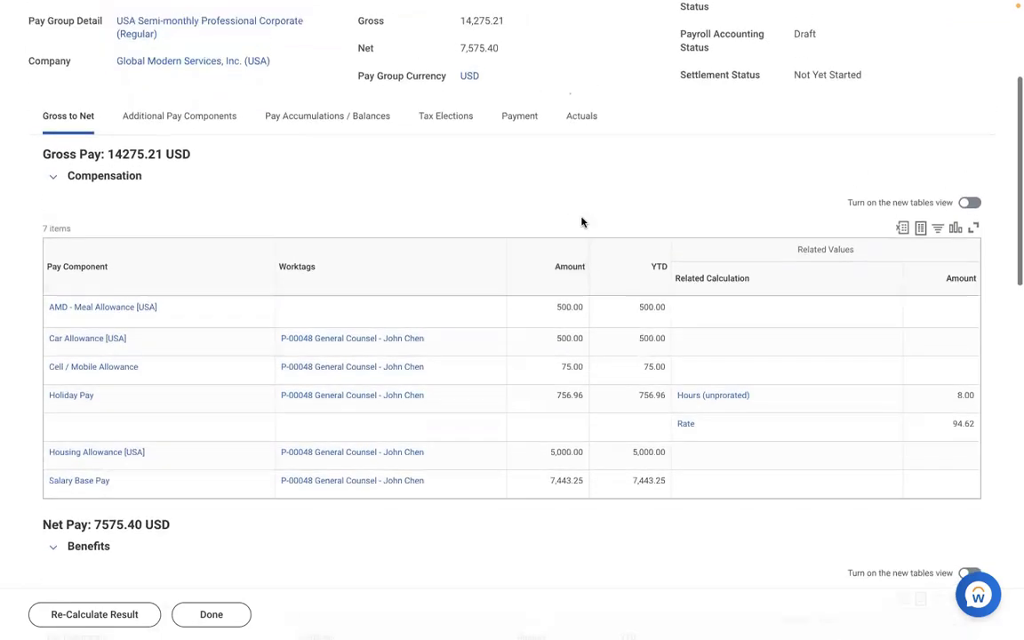
click(579, 176)
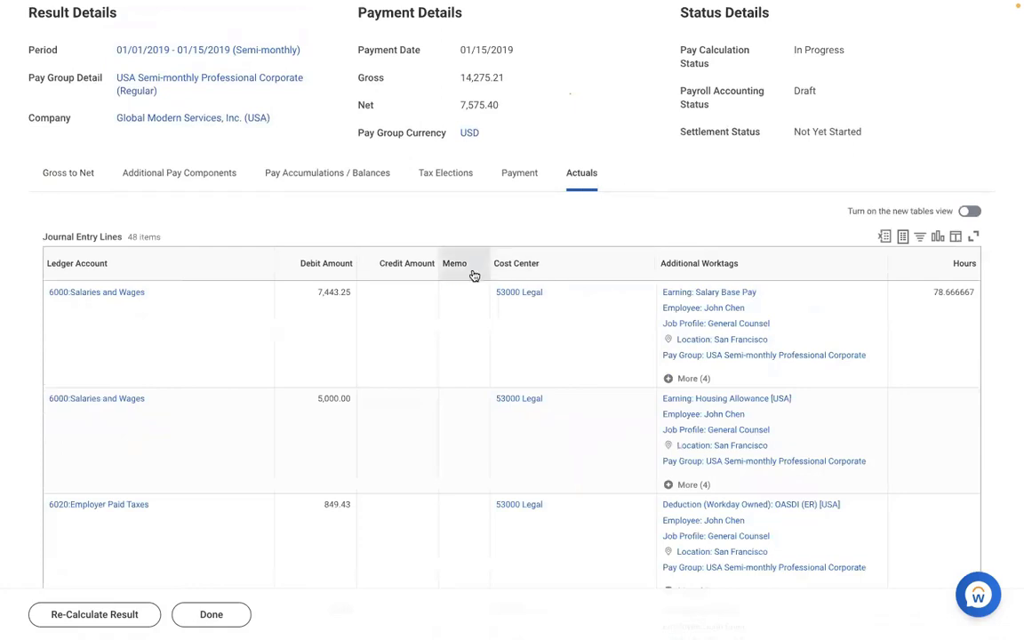
Filter Additional Worktags with condition 'is' Earning: AMD - Meal Allowance [USA]
scroll(435, 344, down, 3)
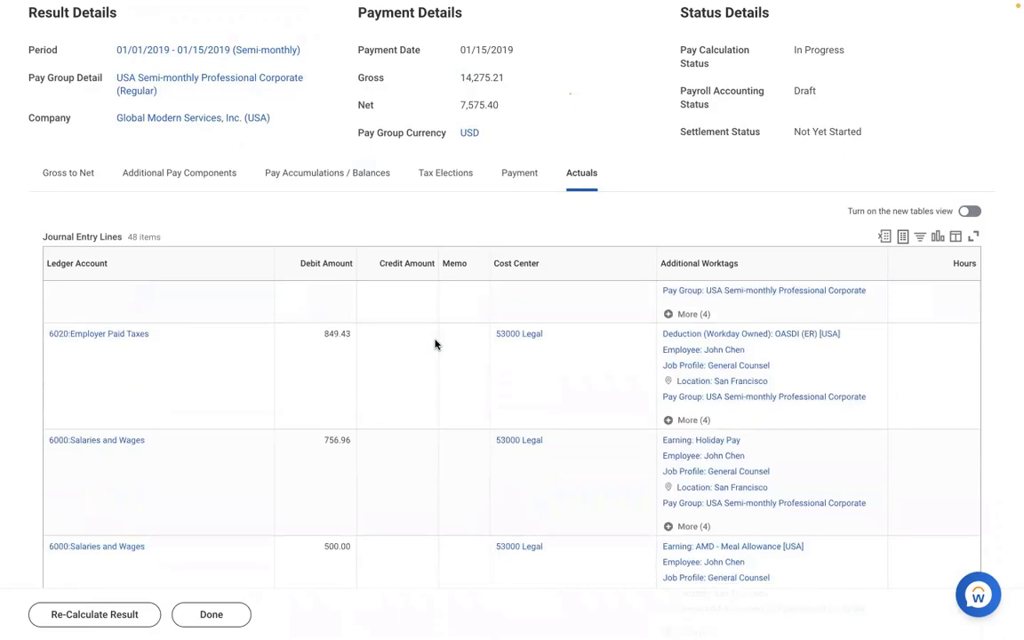
scroll(435, 344, down, 3)
scroll(435, 344, down, 6)
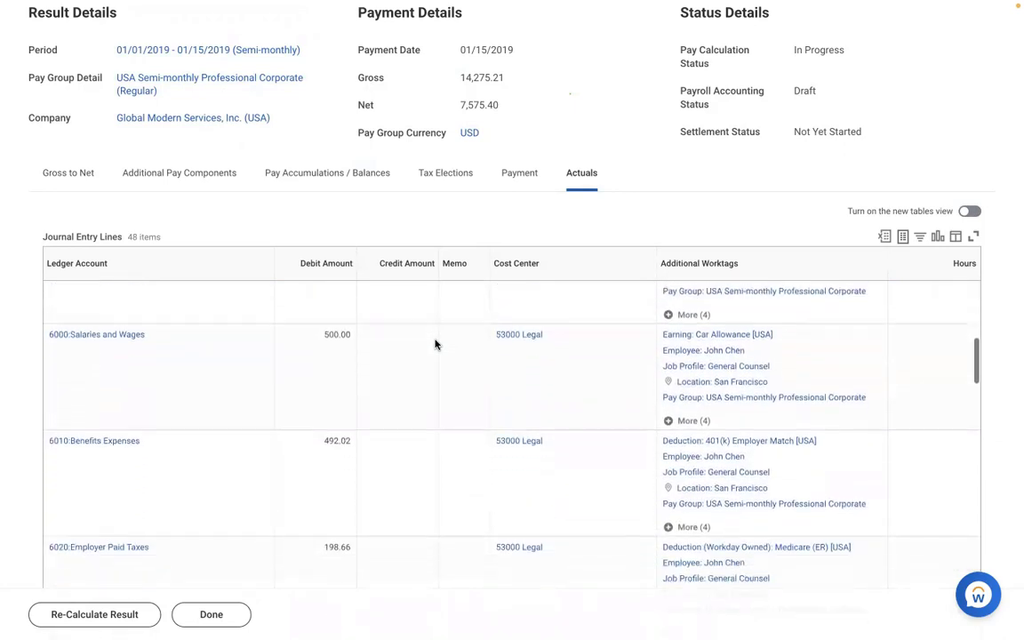
scroll(436, 344, down, 6)
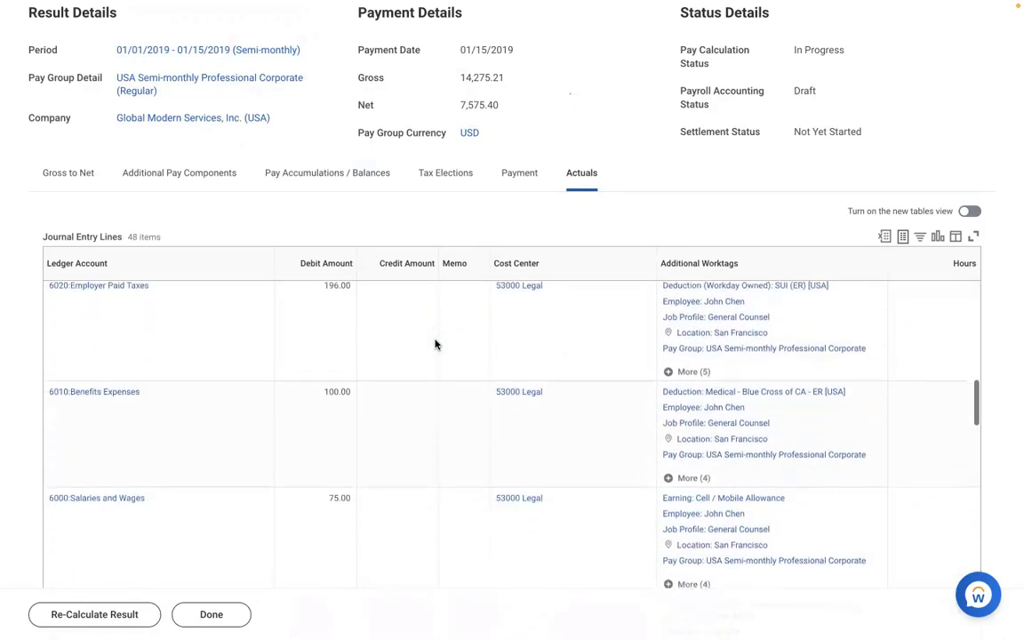
scroll(435, 344, down, 10)
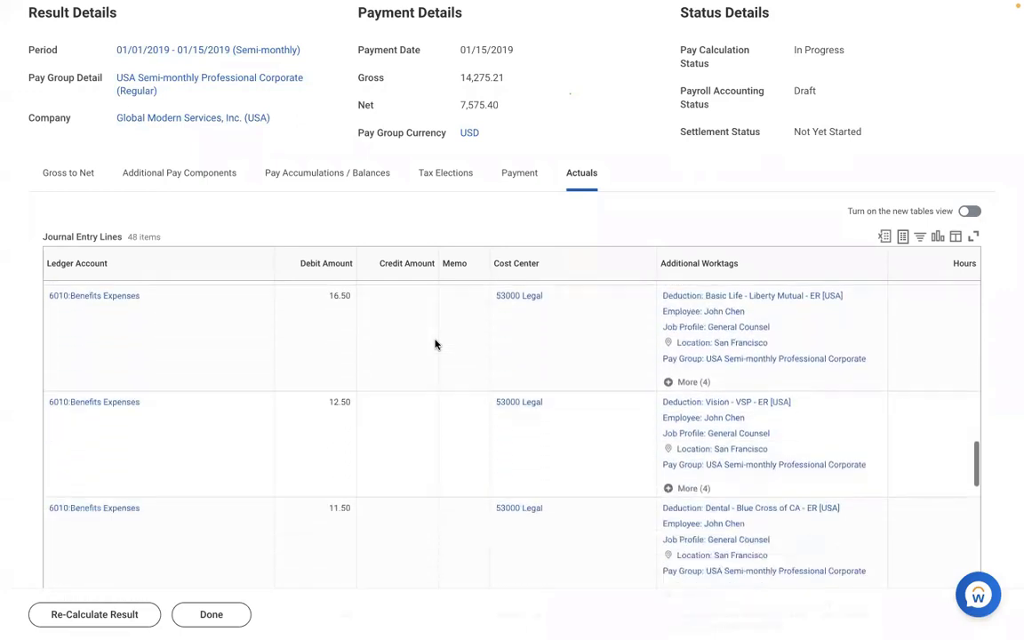
scroll(436, 344, down, 10)
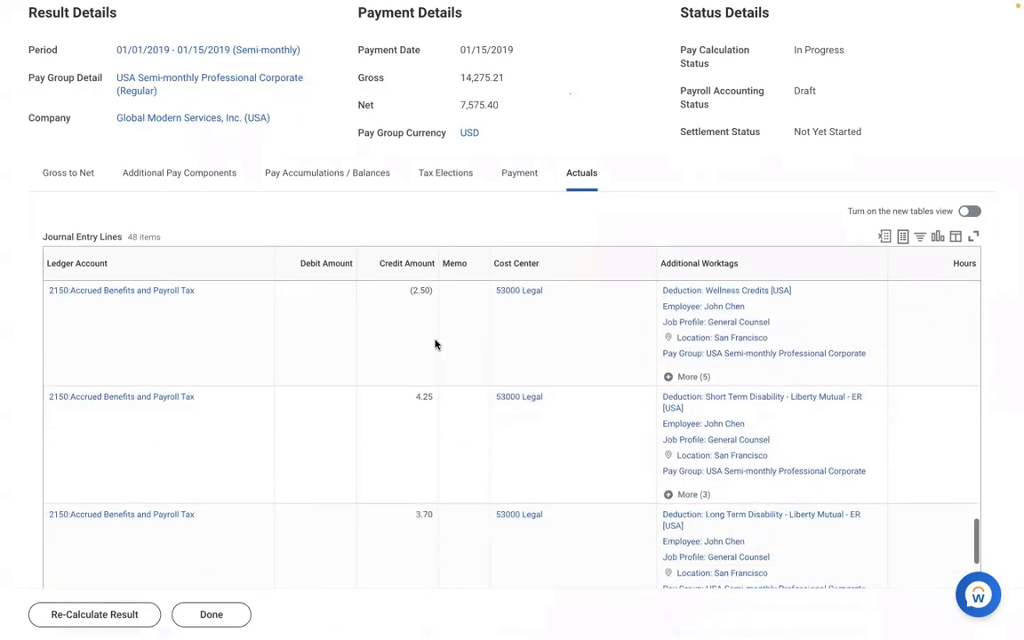
scroll(436, 344, down, 10)
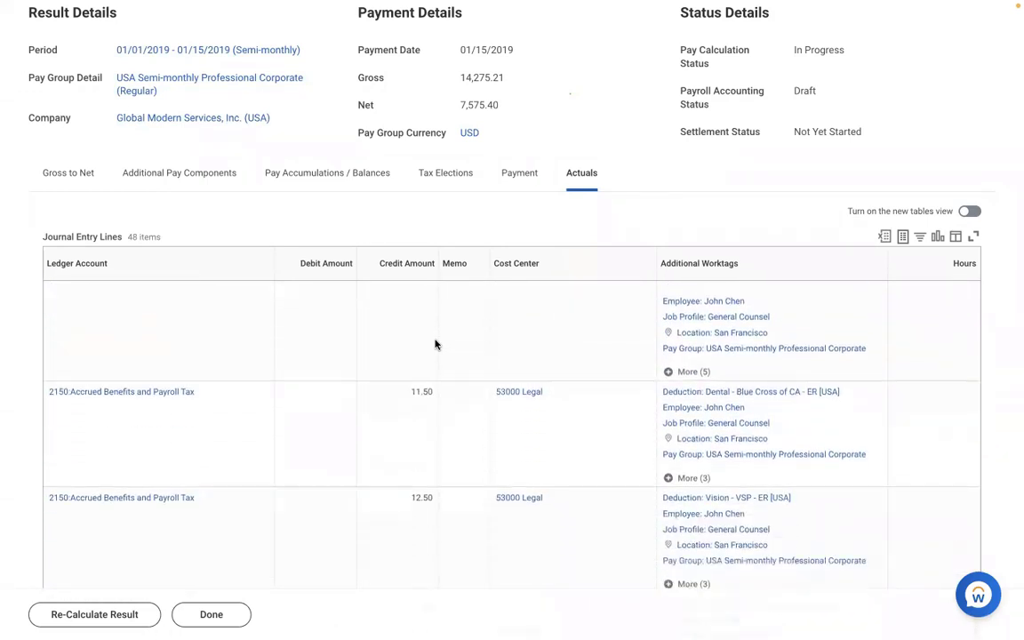
scroll(435, 344, down, 5)
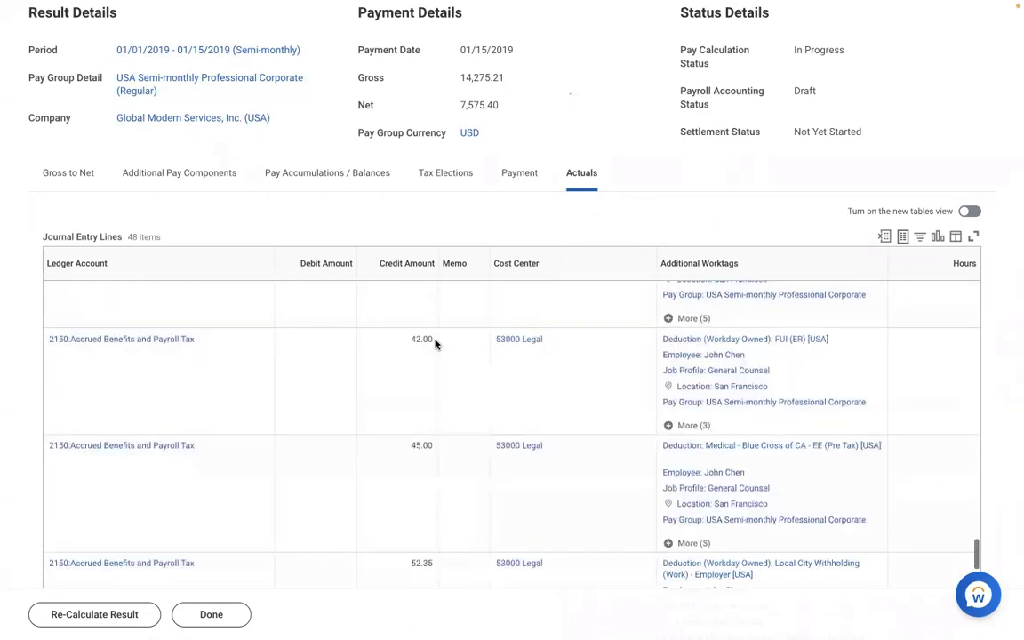
click(782, 274)
click(762, 450)
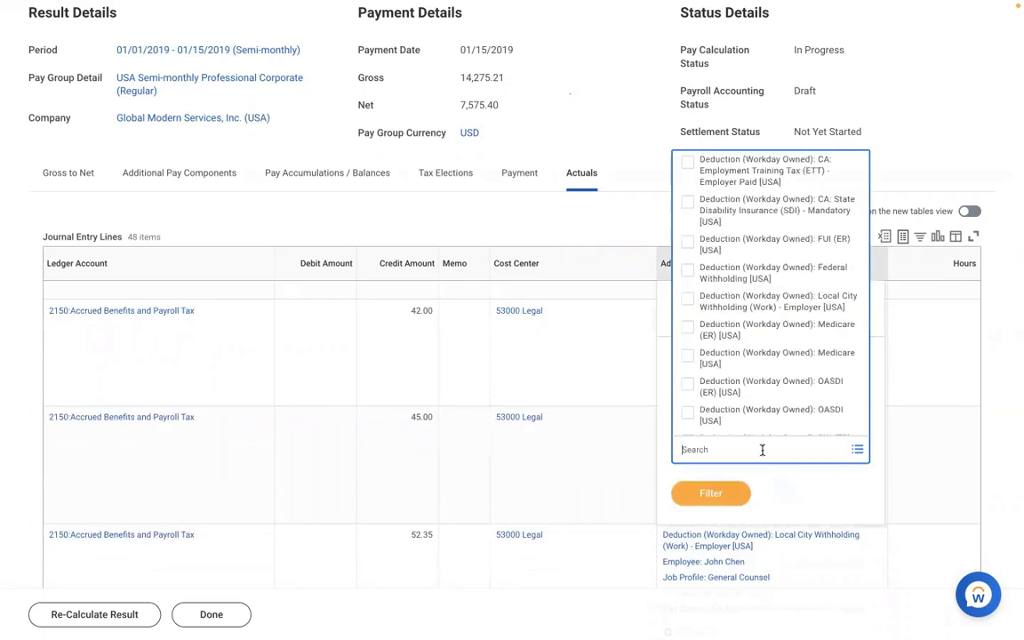
text(amd)
key(Return)
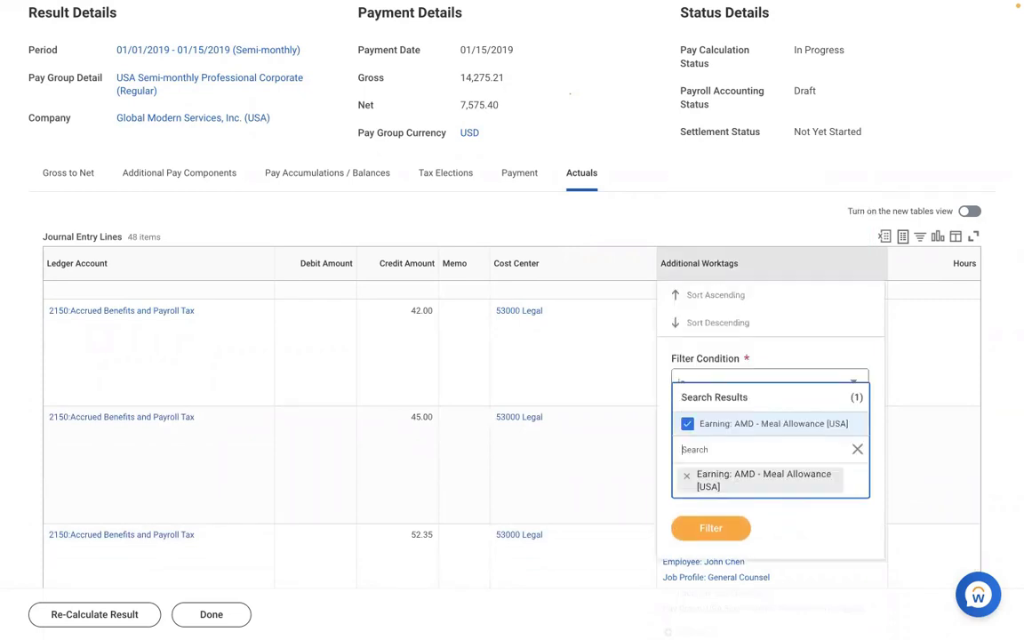
scroll(630, 135, up, 3)
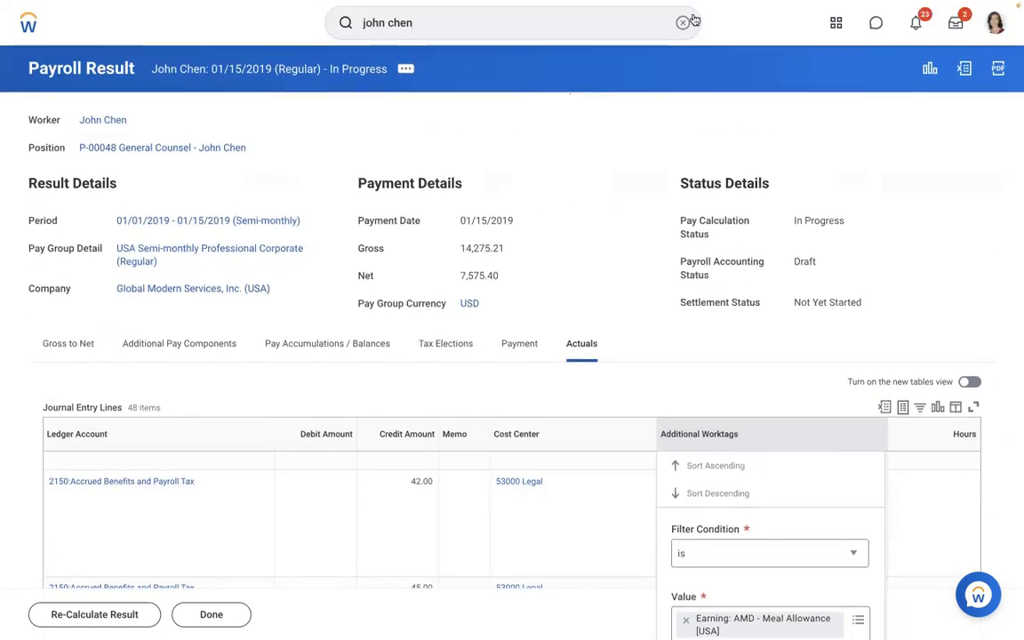
Open the AMD - Loan Payment earning in the Edit Earning task
click(682, 23)
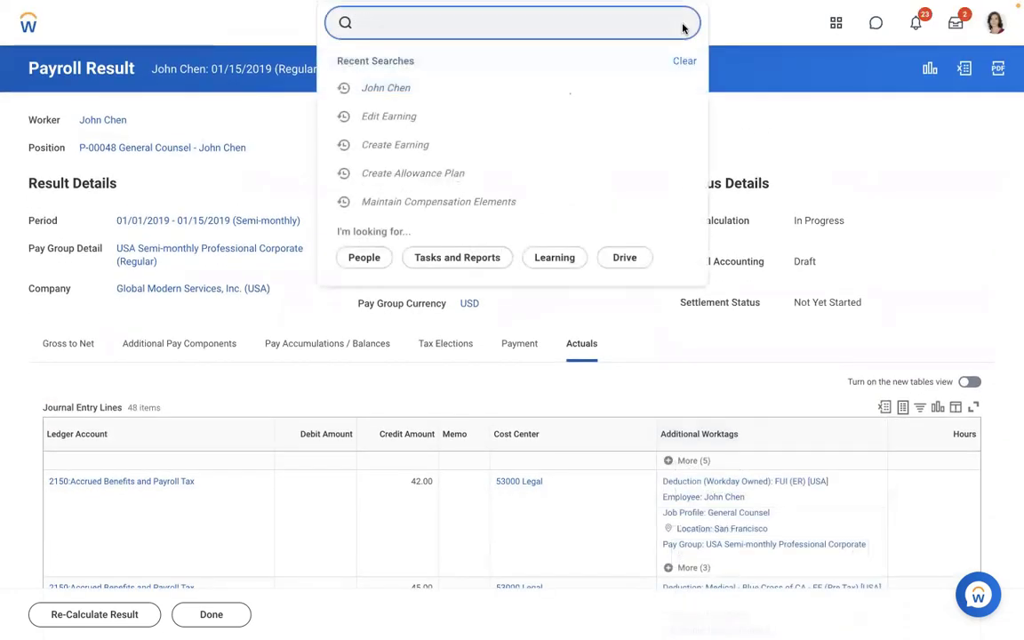
text(vie)
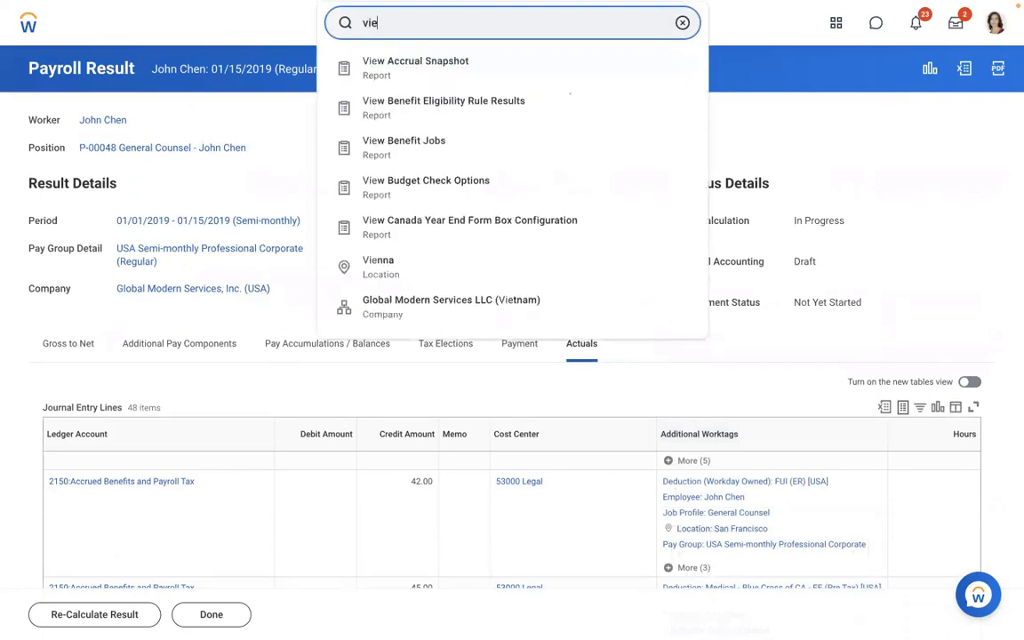
key(BackSpace)
key(BackSpace)
key(BackSpace)
text(edi)
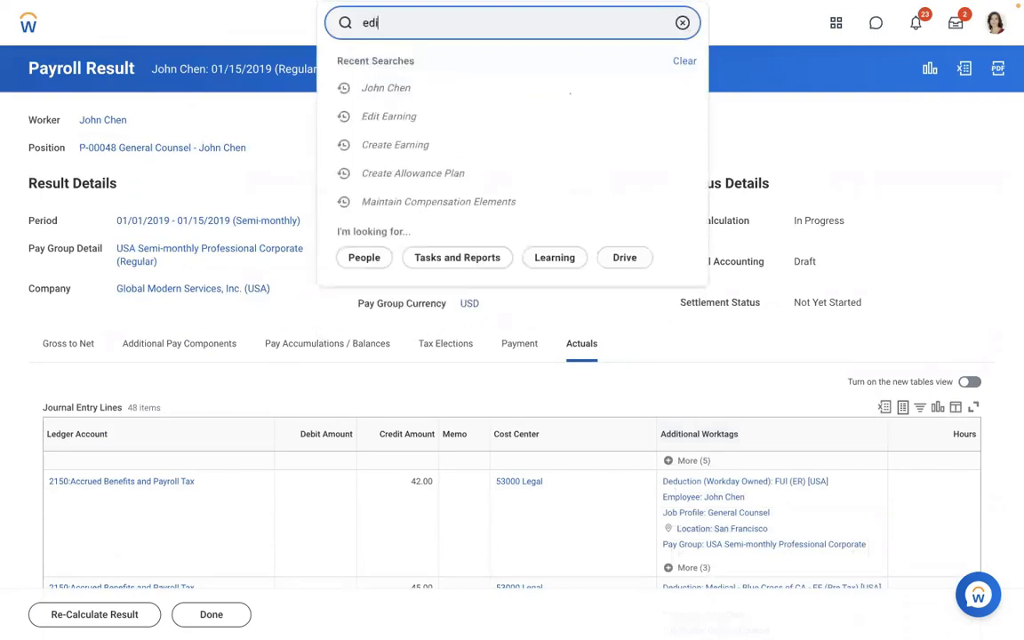
text(t earning)
click(448, 71)
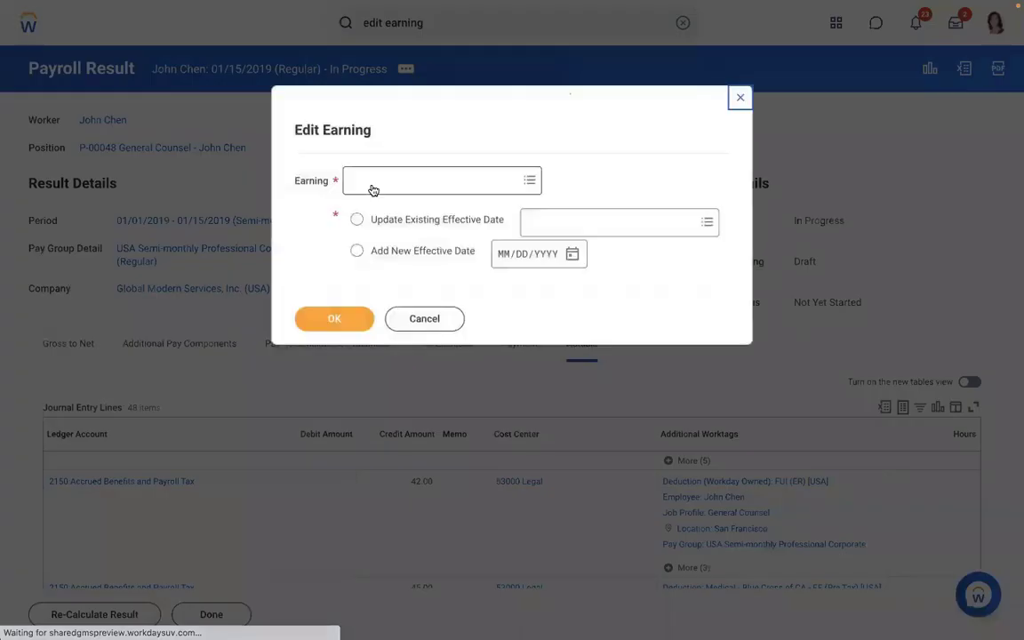
click(373, 186)
text(amd)
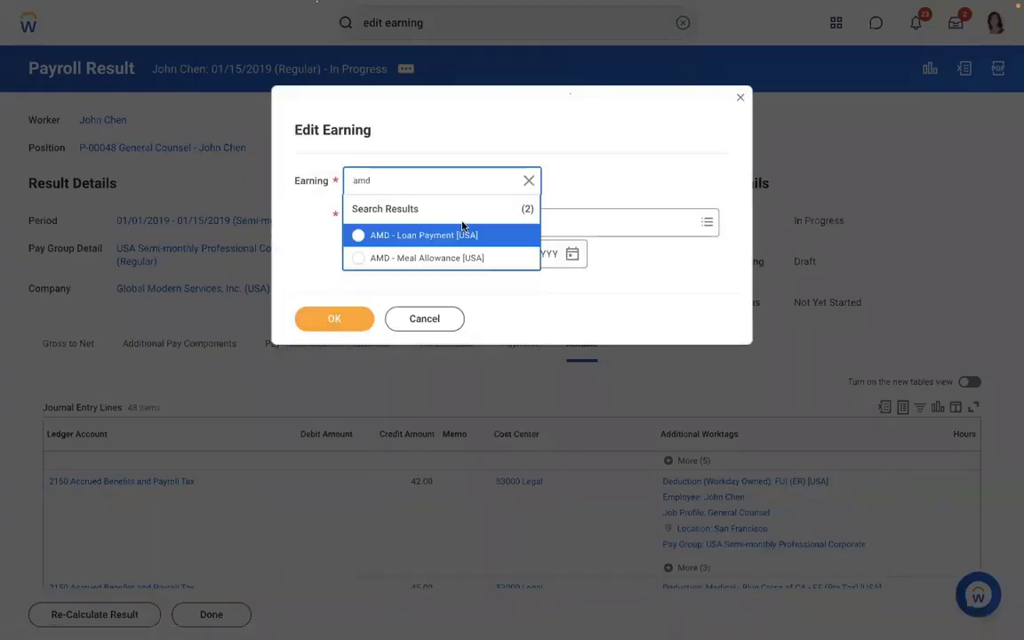
click(407, 236)
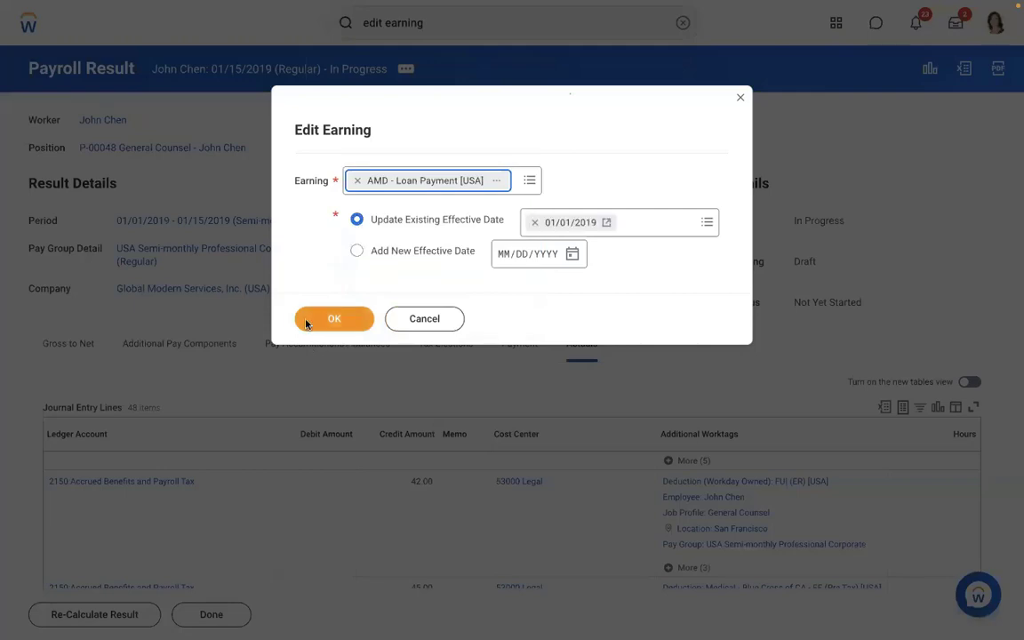
click(318, 320)
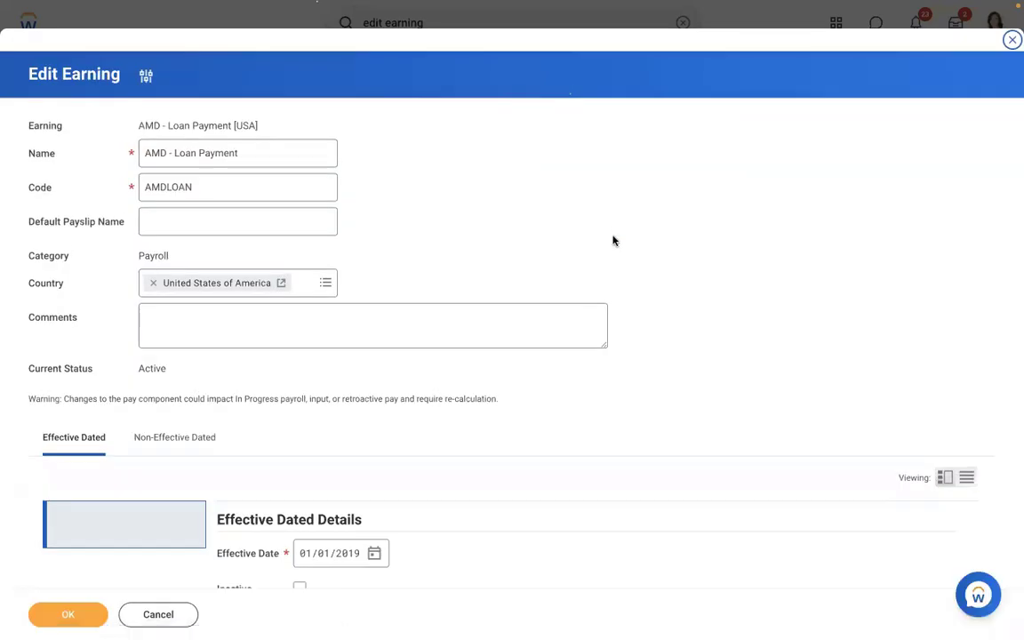
Replace the worker eligibility rule with Payroll Input Exists for Pay Component and save
scroll(612, 240, down, 5)
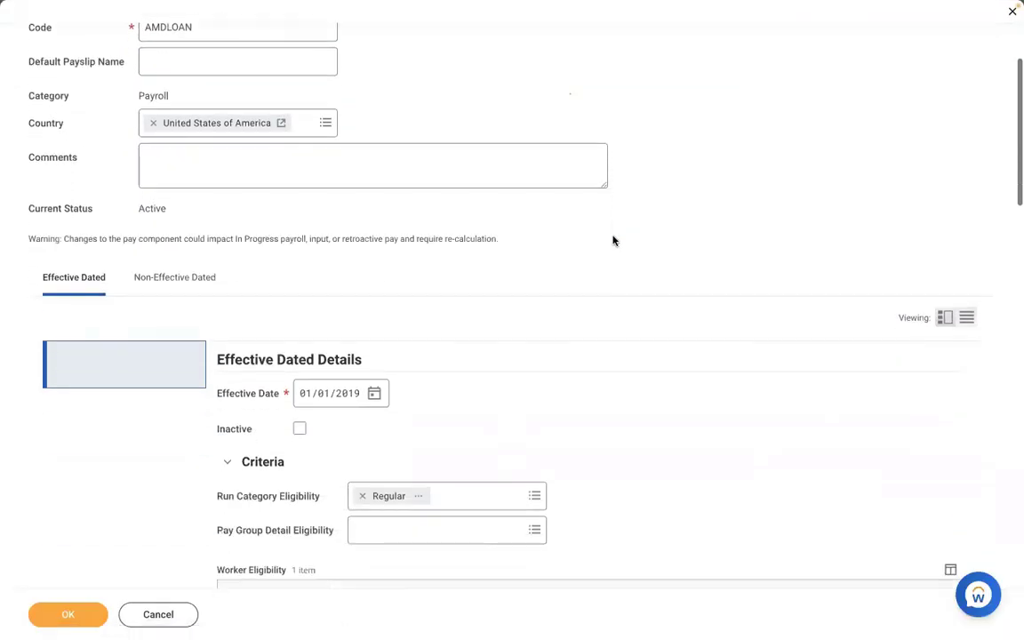
scroll(613, 239, down, 5)
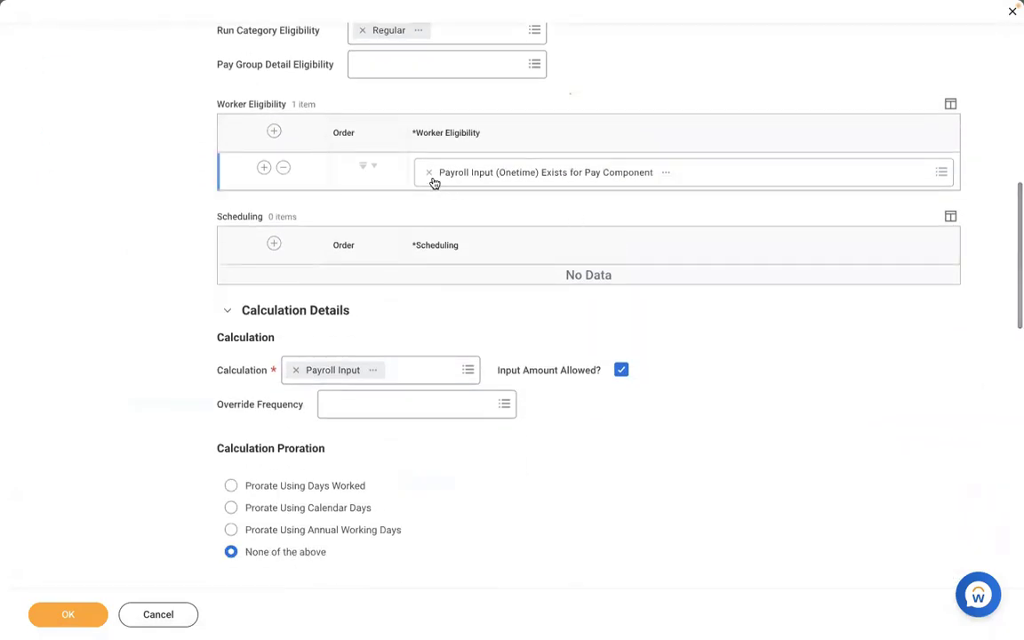
click(427, 174)
text(pay)
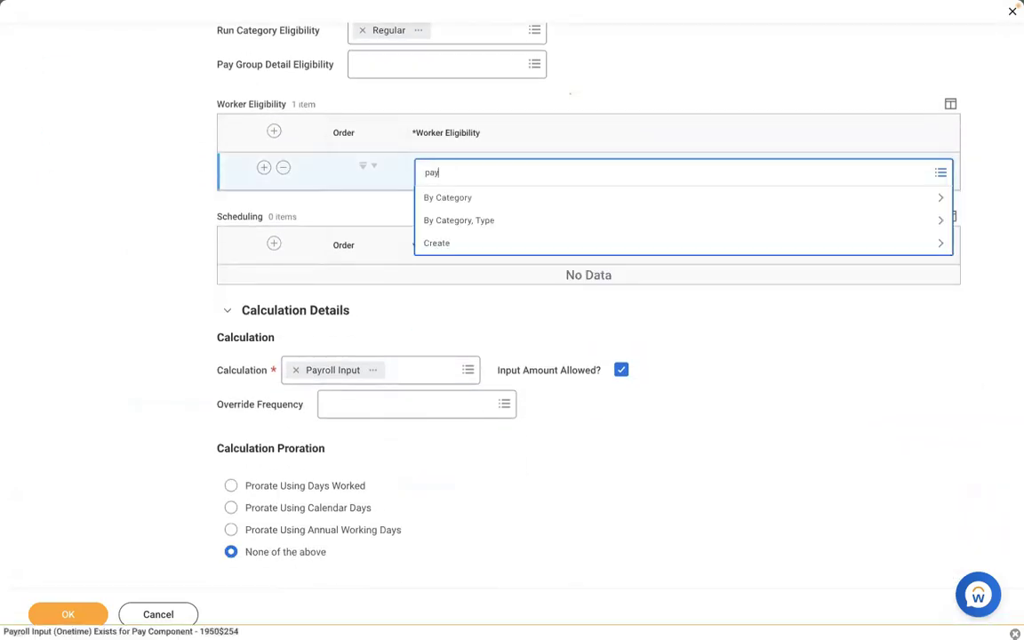
text(roll input)
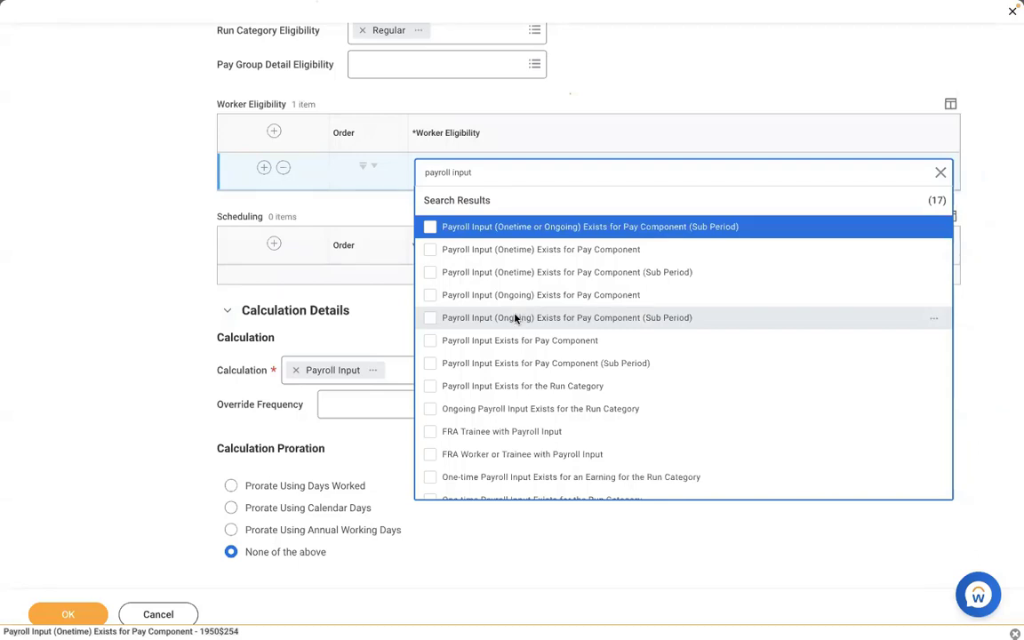
click(482, 342)
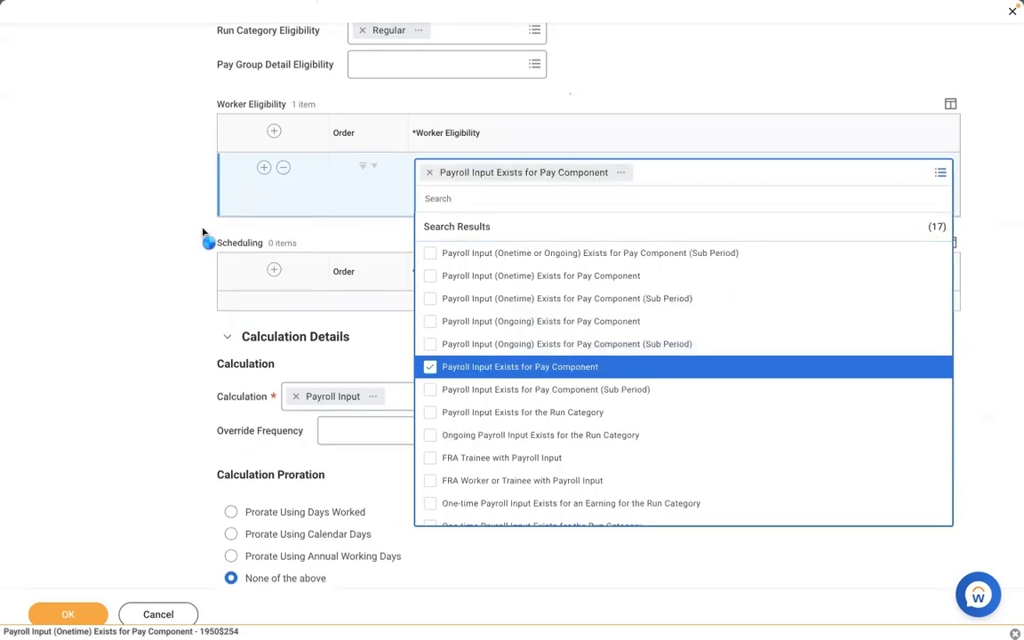
click(129, 225)
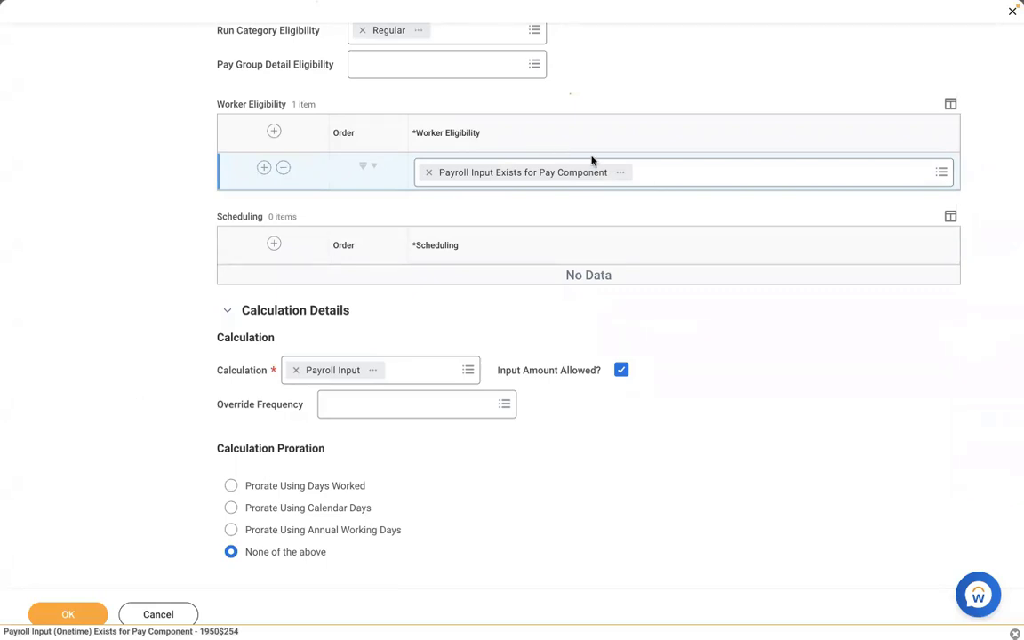
click(67, 613)
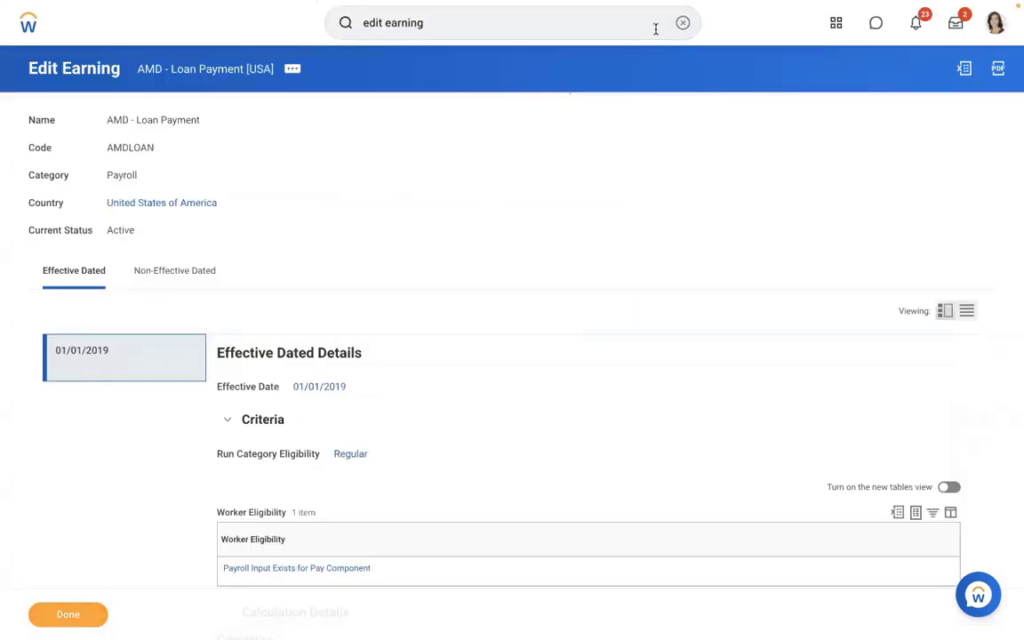
Find the worker and check their payroll inputs under Pay > More > Input
click(682, 24)
click(384, 122)
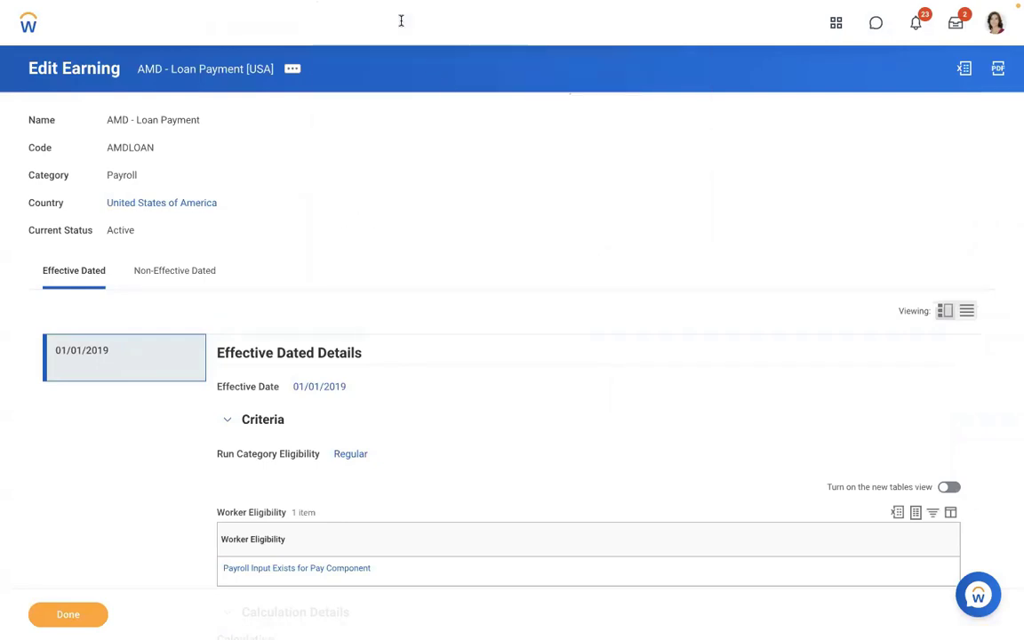
click(364, 23)
text(john chen)
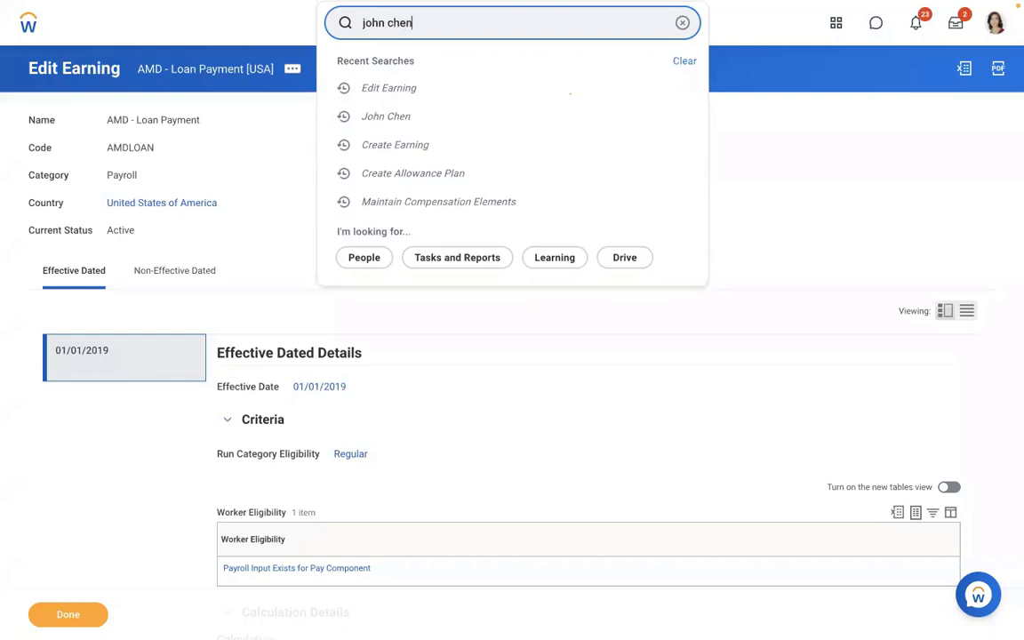
key(Return)
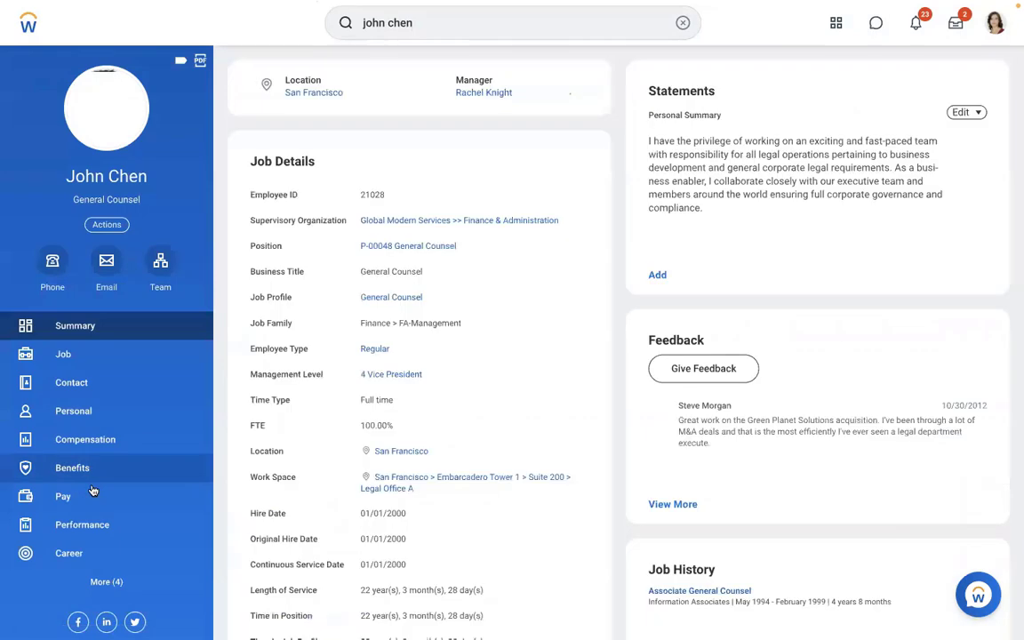
click(63, 496)
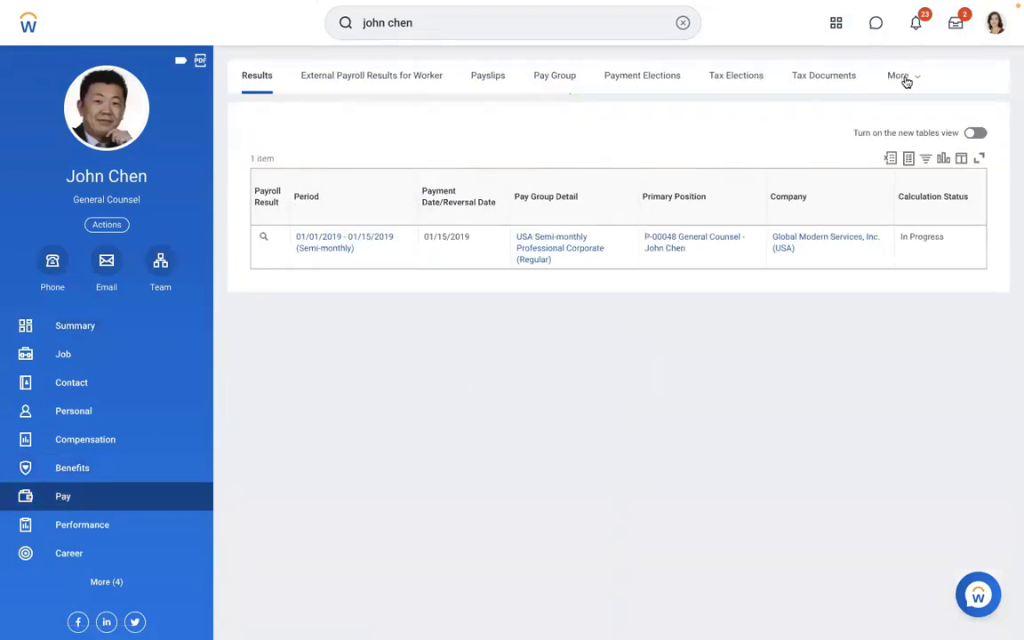
click(904, 81)
click(808, 296)
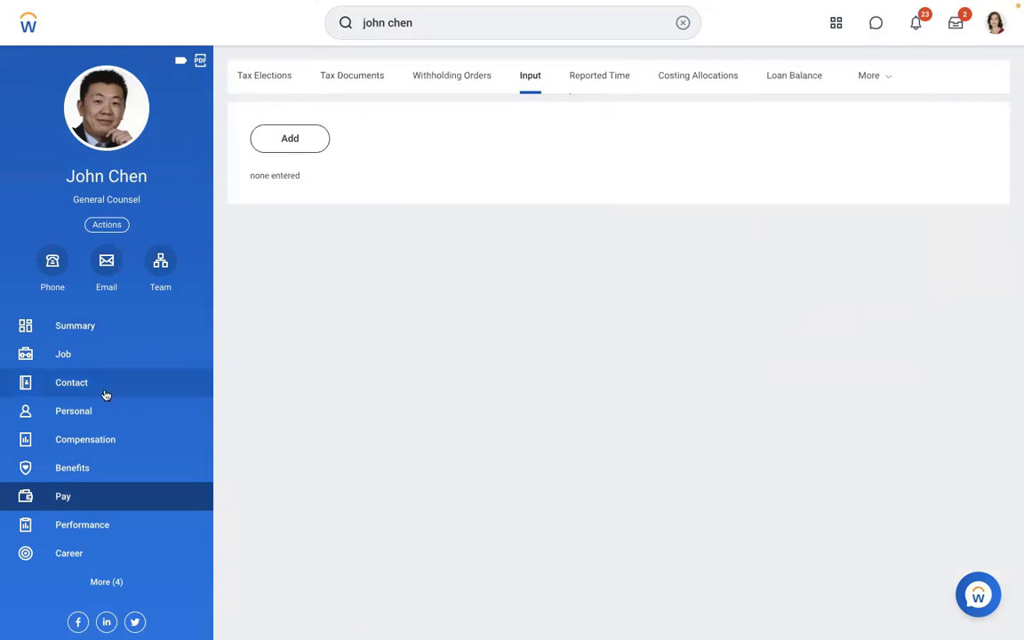
Return to the payroll results and start Re-Calculate on the 01/15/2019 result
click(868, 81)
click(769, 110)
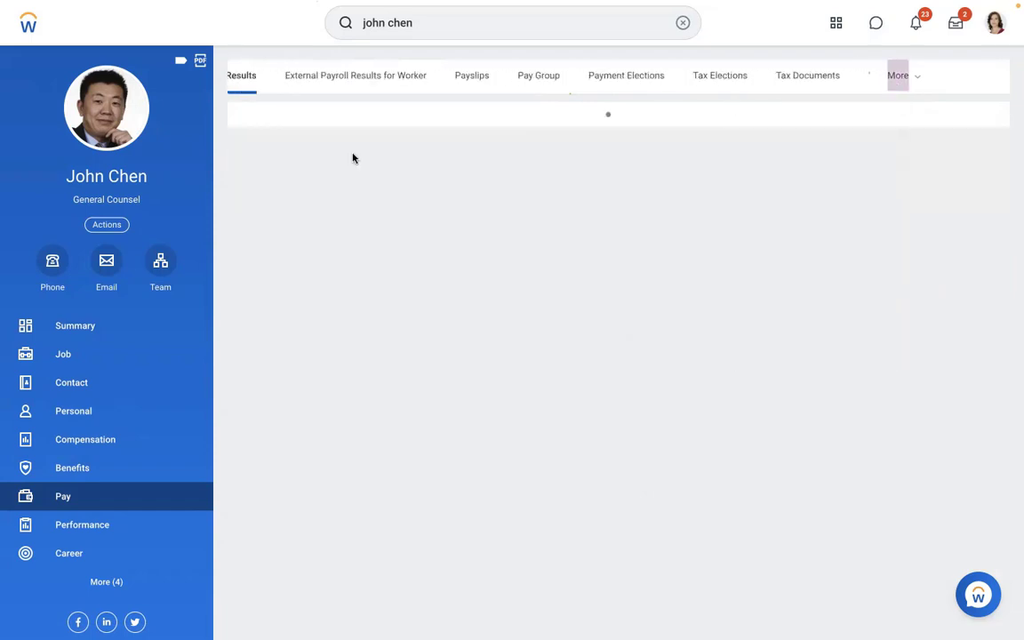
click(277, 237)
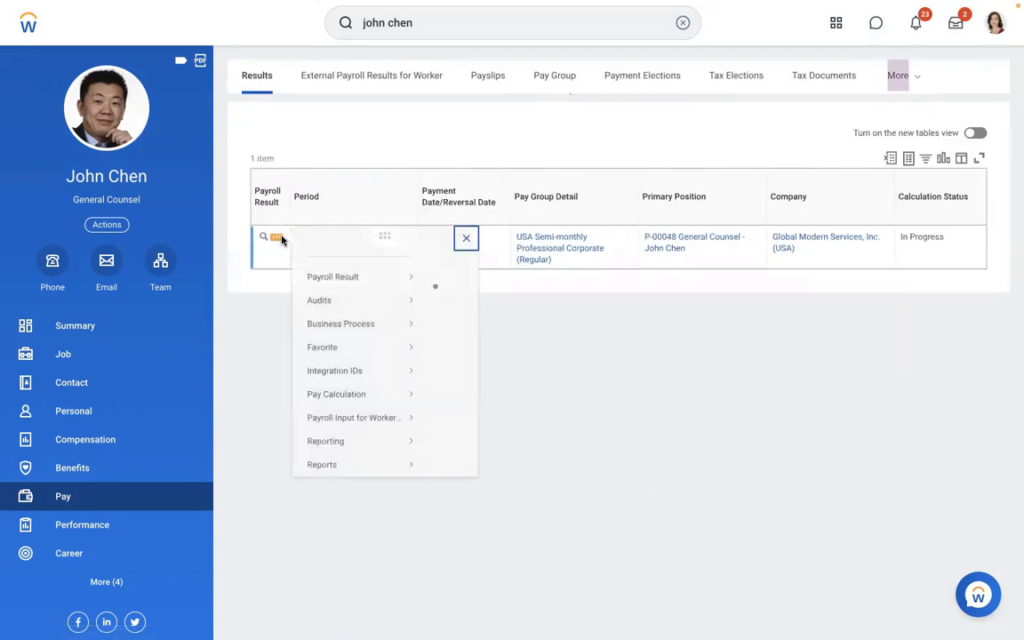
mouse_move(371, 311)
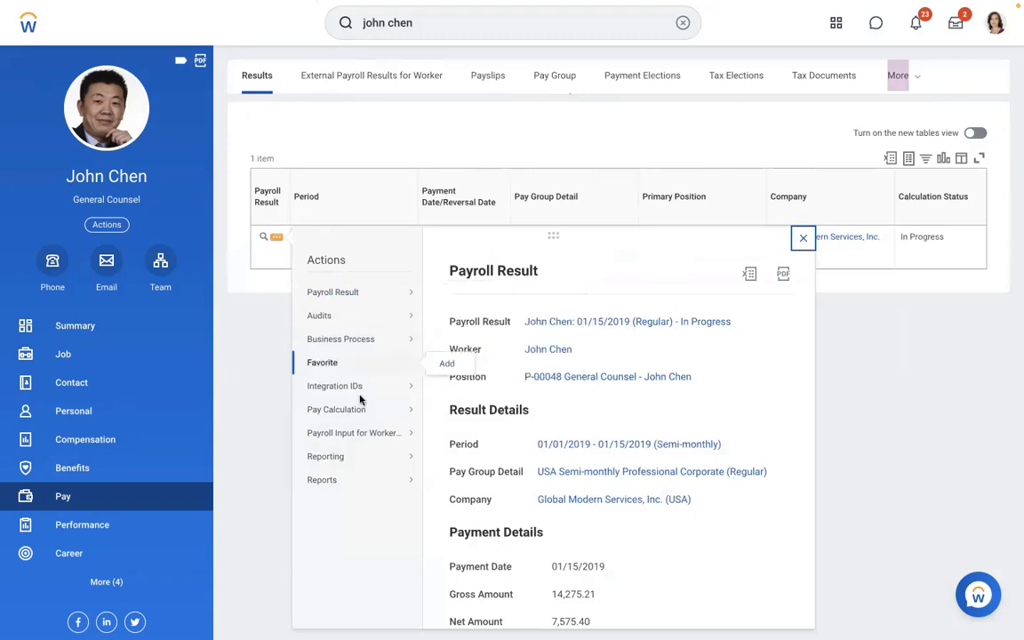
mouse_move(364, 411)
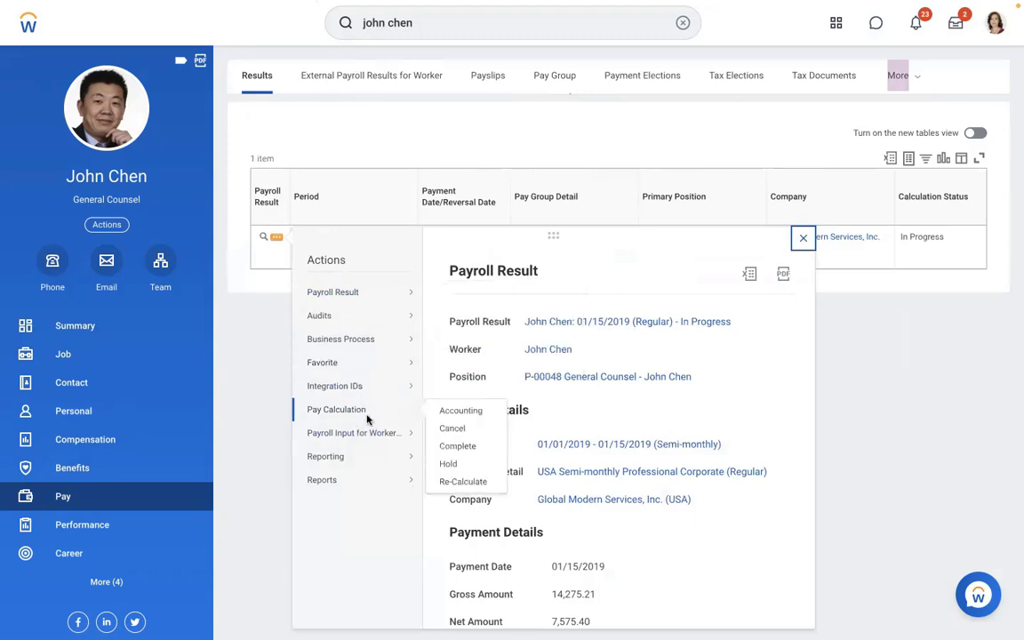
click(450, 480)
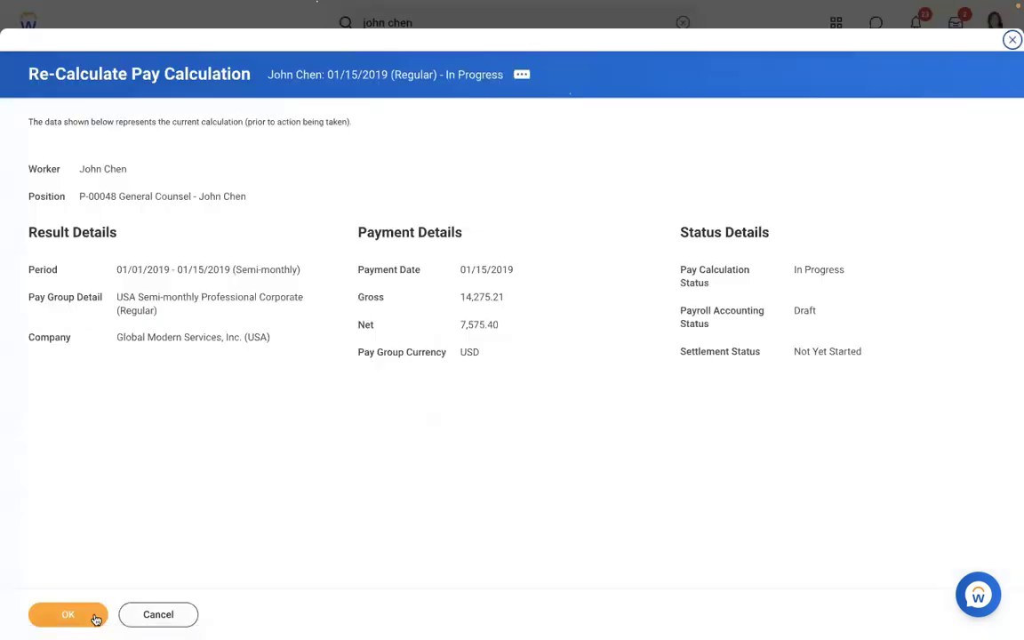
click(67, 617)
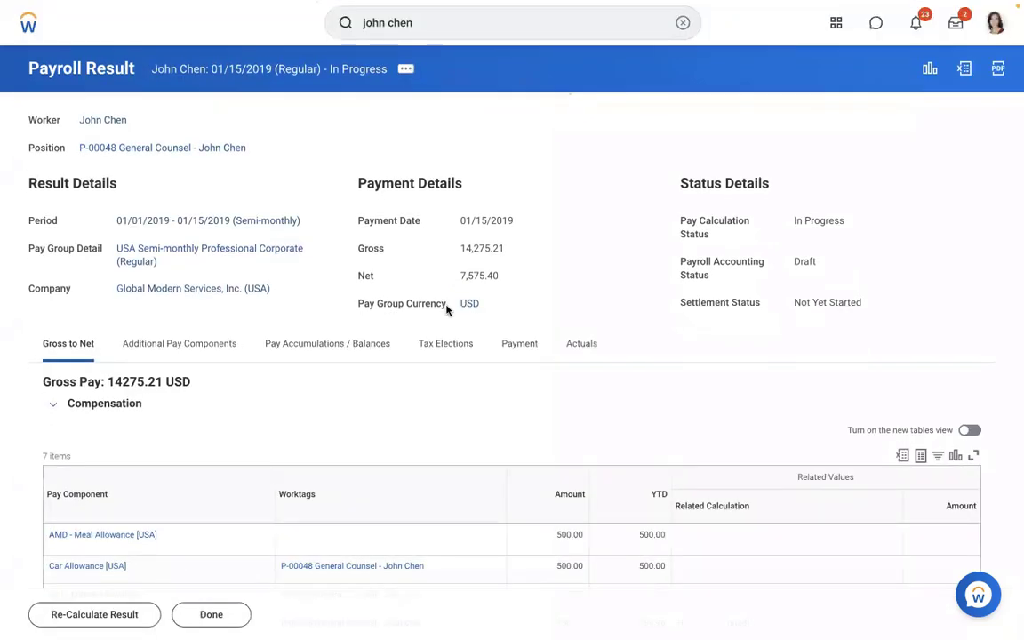
scroll(421, 404, down, 5)
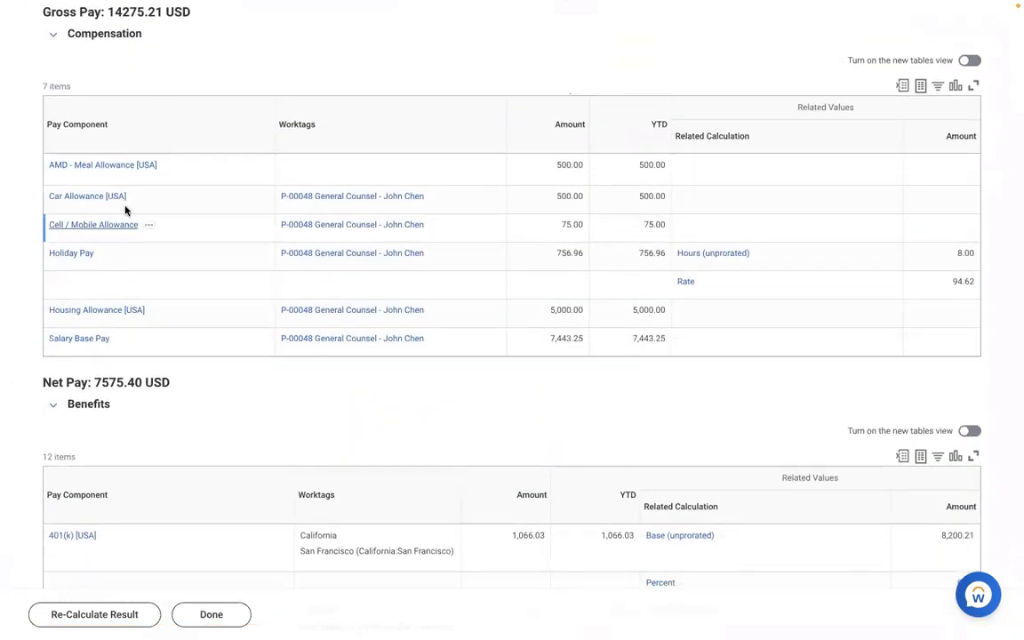
scroll(182, 289, down, 1)
scroll(182, 289, down, 6)
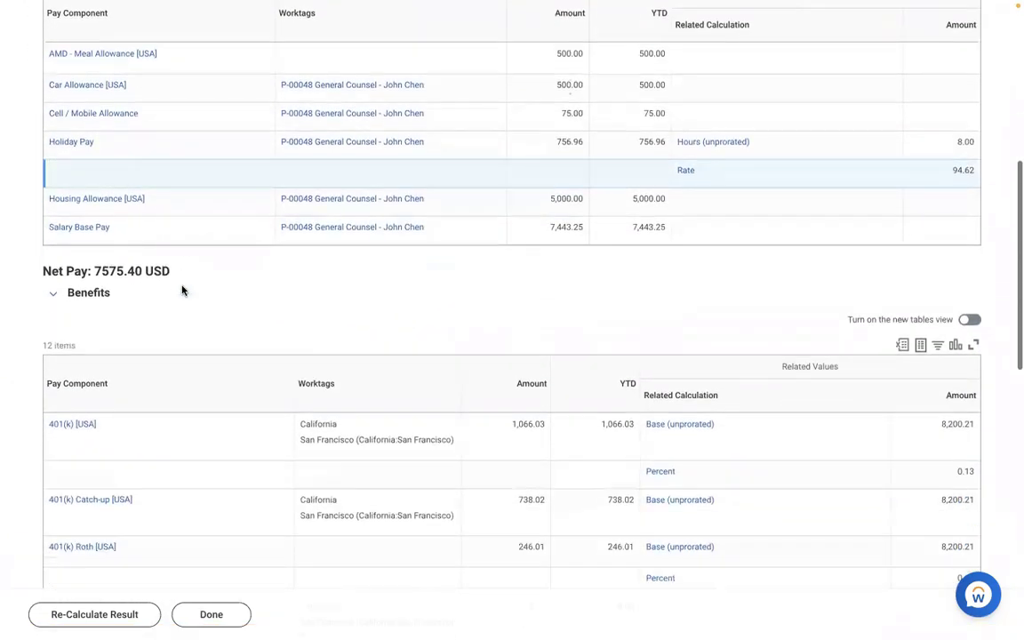
scroll(182, 289, down, 5)
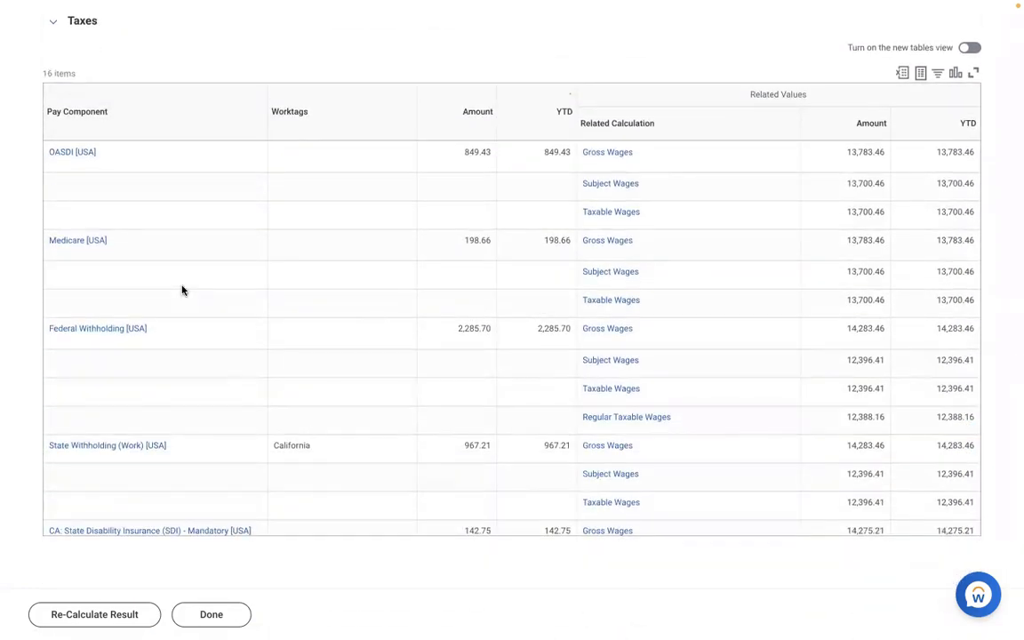
scroll(182, 290, up, 3)
scroll(183, 290, up, 8)
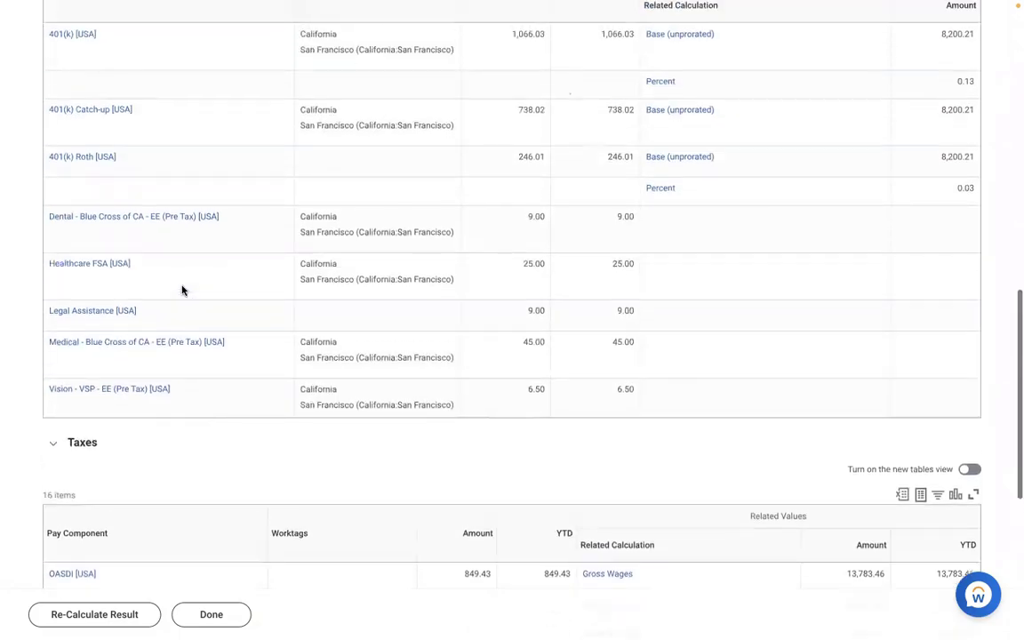
scroll(182, 289, up, 5)
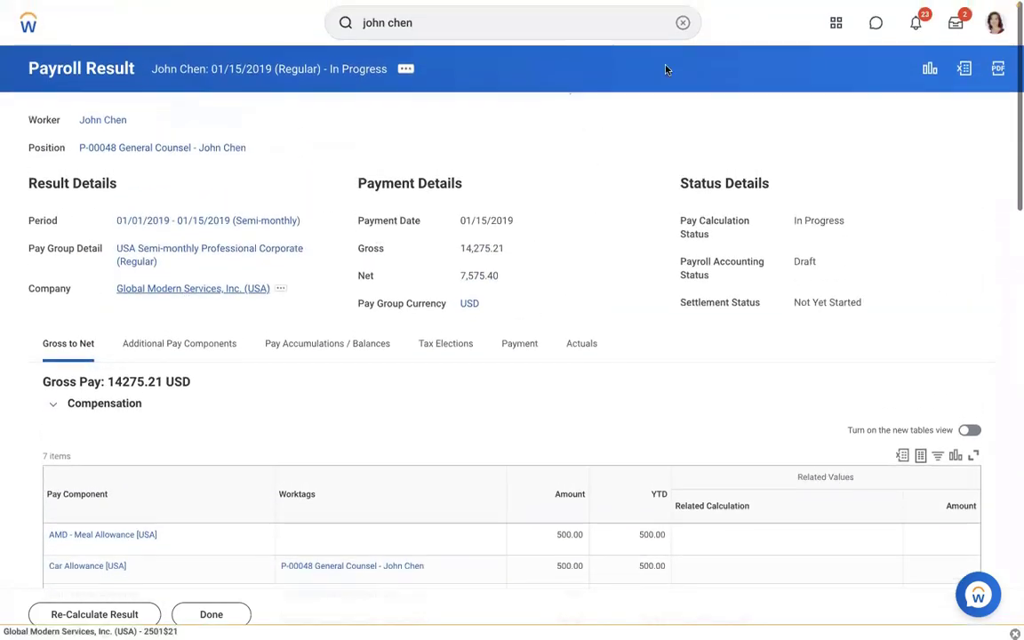
Open the AMD - Loan Payment earning in the Edit Earning task
click(683, 22)
text(edit )
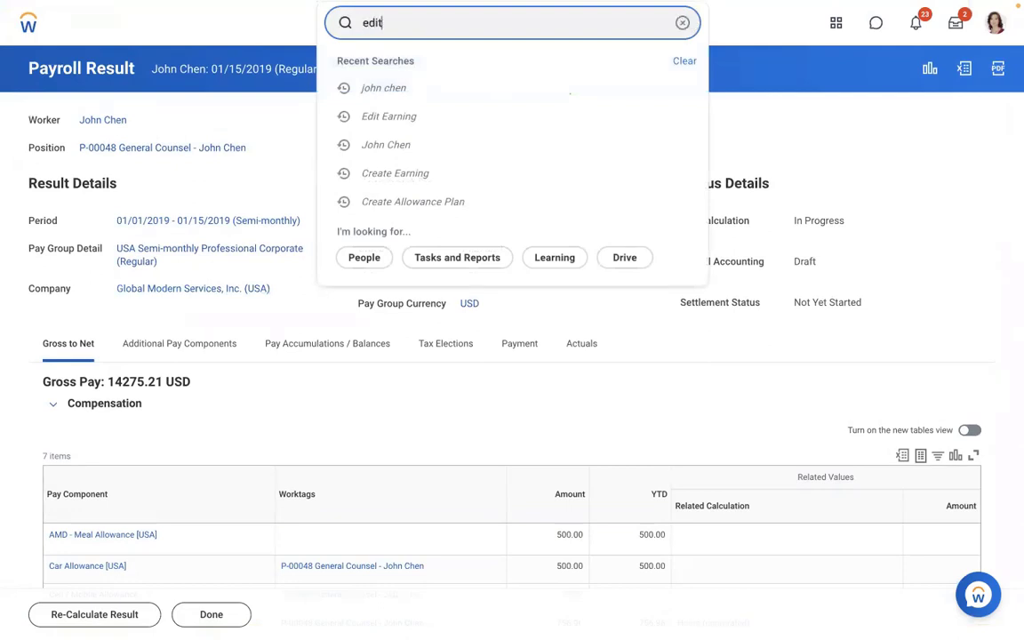
text(earning)
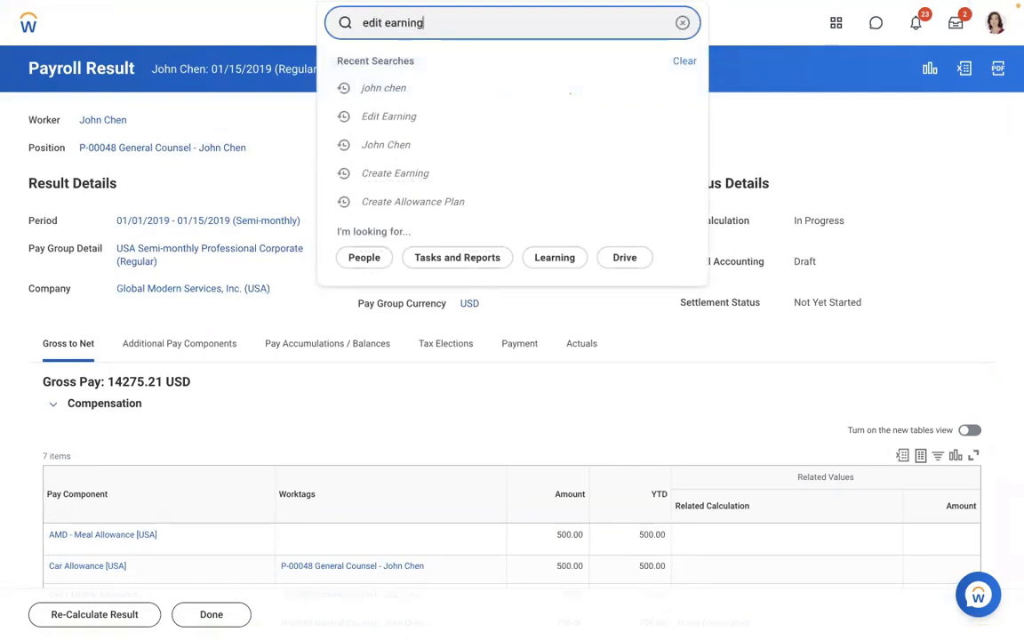
click(414, 77)
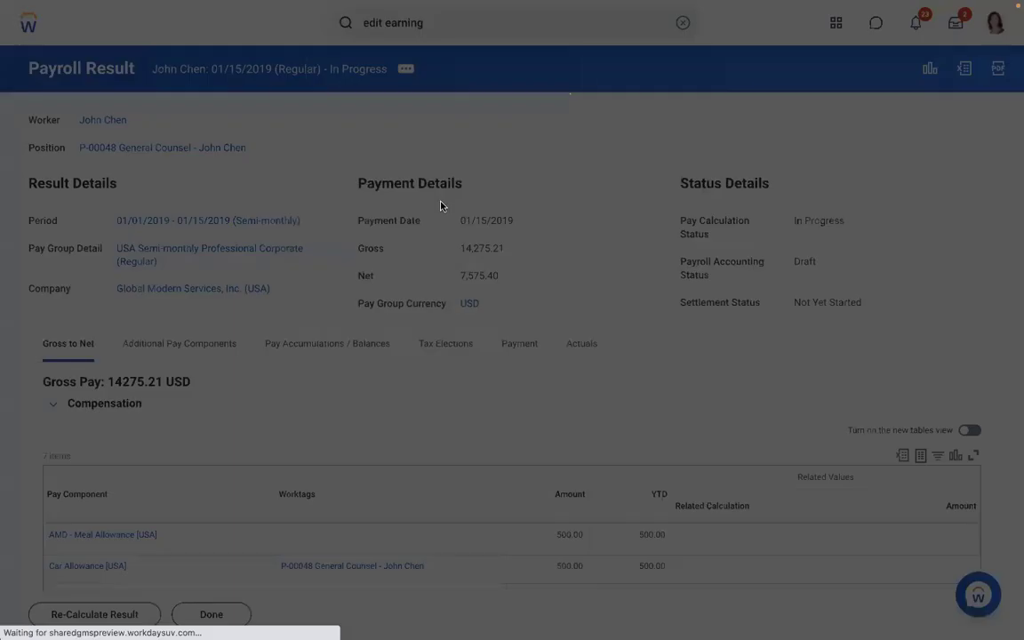
click(384, 181)
text(amd)
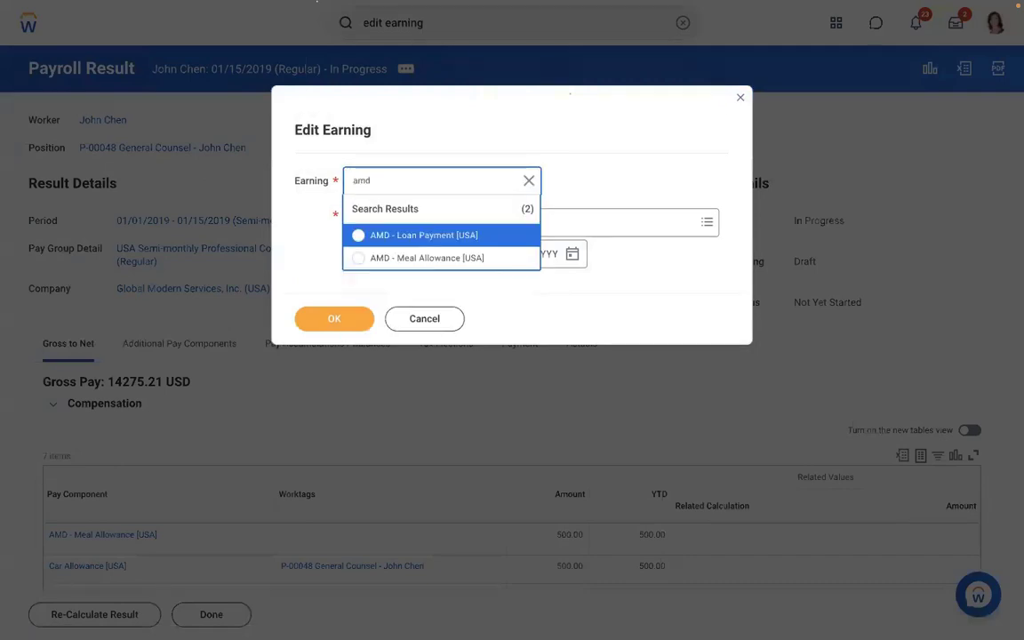
click(399, 236)
click(334, 316)
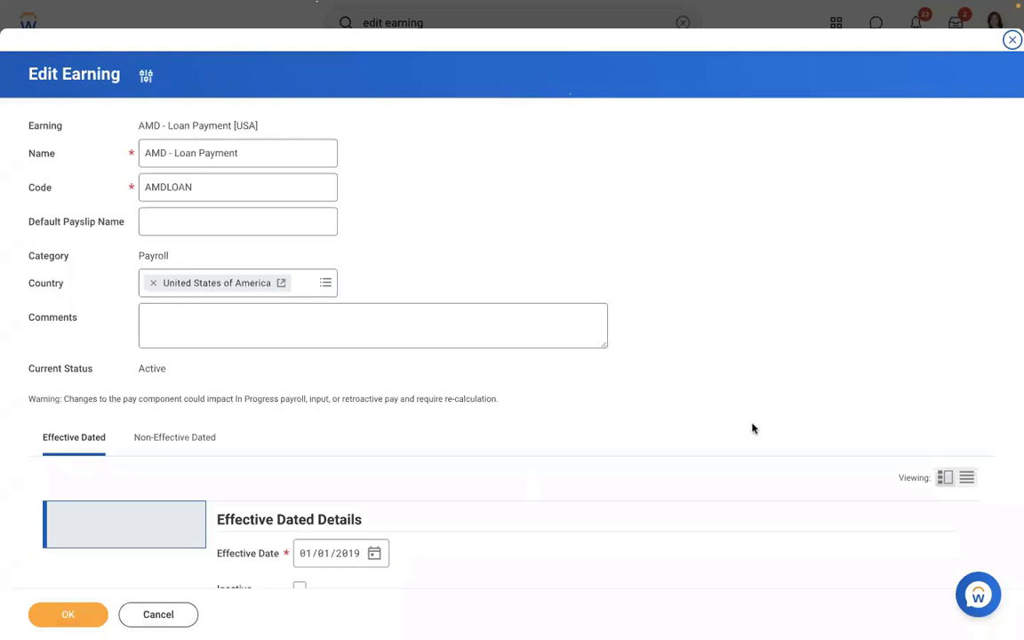
Set worker eligibility to Payroll Input (Onetime) Exists for Pay Component (Sub Period) and save
scroll(752, 428, down, 5)
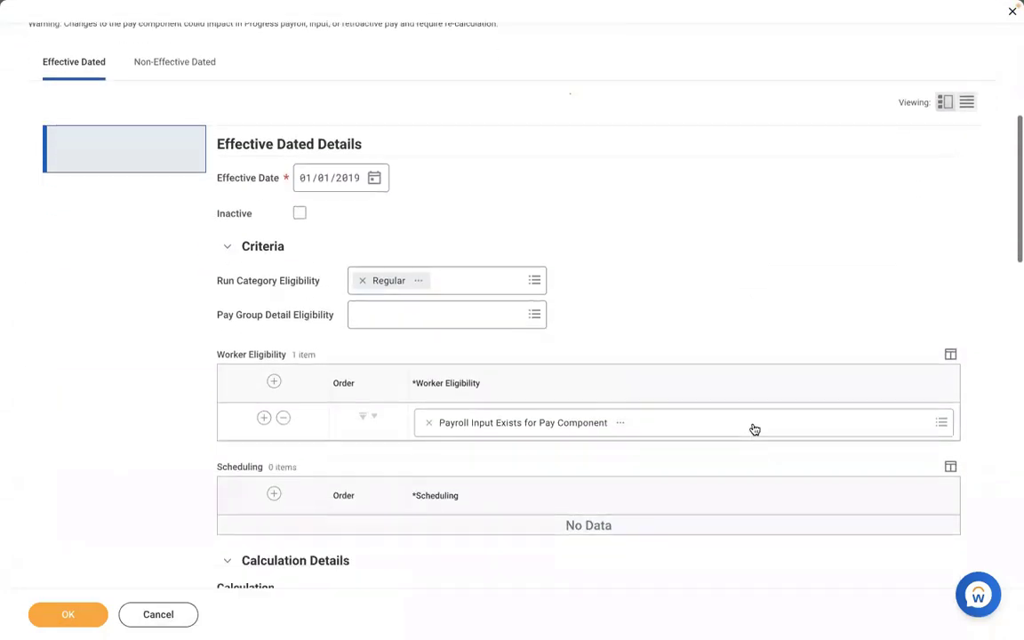
click(428, 372)
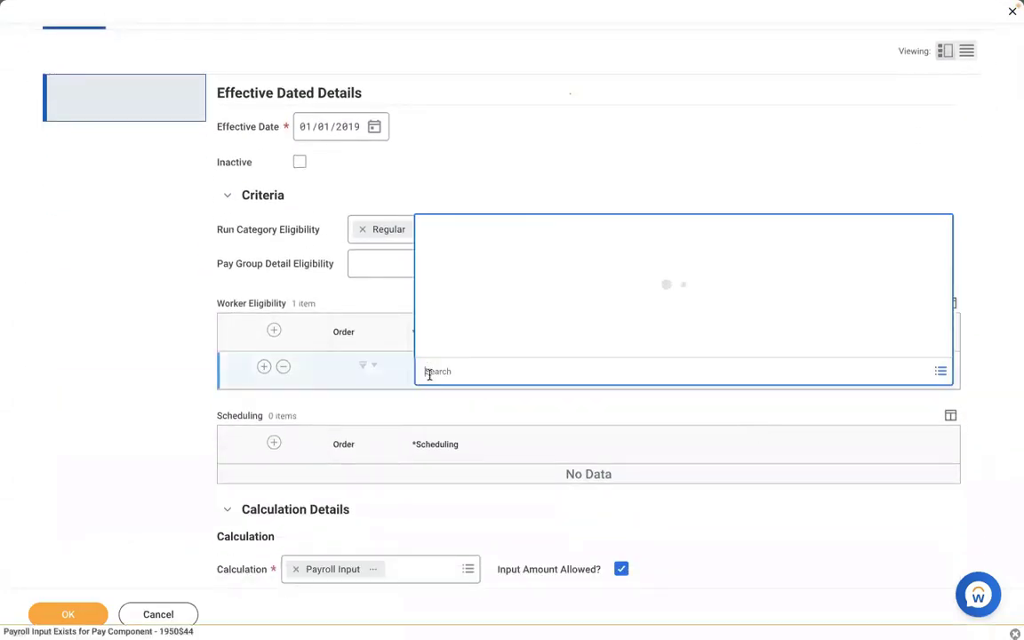
text(payroll i)
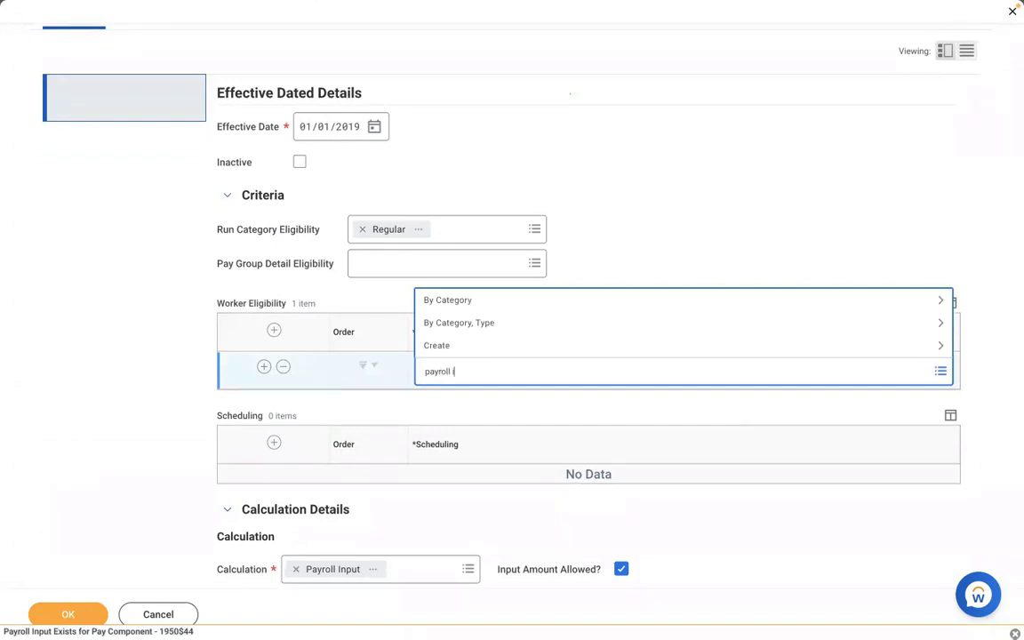
text(nput)
key(Return)
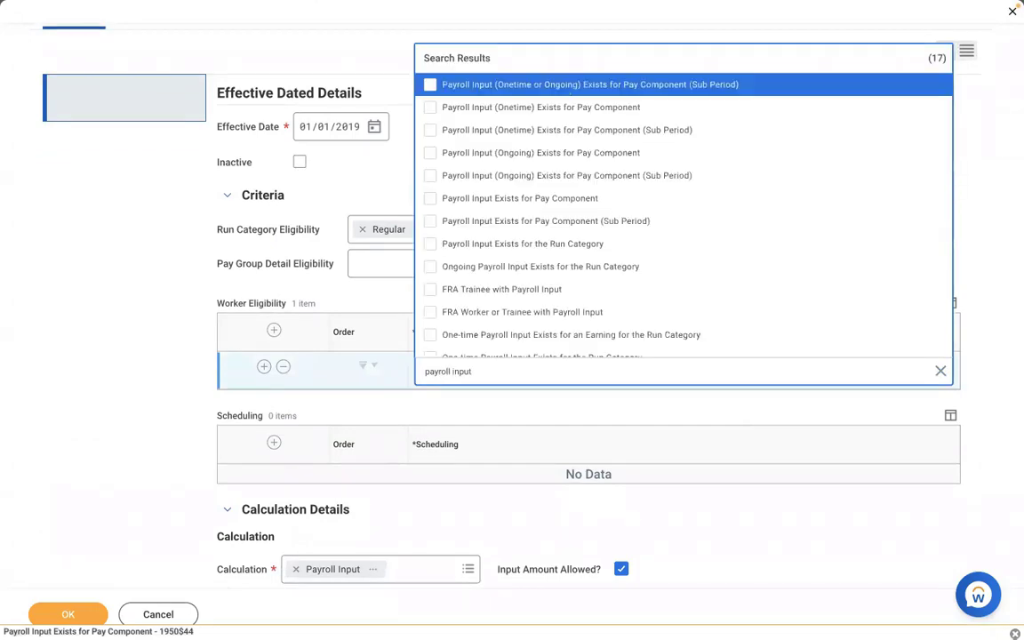
click(548, 131)
click(131, 342)
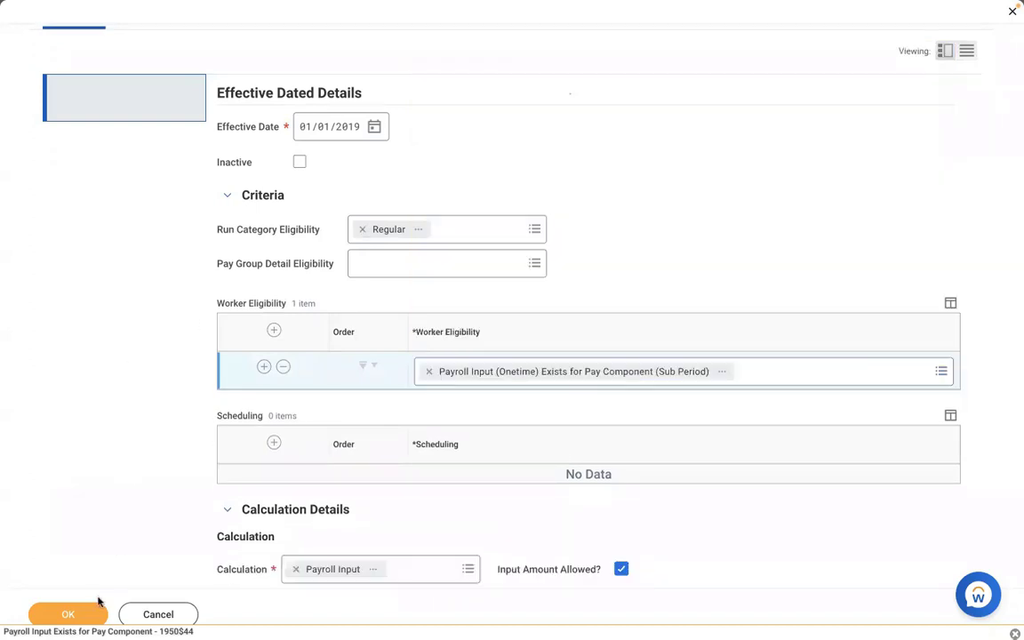
click(71, 615)
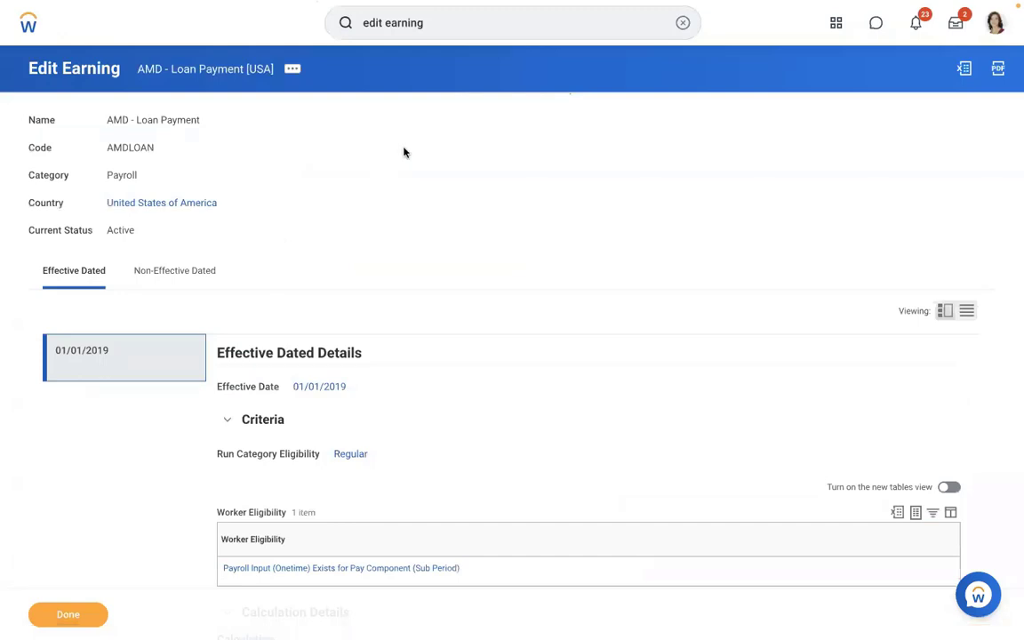
Find the worker and open their Pay page
click(683, 23)
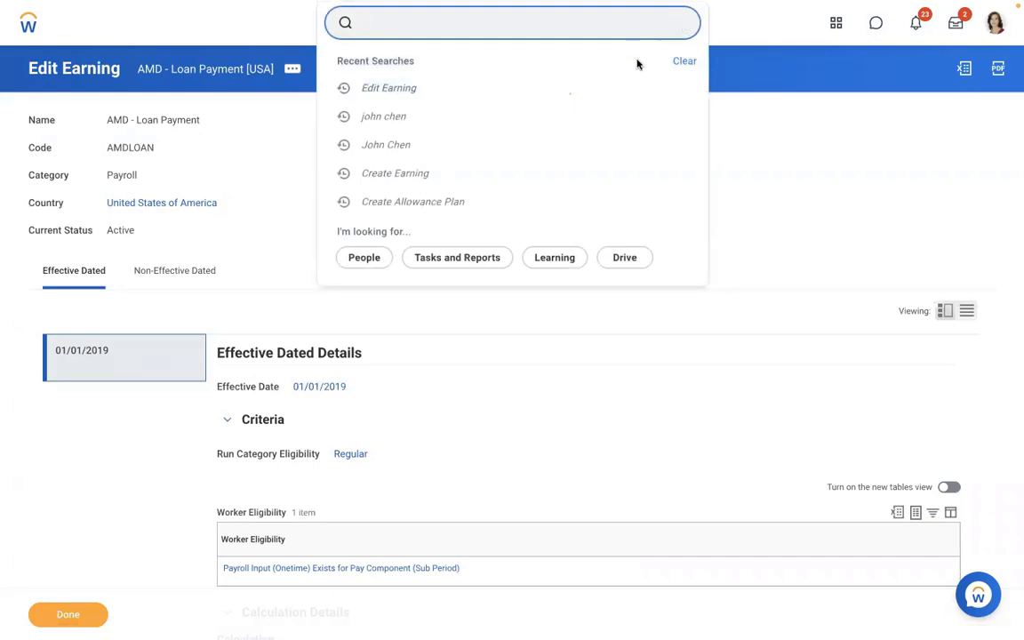
click(446, 116)
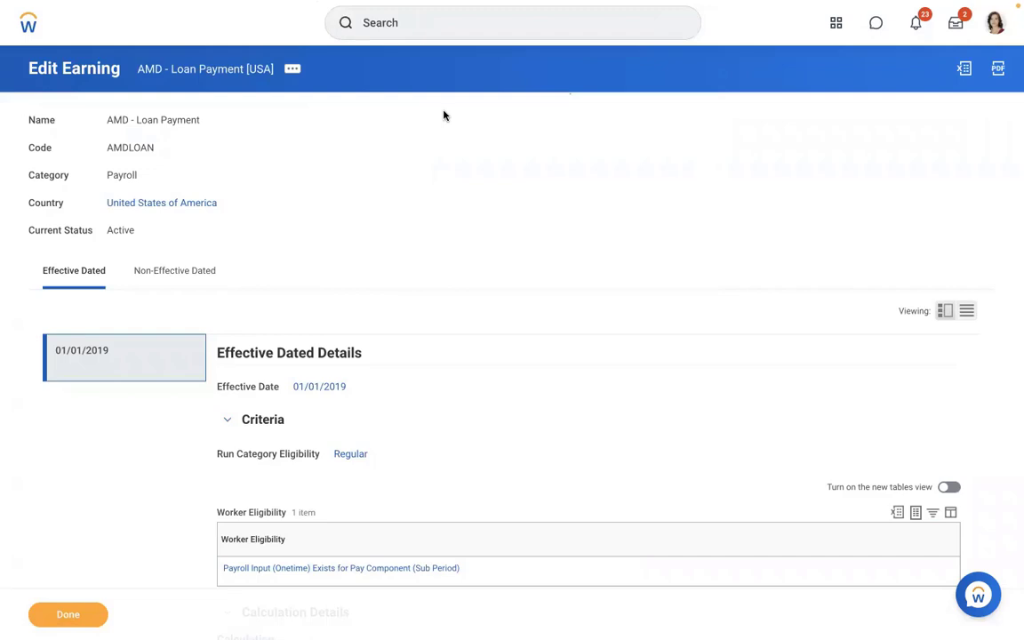
click(414, 30)
text(john chen)
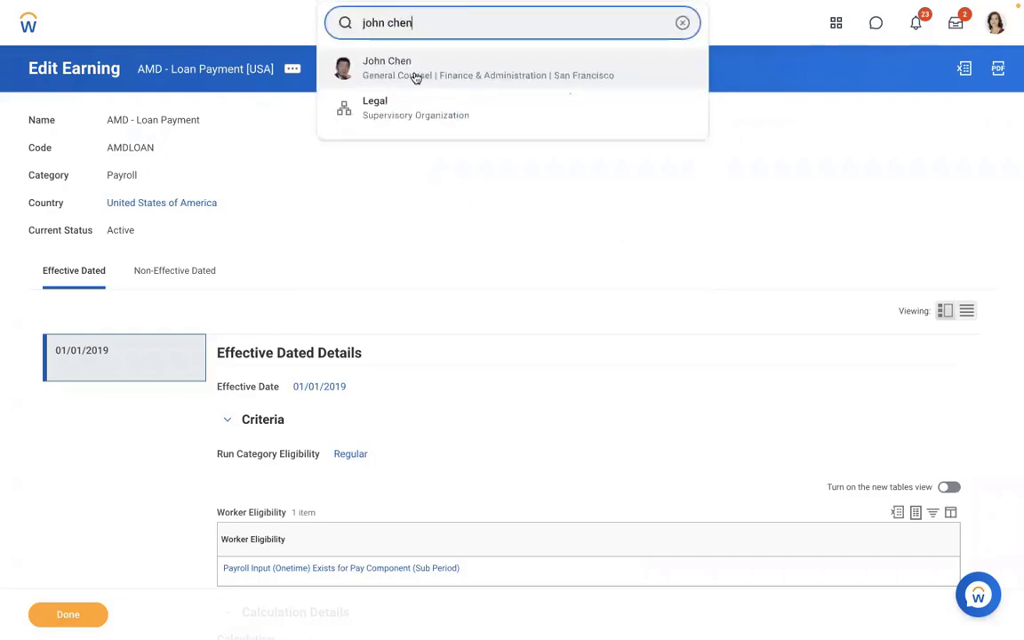
click(413, 73)
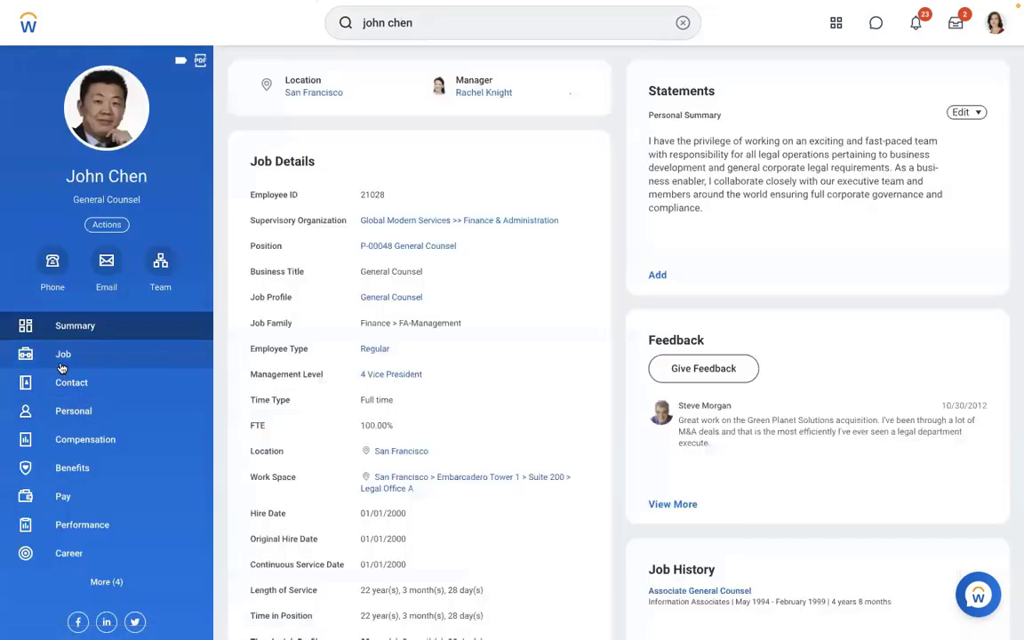
click(63, 496)
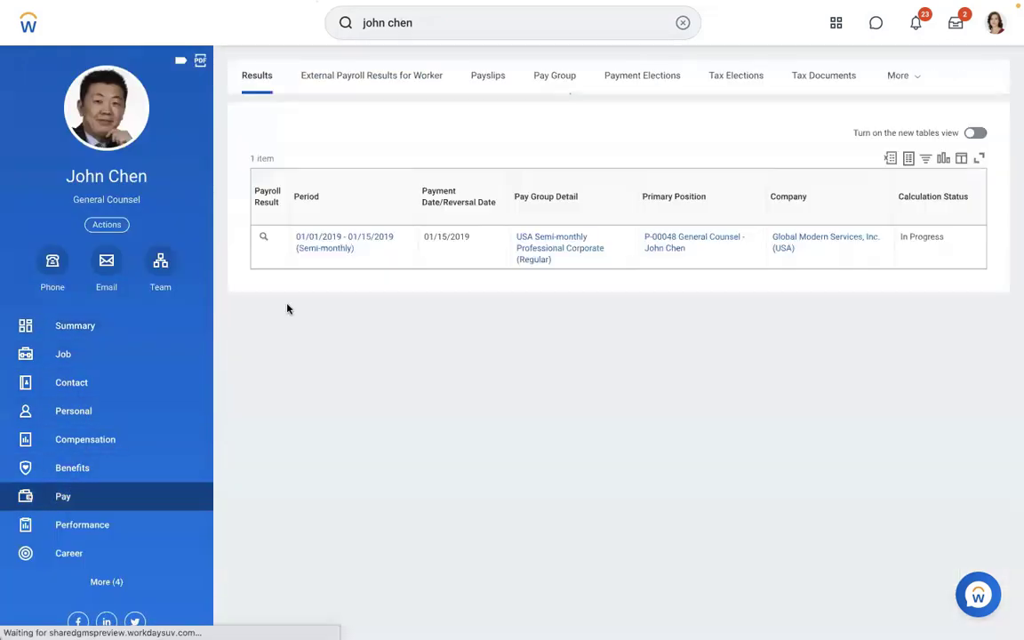
Re-calculate the 01/01/2019–01/15/2019 payroll result and confirm
click(277, 238)
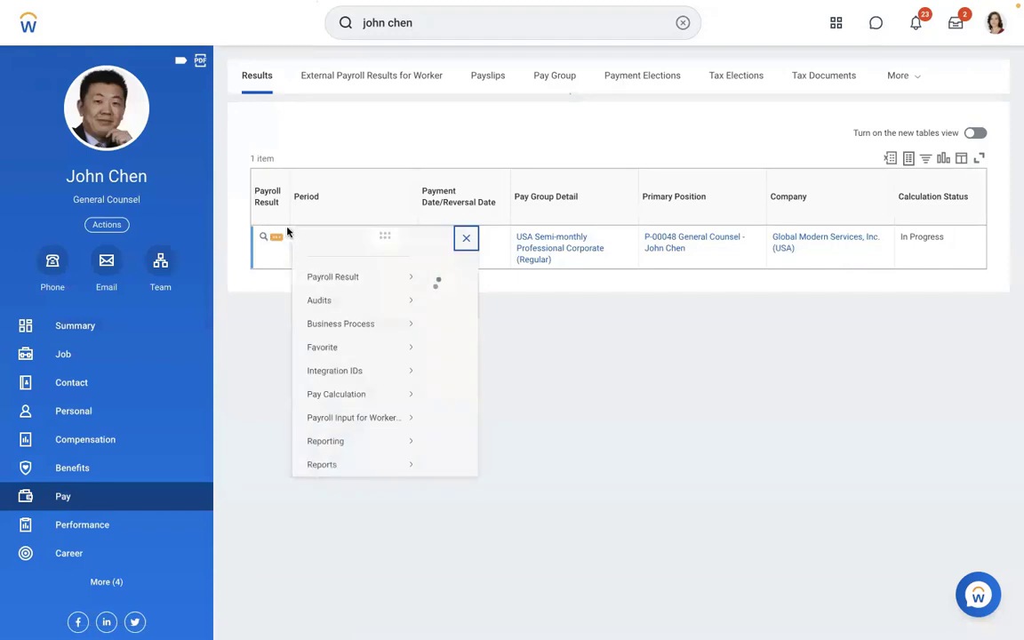
mouse_move(349, 411)
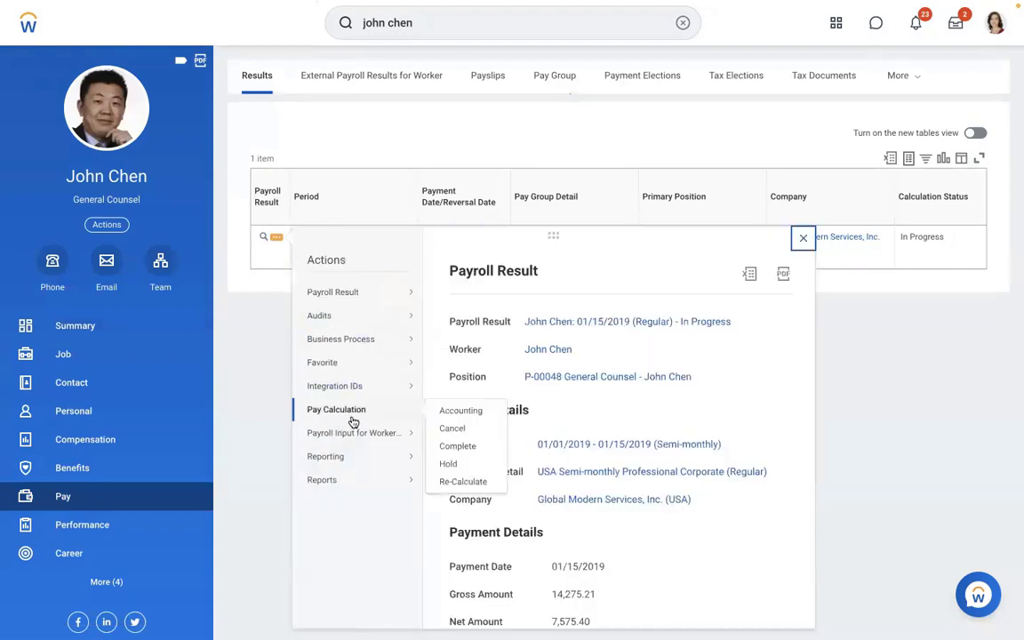
click(460, 481)
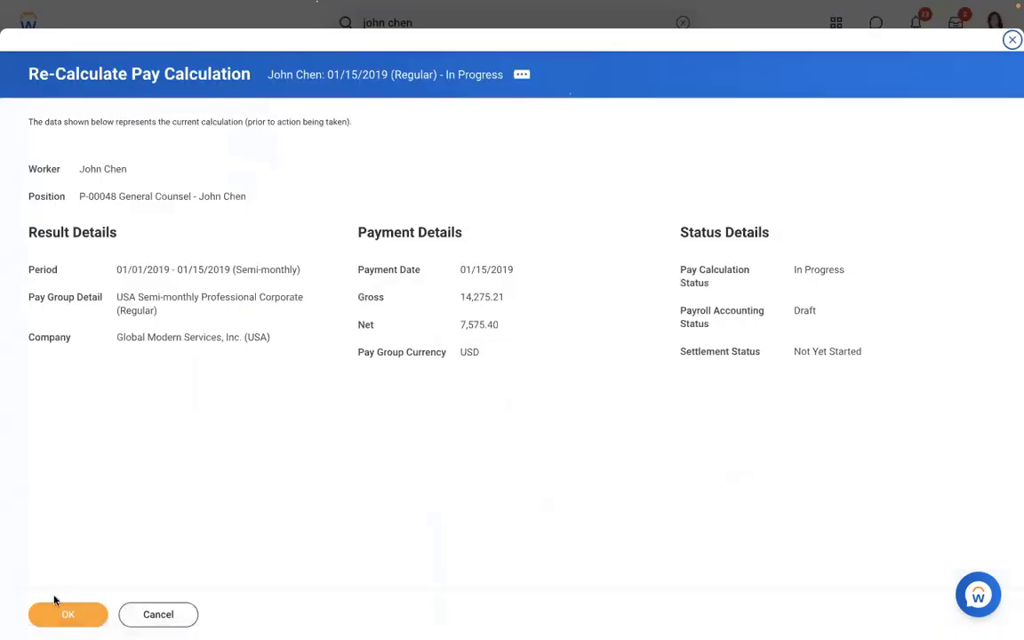
click(66, 614)
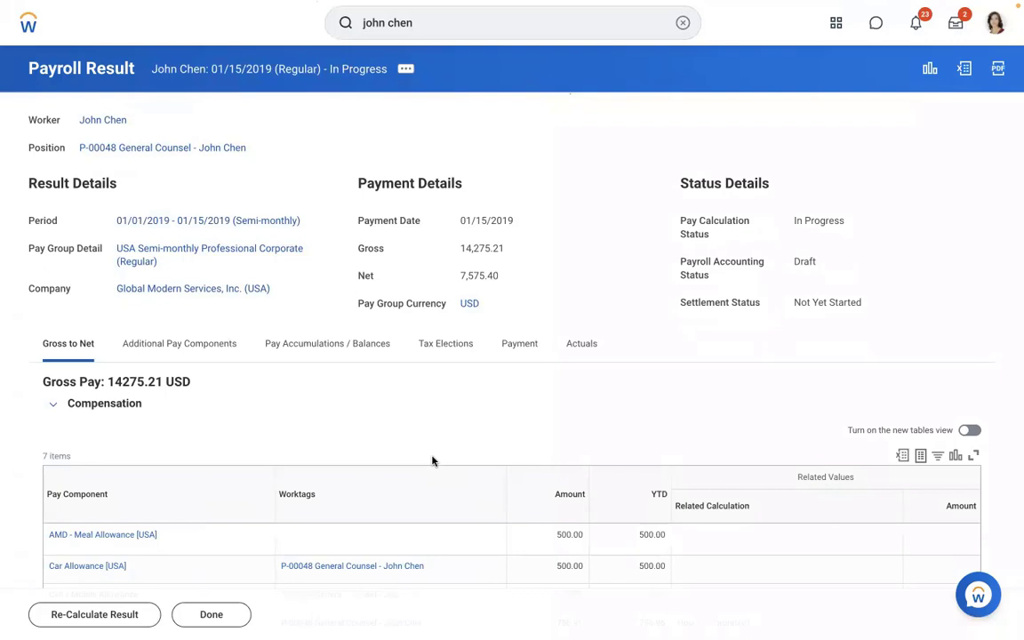
View the worker's payroll inputs, finding none, and cross-check the Word note listing the loan inputs
click(121, 122)
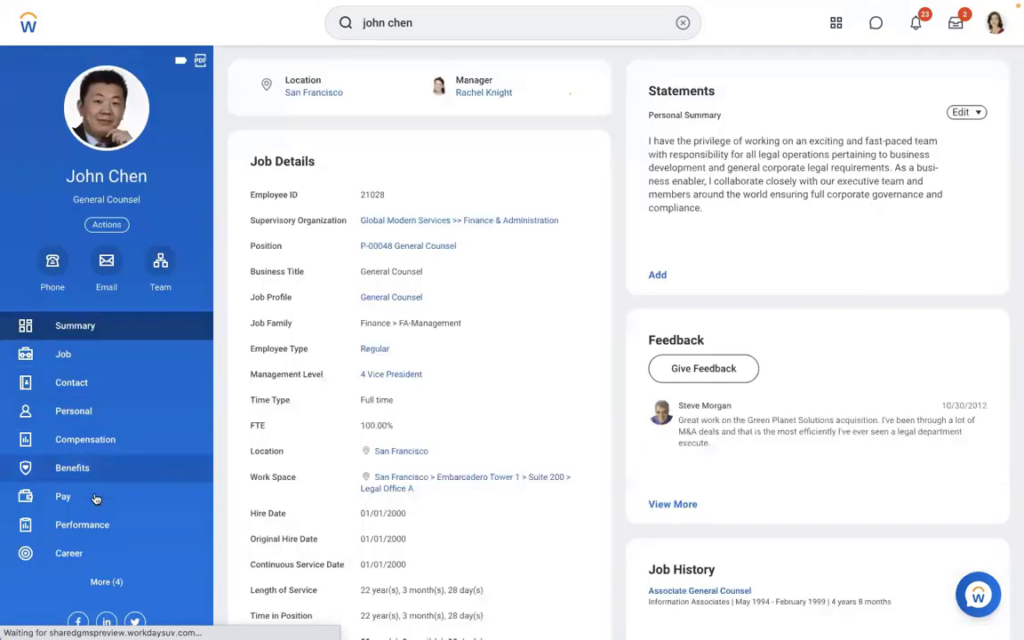
click(96, 498)
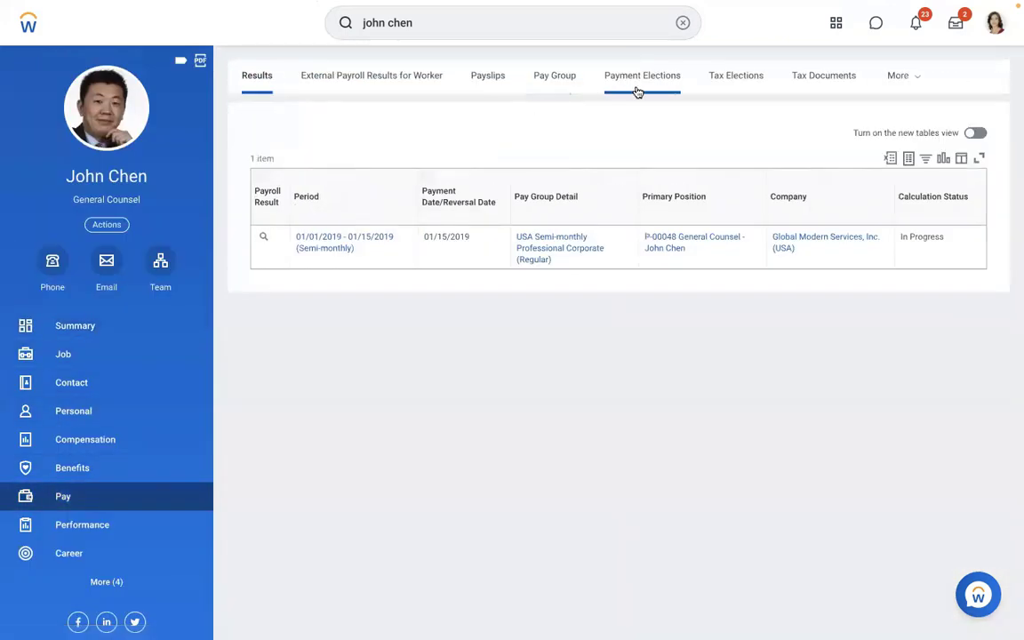
click(886, 81)
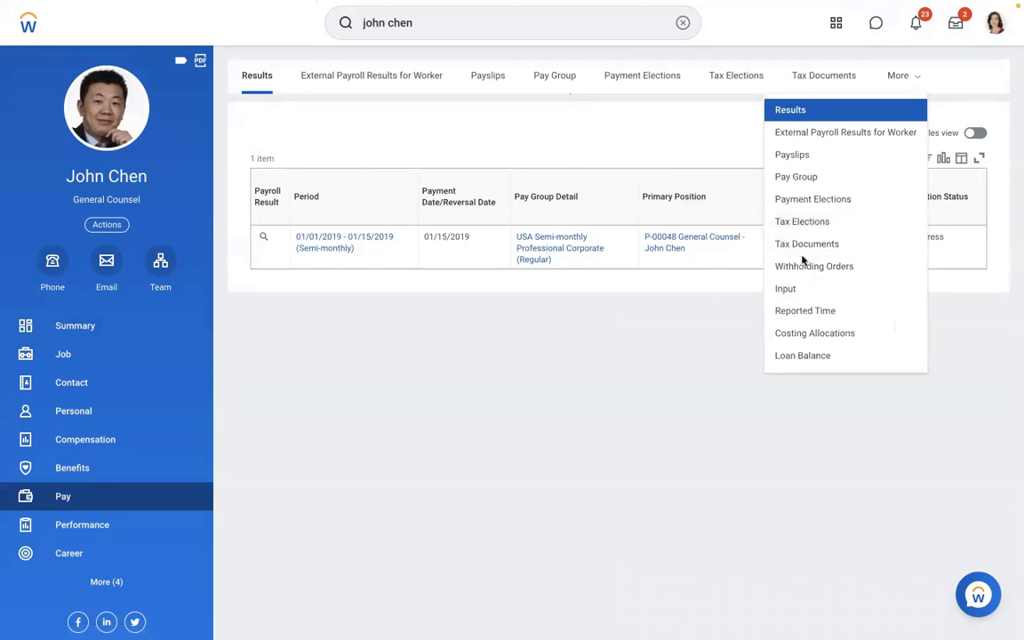
click(782, 288)
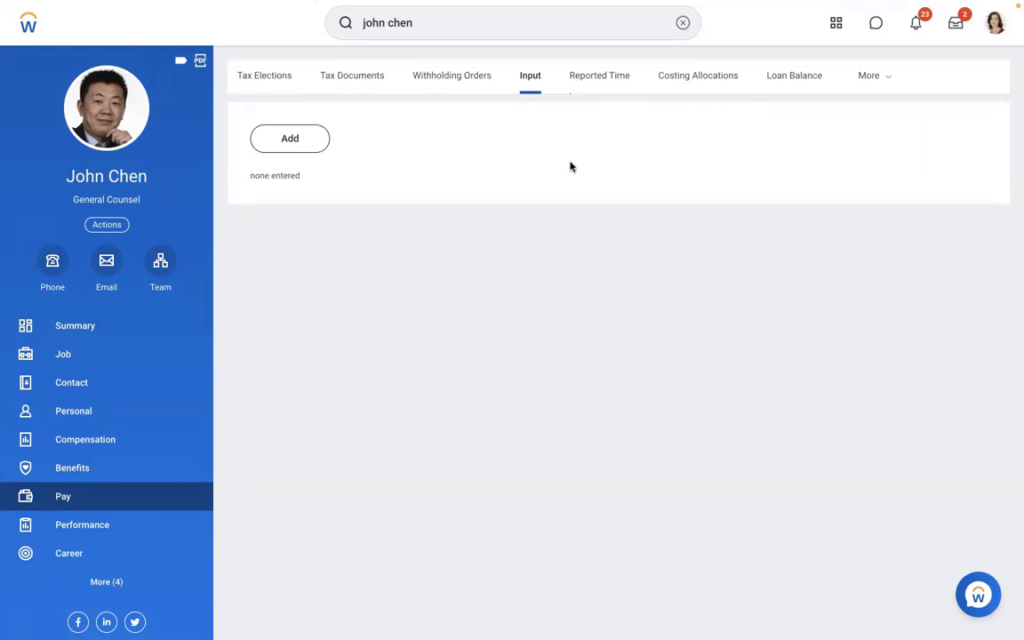
key(ctrl+Left)
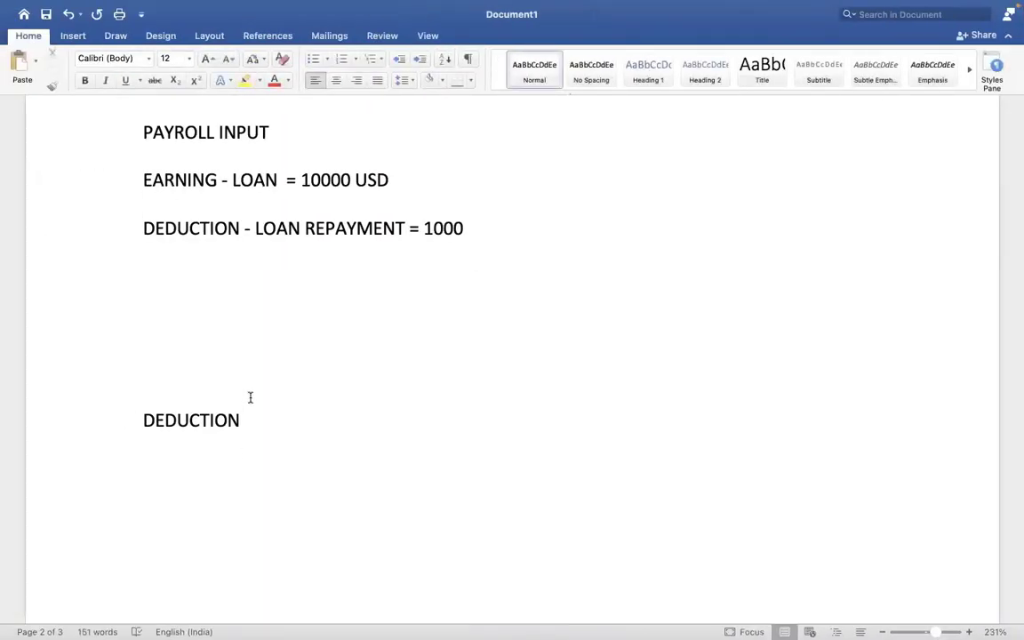
key(ctrl+Right)
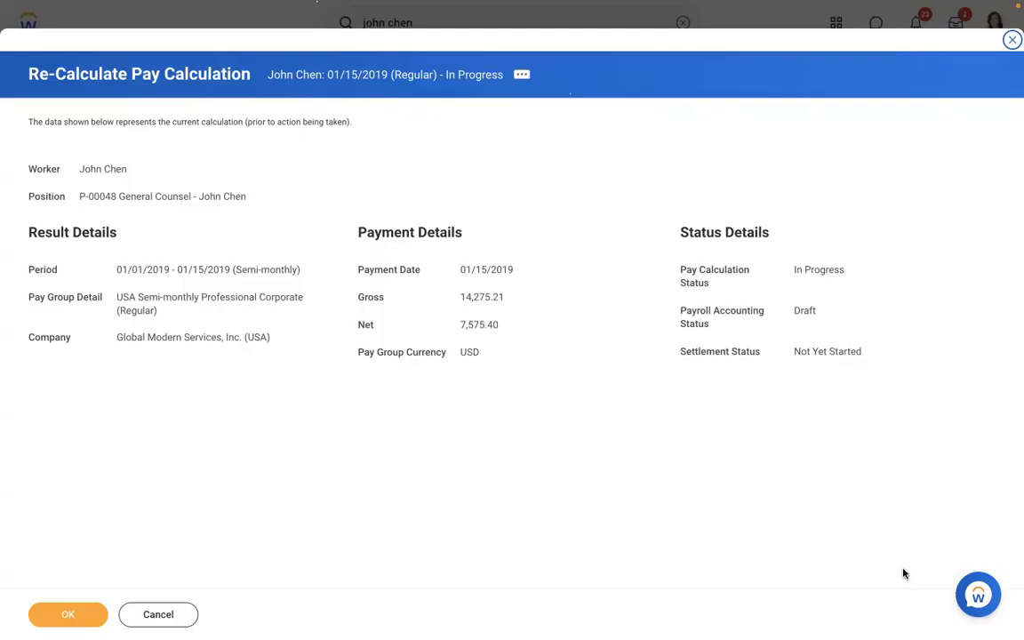